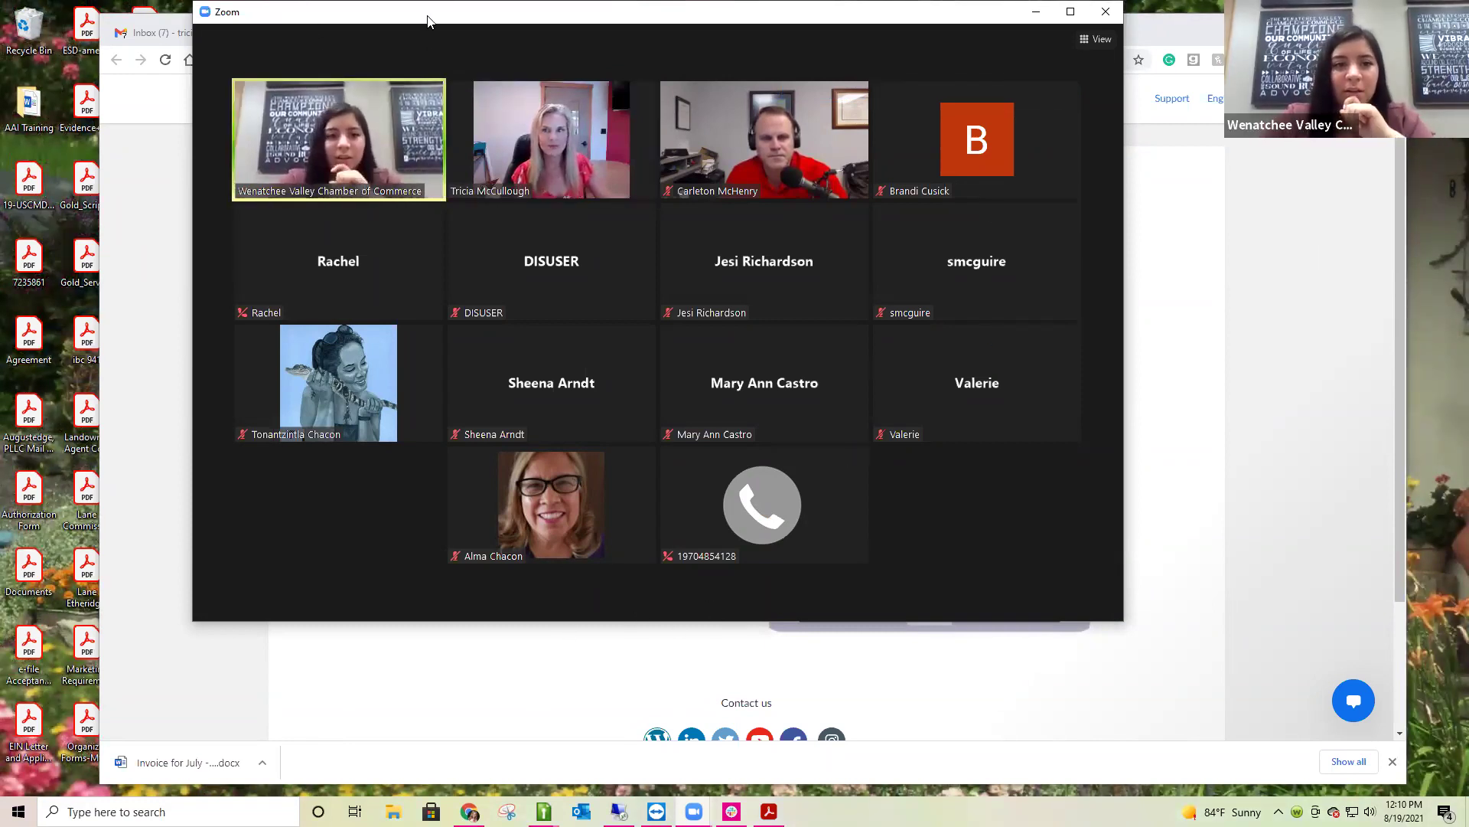
Switch to the remote desktop session running QuickBooks and maximize its window.
{"action": "key", "text": "alt+Tab"}
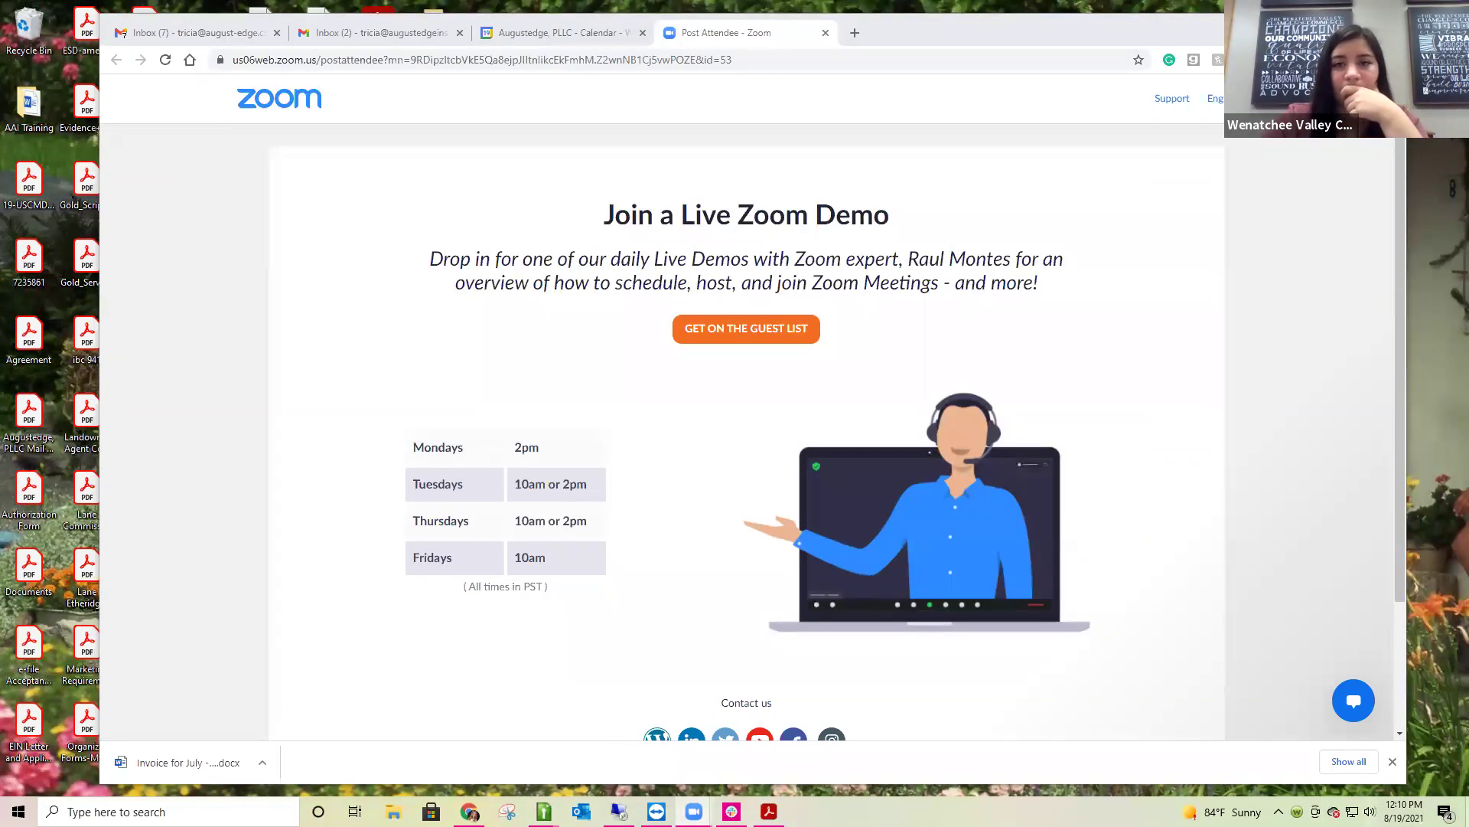
{"action": "key", "text": "alt+Tab"}
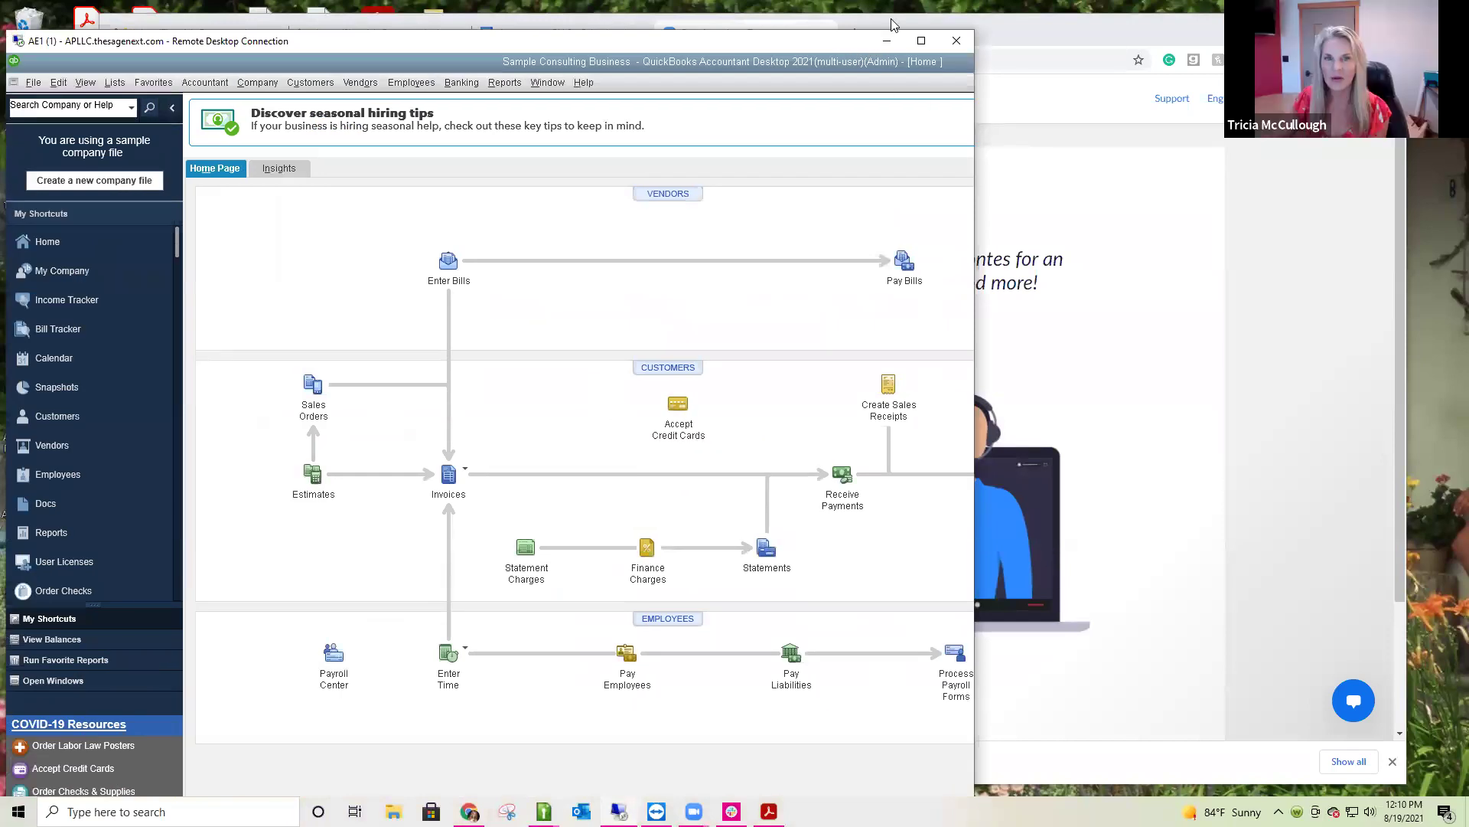
{"action": "left_click", "coordinate": [921, 41]}
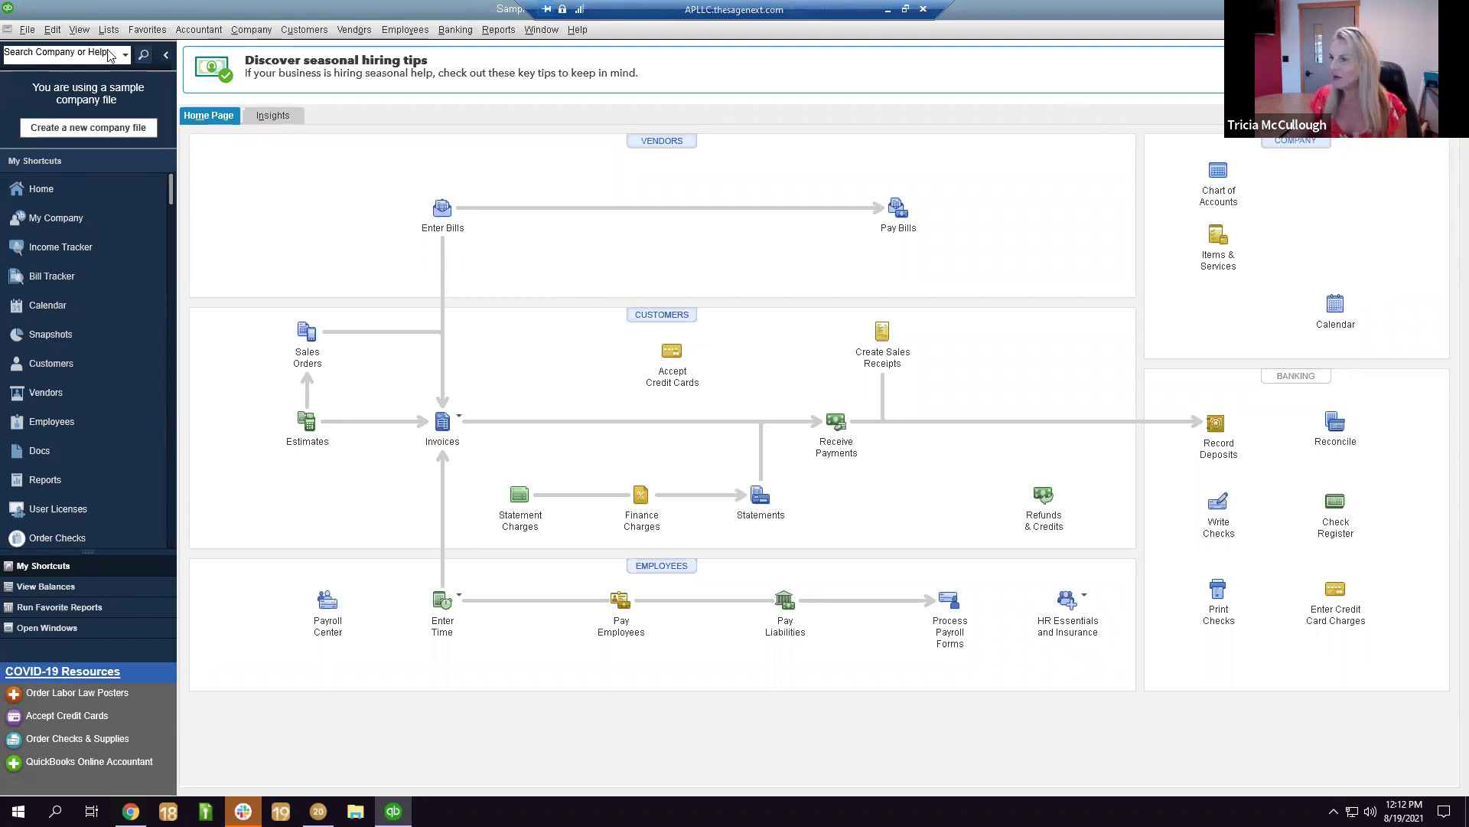
Turn on Enter moving between fields and today's date as default in the personal General preferences, and save the changes.
{"action": "left_click", "coordinate": [52, 30]}
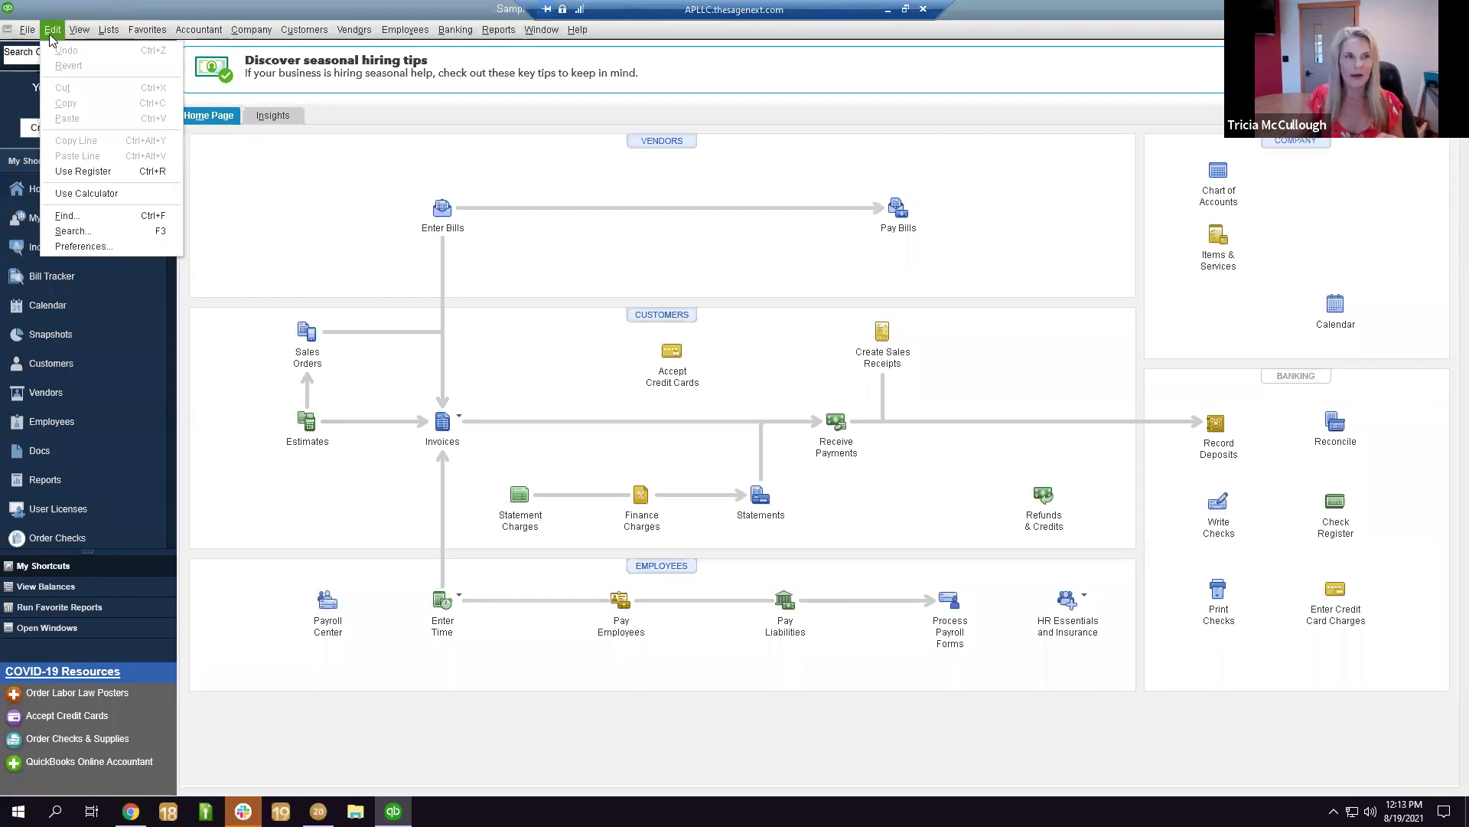
{"action": "left_click", "coordinate": [115, 251]}
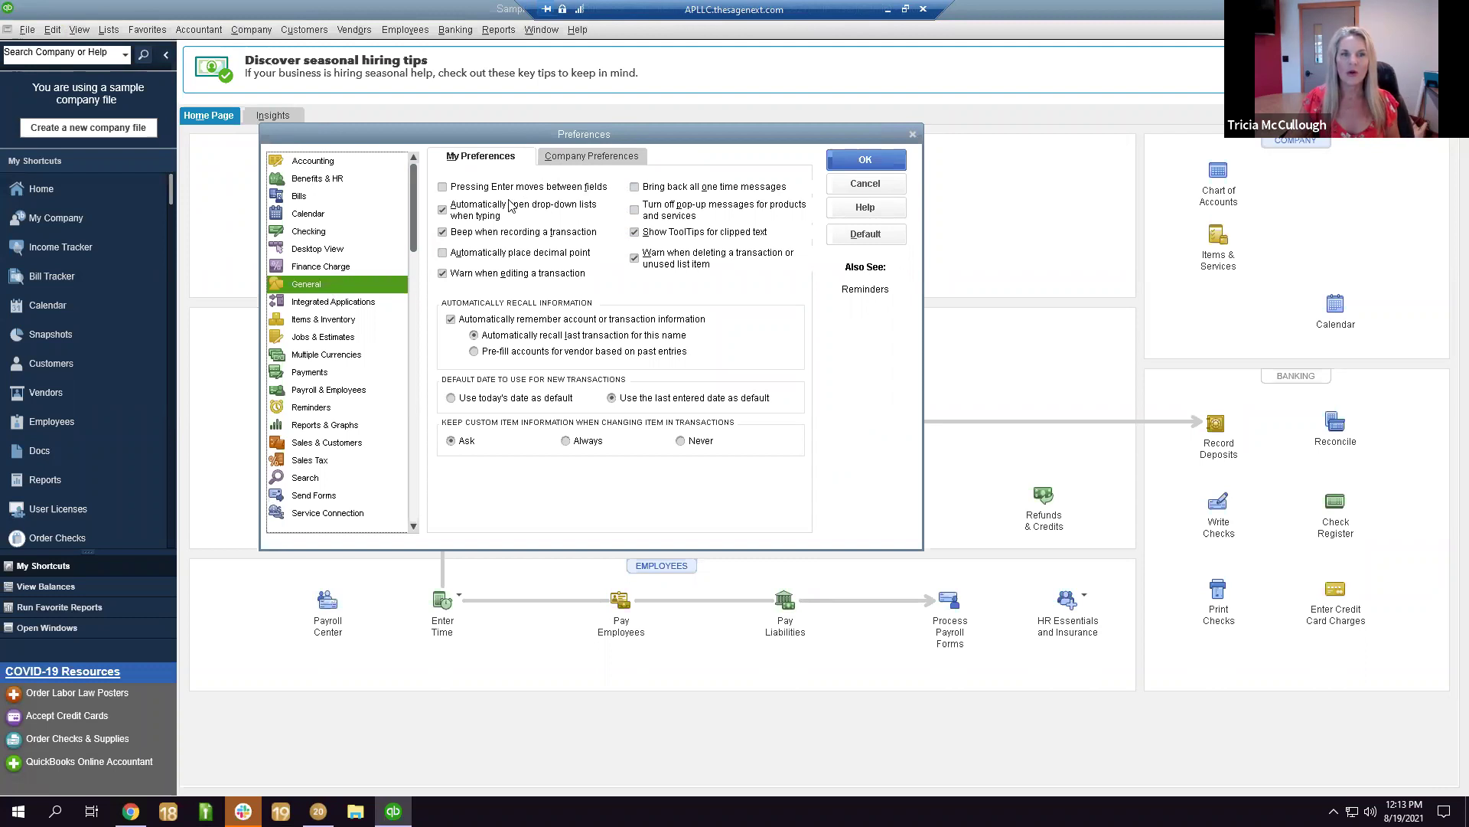
{"action": "left_click", "coordinate": [461, 191]}
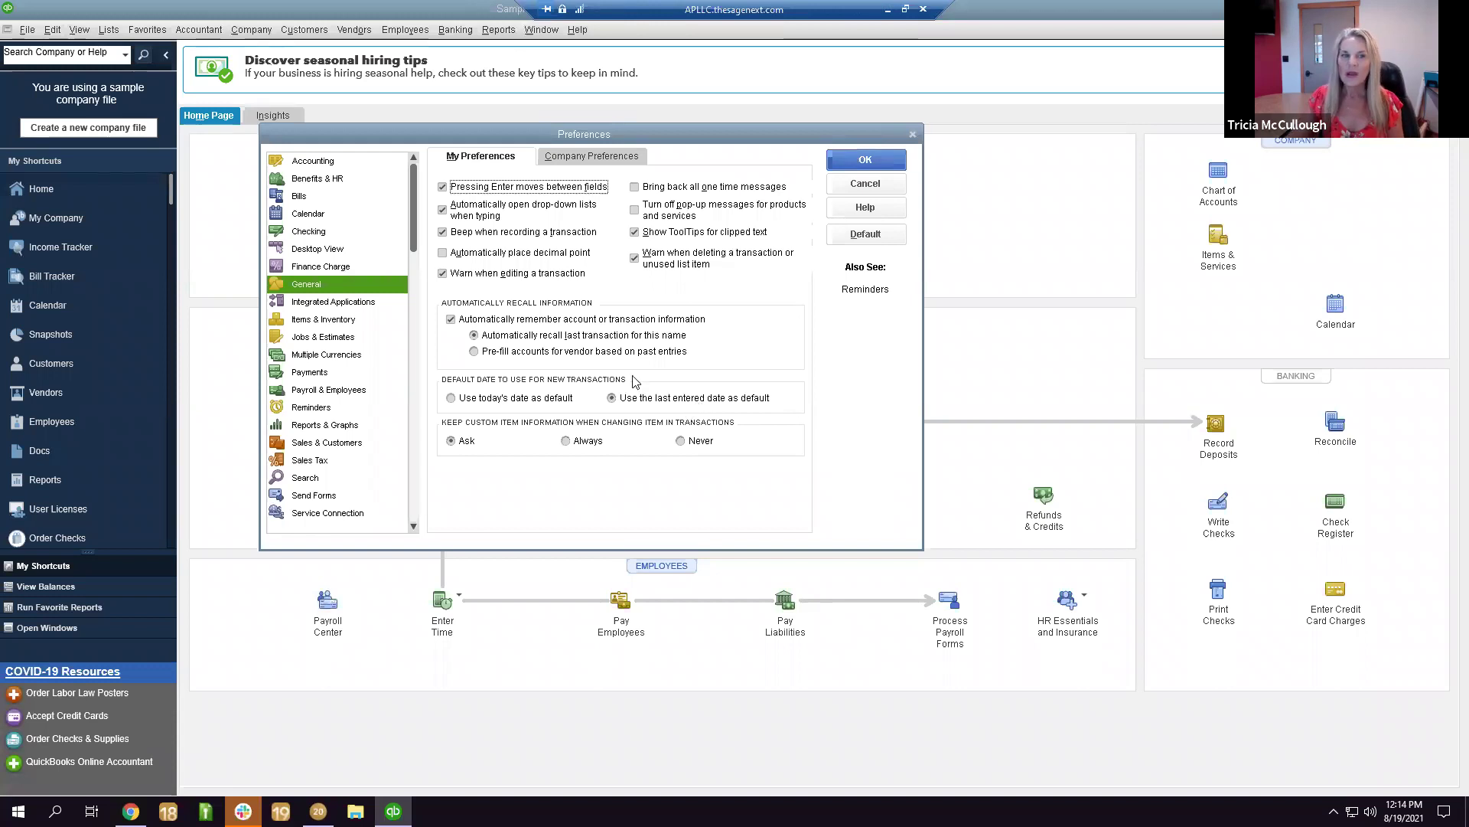
{"action": "left_click", "coordinate": [509, 399]}
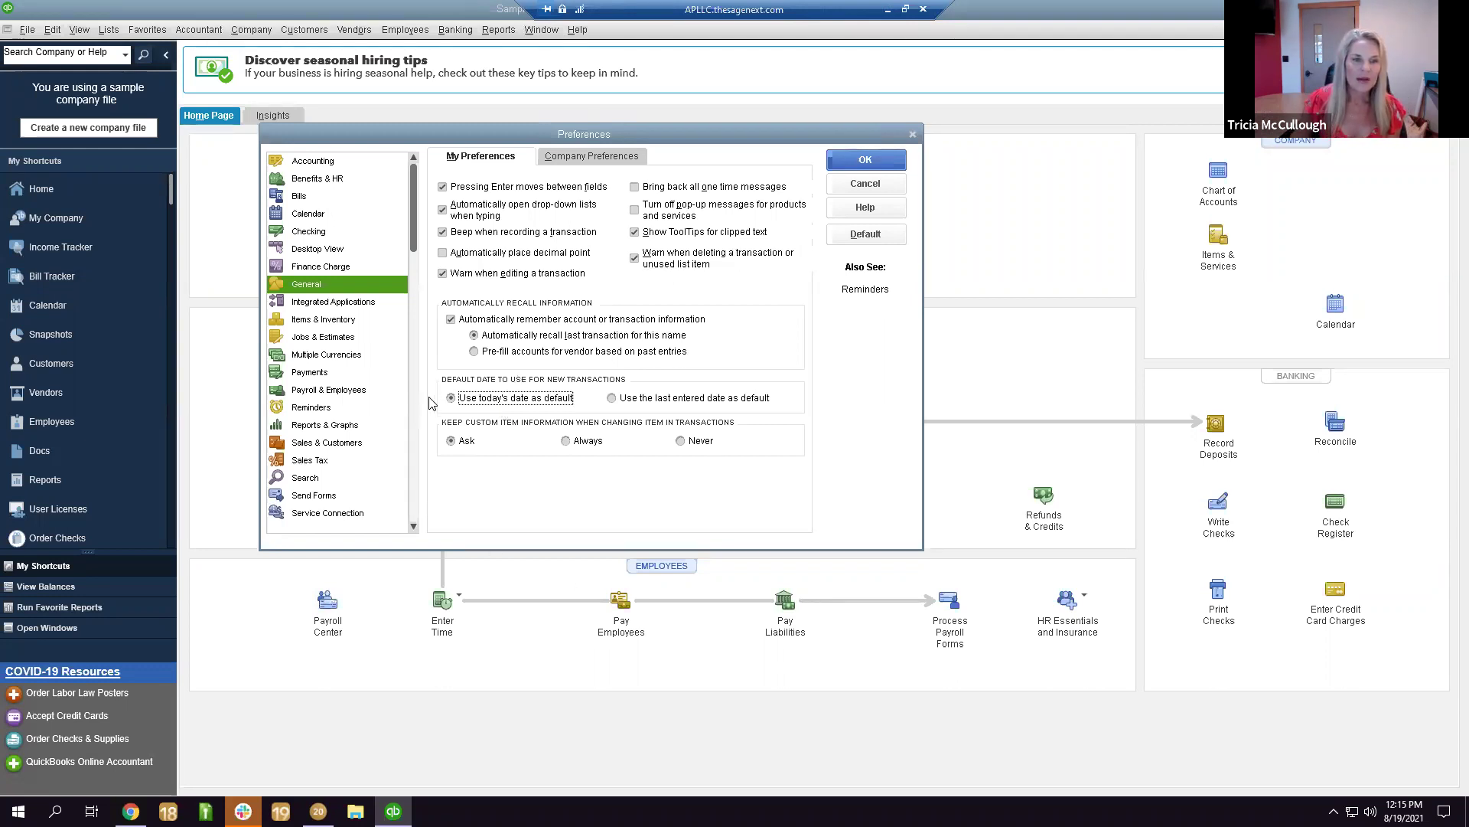
{"action": "left_click", "coordinate": [343, 256]}
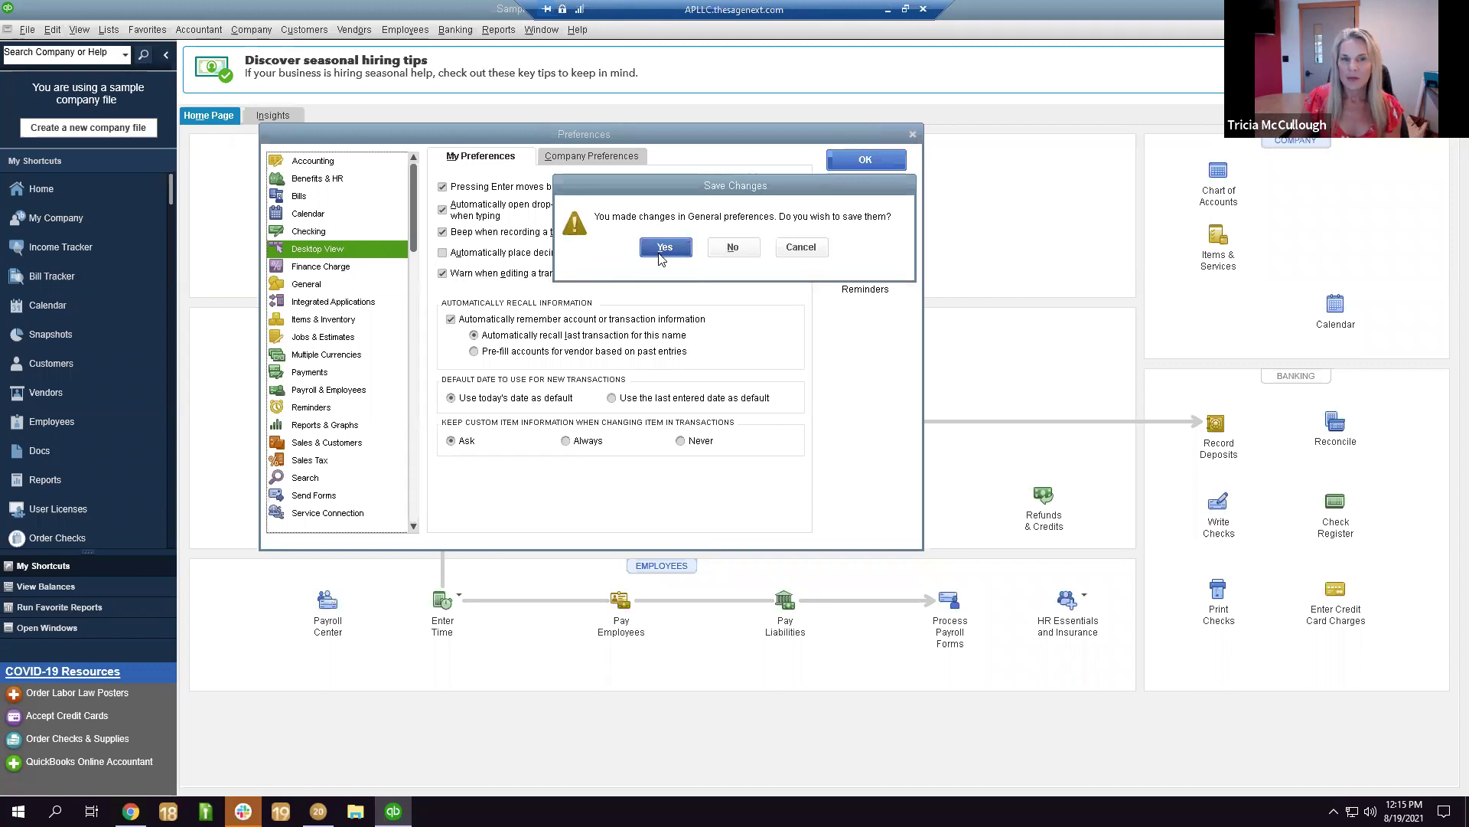
{"action": "left_click", "coordinate": [663, 252]}
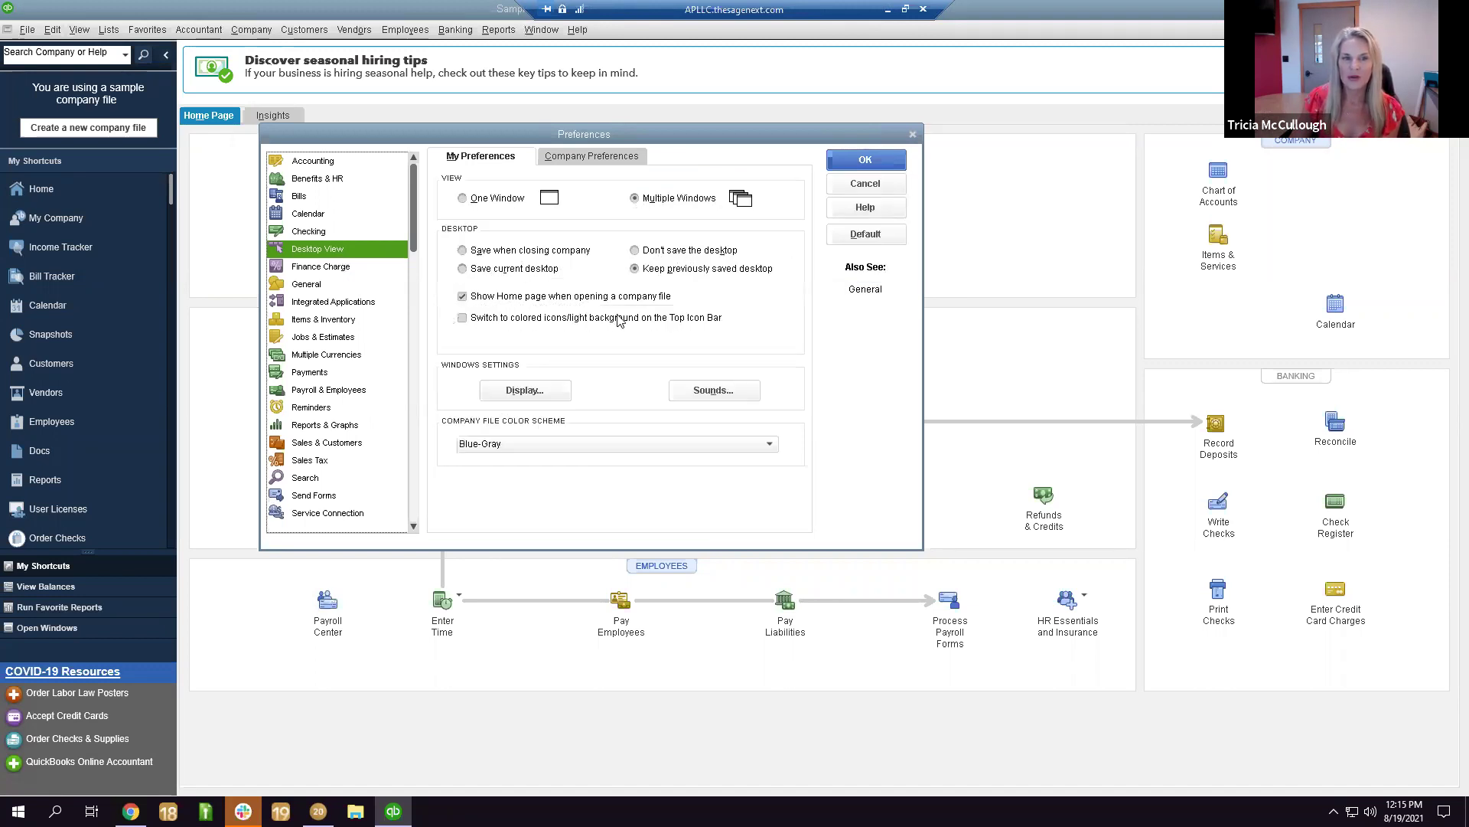
Enable colored icons with a light background for the Top Icon Bar and save the Desktop View preferences.
{"action": "left_click", "coordinate": [479, 325]}
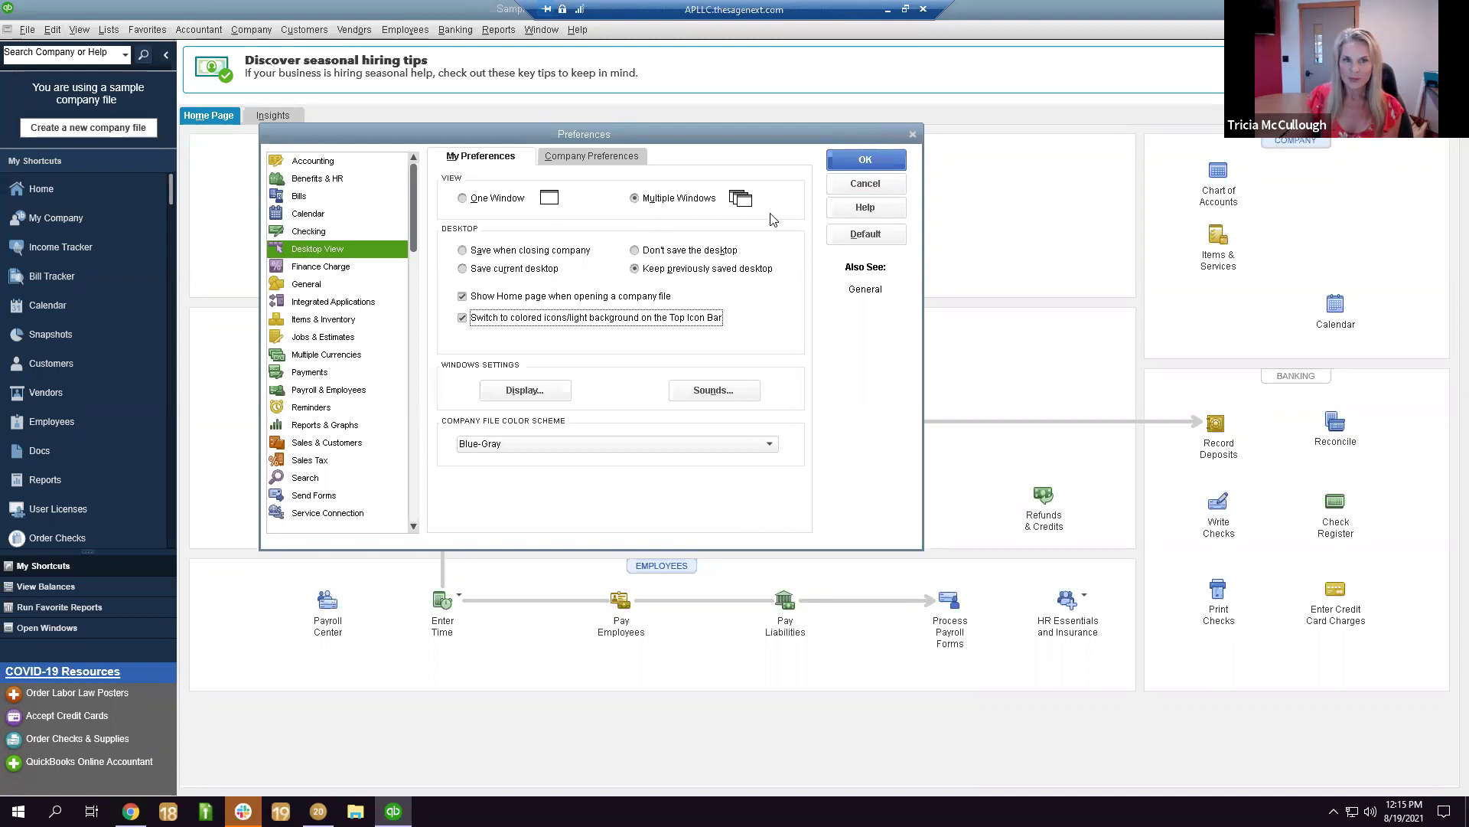
{"action": "left_click", "coordinate": [334, 166]}
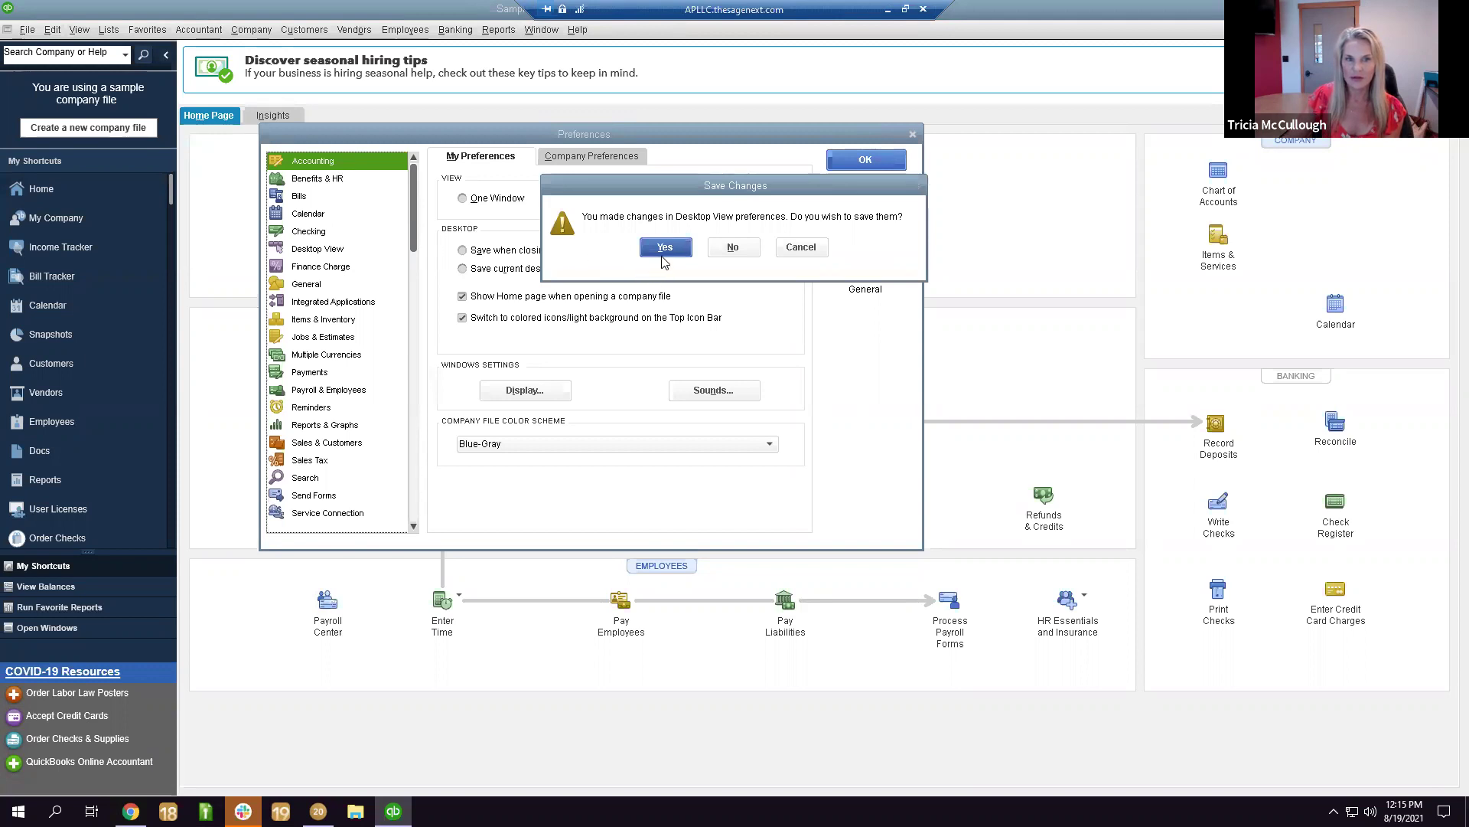
{"action": "left_click", "coordinate": [663, 253]}
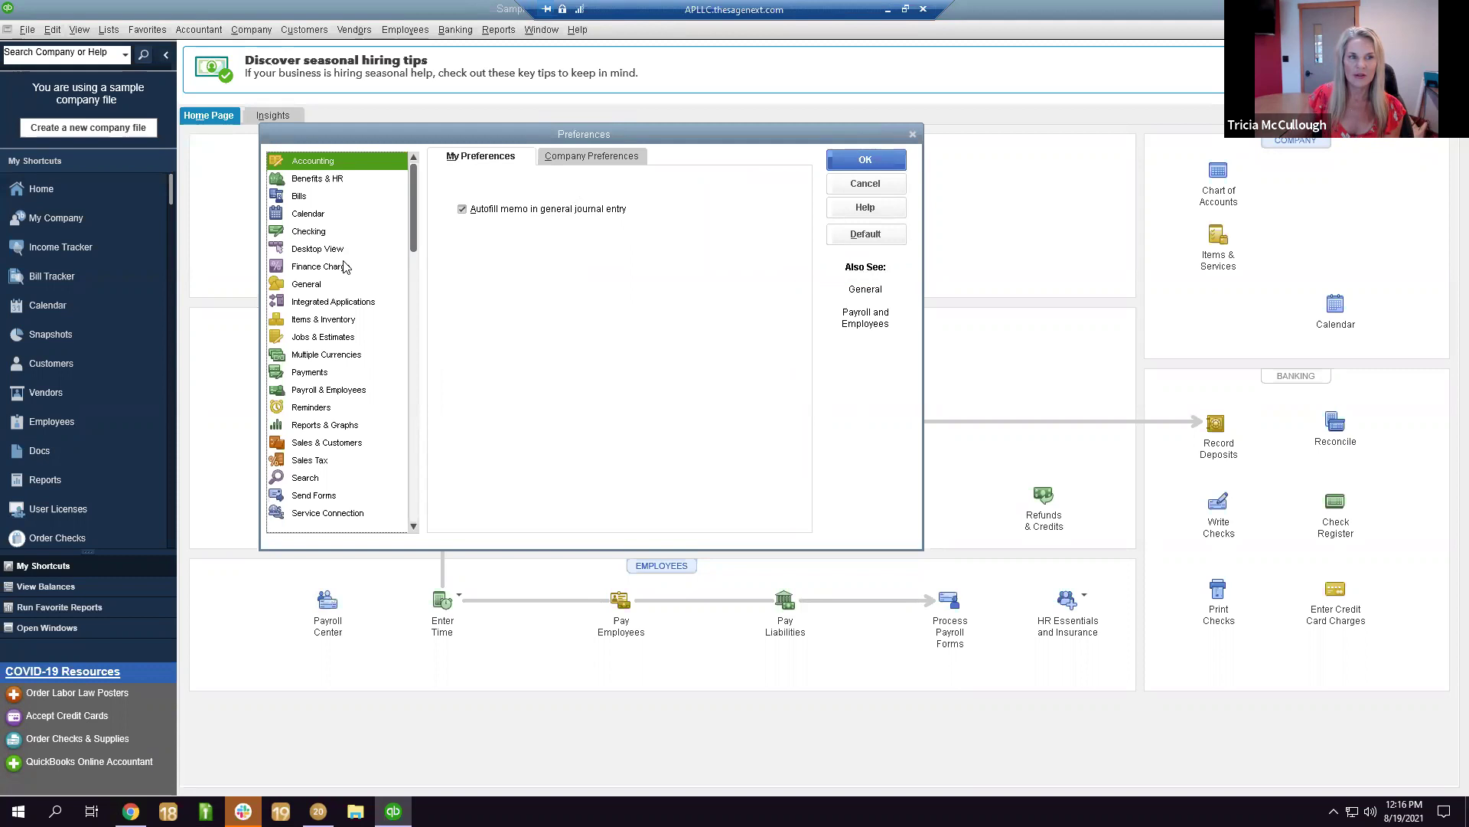
View the personal Checking preferences and return to the Desktop View preferences.
{"action": "left_click", "coordinate": [324, 231]}
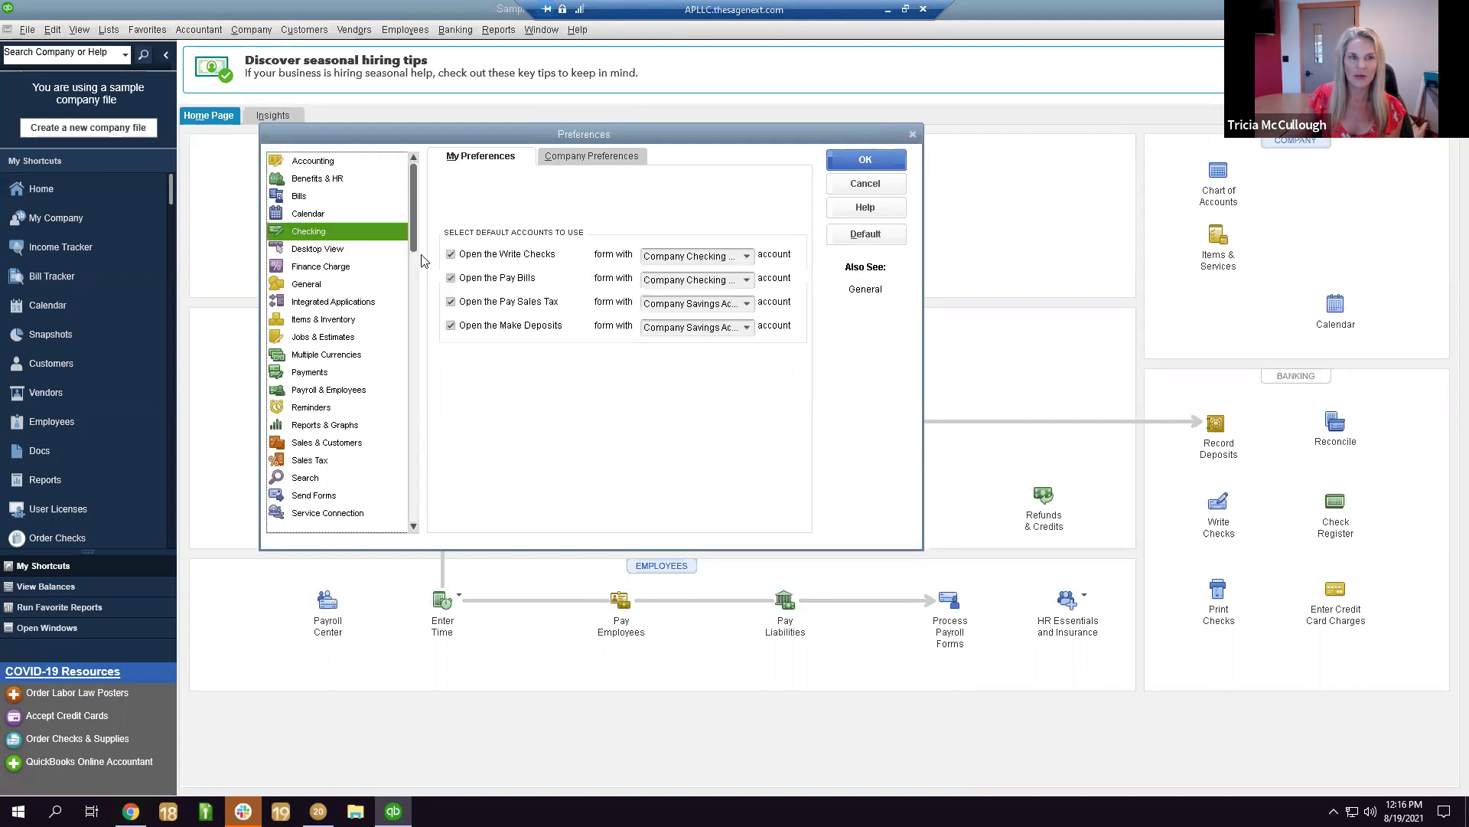
{"action": "left_click", "coordinate": [349, 286]}
{"action": "left_click", "coordinate": [348, 251]}
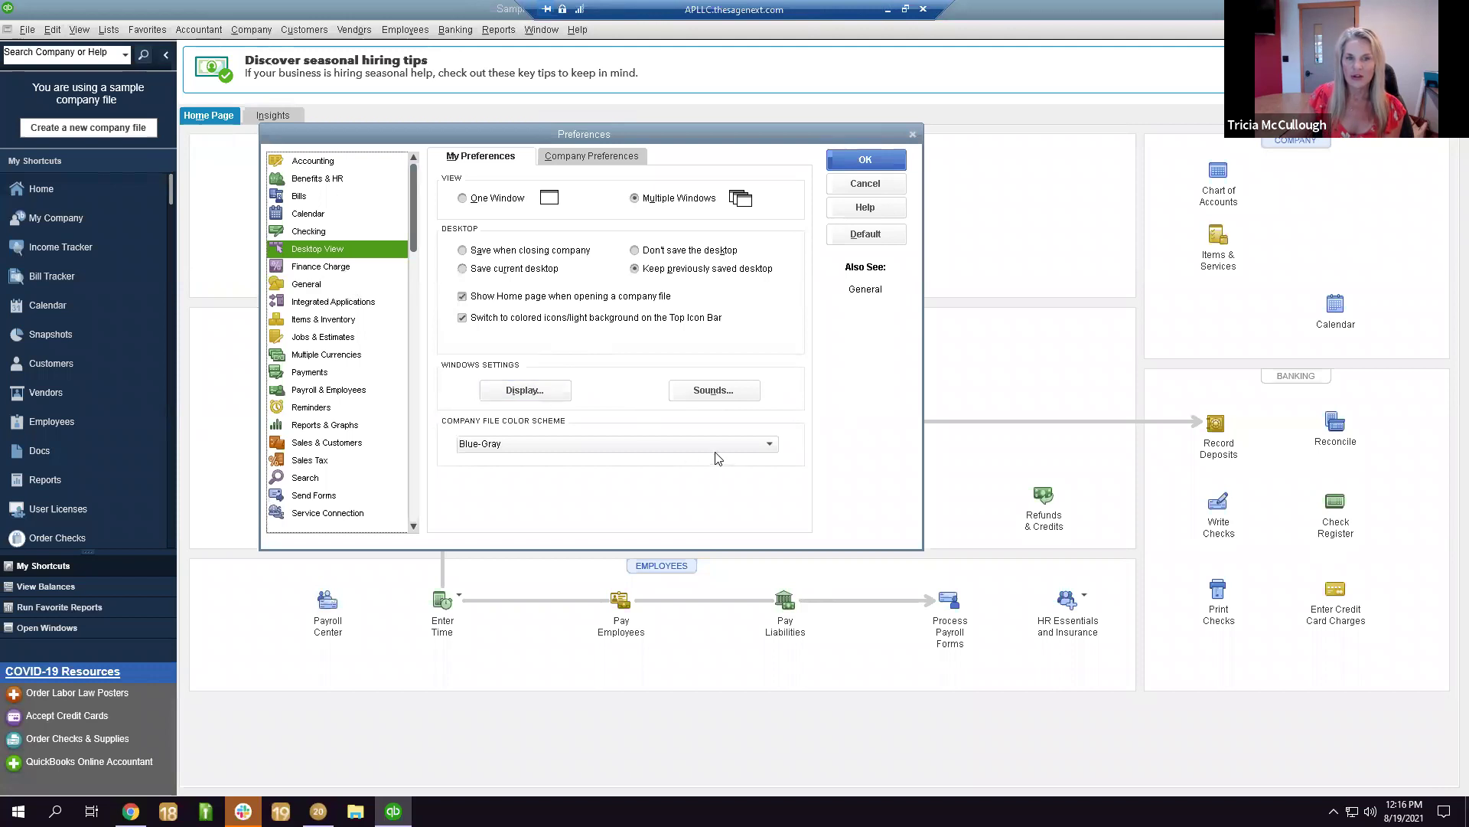
Try the Blue-Medium and Orange color schemes for the company file.
{"action": "left_click", "coordinate": [715, 446]}
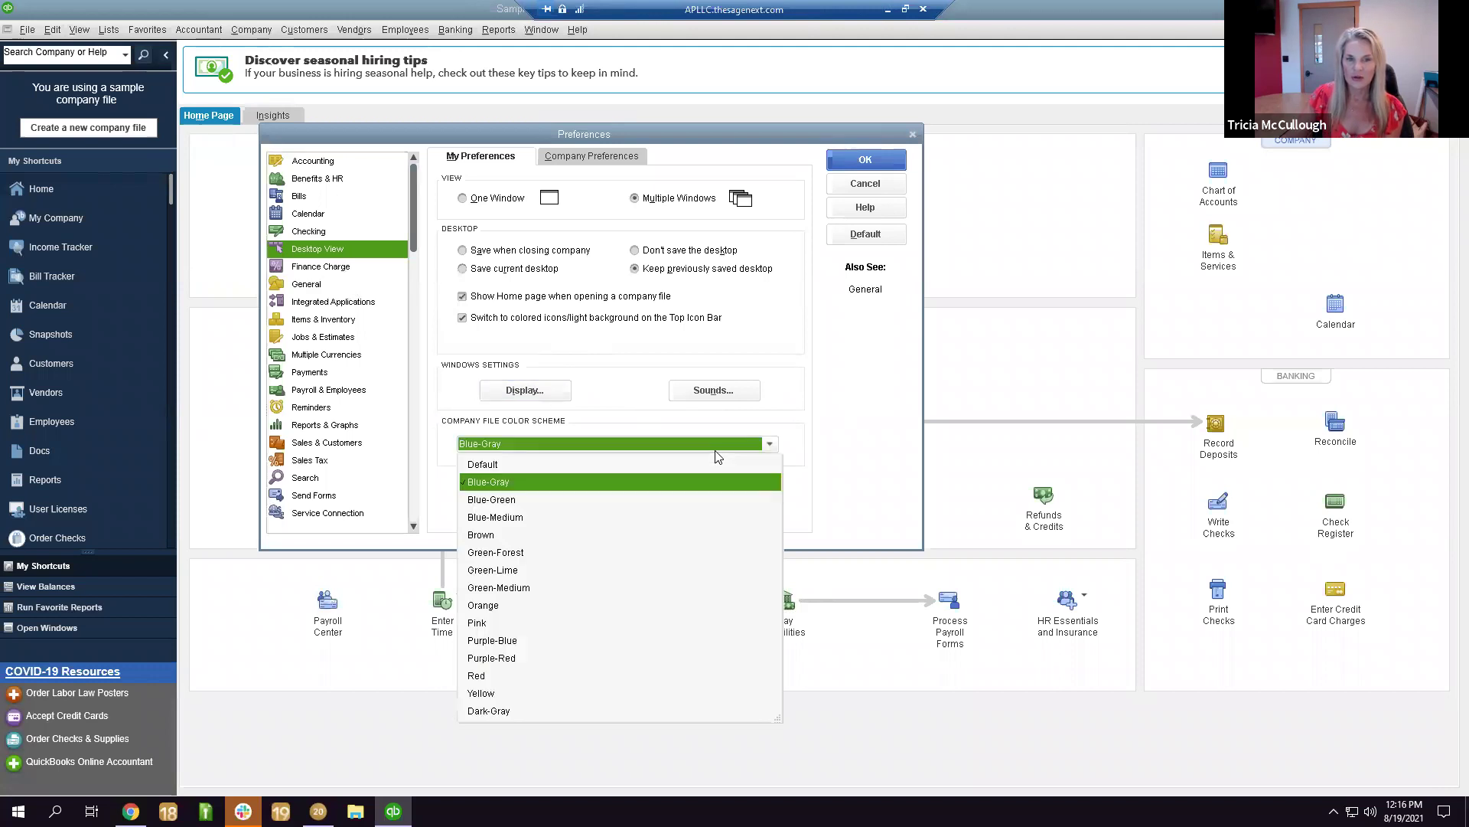
{"action": "left_click", "coordinate": [539, 518]}
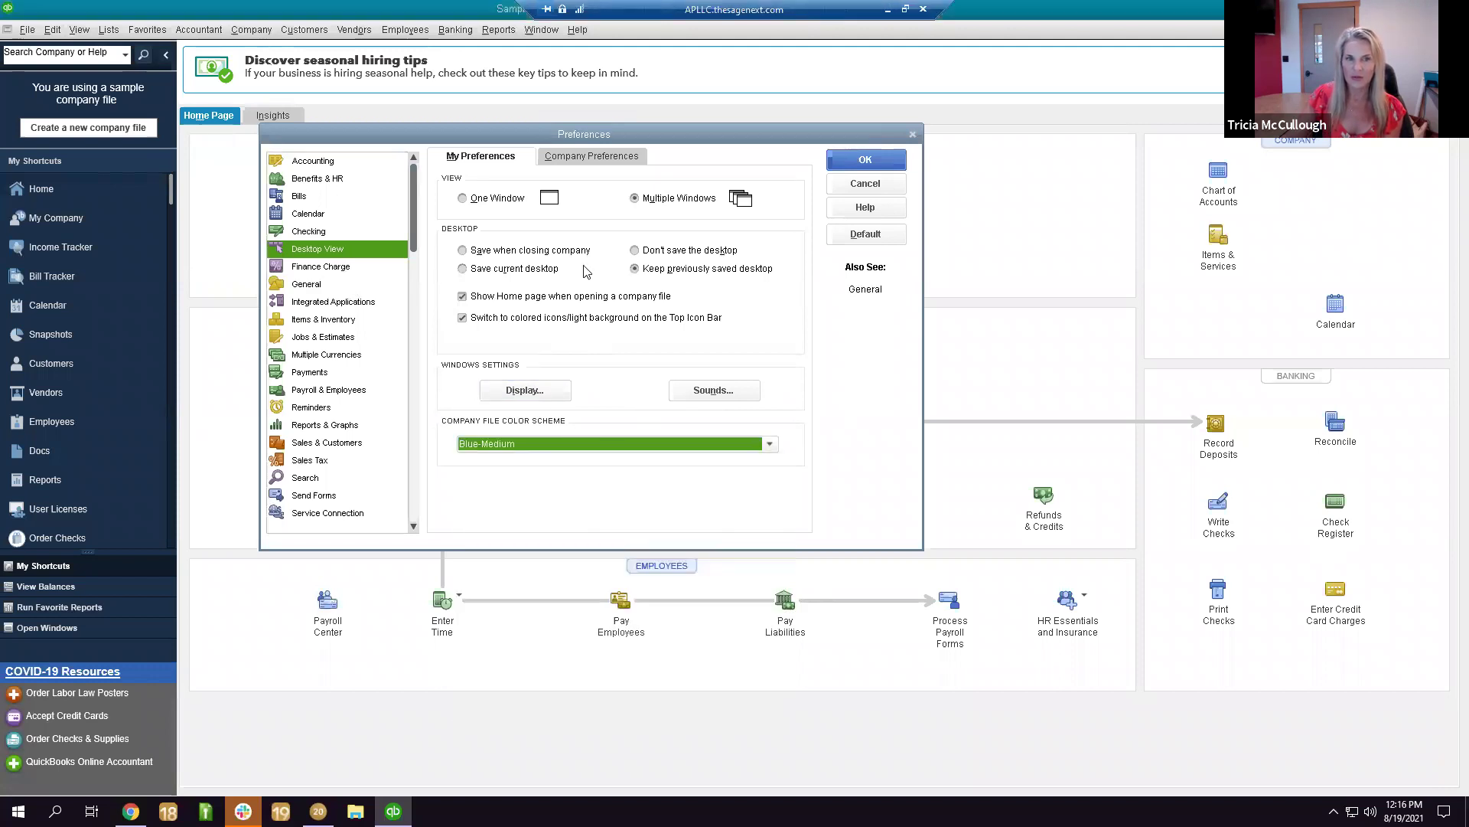
{"action": "left_click", "coordinate": [770, 444]}
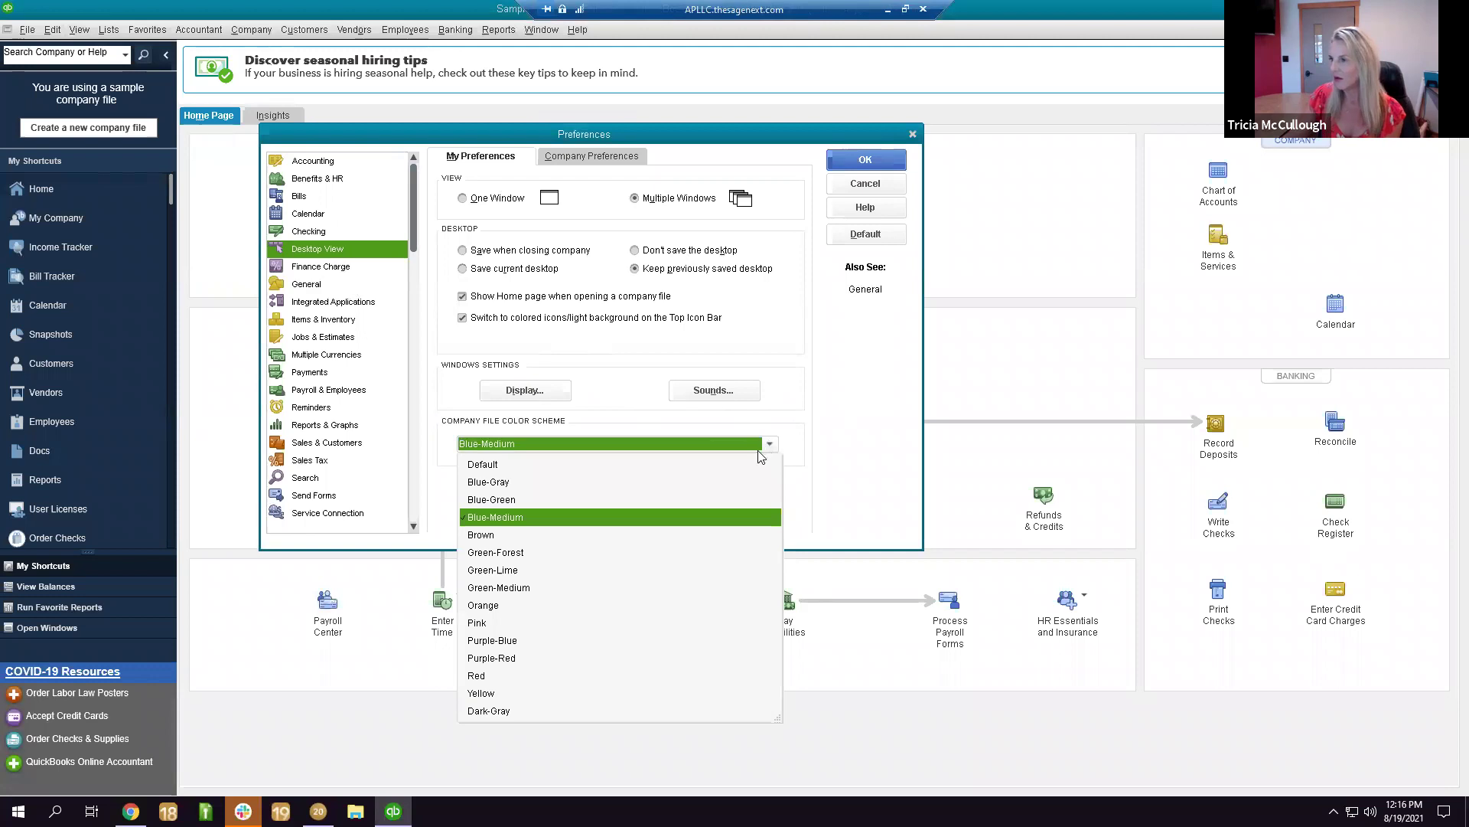
{"action": "left_click", "coordinate": [502, 604]}
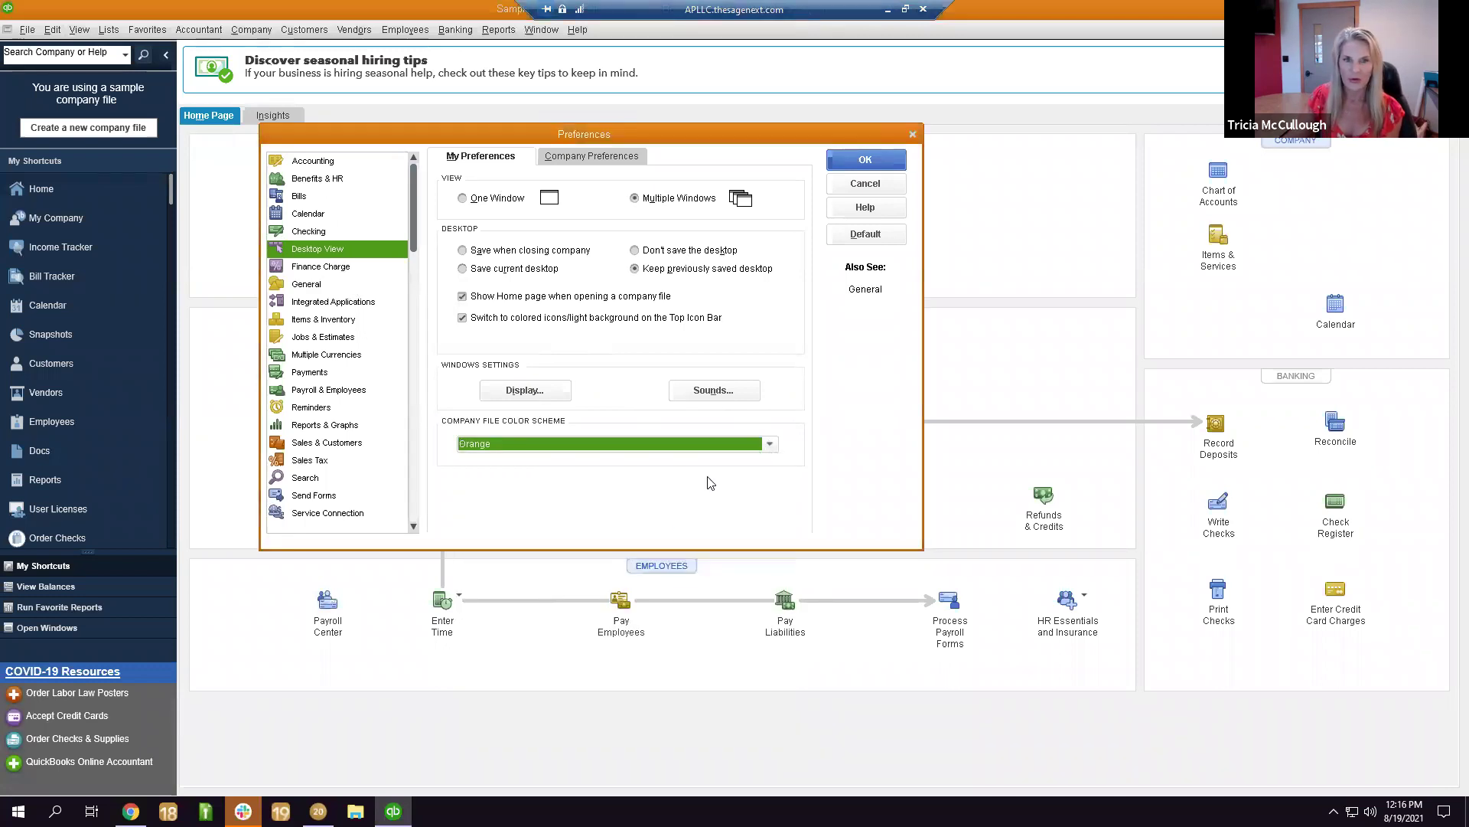
Set the company file color scheme to Blue-Green and save the preferences.
{"action": "left_click", "coordinate": [768, 446]}
{"action": "left_click", "coordinate": [505, 501]}
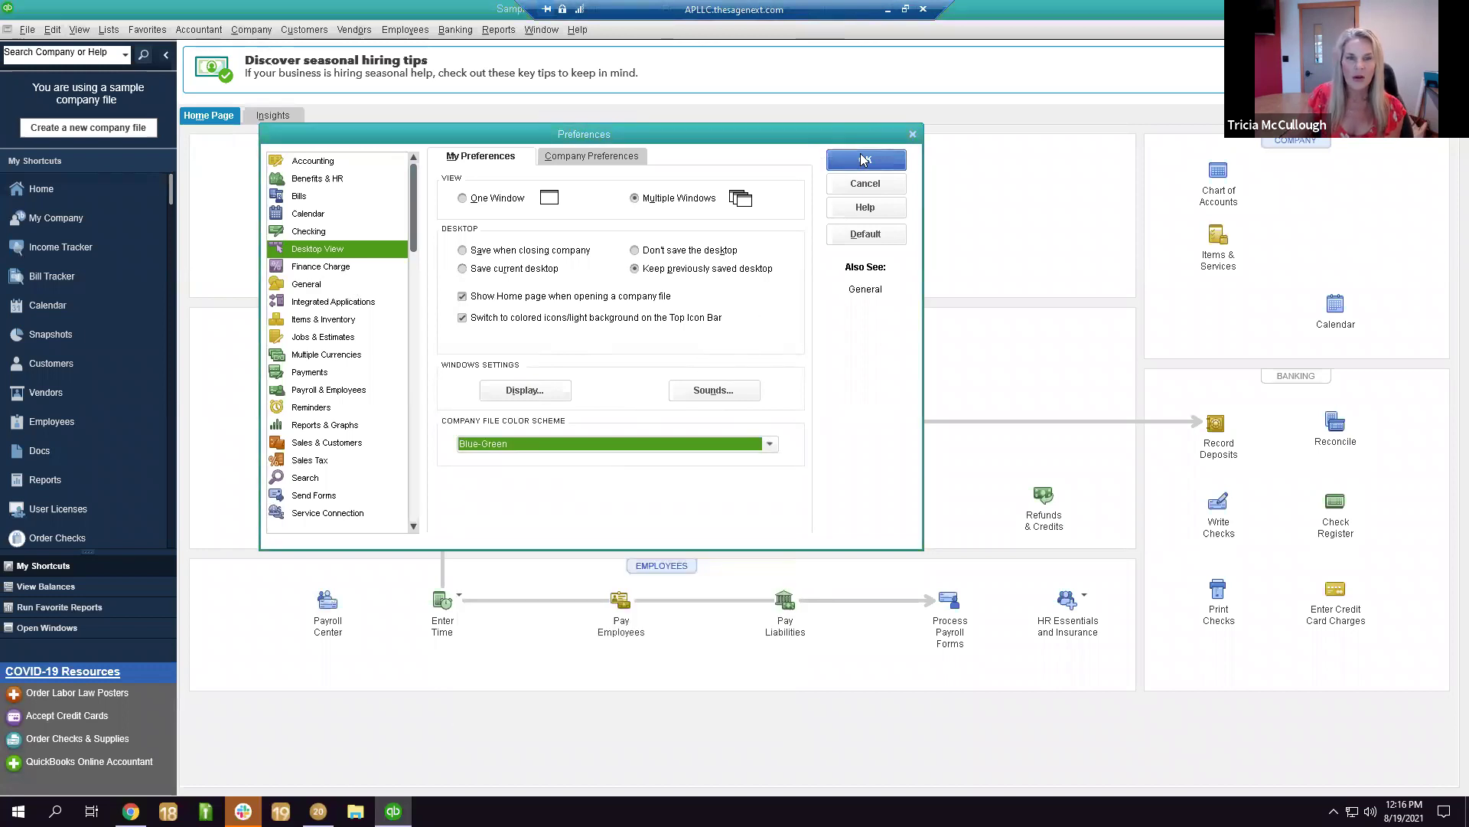
{"action": "left_click", "coordinate": [838, 160]}
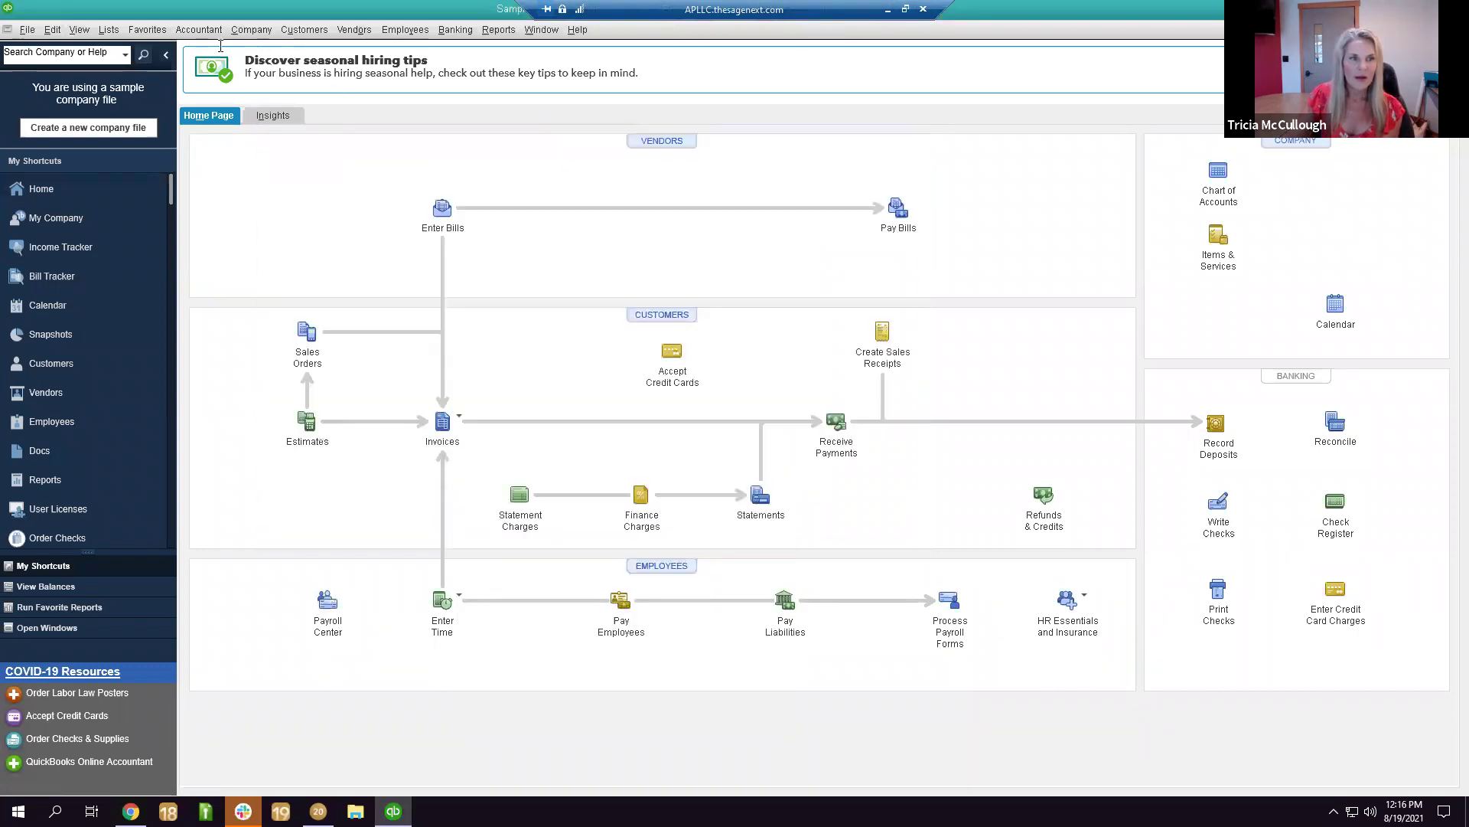
Try to access the company-wide Accounting preferences for editing, leaving without saving.
{"action": "left_click", "coordinate": [52, 30]}
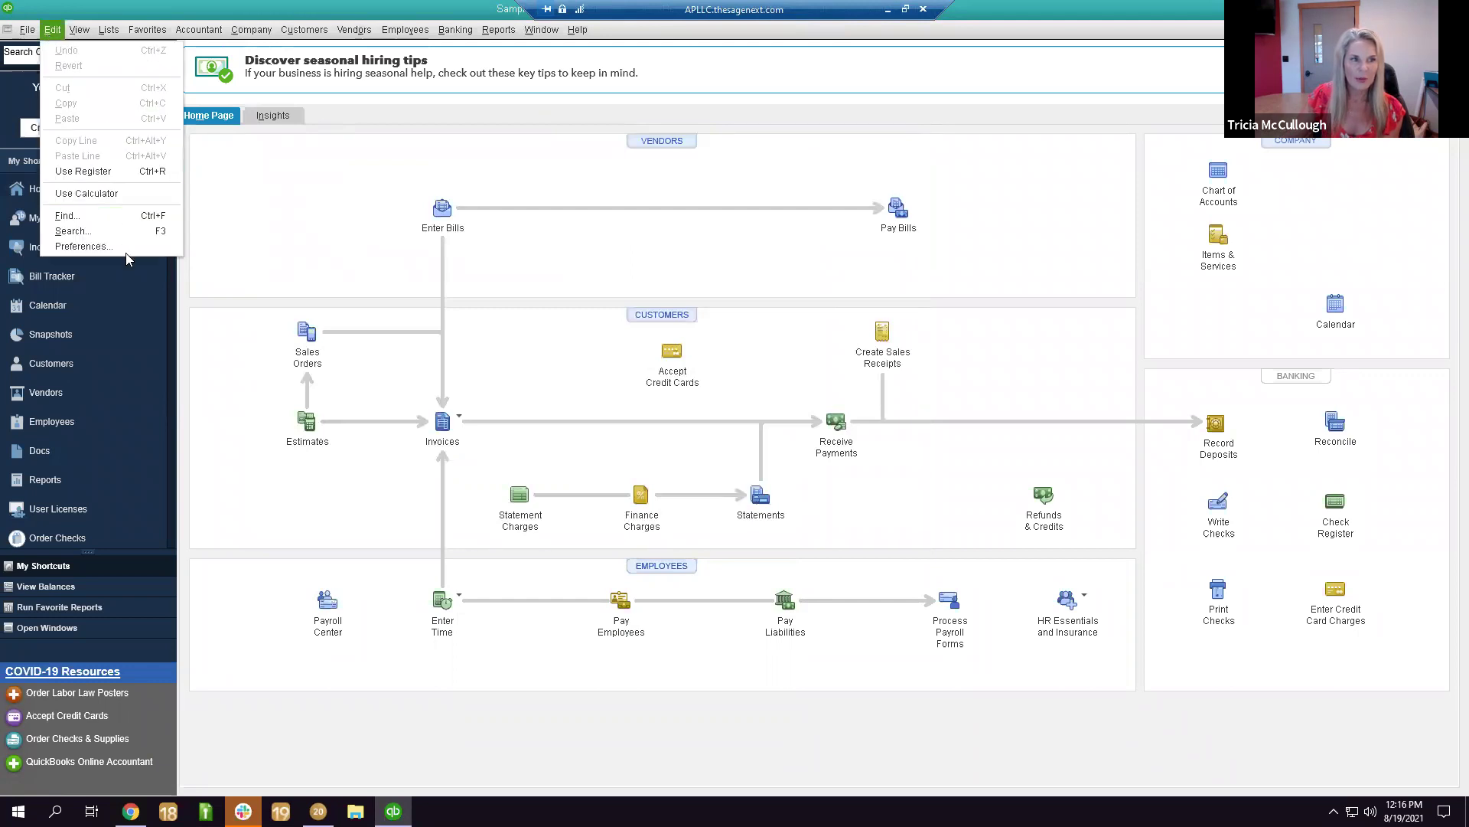
{"action": "left_click", "coordinate": [117, 244]}
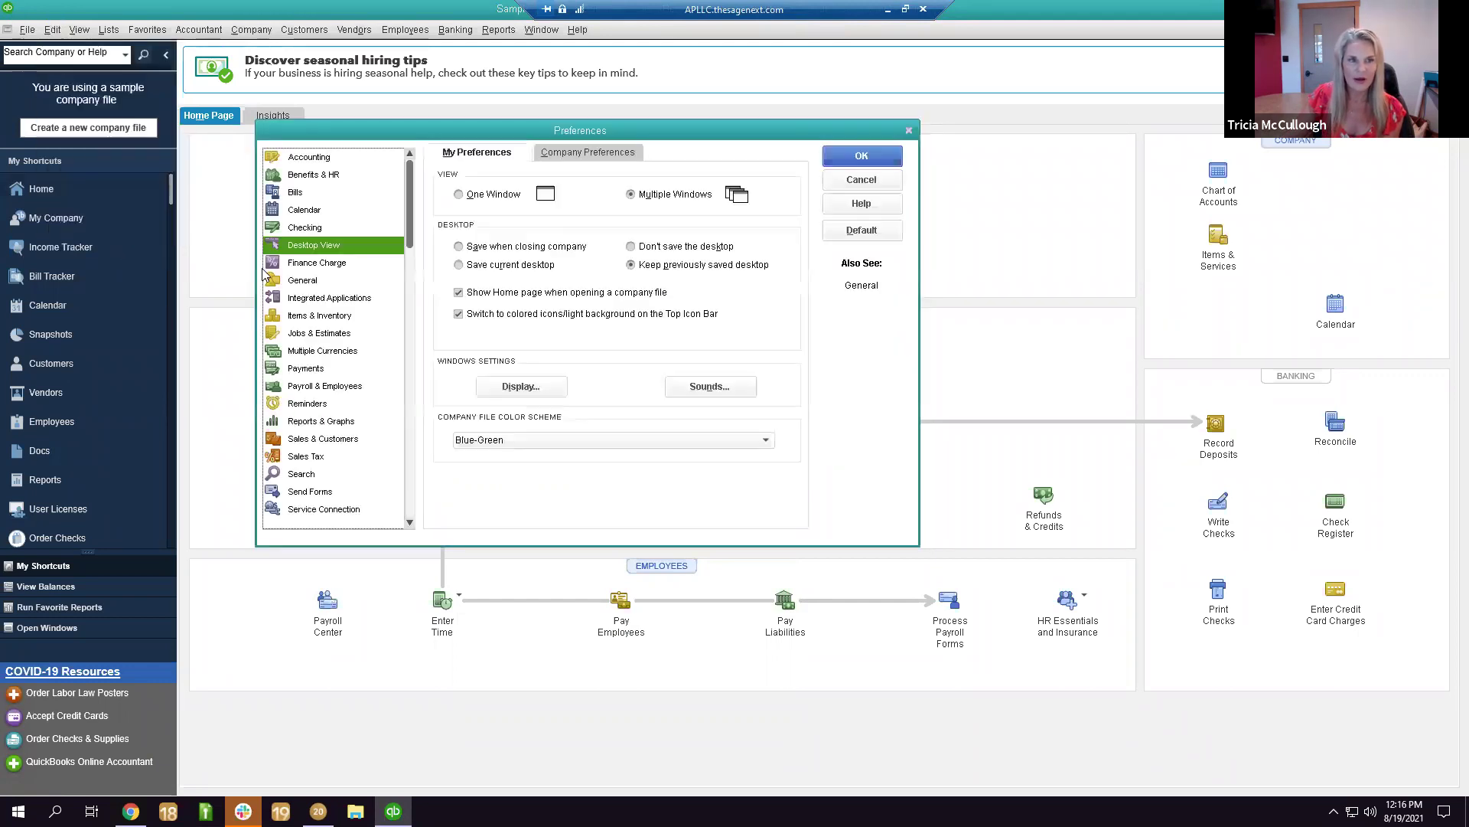
{"action": "left_click", "coordinate": [370, 159]}
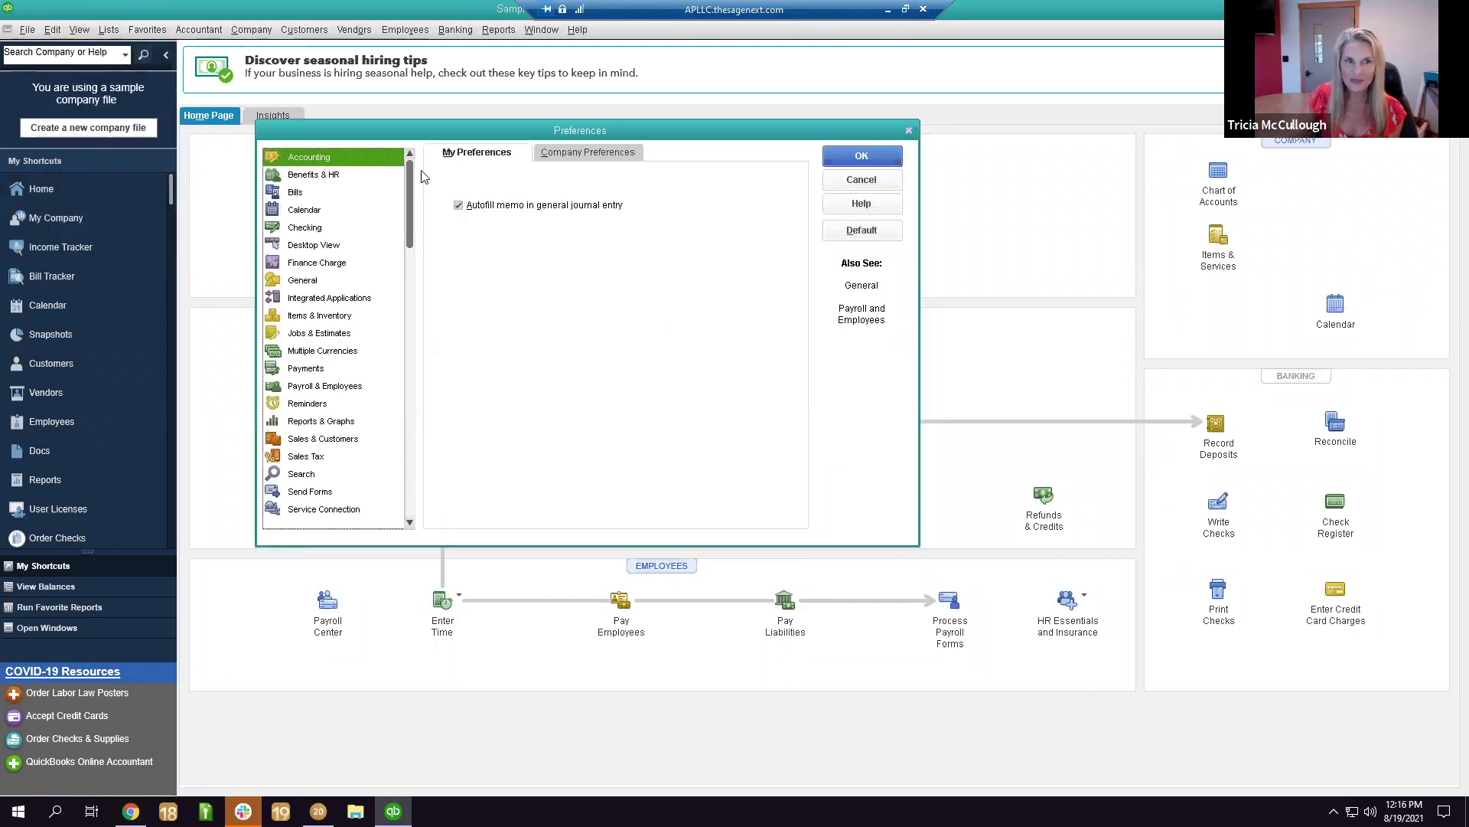
{"action": "left_click", "coordinate": [582, 153]}
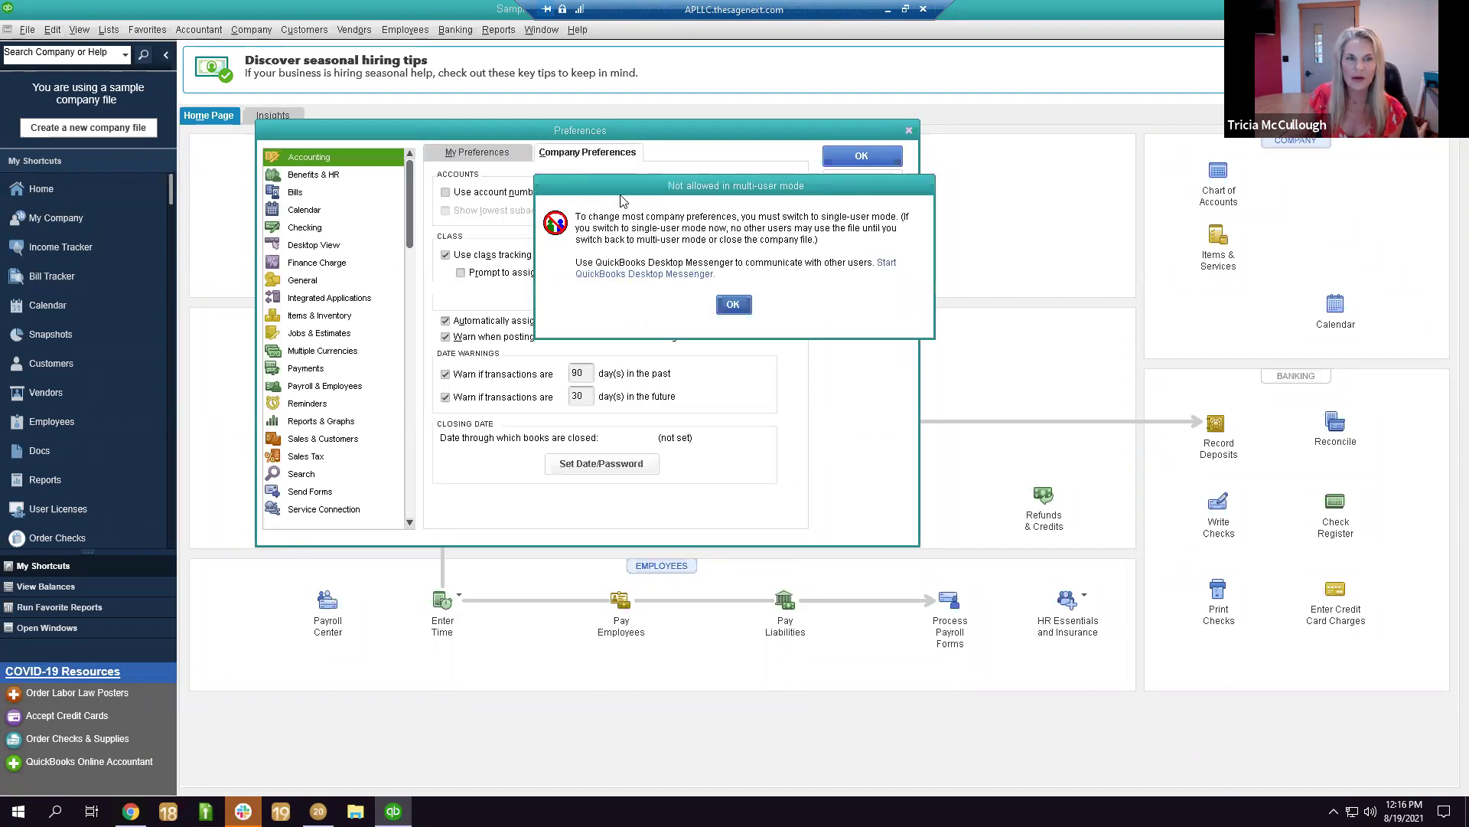
{"action": "left_click", "coordinate": [737, 307]}
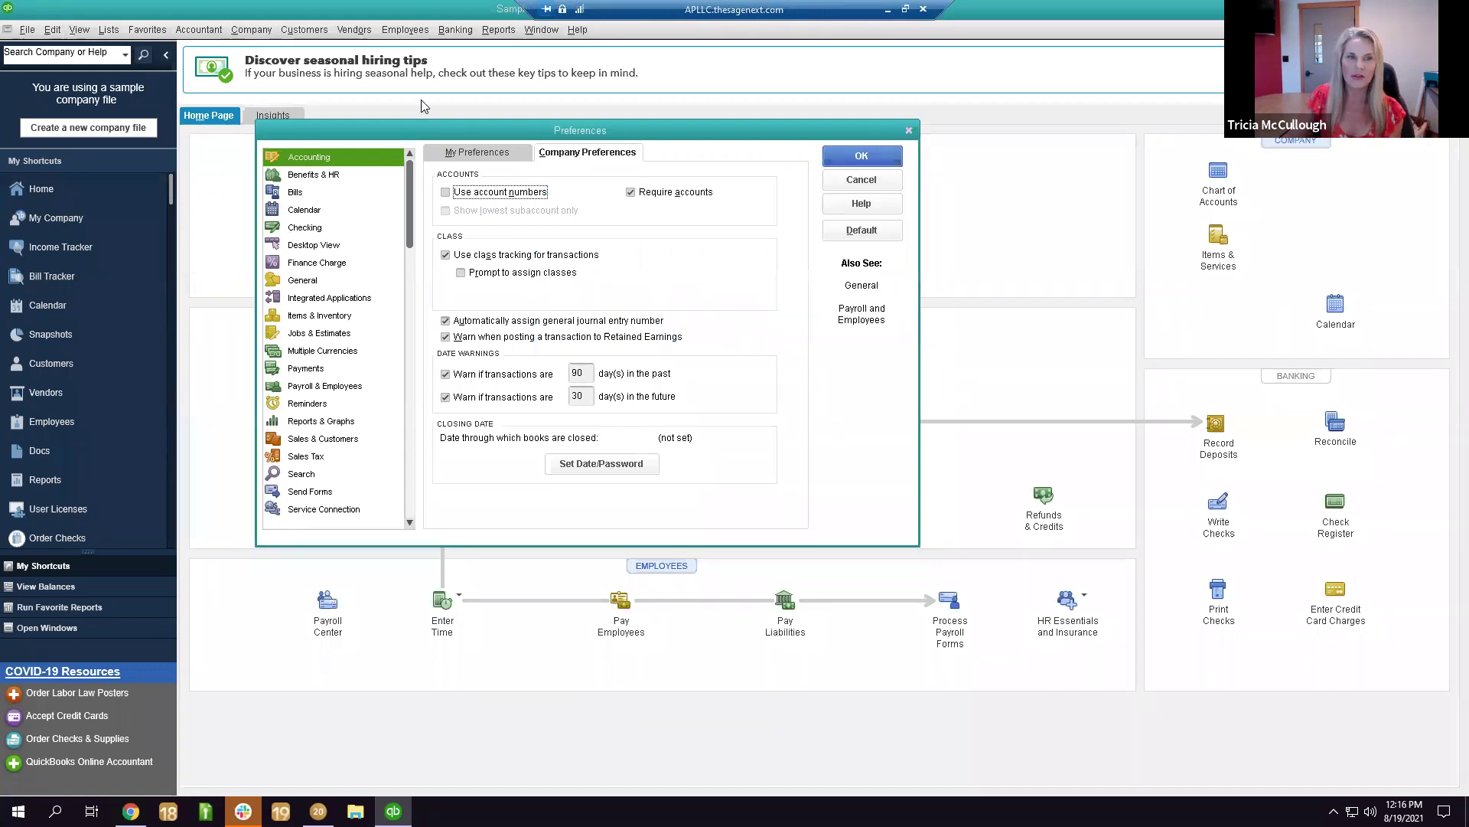
{"action": "left_click", "coordinate": [849, 186]}
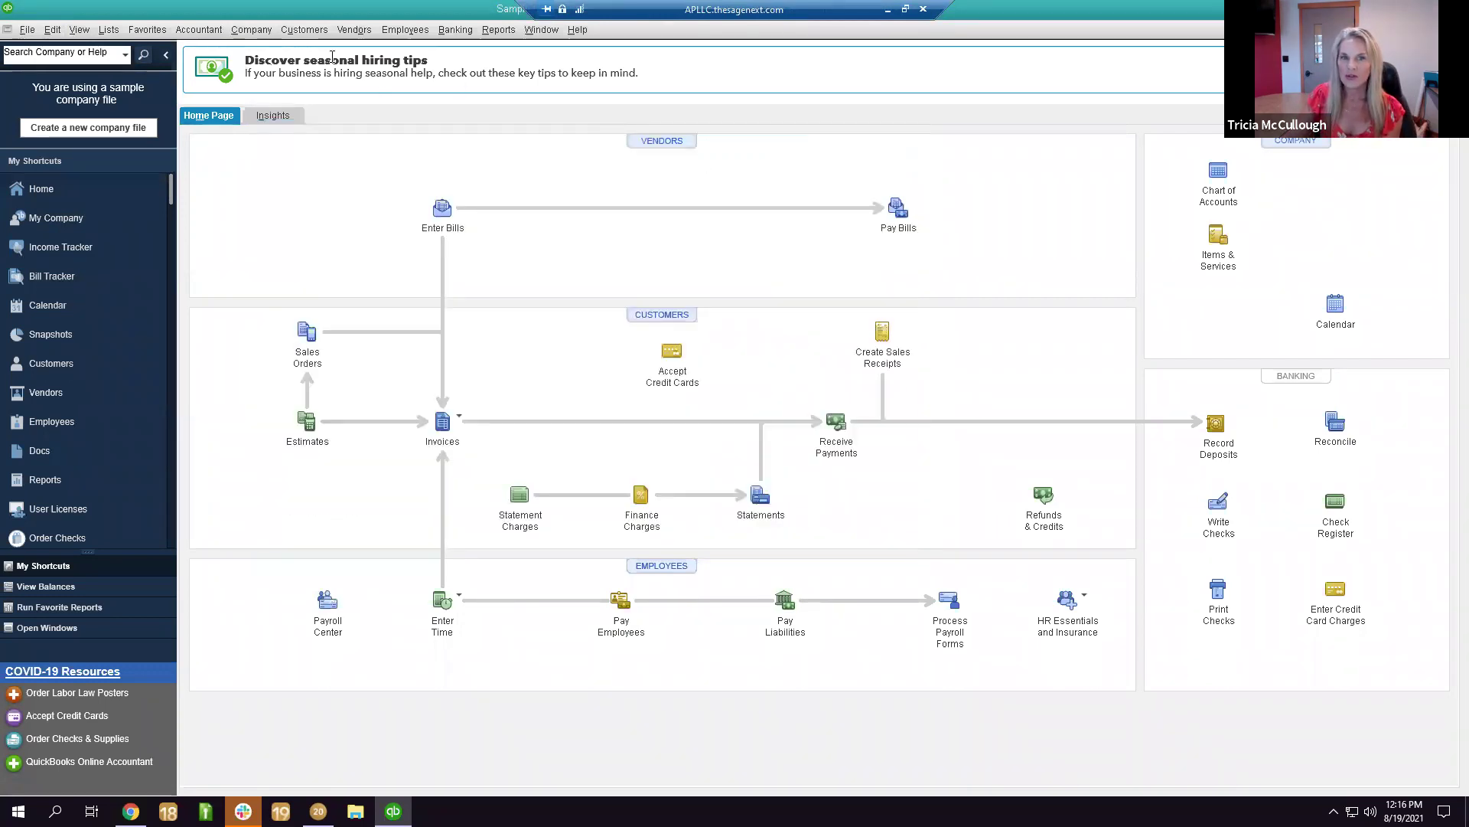
Switch the company file to single-user mode.
{"action": "left_click", "coordinate": [27, 30]}
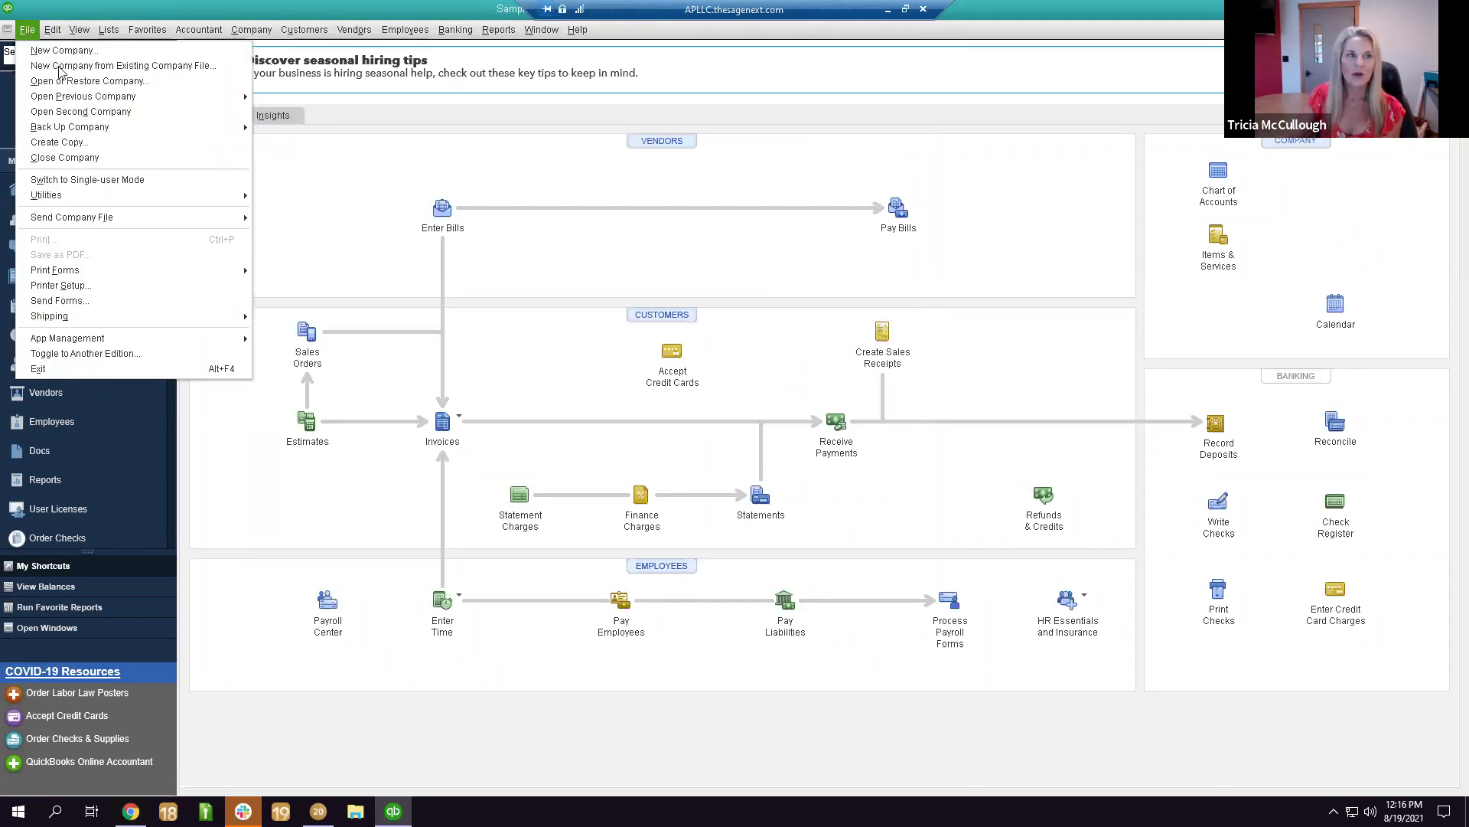
{"action": "left_click", "coordinate": [17, 29]}
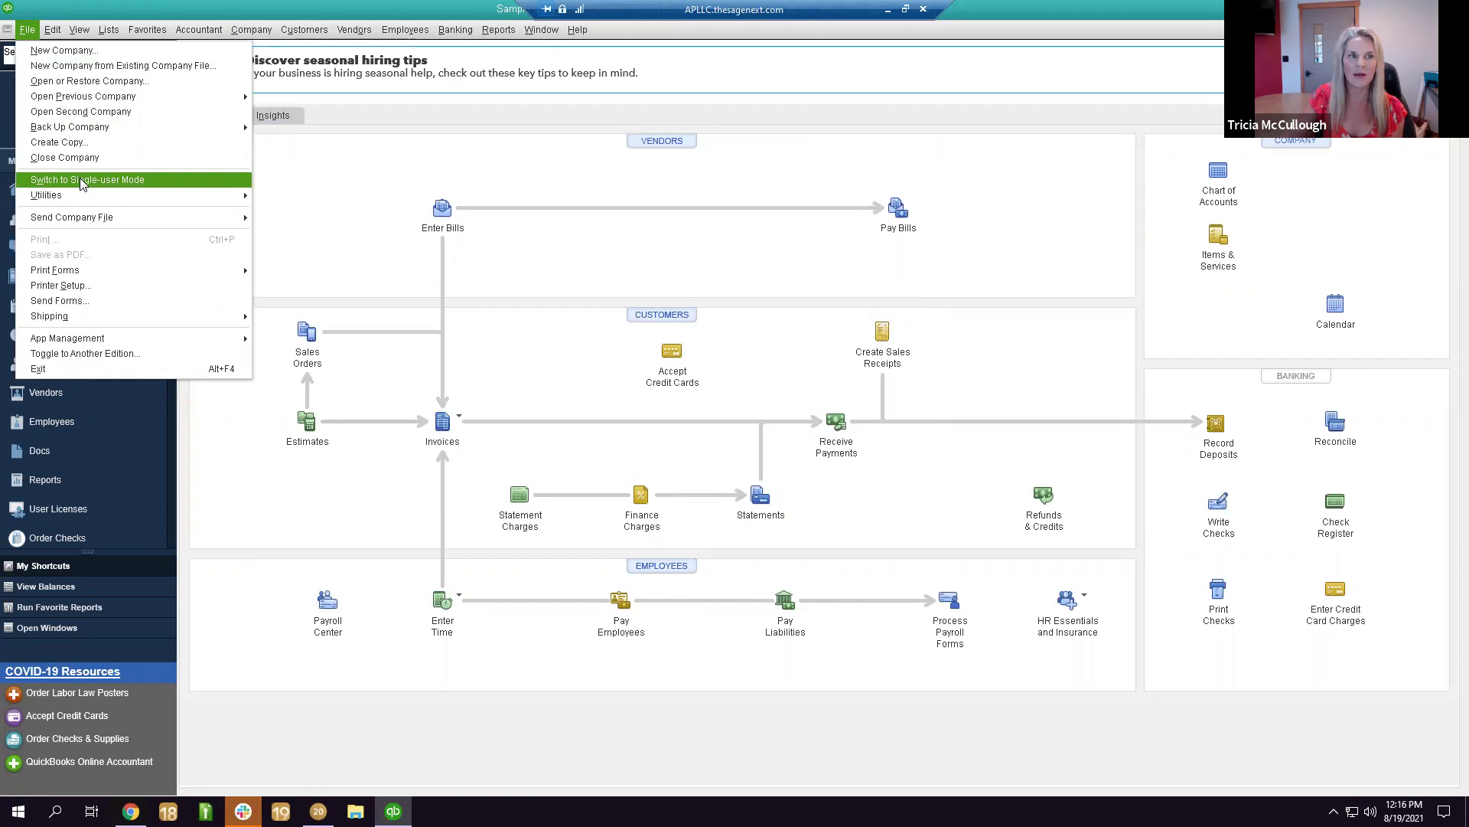
{"action": "left_click", "coordinate": [82, 181]}
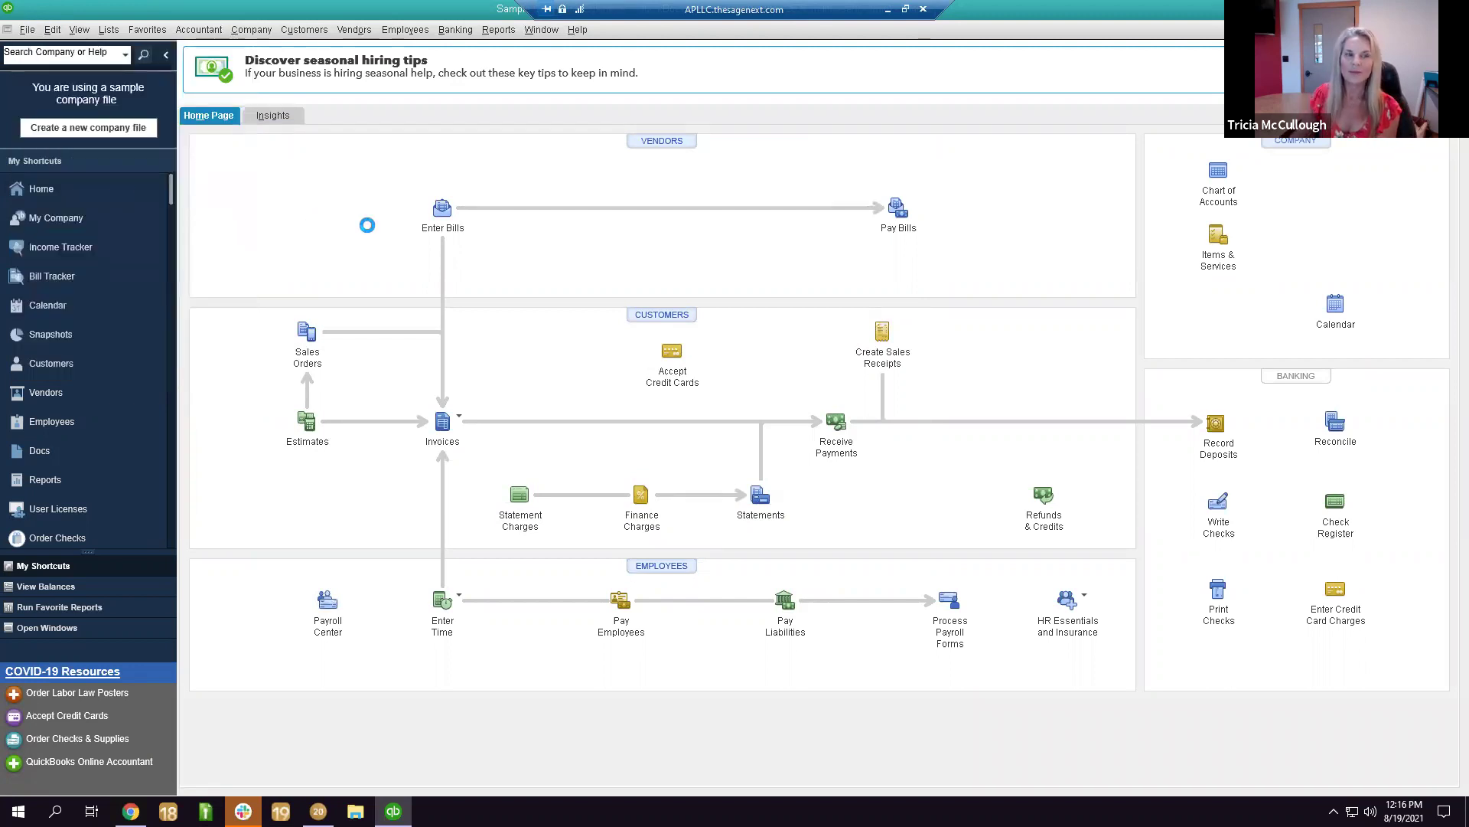
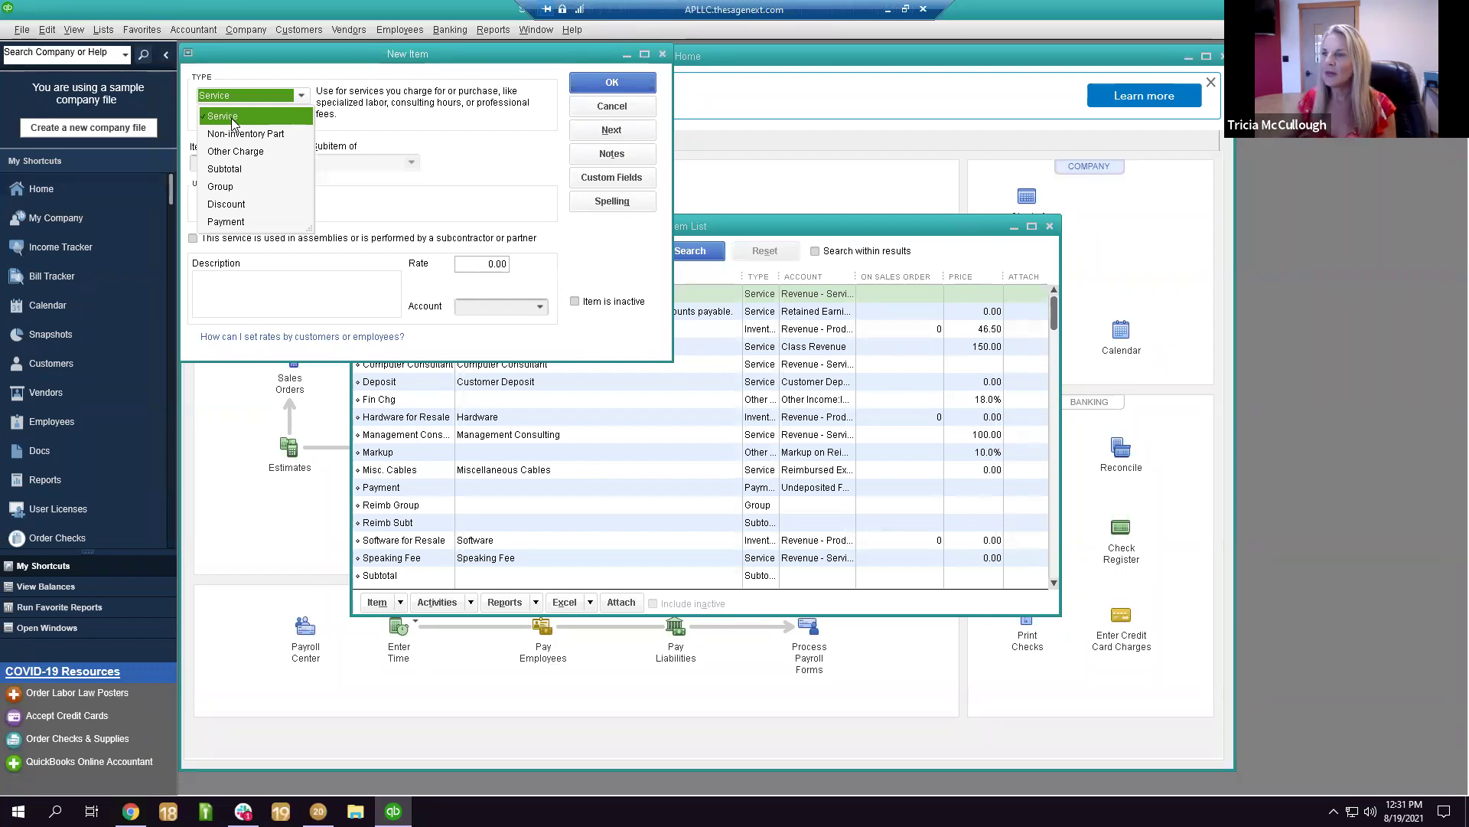
Set the new item's type to Service, name it Flooring, and open its account choices.
{"action": "left_click", "coordinate": [233, 119]}
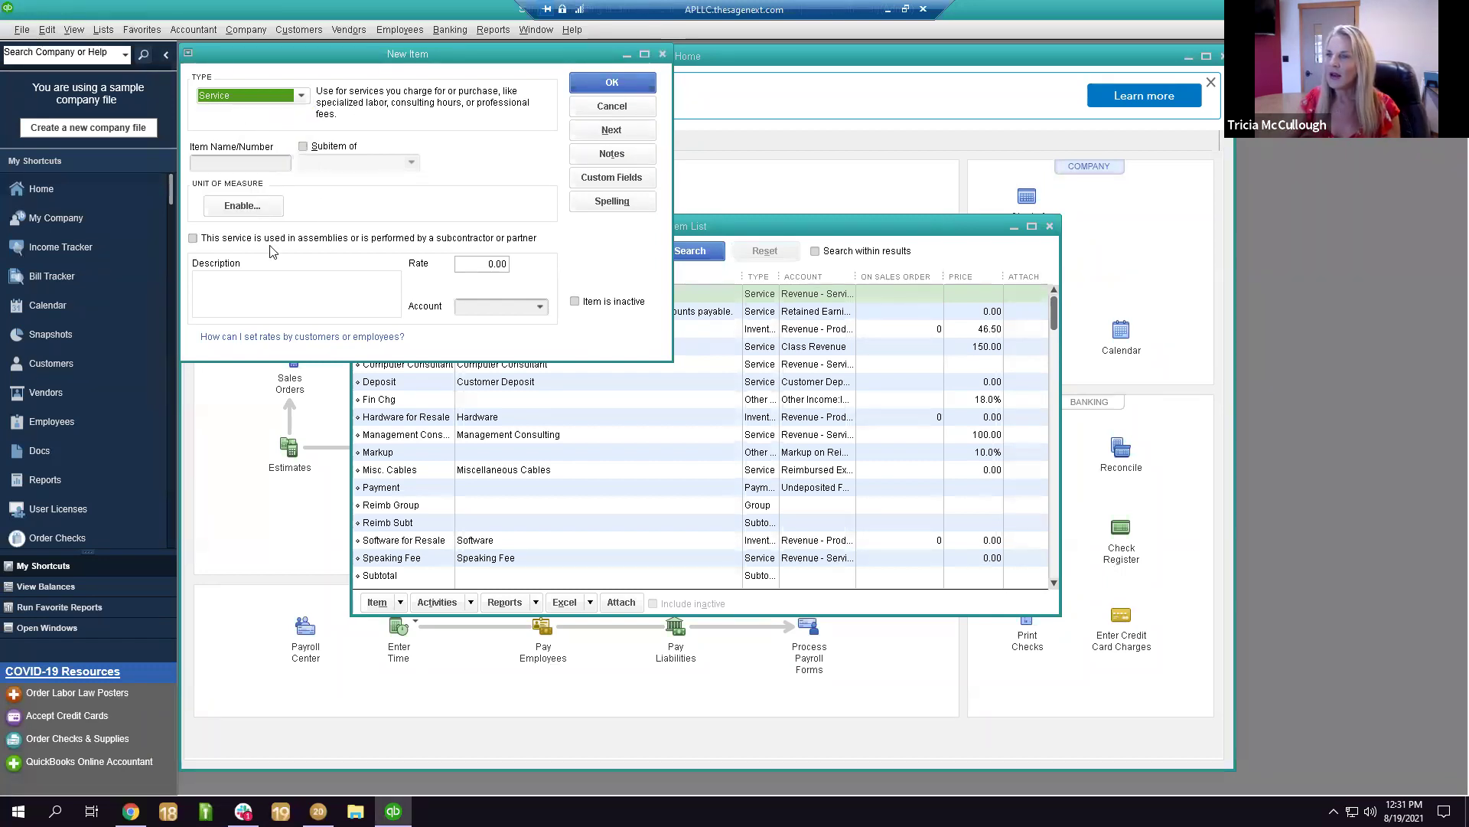
{"action": "left_click", "coordinate": [273, 164]}
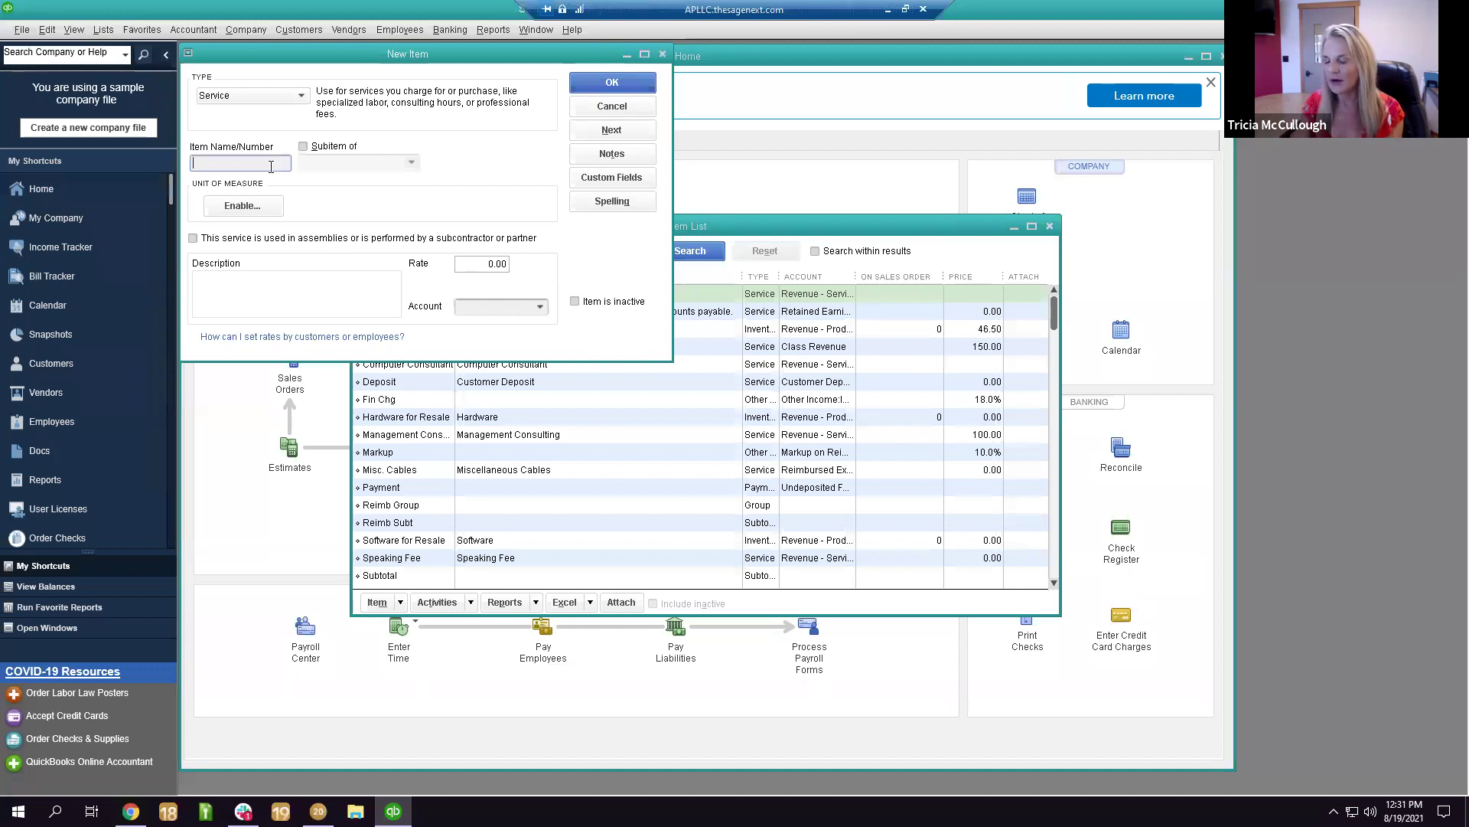
{"action": "type", "text": "Flooring"}
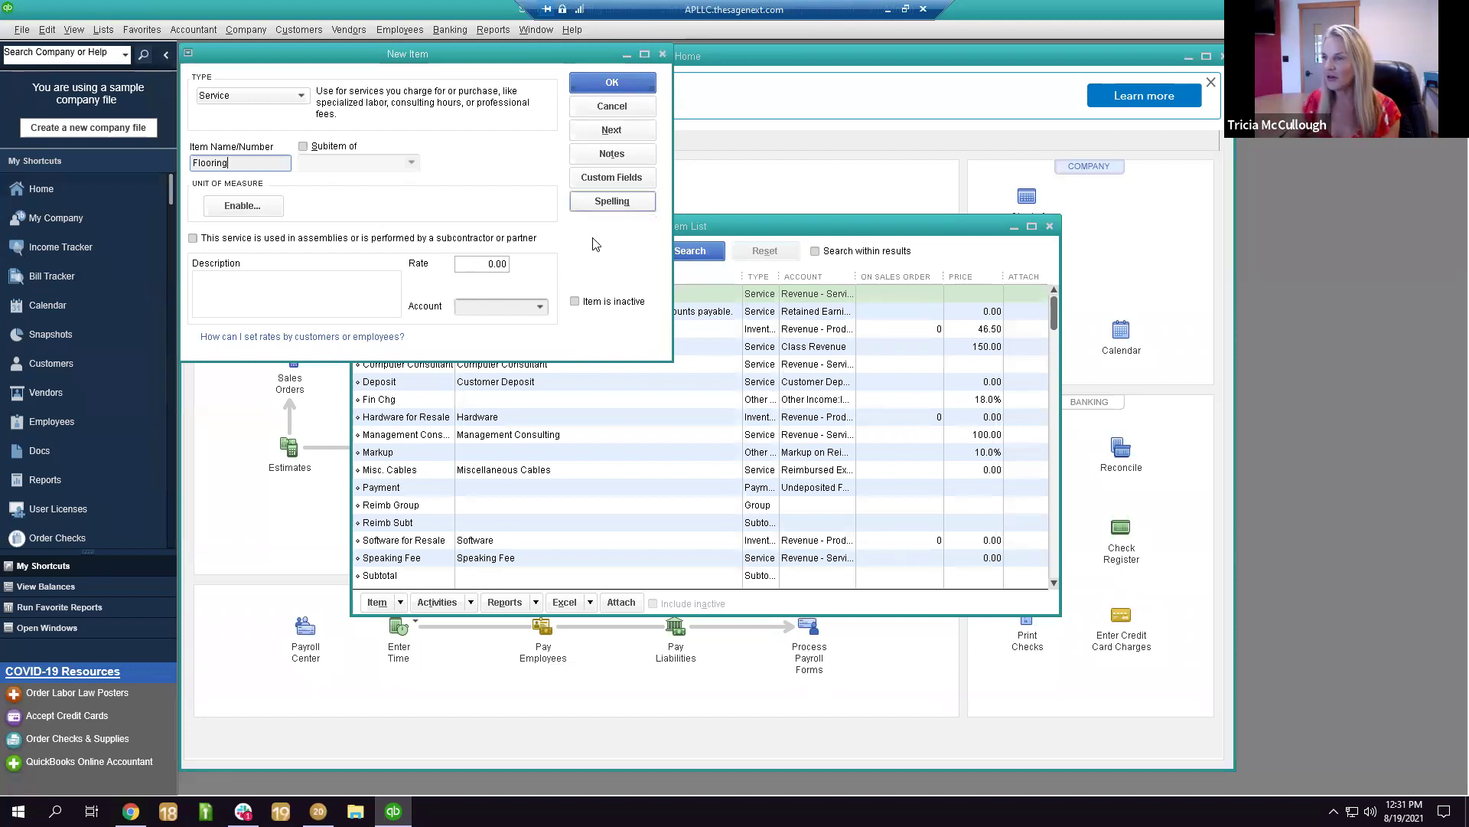
{"action": "left_click", "coordinate": [541, 306]}
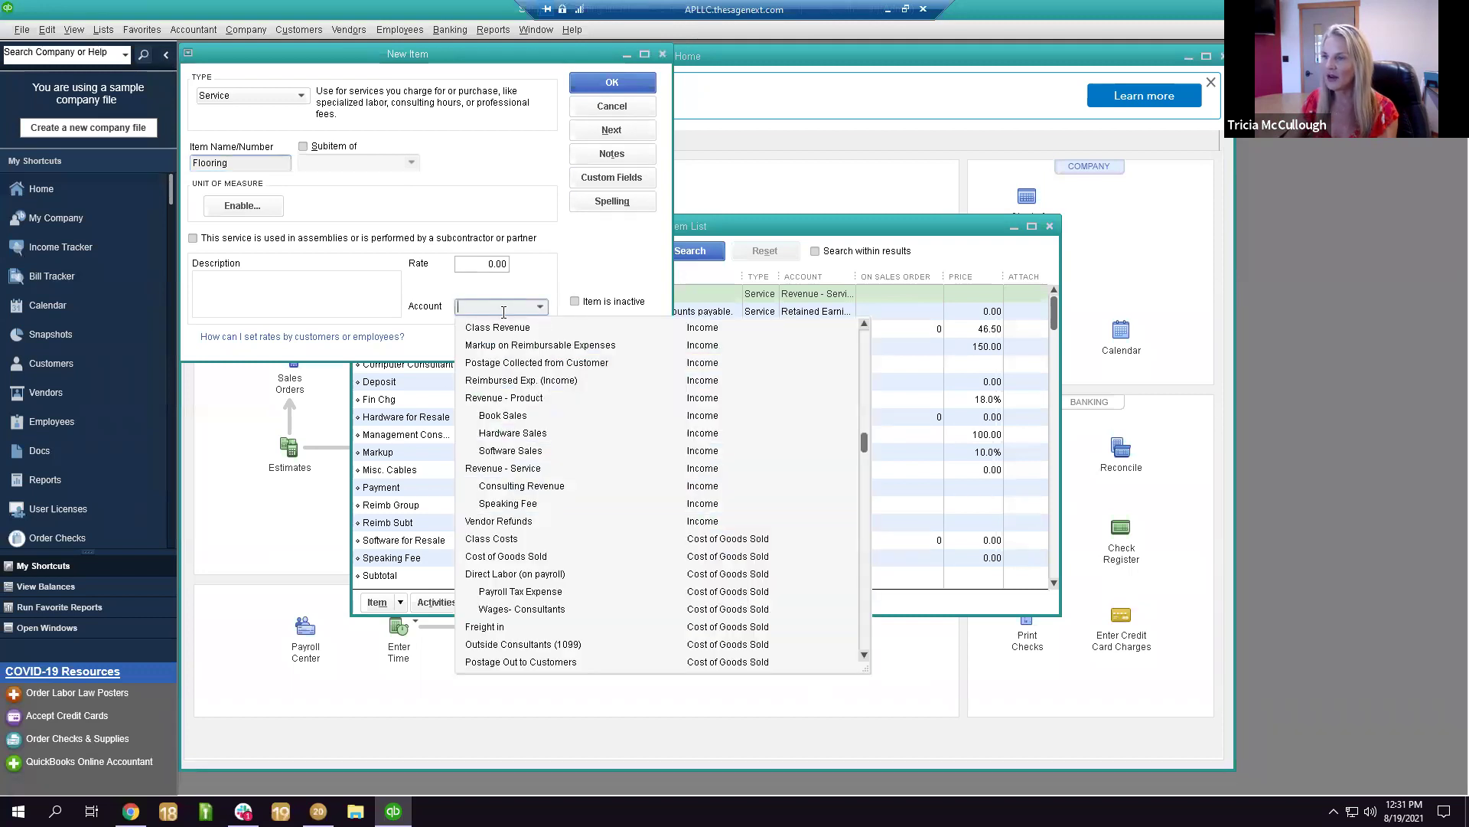
{"action": "type", "text": "Cost of "}
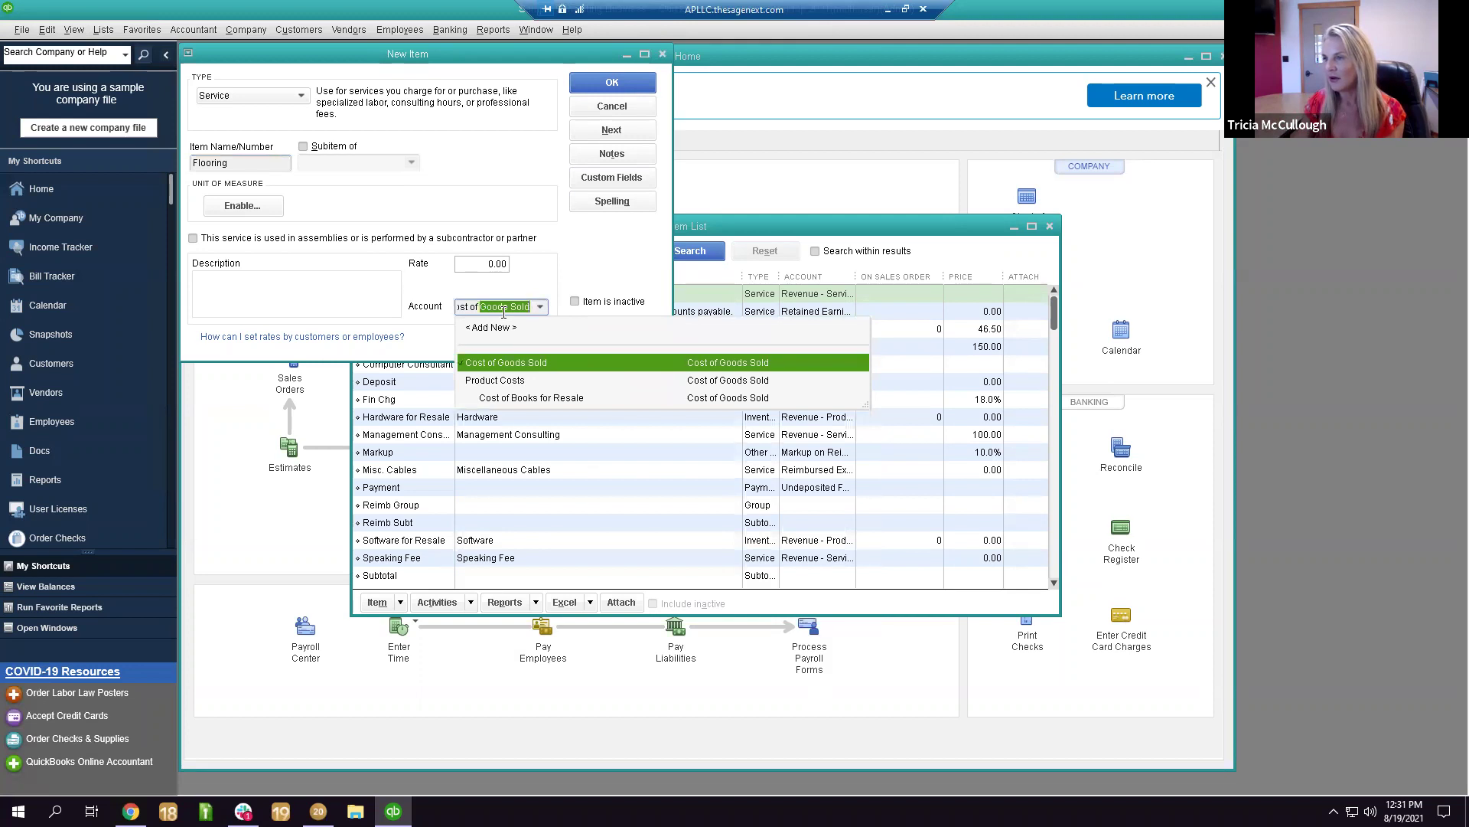
{"action": "type", "text": "Mate"}
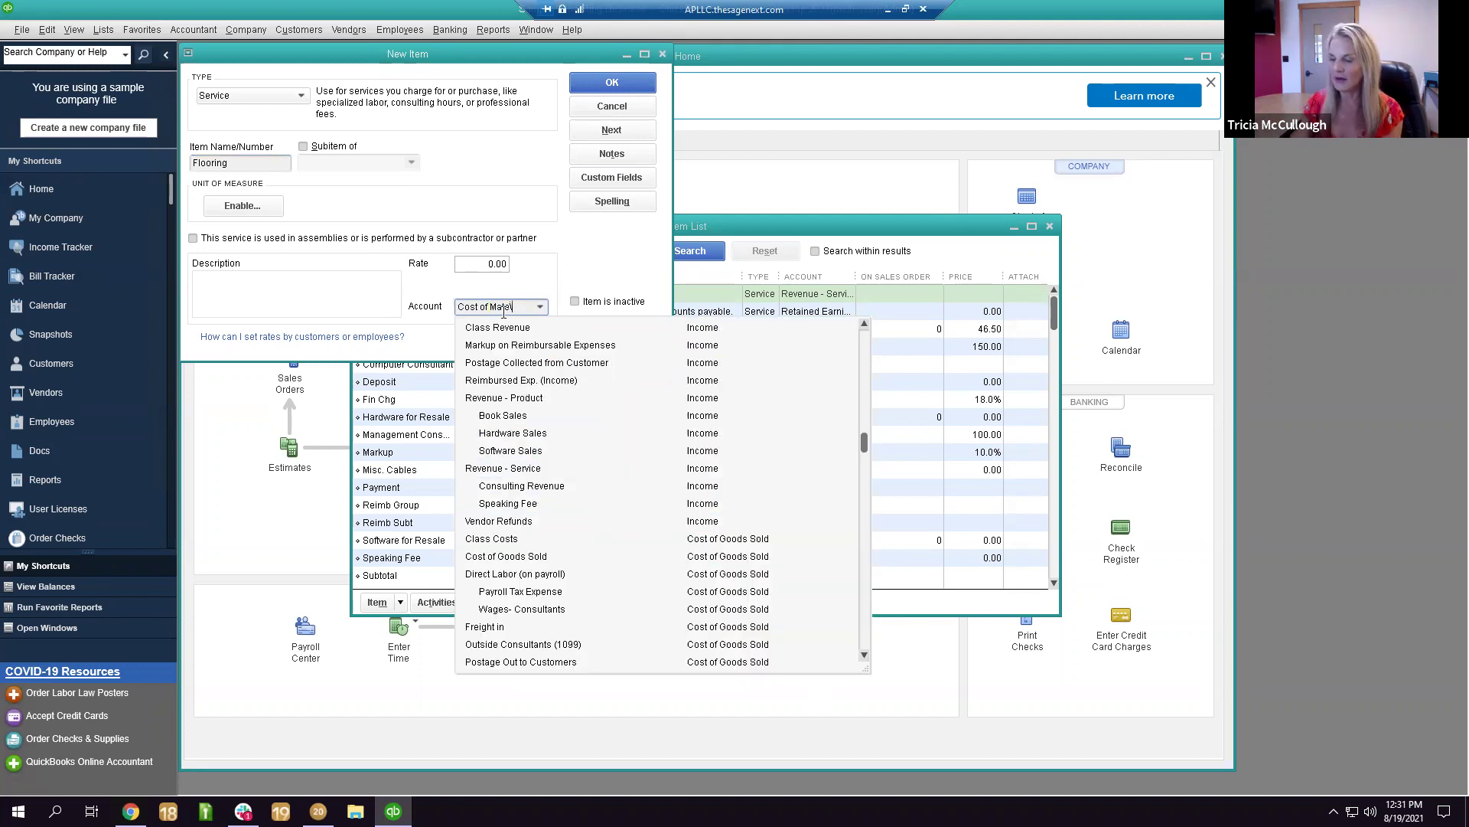
{"action": "key", "text": "BackSpace"}
{"action": "key", "text": "BackSpace"}
{"action": "key", "text": "BackSpace"}
{"action": "key", "text": "BackSpace"}
{"action": "key", "text": "BackSpace"}
{"action": "key", "text": "BackSpace"}
{"action": "key", "text": "BackSpace"}
{"action": "key", "text": "BackSpace"}
{"action": "key", "text": "BackSpace"}
{"action": "key", "text": "BackSpace"}
{"action": "key", "text": "BackSpace"}
{"action": "key", "text": "BackSpace"}
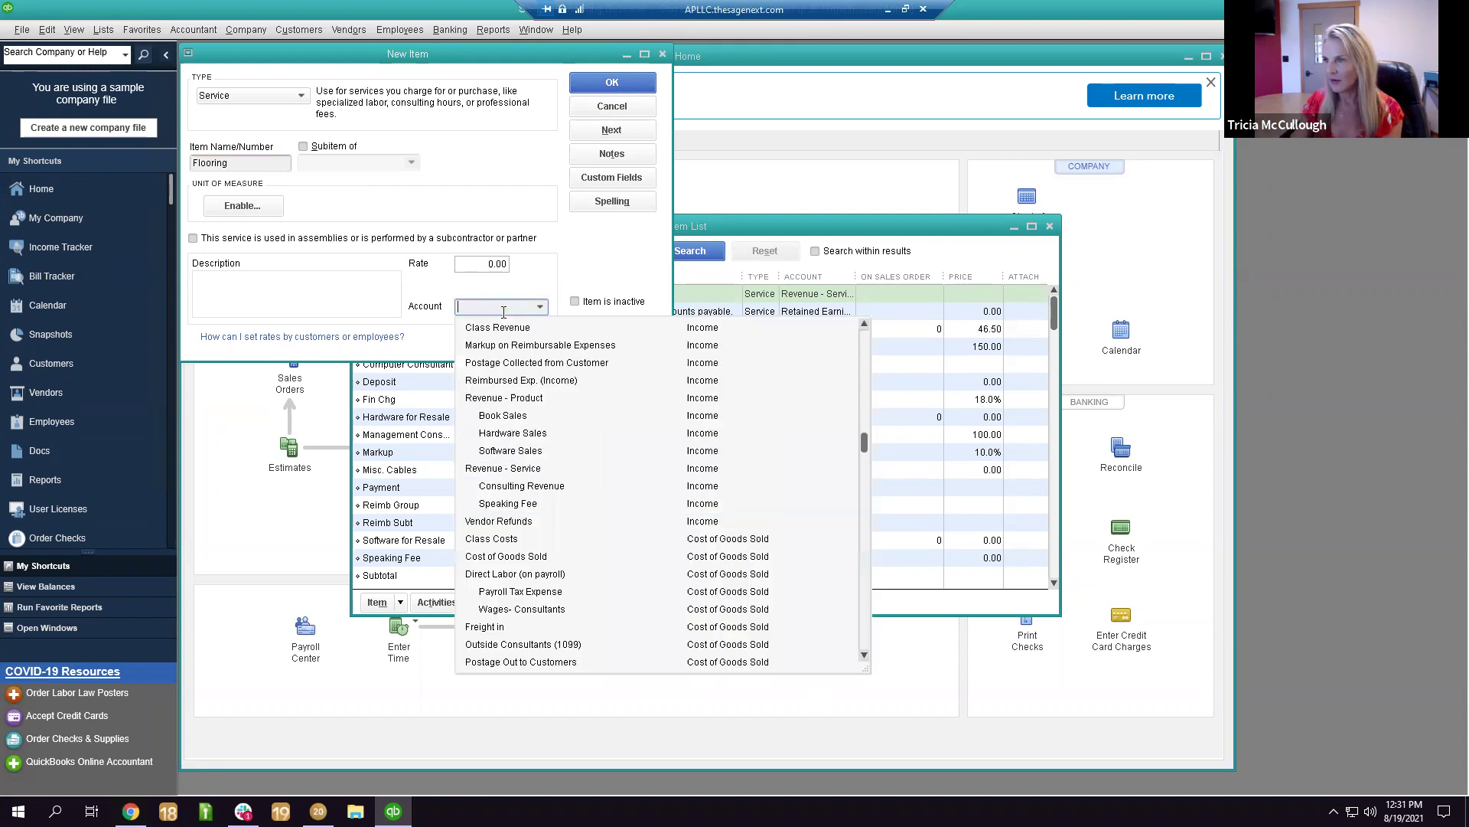
Assign the Flooring item to a new account named Job Costs, set up with the Cost of Goods Sold type.
{"action": "type", "text": "Job Costs"}
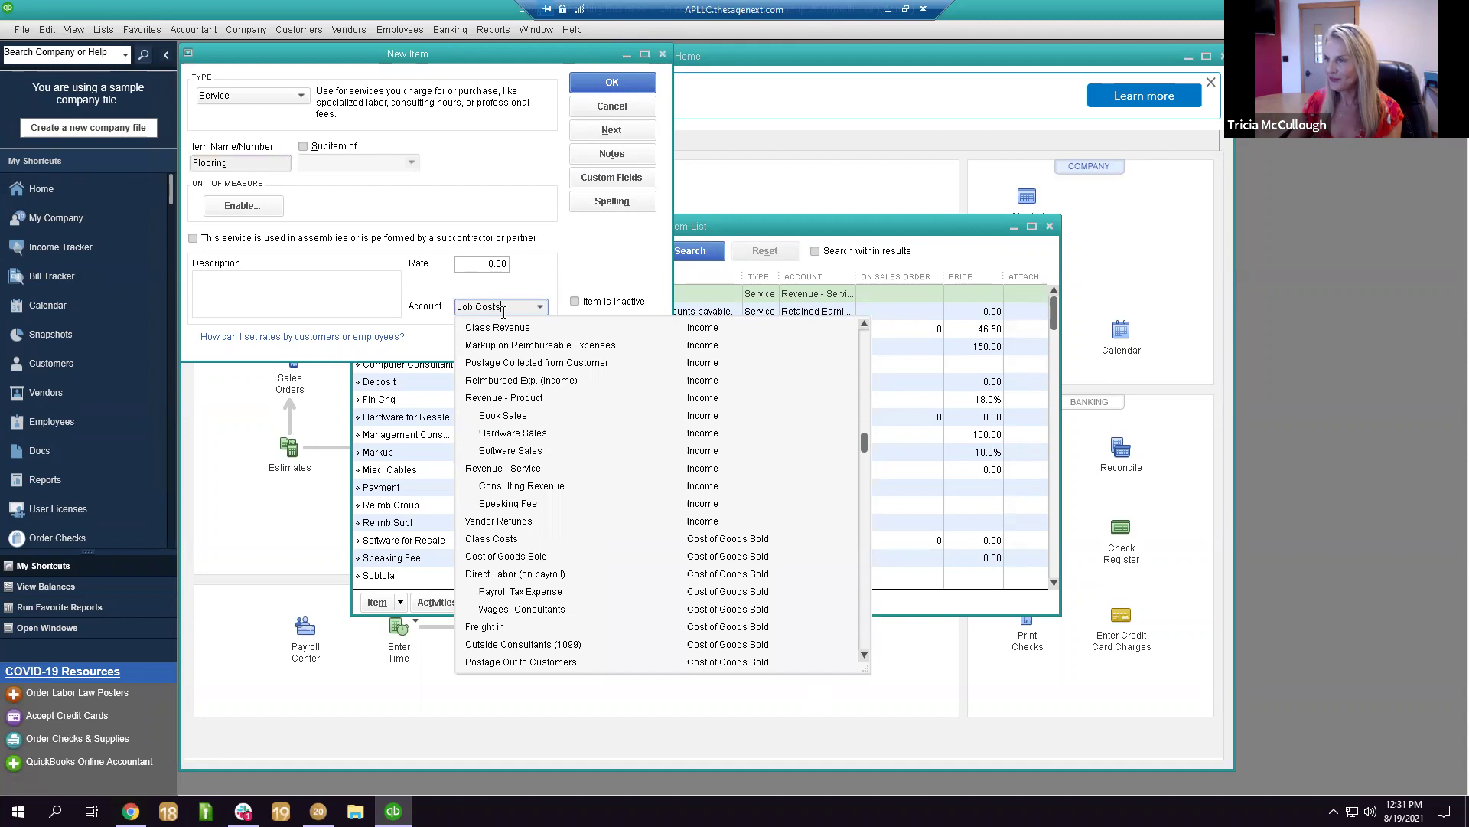
{"action": "key", "text": "Tab"}
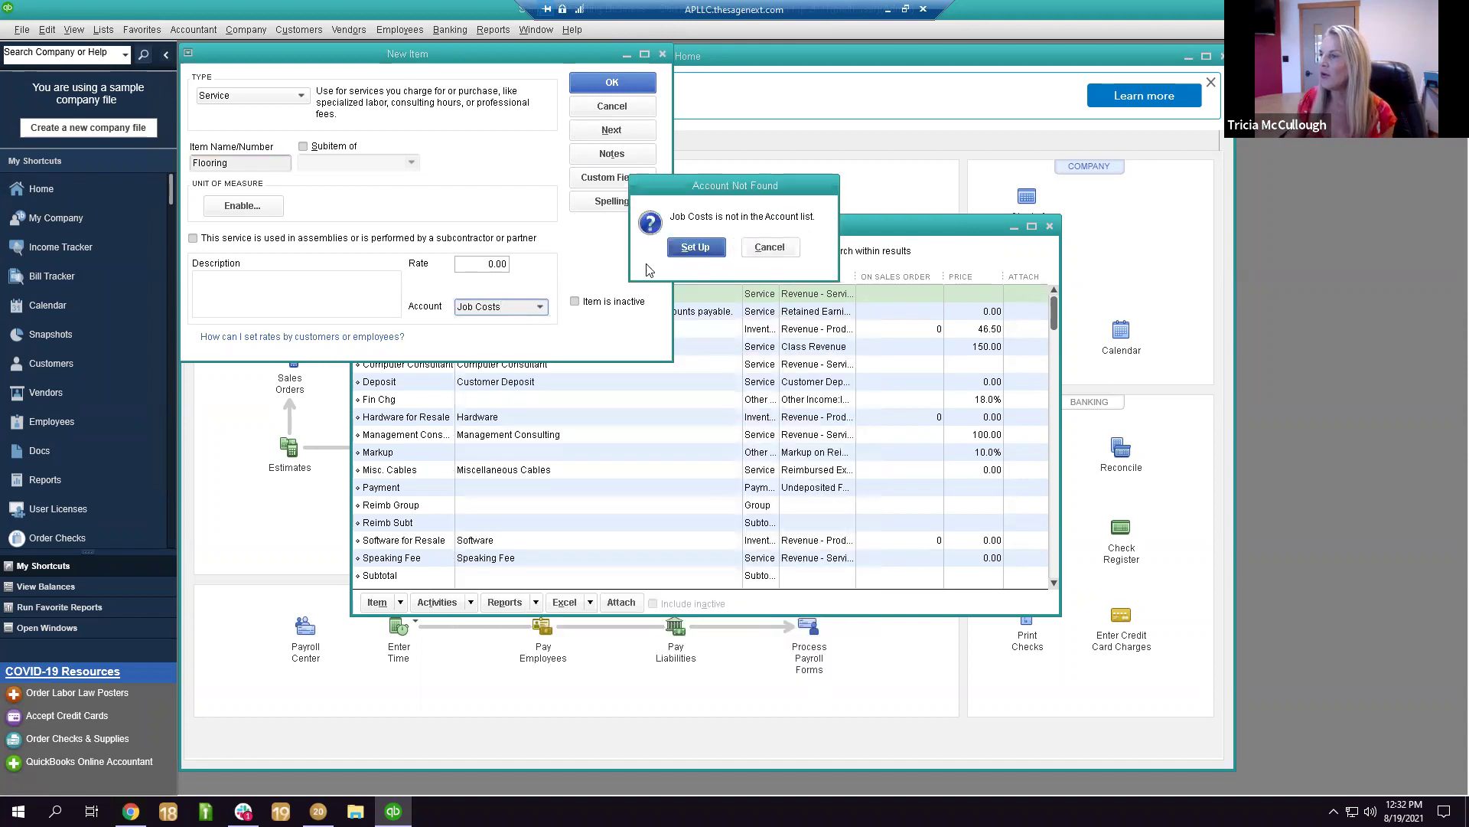
{"action": "left_click", "coordinate": [695, 247]}
{"action": "left_click", "coordinate": [382, 118]}
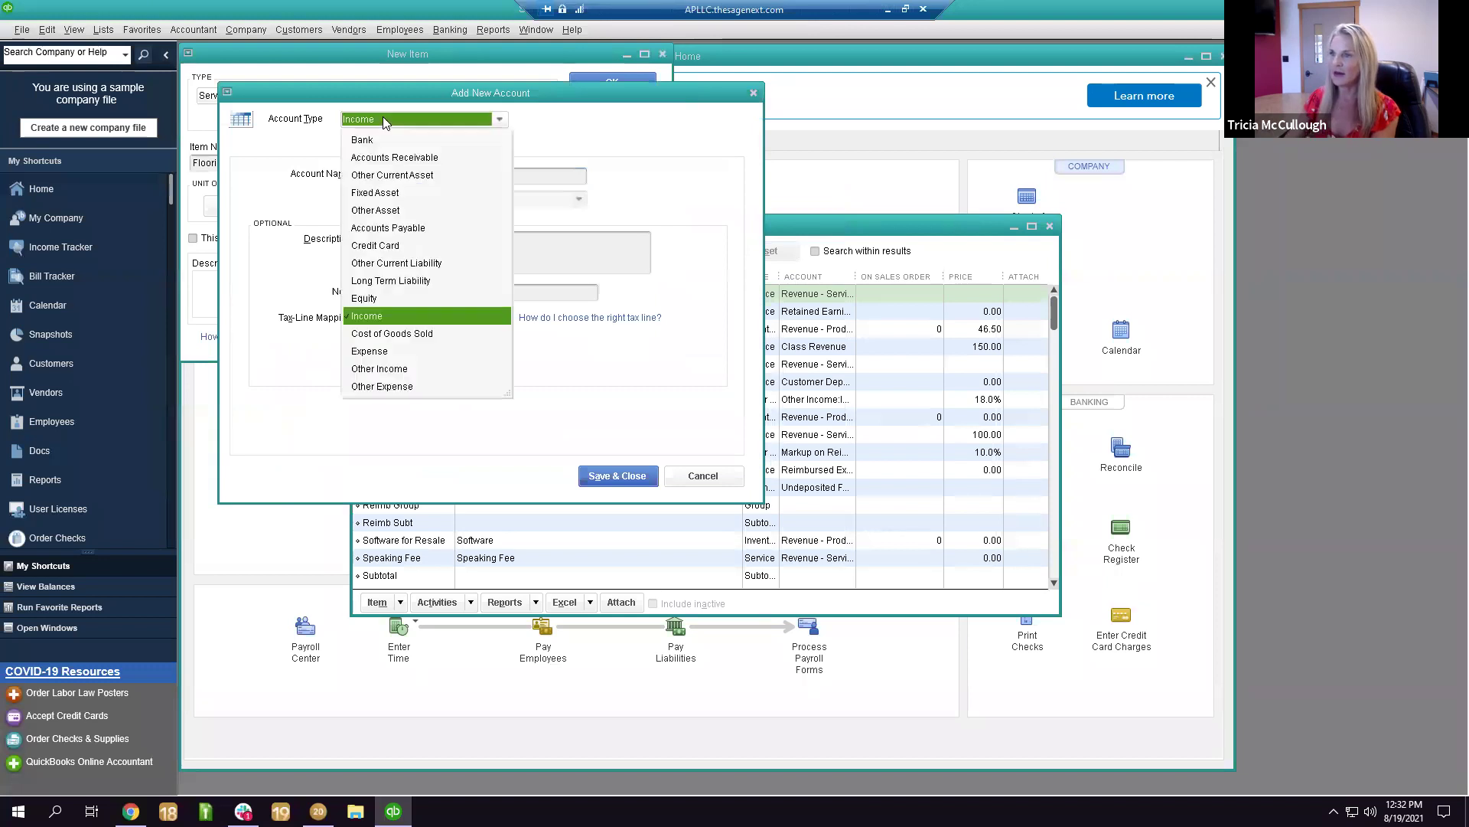
{"action": "left_click", "coordinate": [406, 335]}
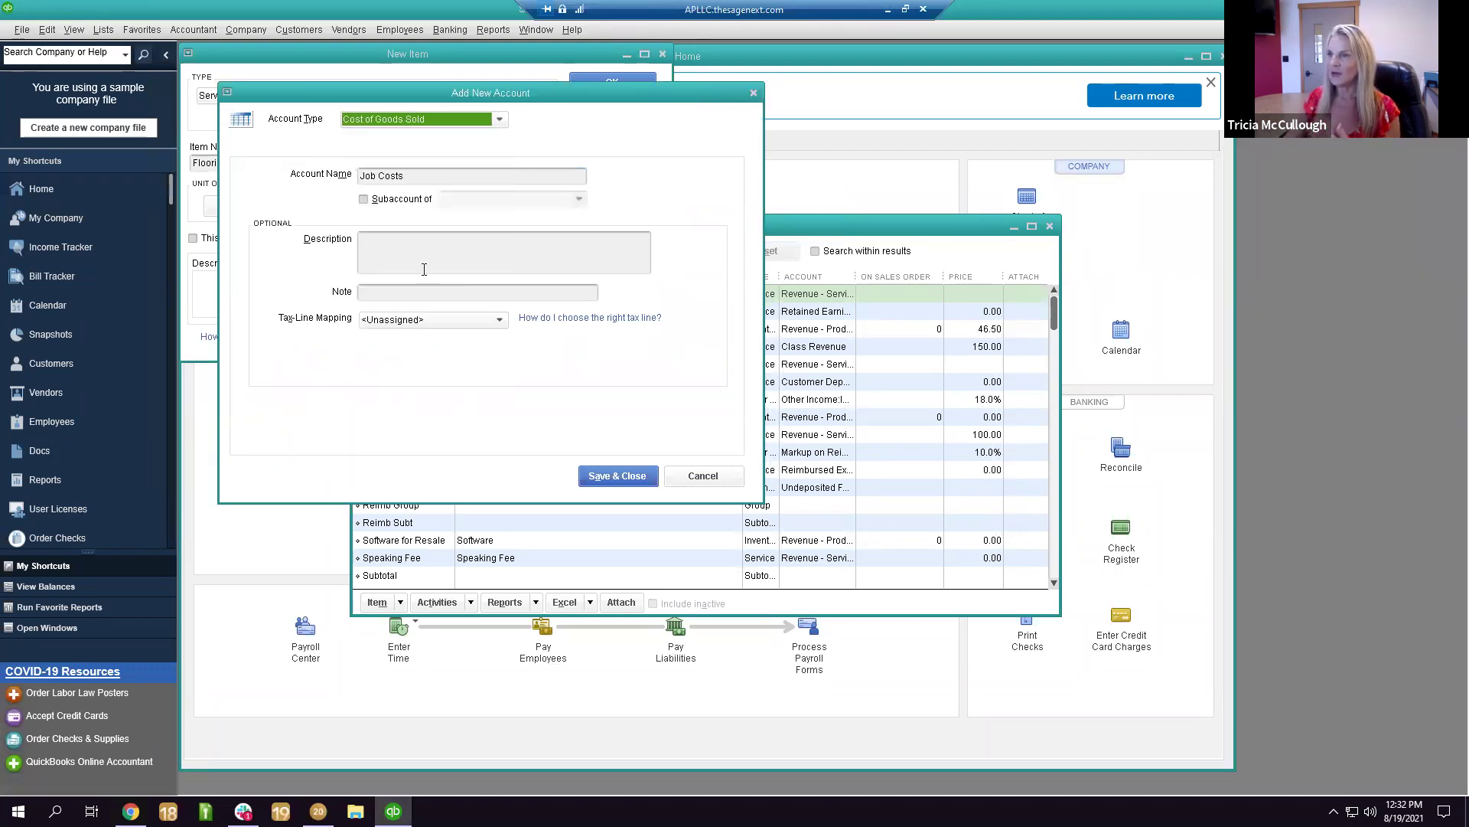
{"action": "left_click", "coordinate": [614, 476]}
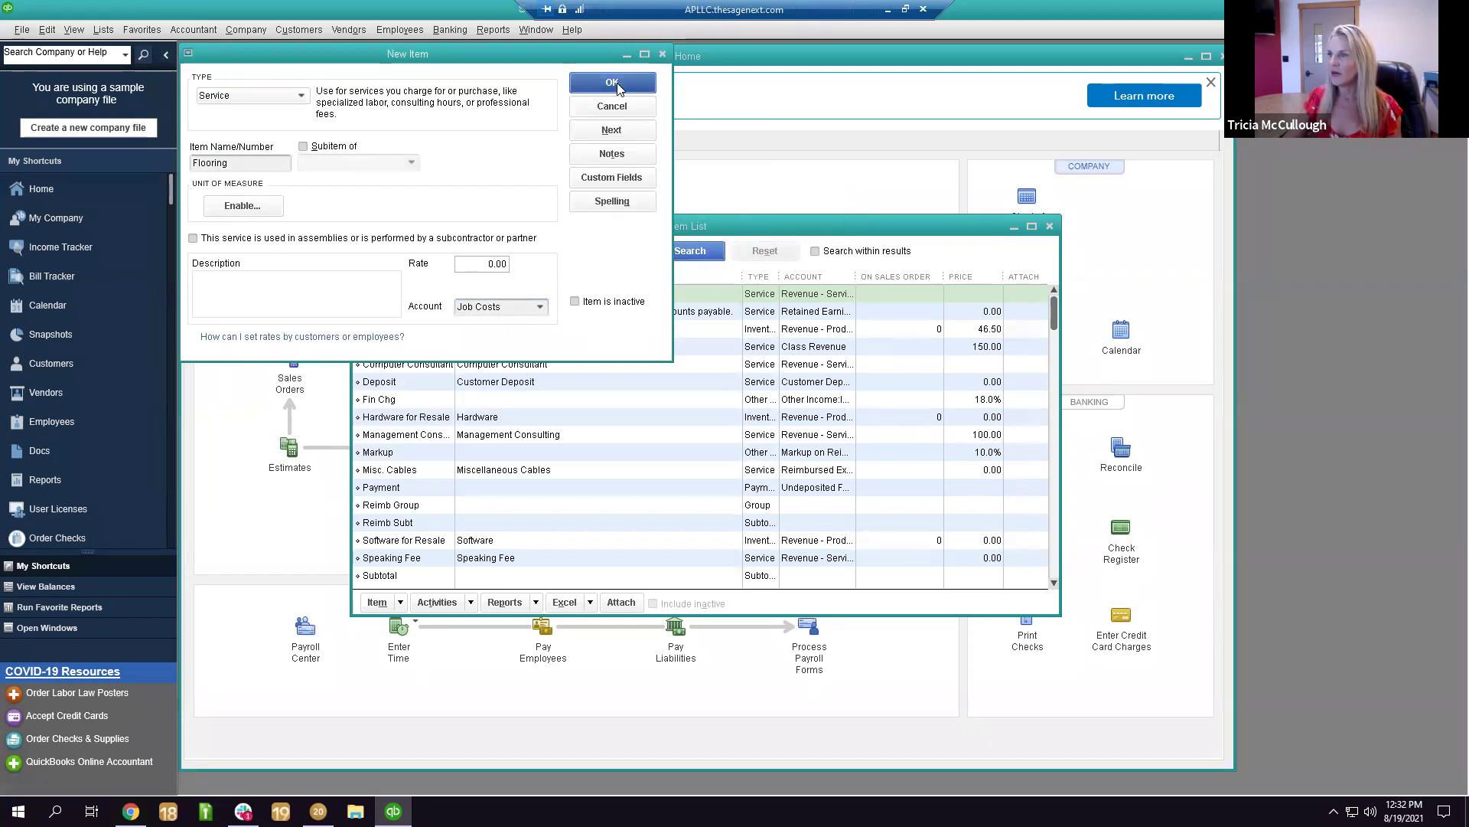
Locate the Job Costs account in an enlarged Chart of Accounts, then return to the Flooring item.
{"action": "left_click", "coordinate": [103, 29]}
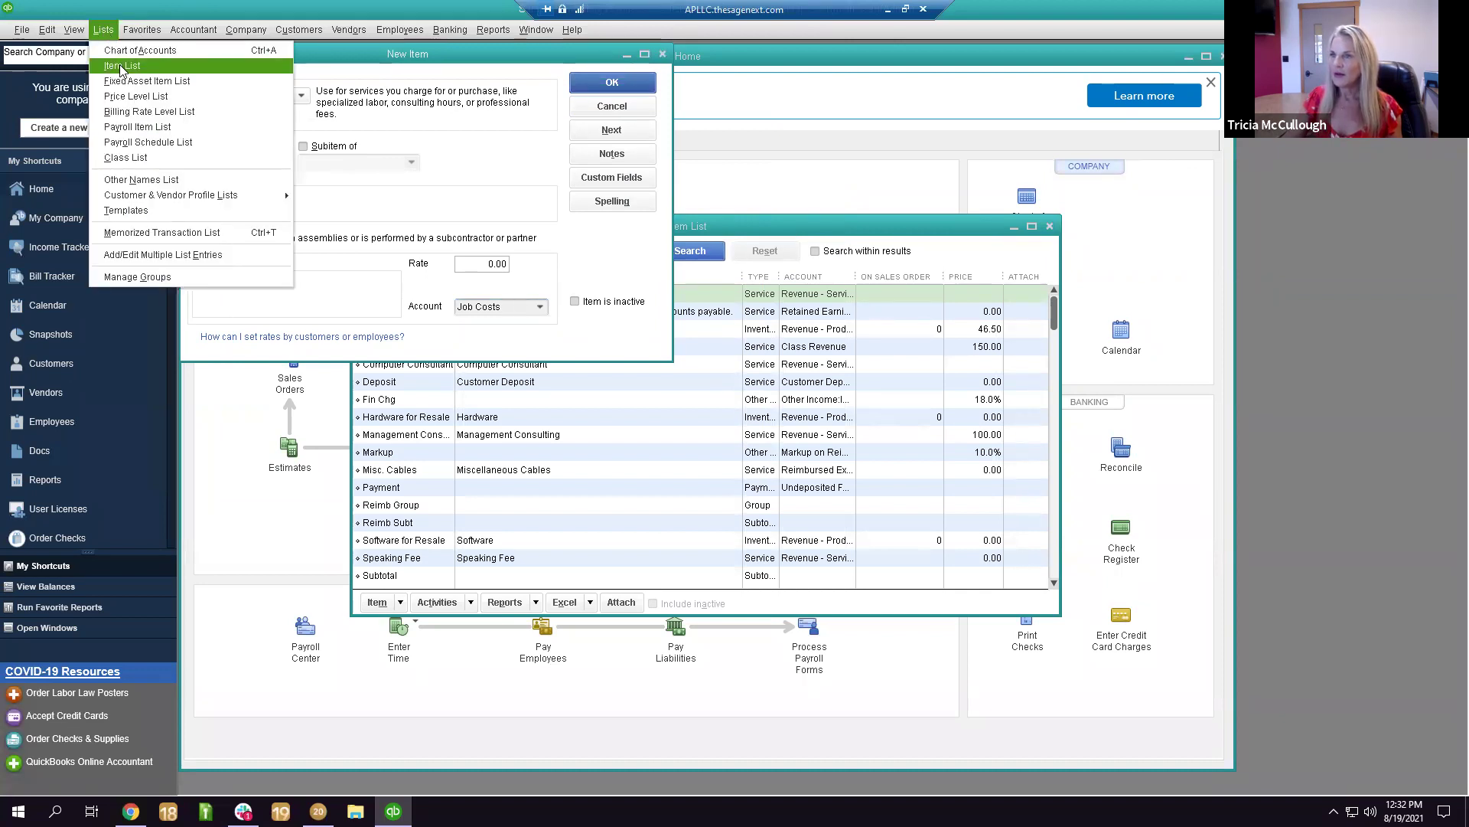
{"action": "left_click", "coordinate": [140, 50]}
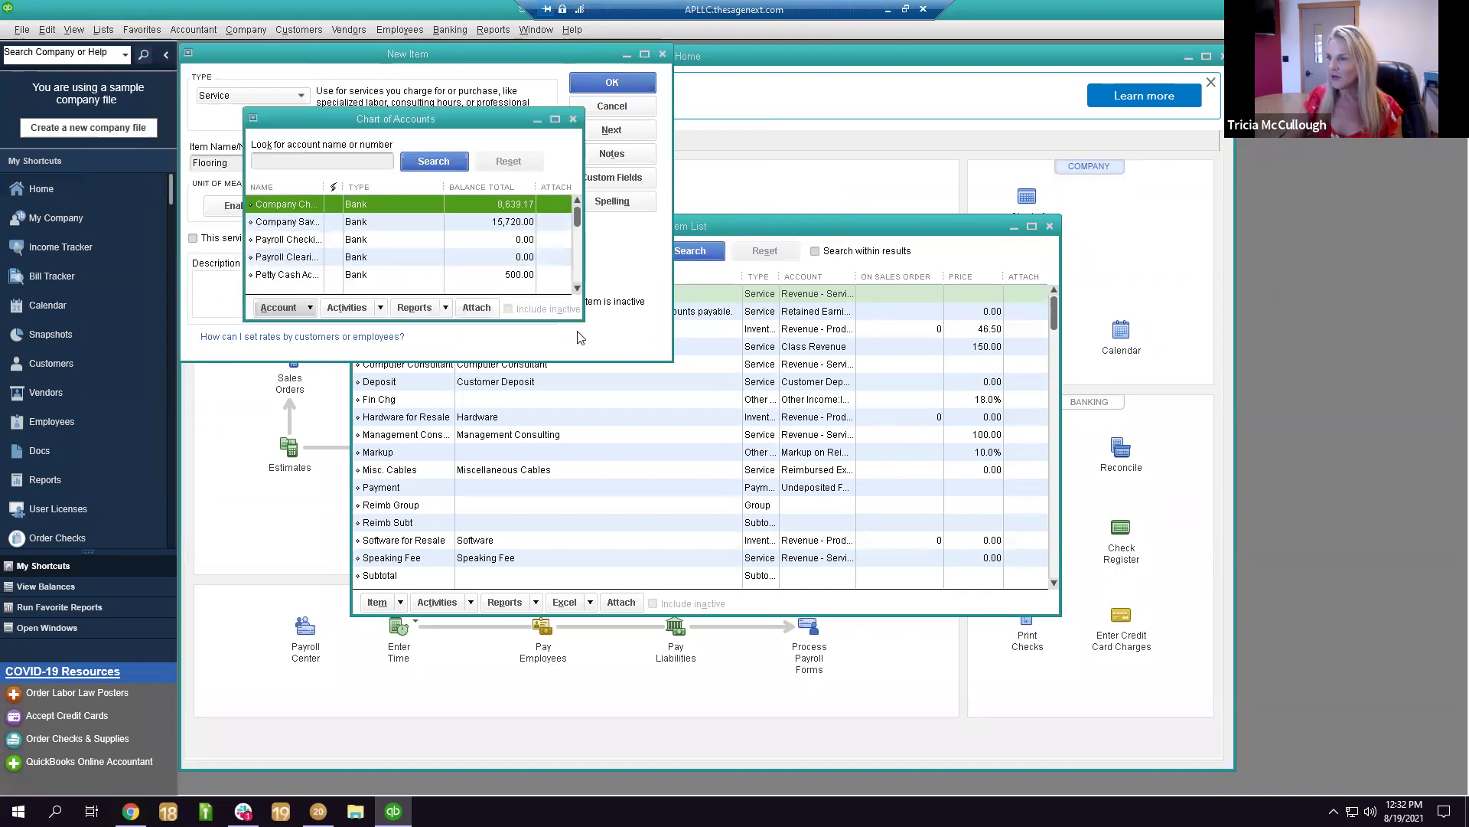
{"action": "left_click_drag", "start_coordinate": [584, 322], "coordinate": [1314, 779]}
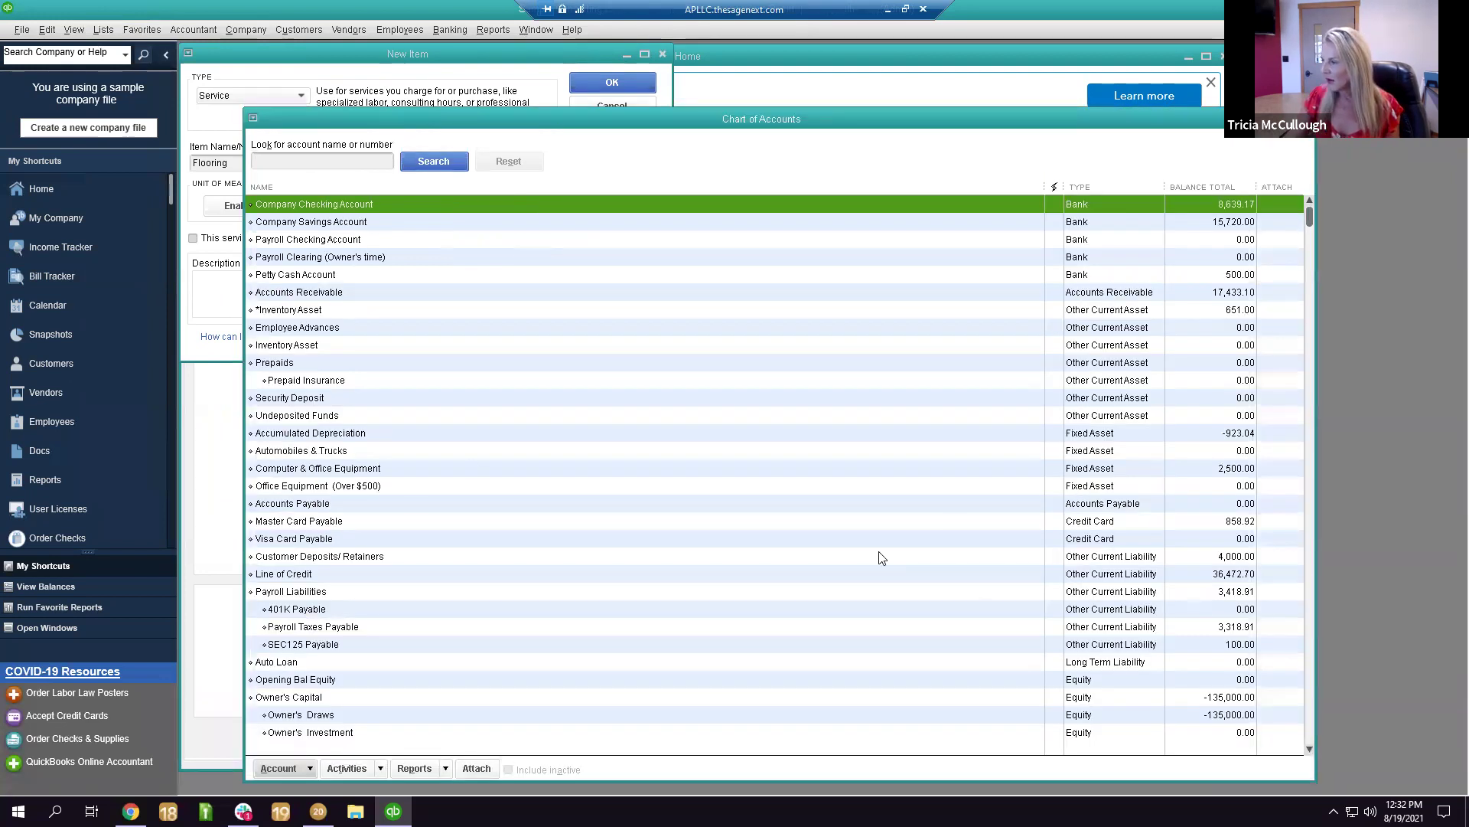
{"action": "scroll", "coordinate": [878, 557], "scroll_direction": "down", "scroll_amount": 12}
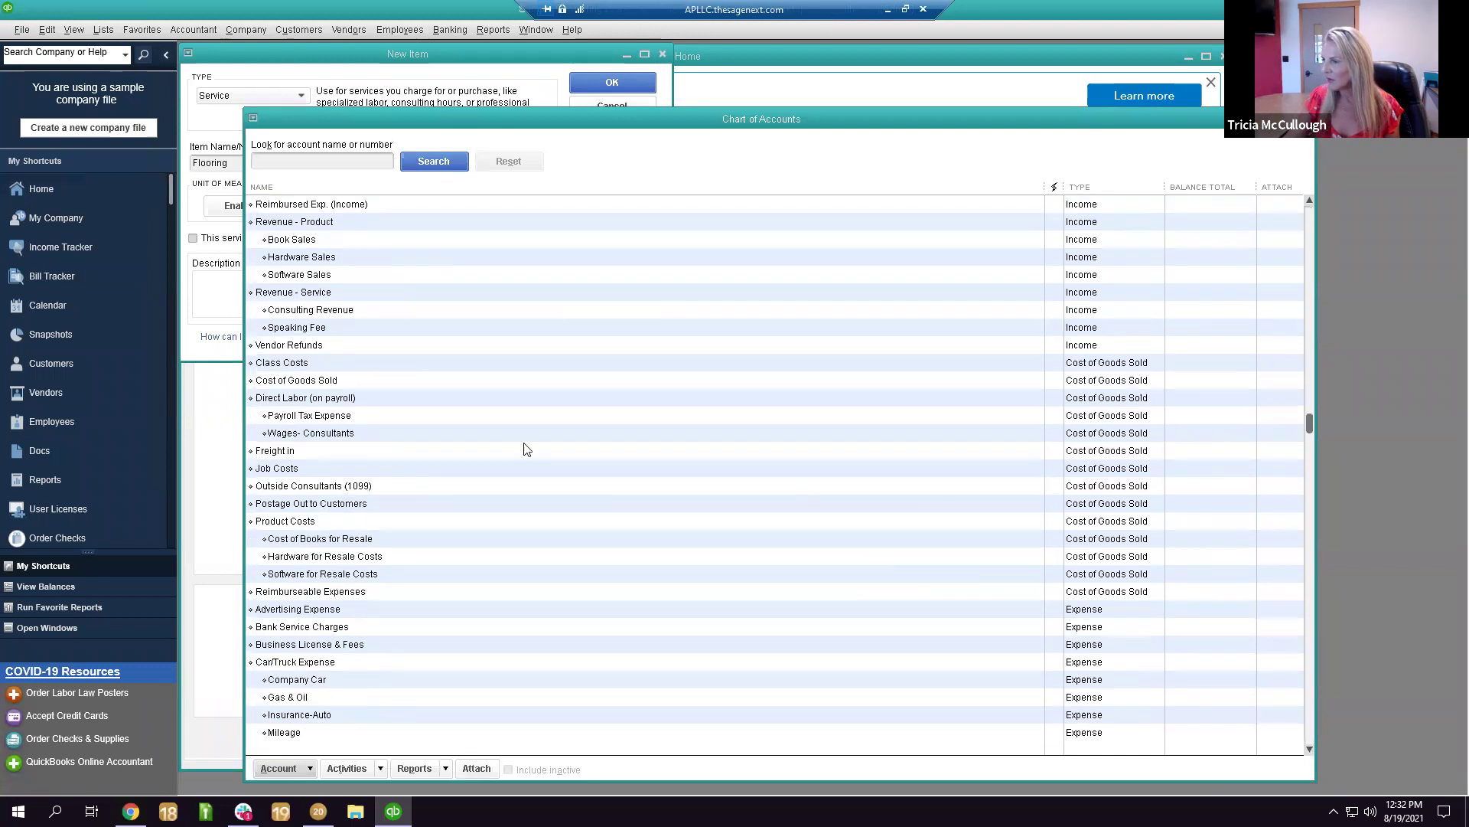
{"action": "left_click", "coordinate": [300, 466]}
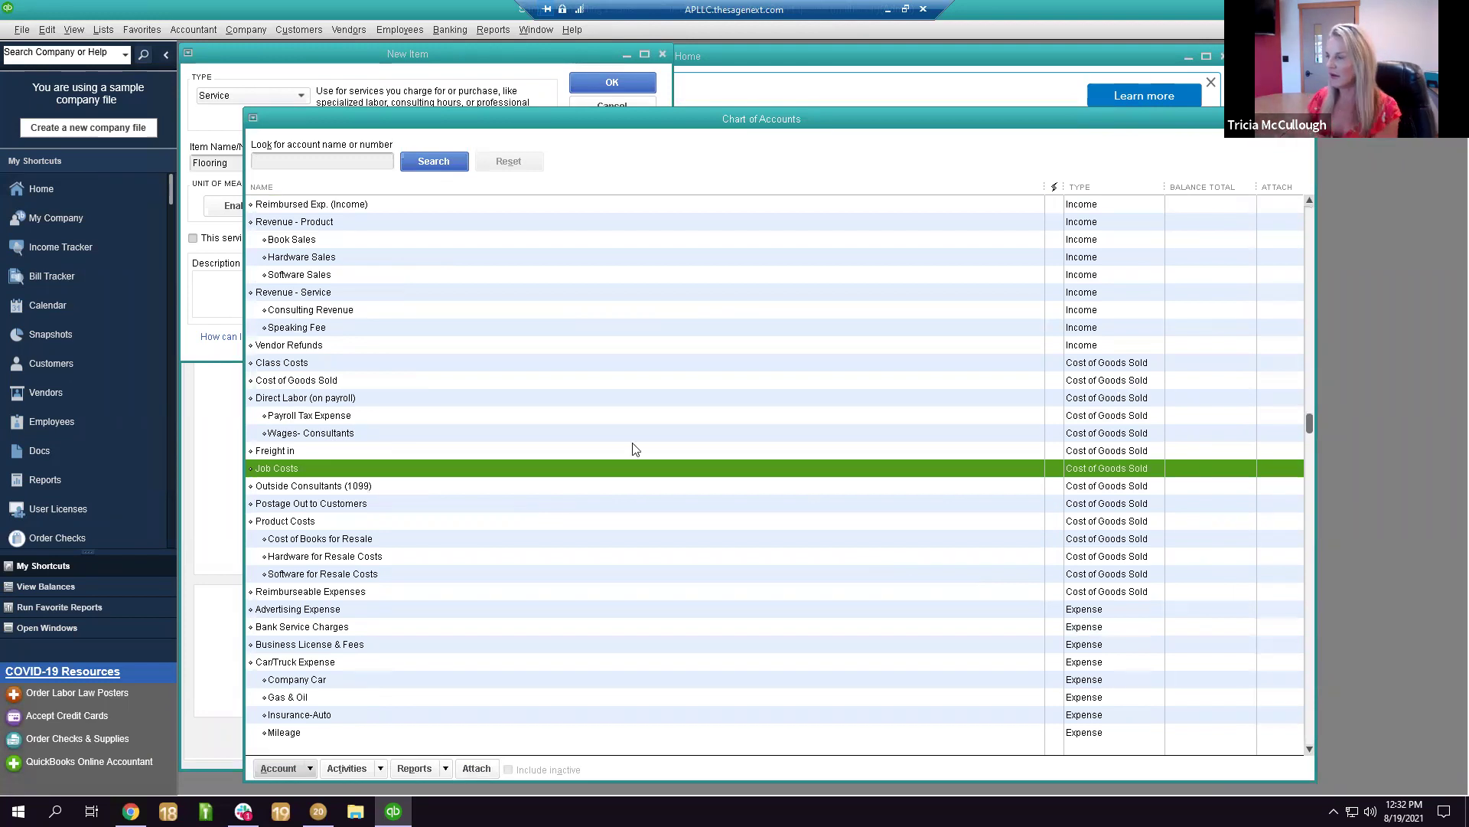
{"action": "left_click", "coordinate": [398, 96]}
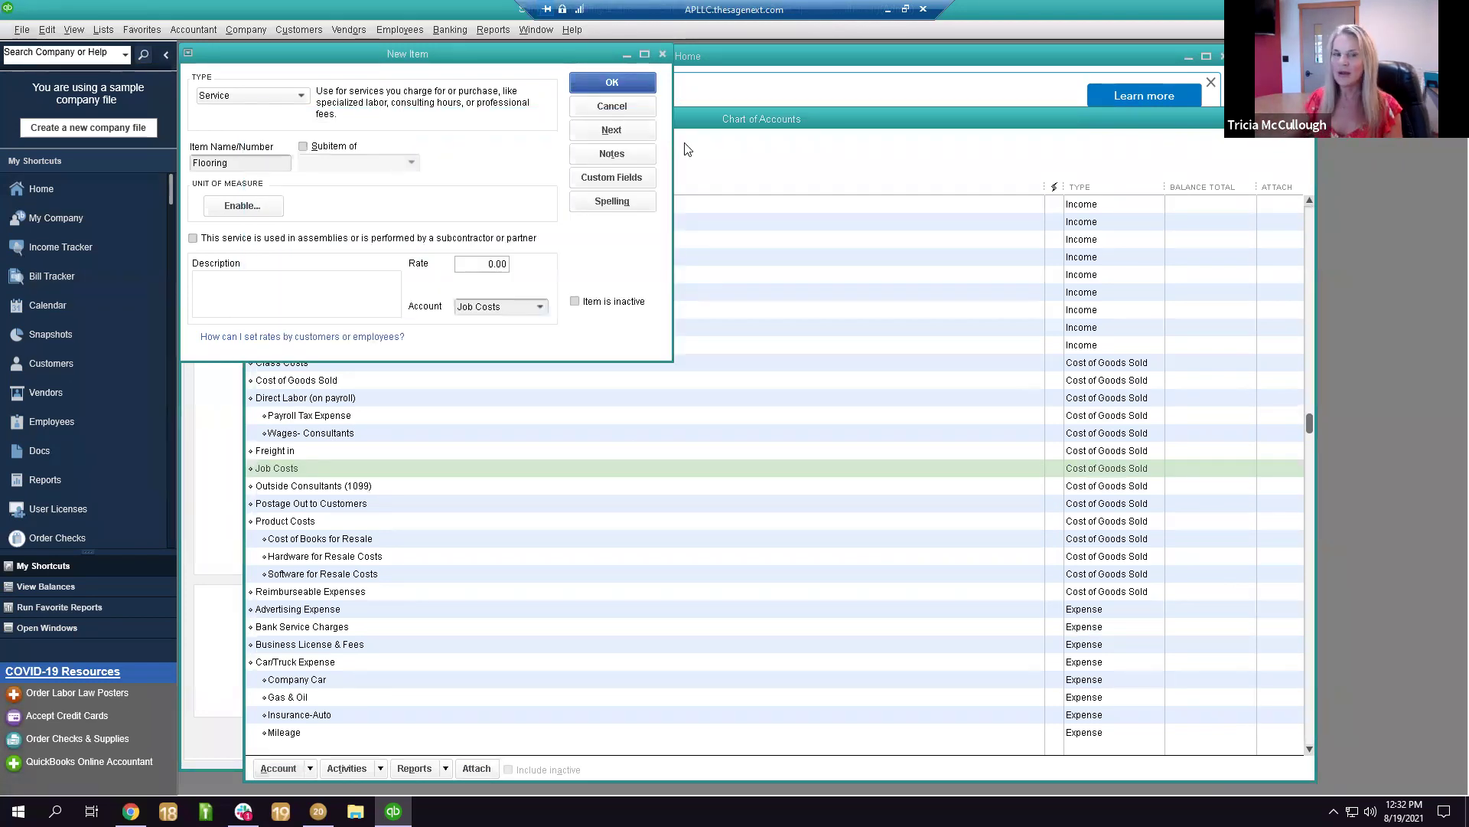
{"action": "scroll", "coordinate": [687, 149], "scroll_direction": "up", "scroll_amount": 1}
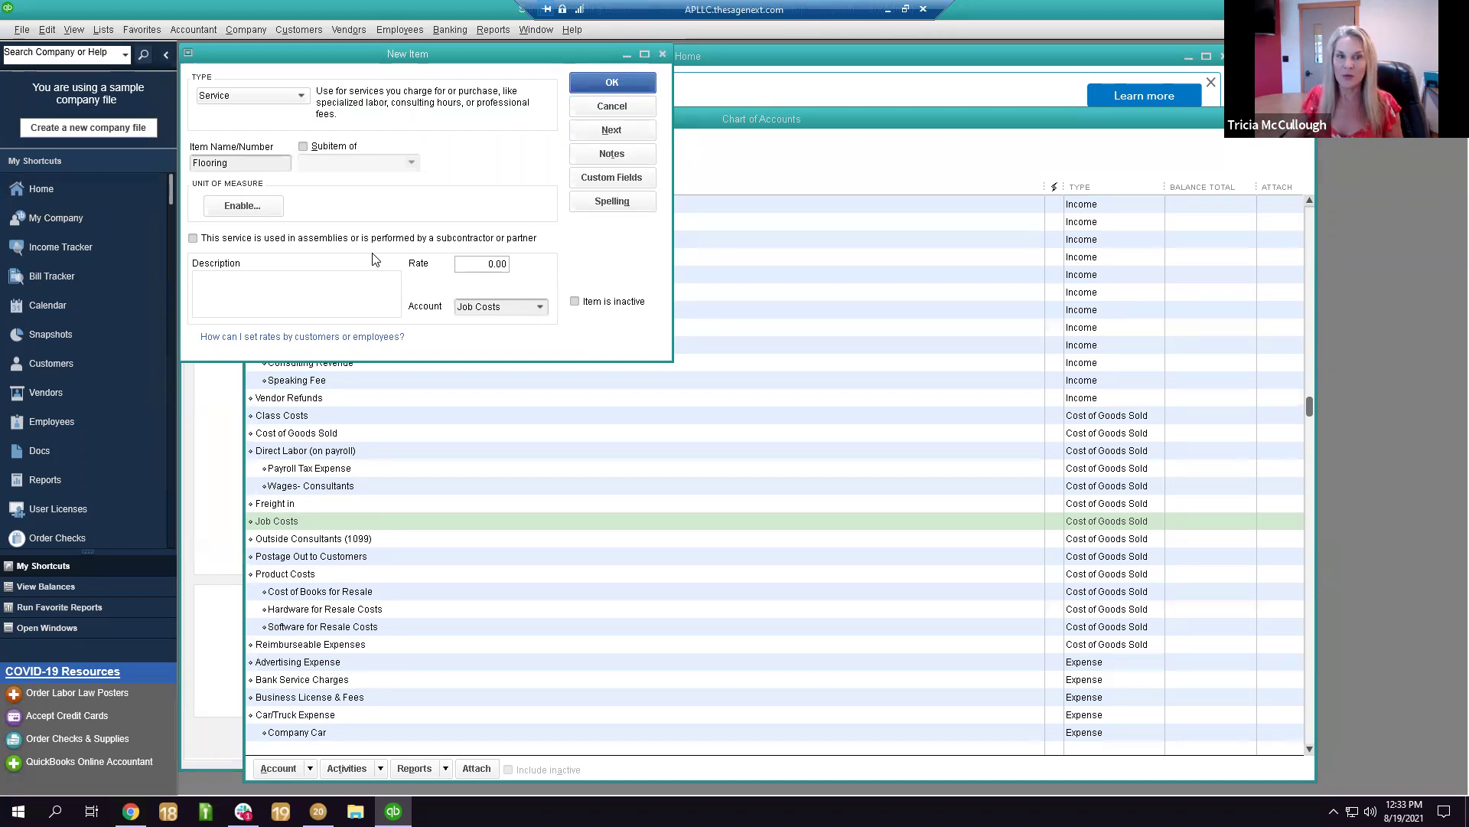
Mark the service as used in assemblies or performed by a subcontractor, and set its income account to a new Income account named Construction Income.
{"action": "left_click", "coordinate": [195, 238]}
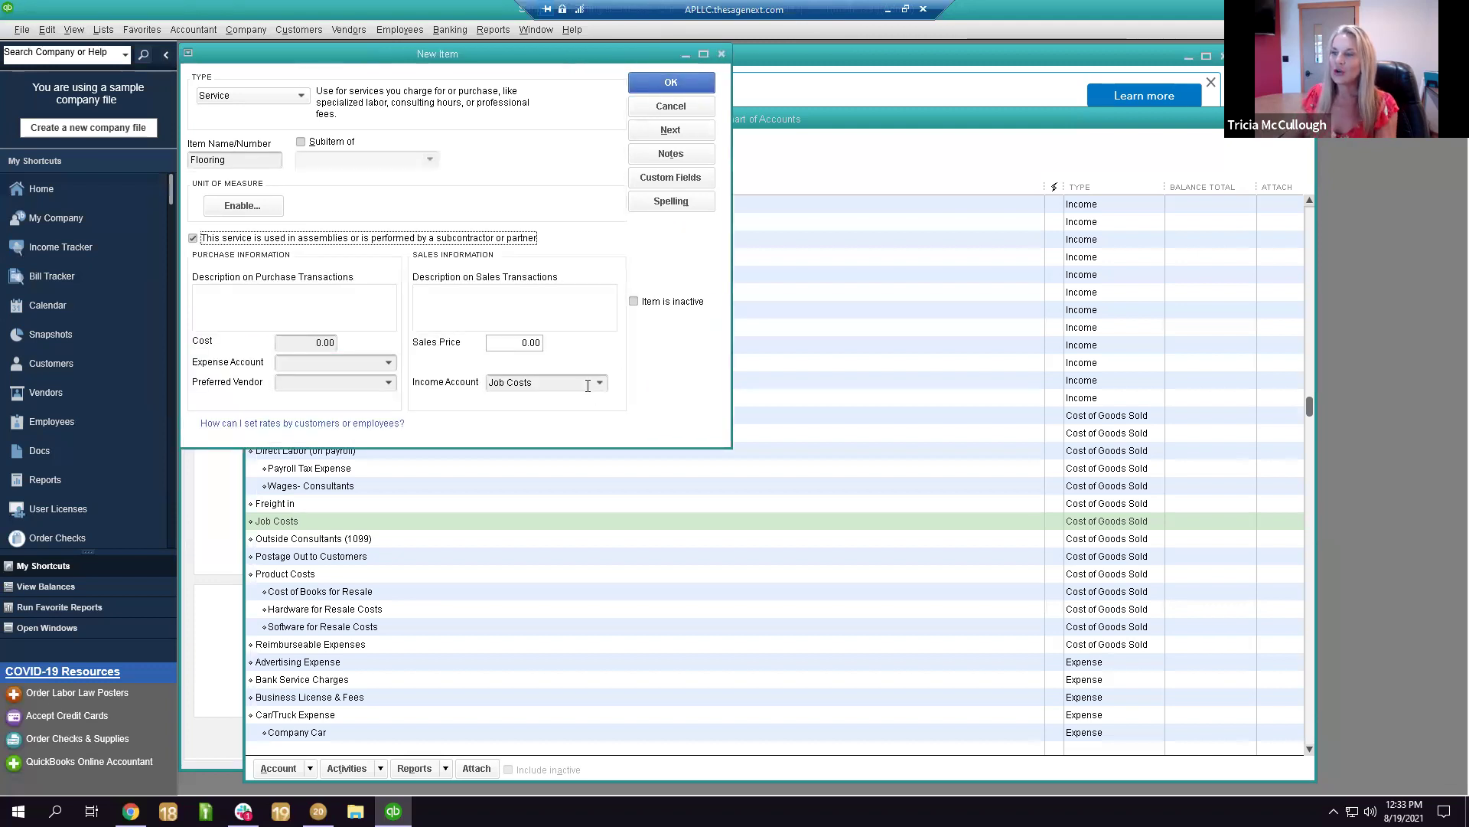
{"action": "left_click", "coordinate": [581, 386]}
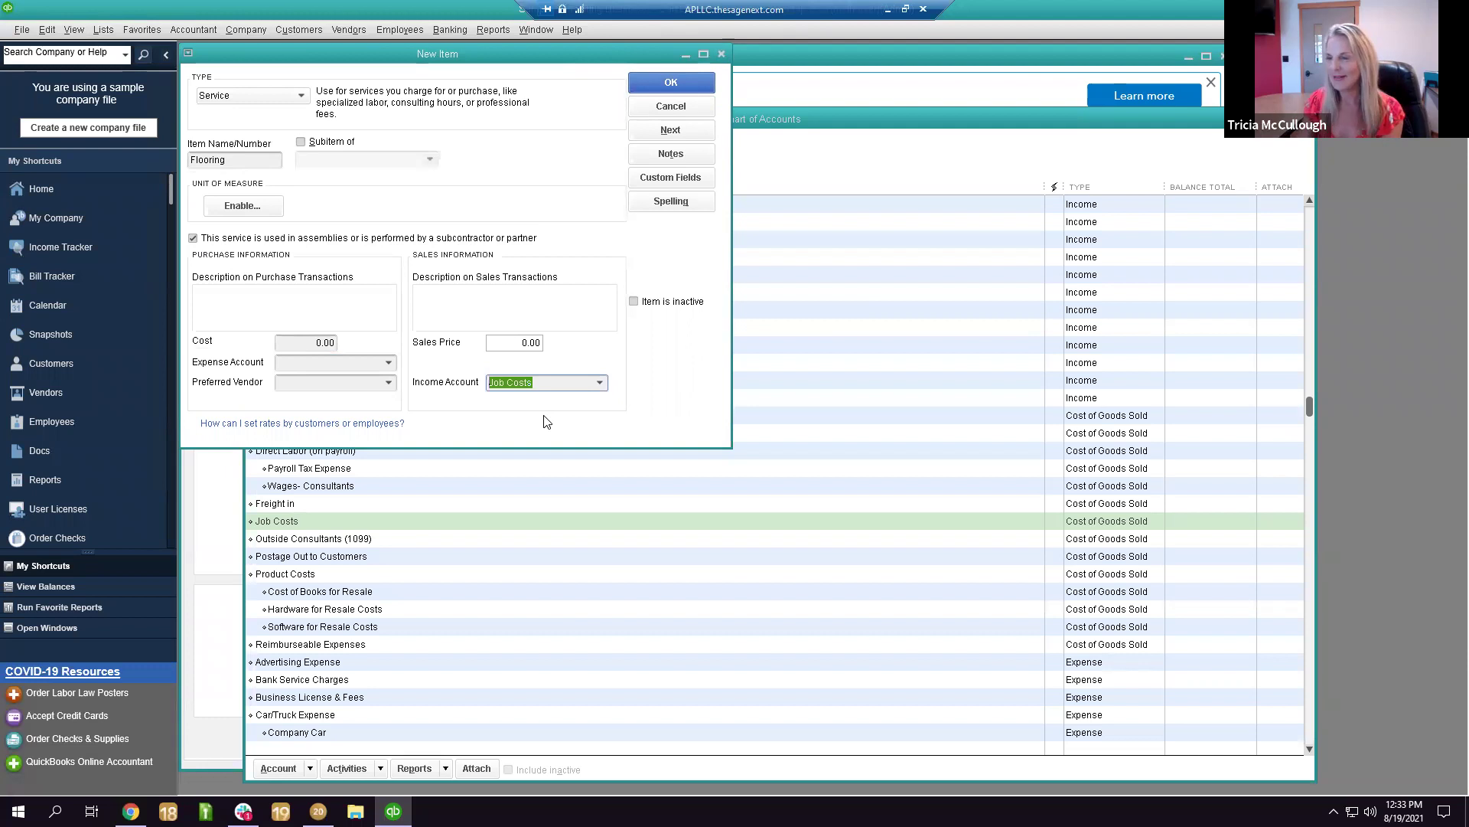
{"action": "type", "text": "Construc"}
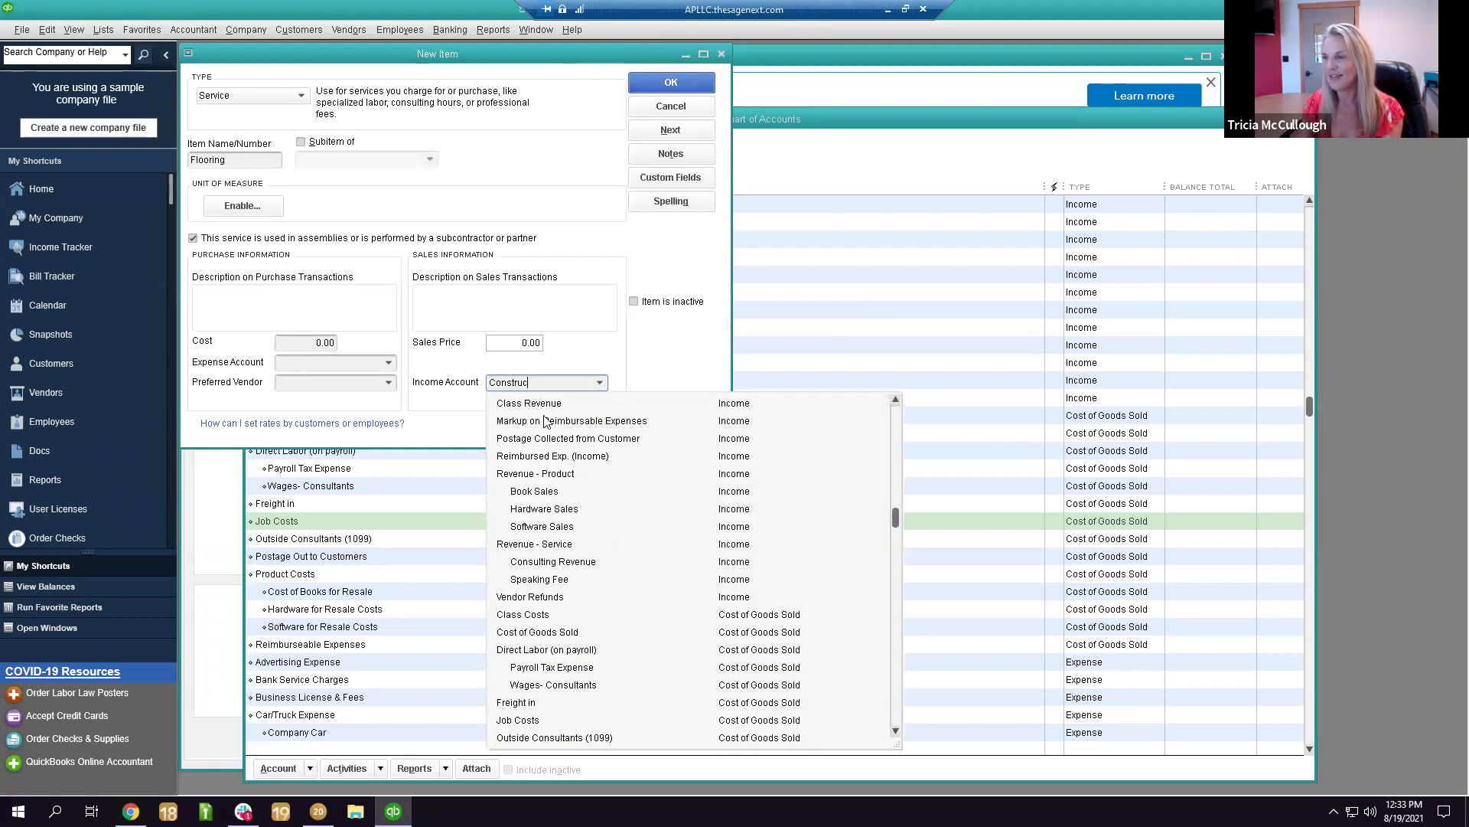
{"action": "type", "text": "tion INcome"}
{"action": "key", "text": "BackSpace"}
{"action": "key", "text": "BackSpace"}
{"action": "key", "text": "BackSpace"}
{"action": "key", "text": "BackSpace"}
{"action": "key", "text": "BackSpace"}
{"action": "type", "text": "income"}
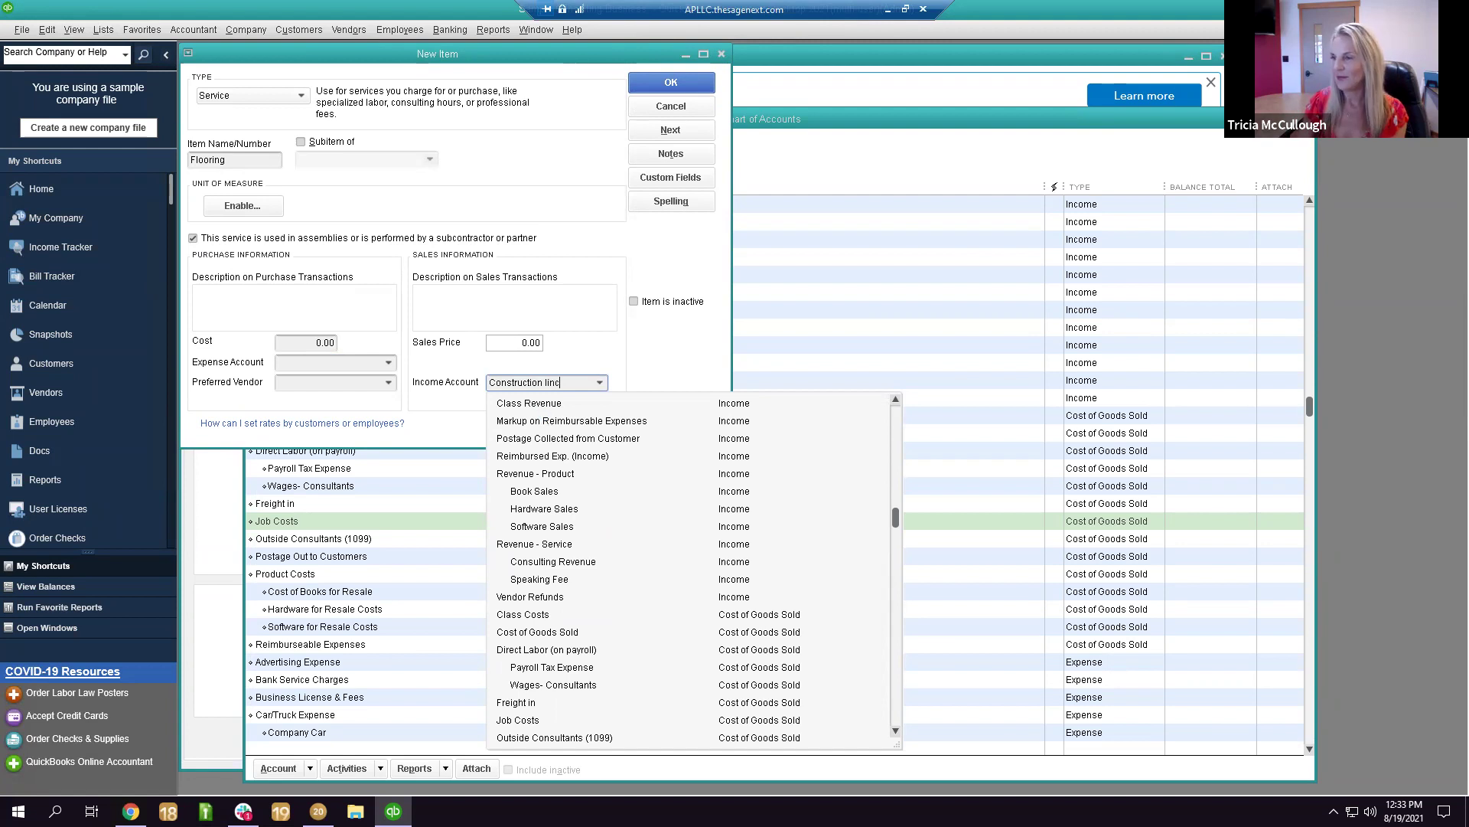
{"action": "key", "text": "BackSpace"}
{"action": "key", "text": "BackSpace"}
{"action": "key", "text": "BackSpace"}
{"action": "key", "text": "BackSpace"}
{"action": "key", "text": "BackSpace"}
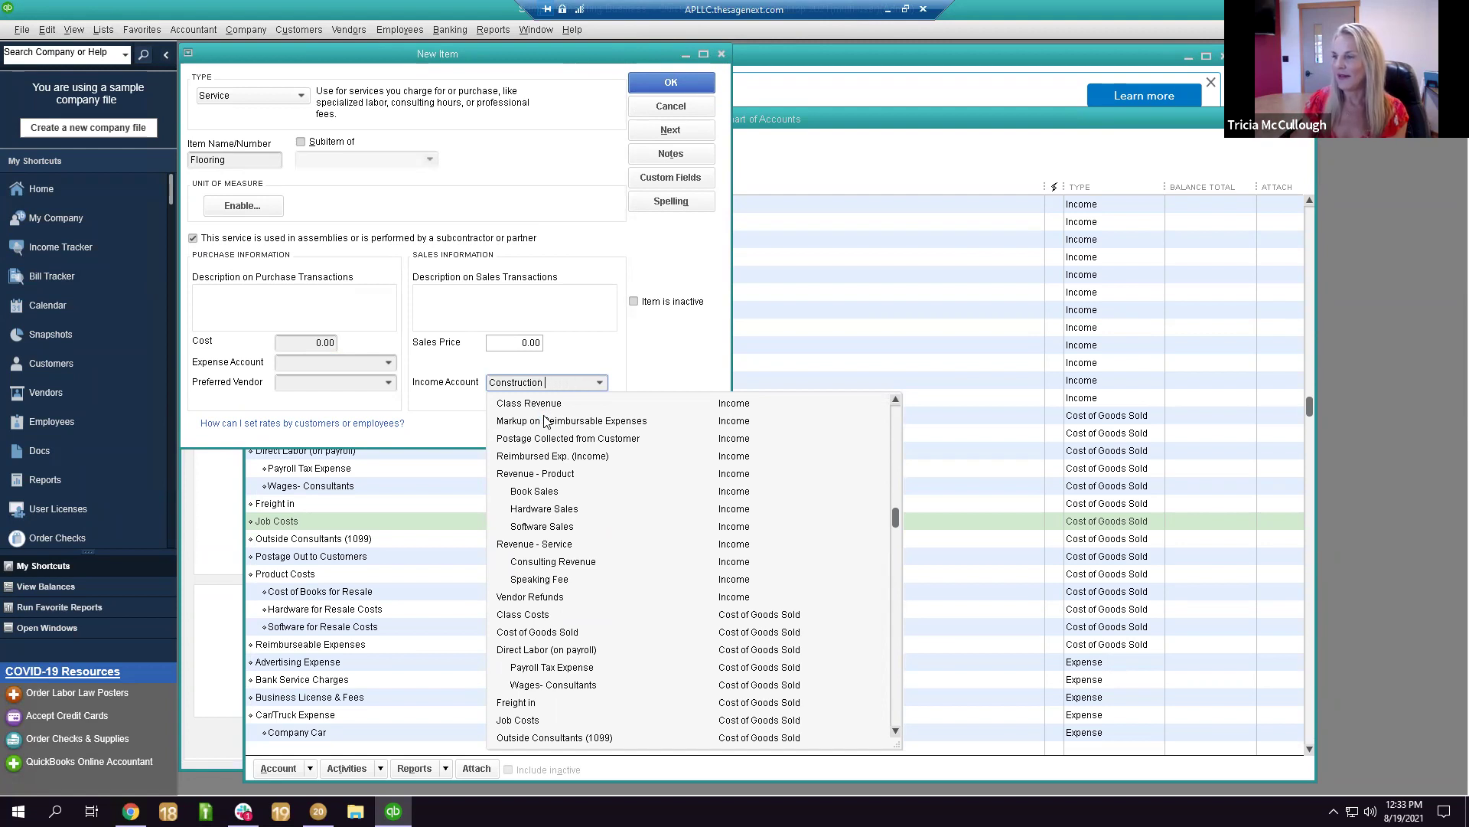
{"action": "type", "text": "Income"}
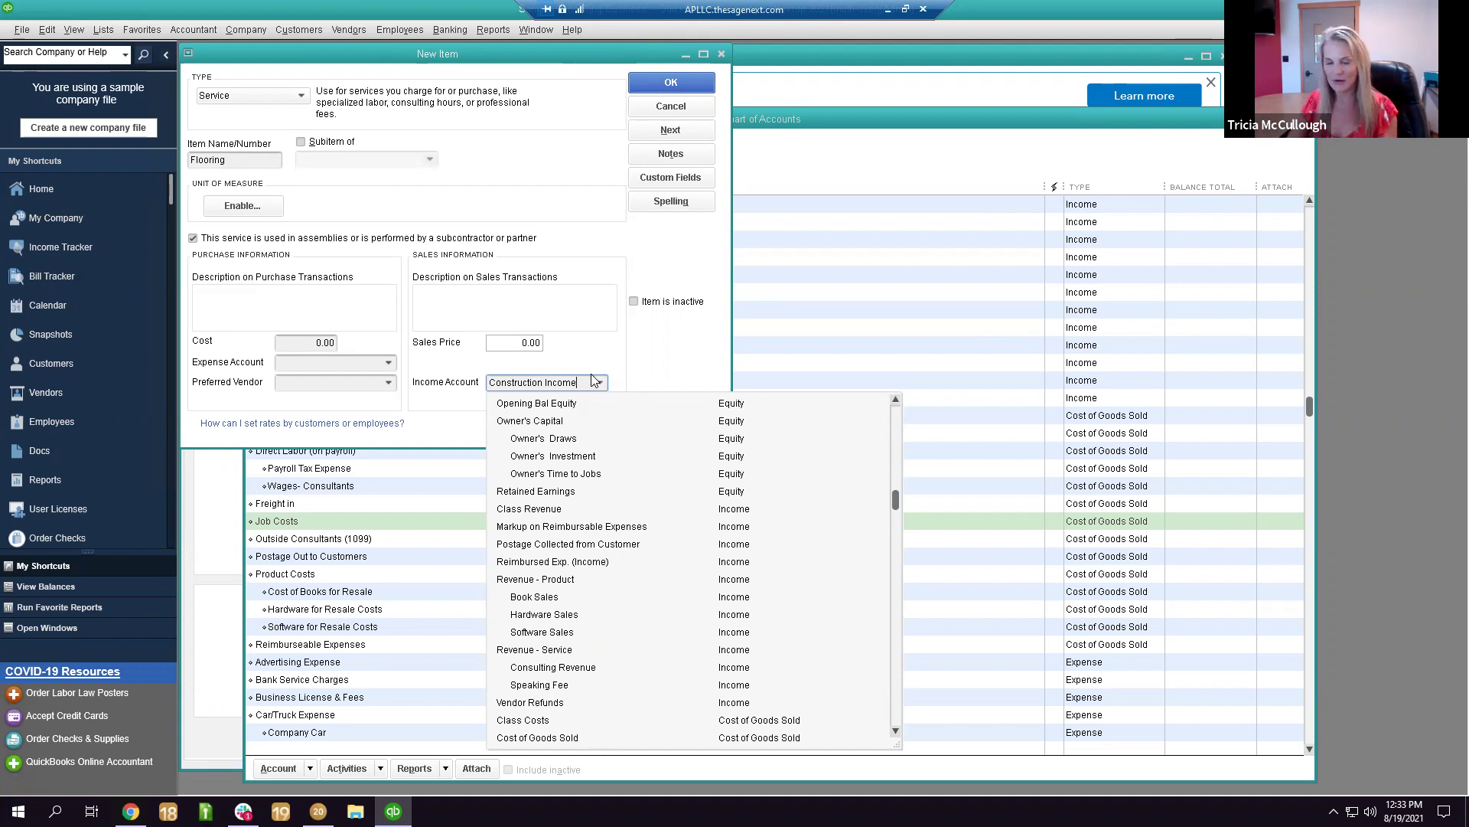
{"action": "key", "text": "Tab"}
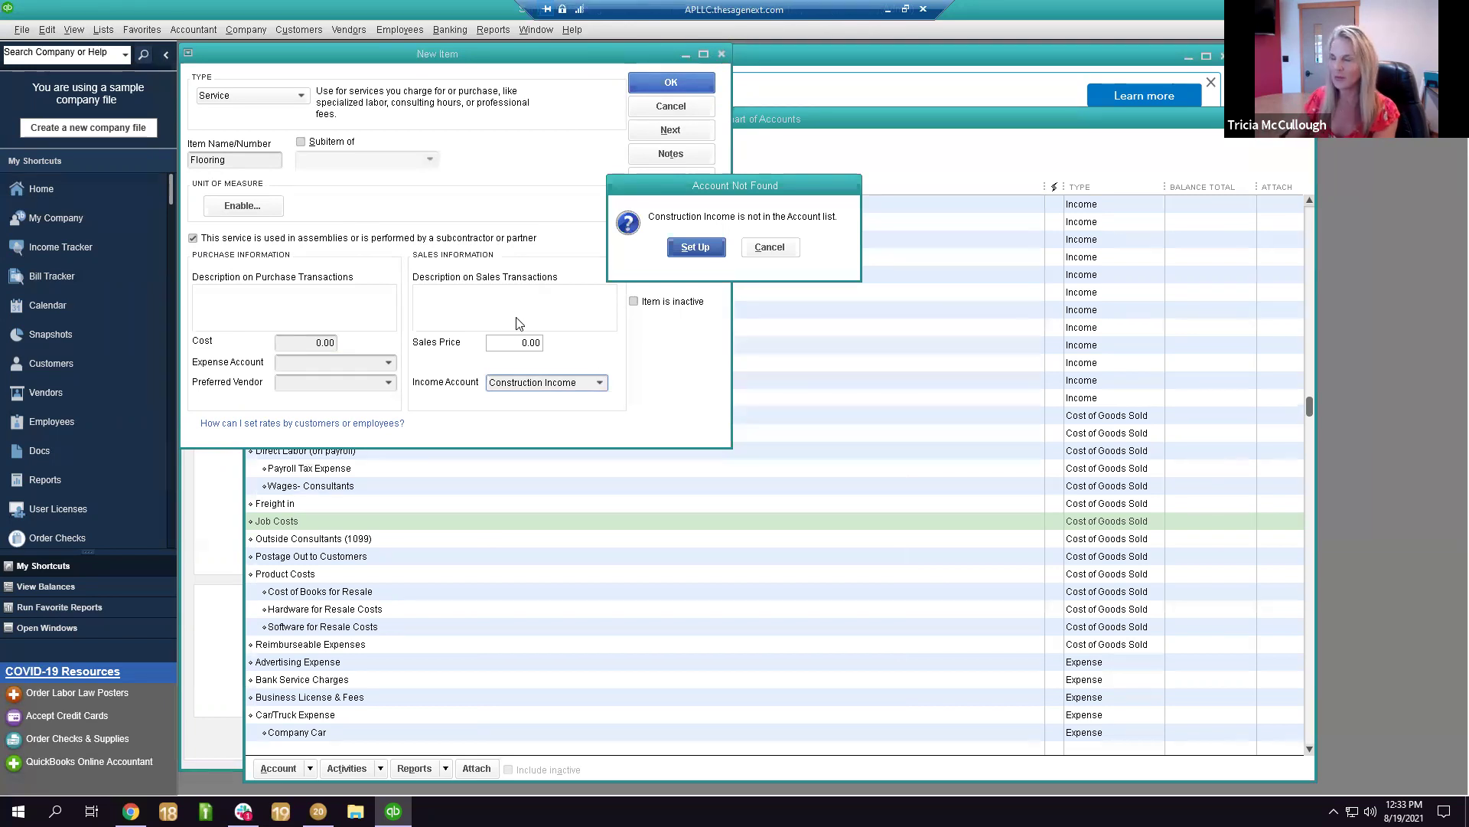
{"action": "key", "text": "Return"}
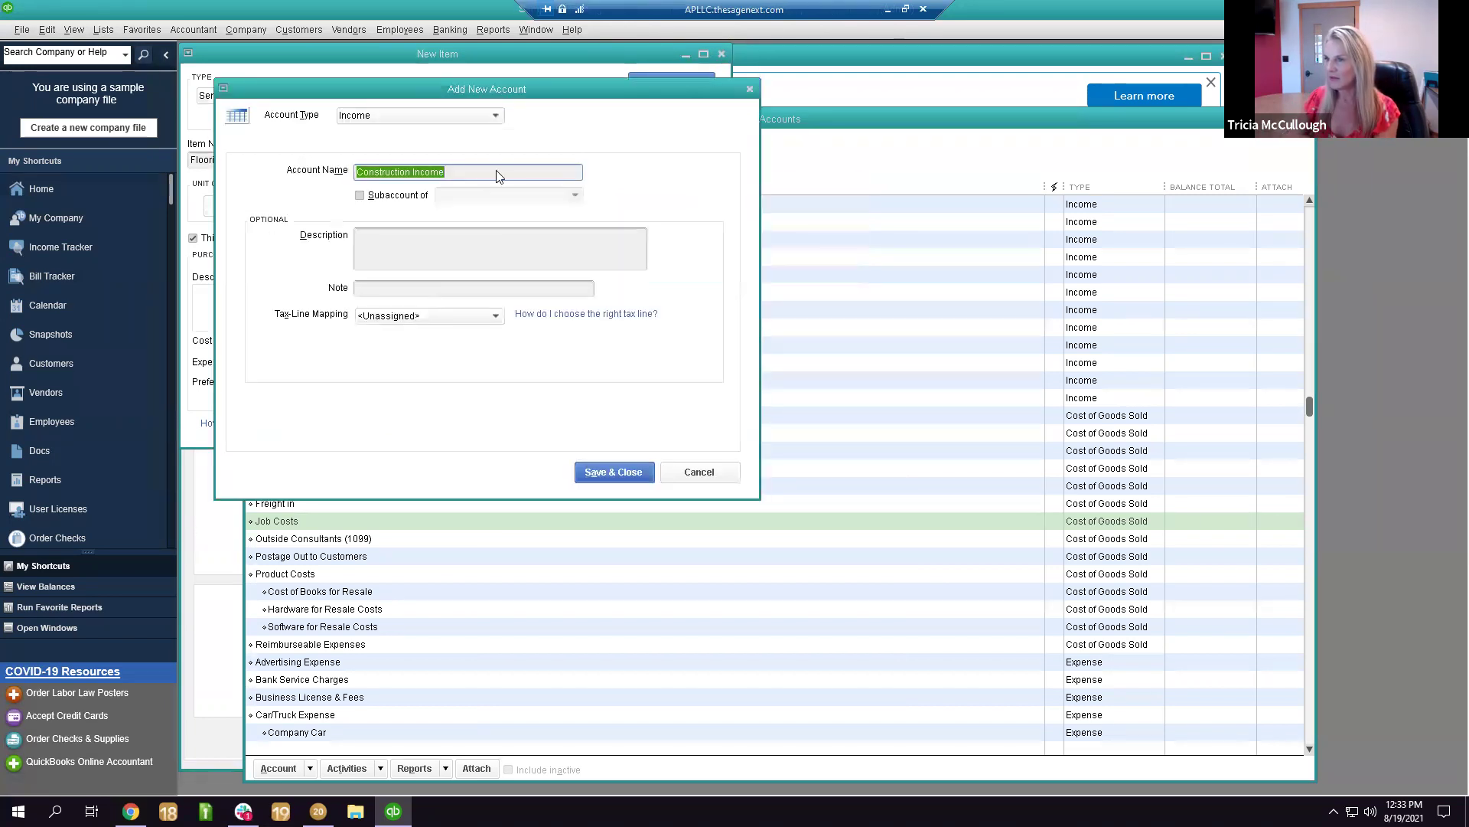
{"action": "left_click", "coordinate": [613, 471]}
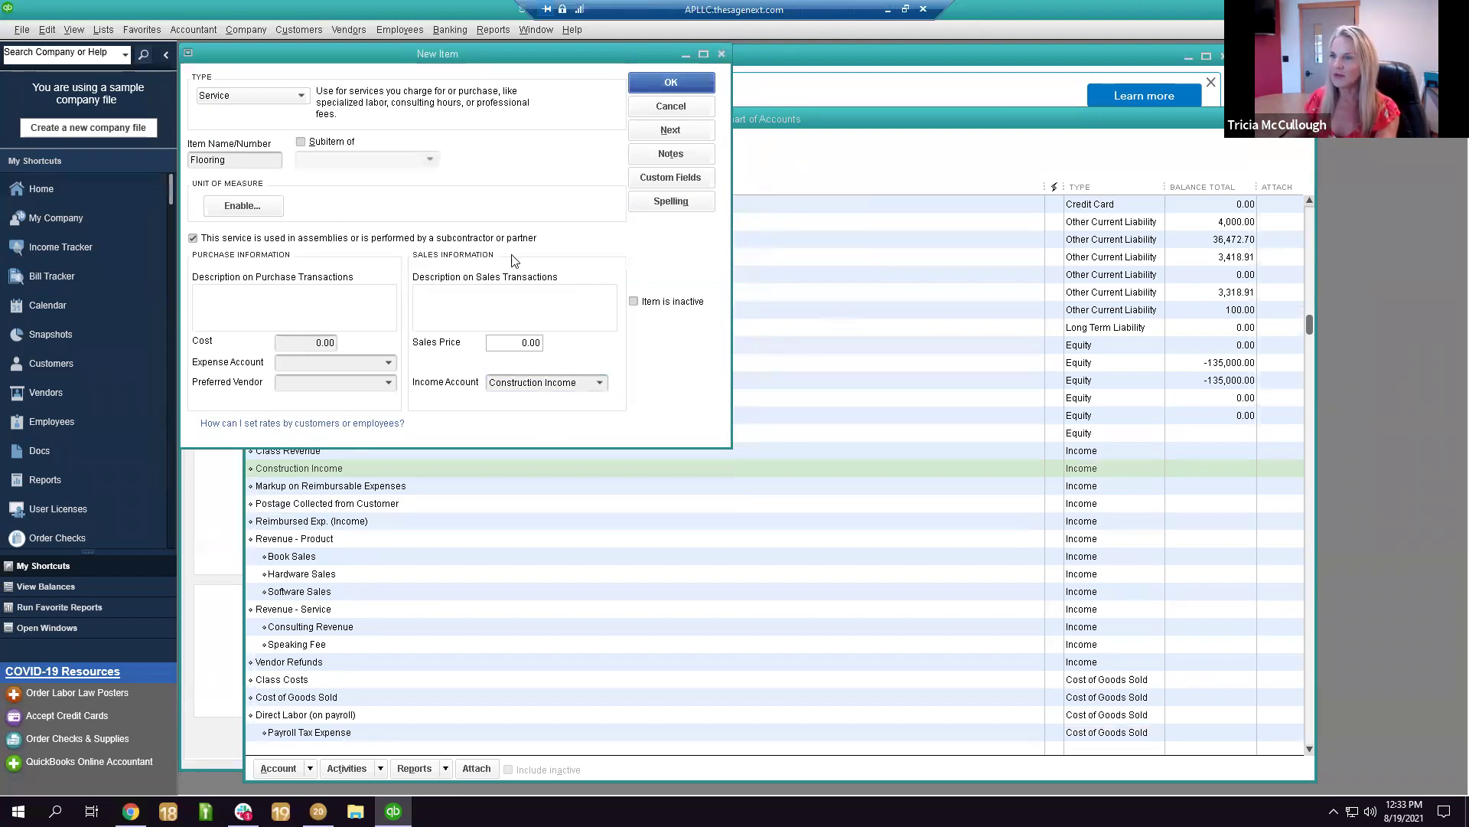
Keep the assemblies or subcontractor option on, set the Flooring item's expense account to Job Costs, and save the item.
{"action": "left_click", "coordinate": [289, 237]}
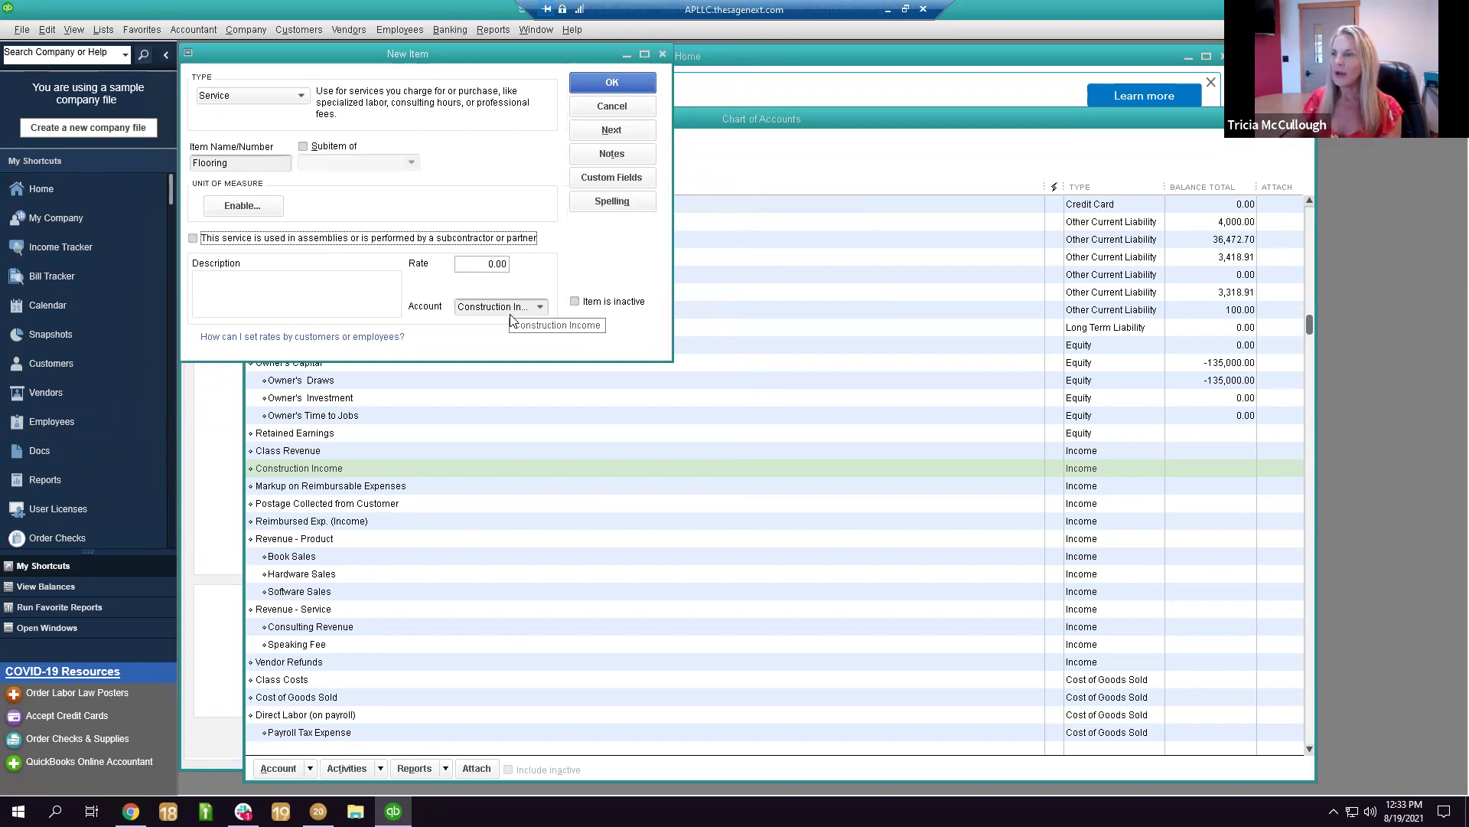
{"action": "left_click", "coordinate": [335, 239]}
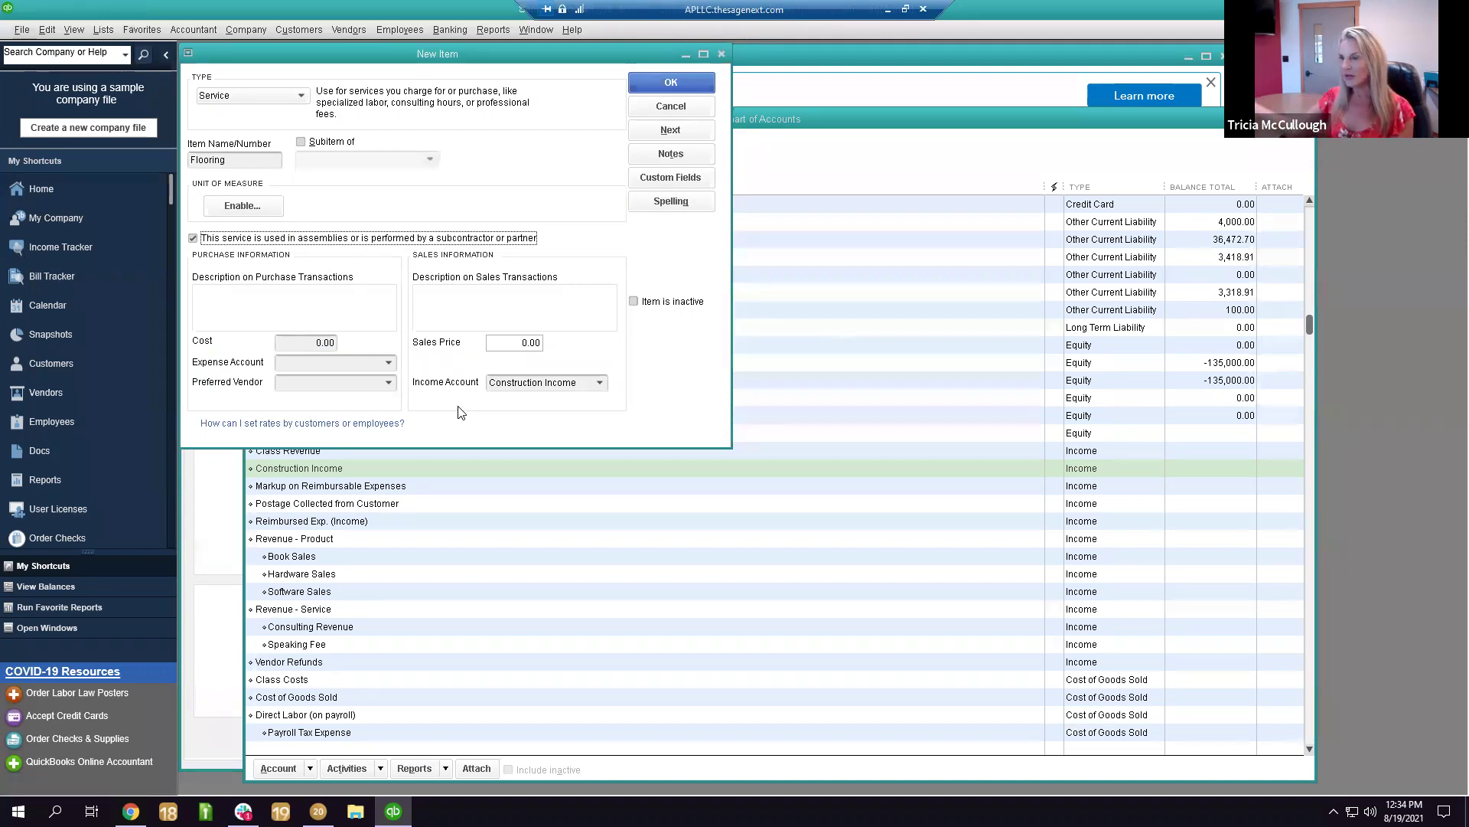
{"action": "left_click", "coordinate": [324, 363]}
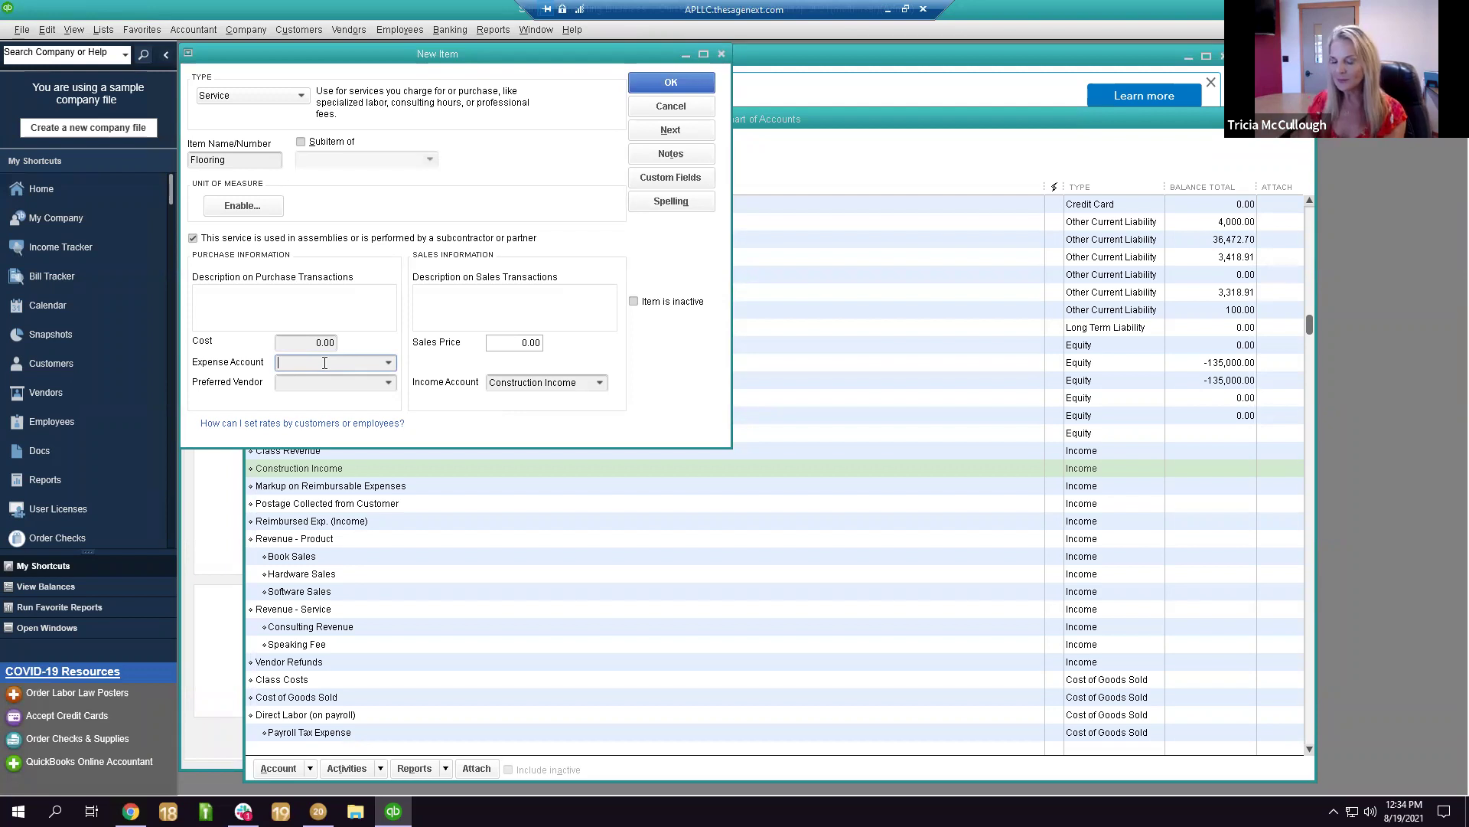
{"action": "type", "text": "Job Costs"}
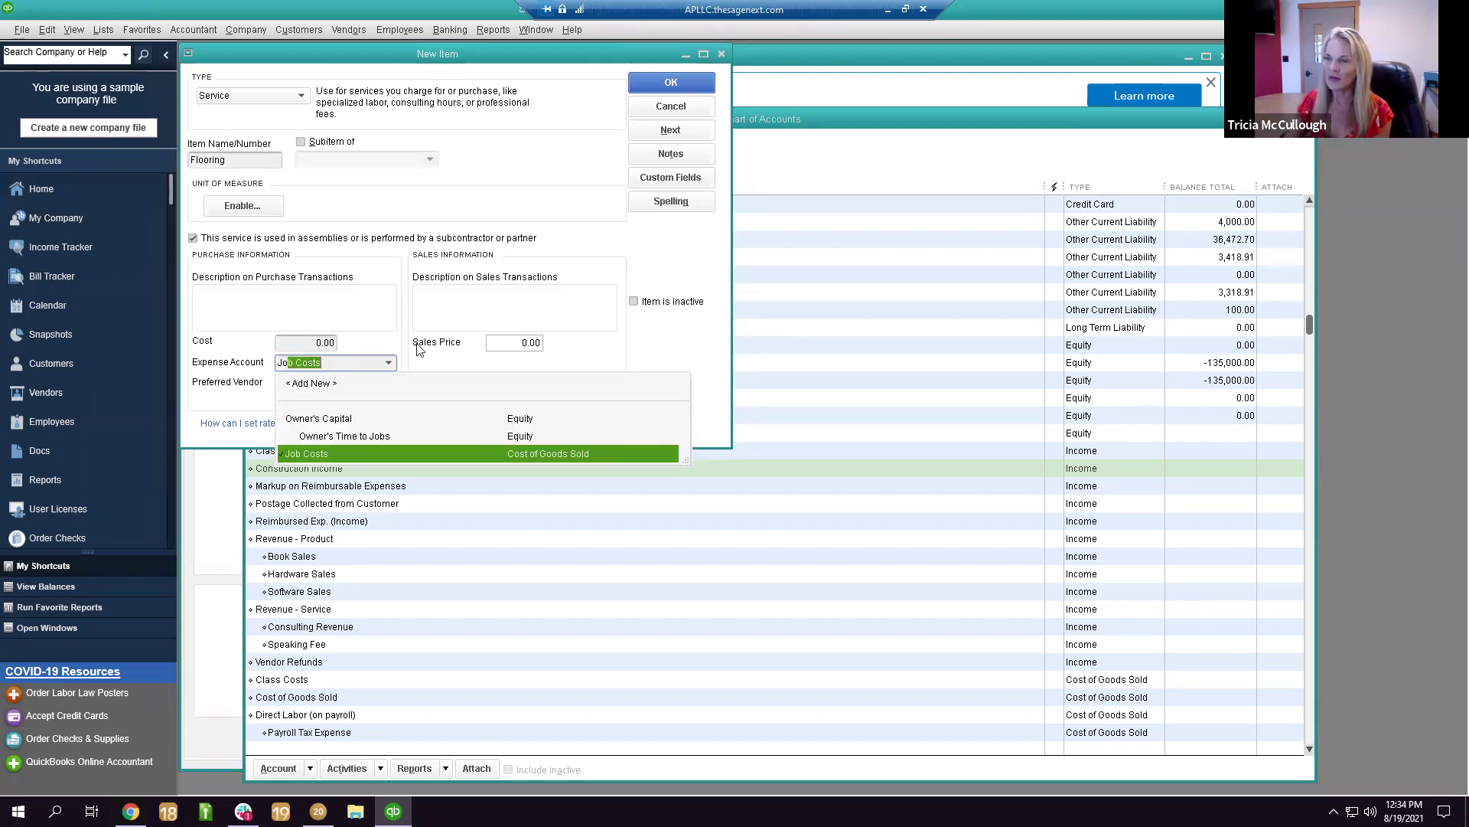
{"action": "left_click", "coordinate": [397, 309]}
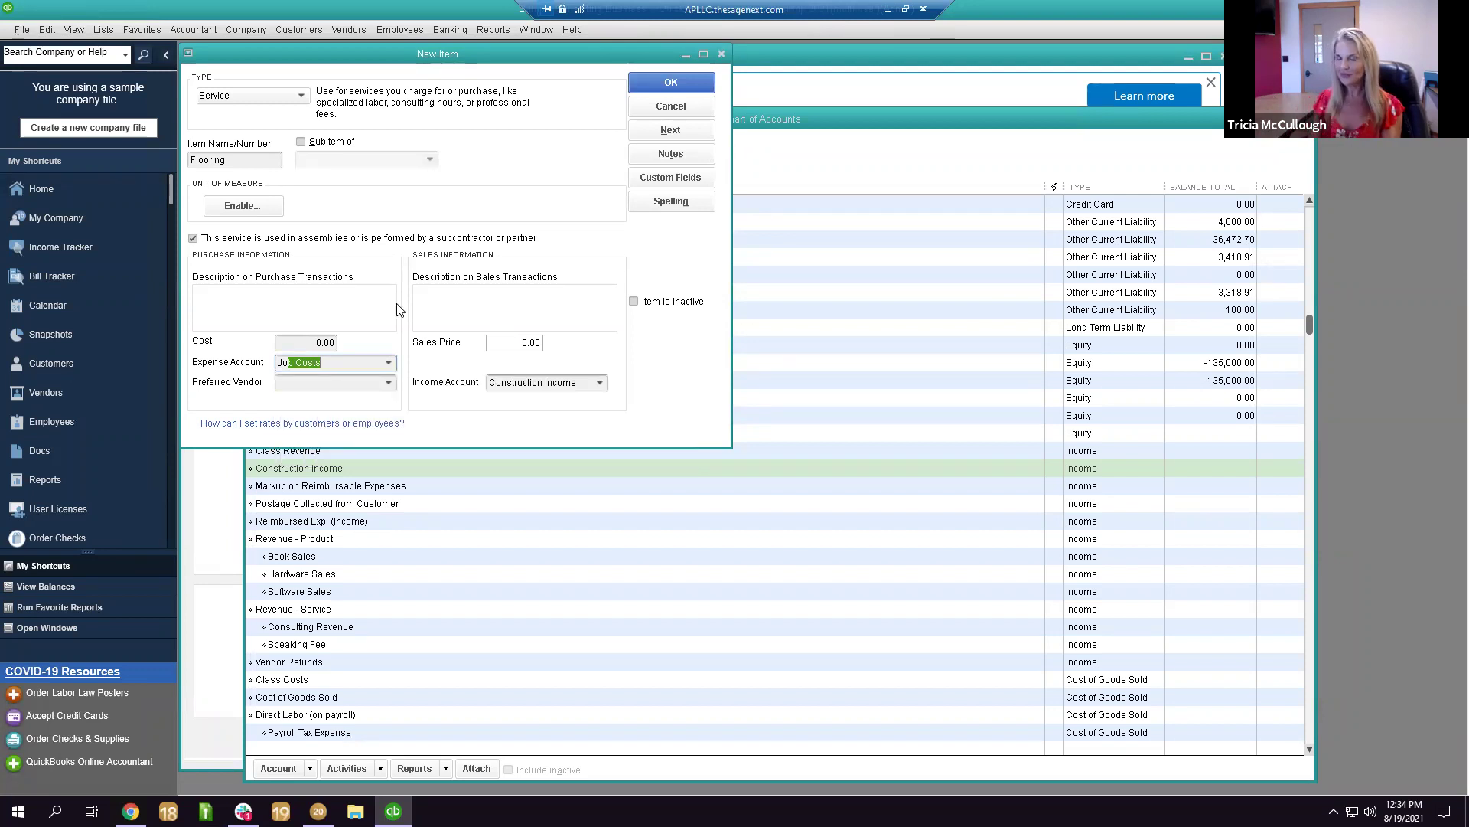
{"action": "left_click", "coordinate": [650, 83]}
Open a blank customer invoice.
{"action": "left_click", "coordinate": [275, 30]}
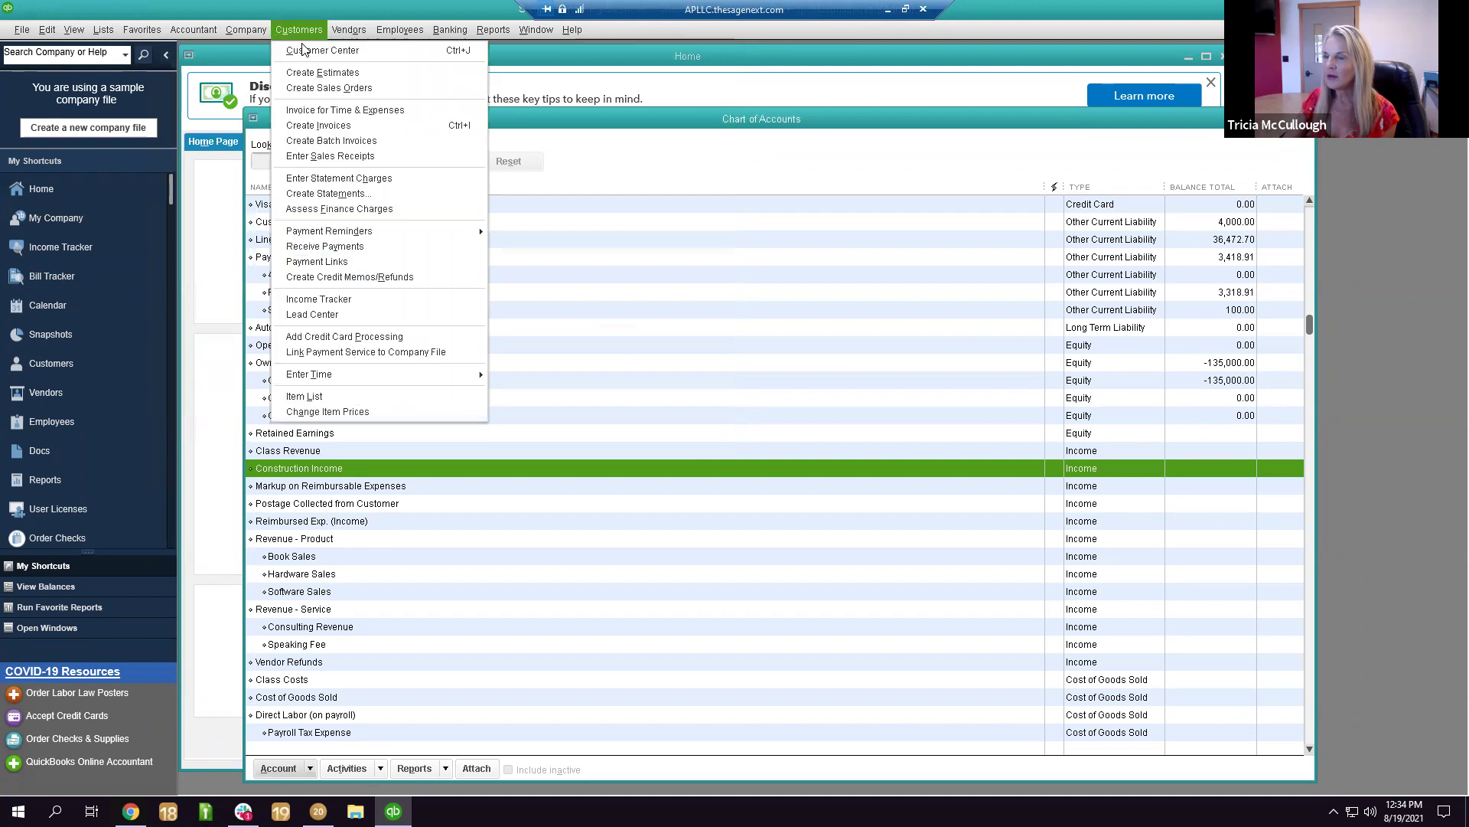
{"action": "left_click", "coordinate": [341, 125]}
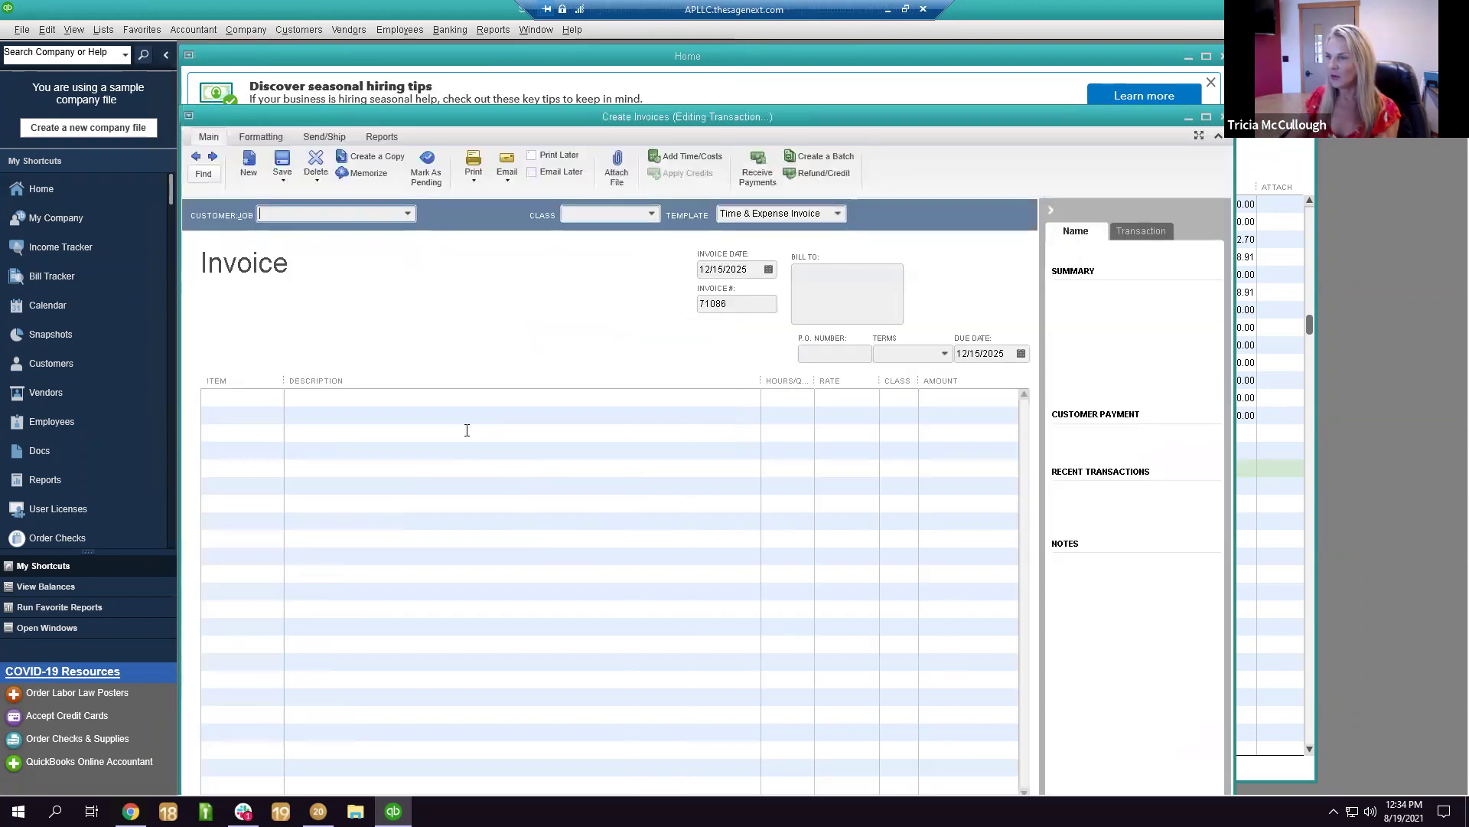
Add the Flooring item to the first invoice line with the description "Wood Flooring Materias".
{"action": "left_click", "coordinate": [247, 397]}
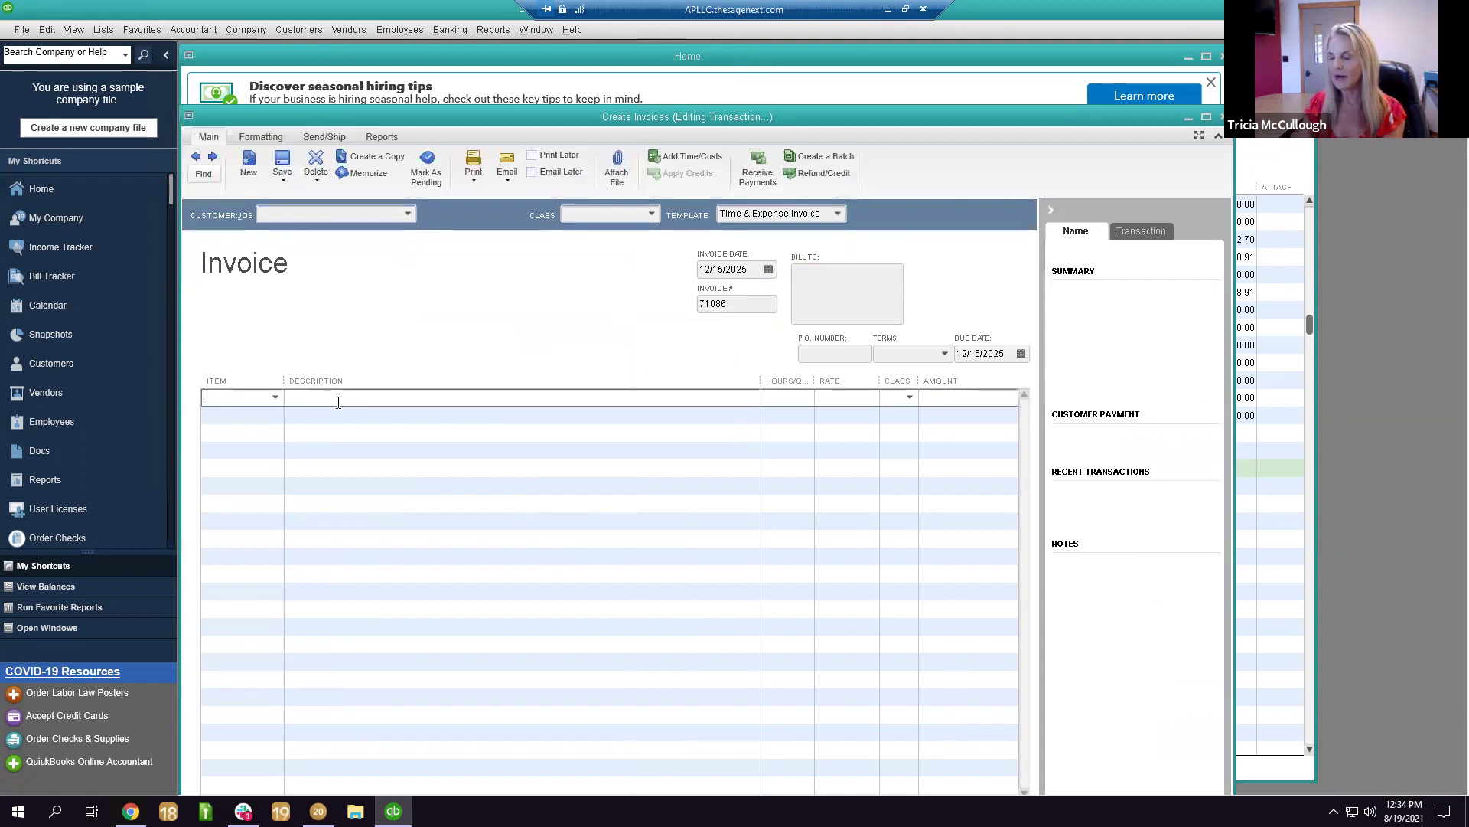
{"action": "type", "text": "Flo"}
{"action": "key", "text": "Tab"}
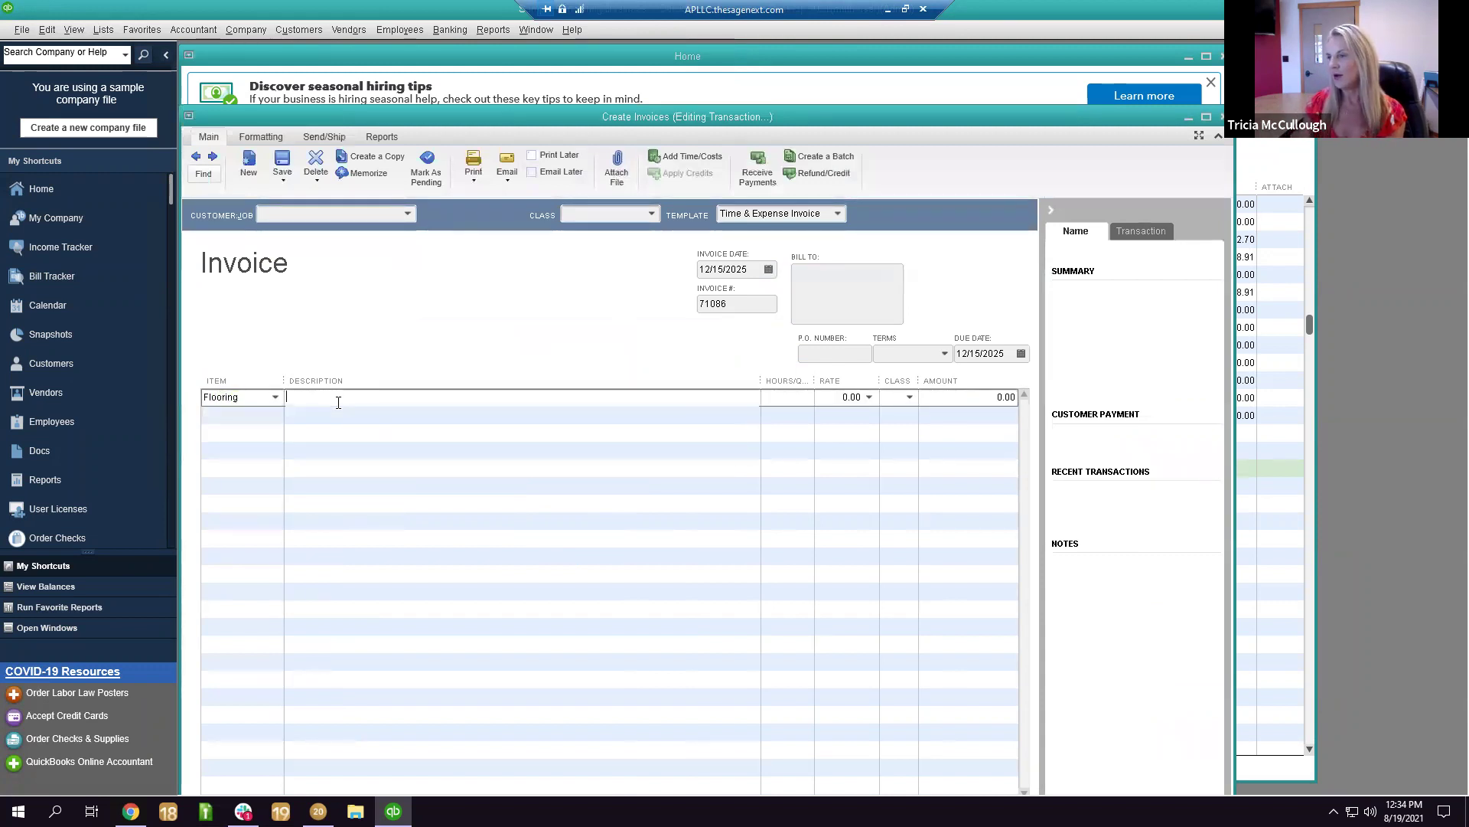
{"action": "type", "text": "Wood Floring"}
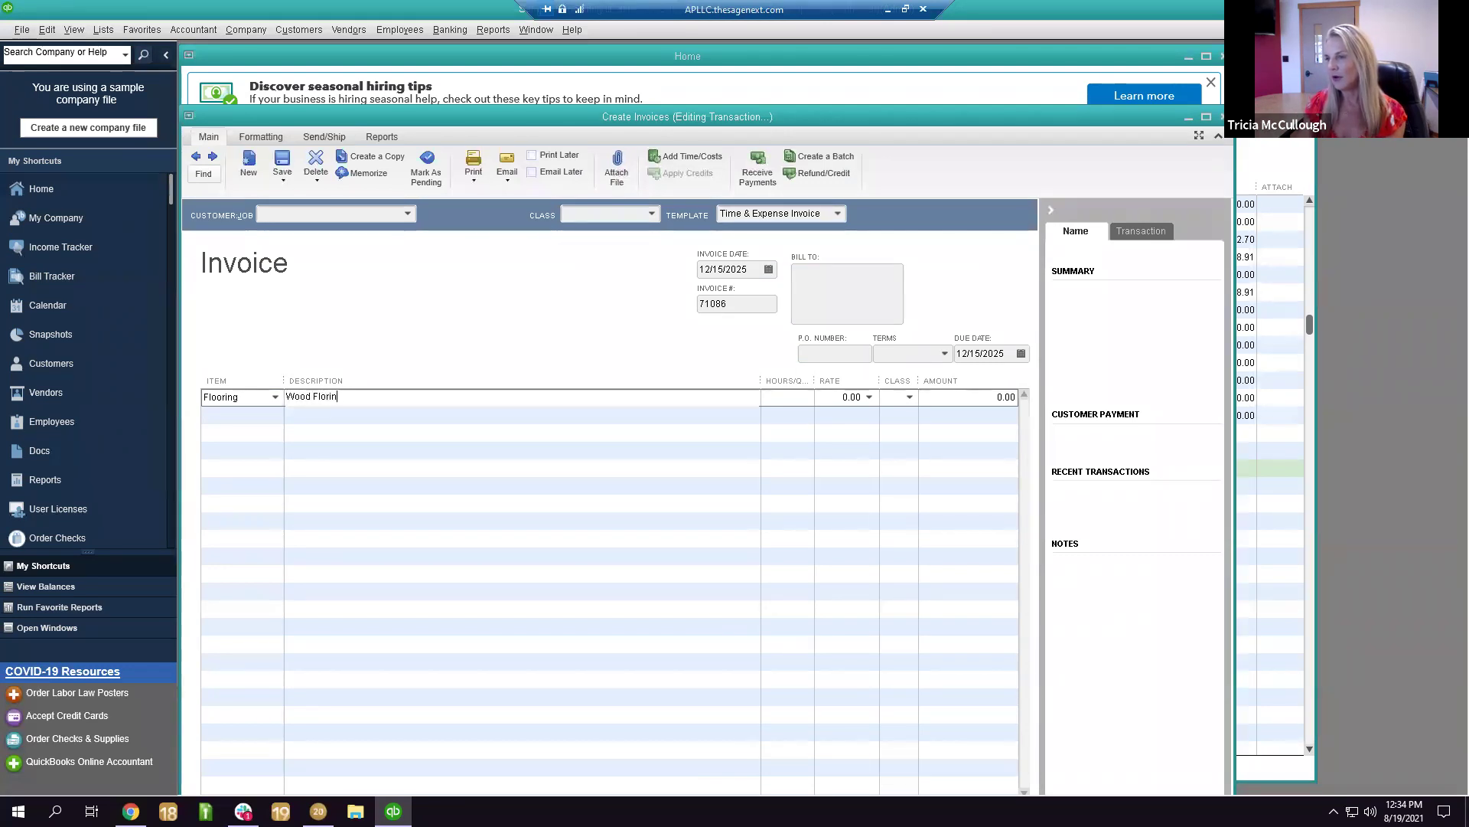
{"action": "key", "text": "BackSpace"}
{"action": "key", "text": "BackSpace"}
{"action": "key", "text": "BackSpace"}
{"action": "type", "text": "oring Materias"}
{"action": "left_click", "coordinate": [239, 424]}
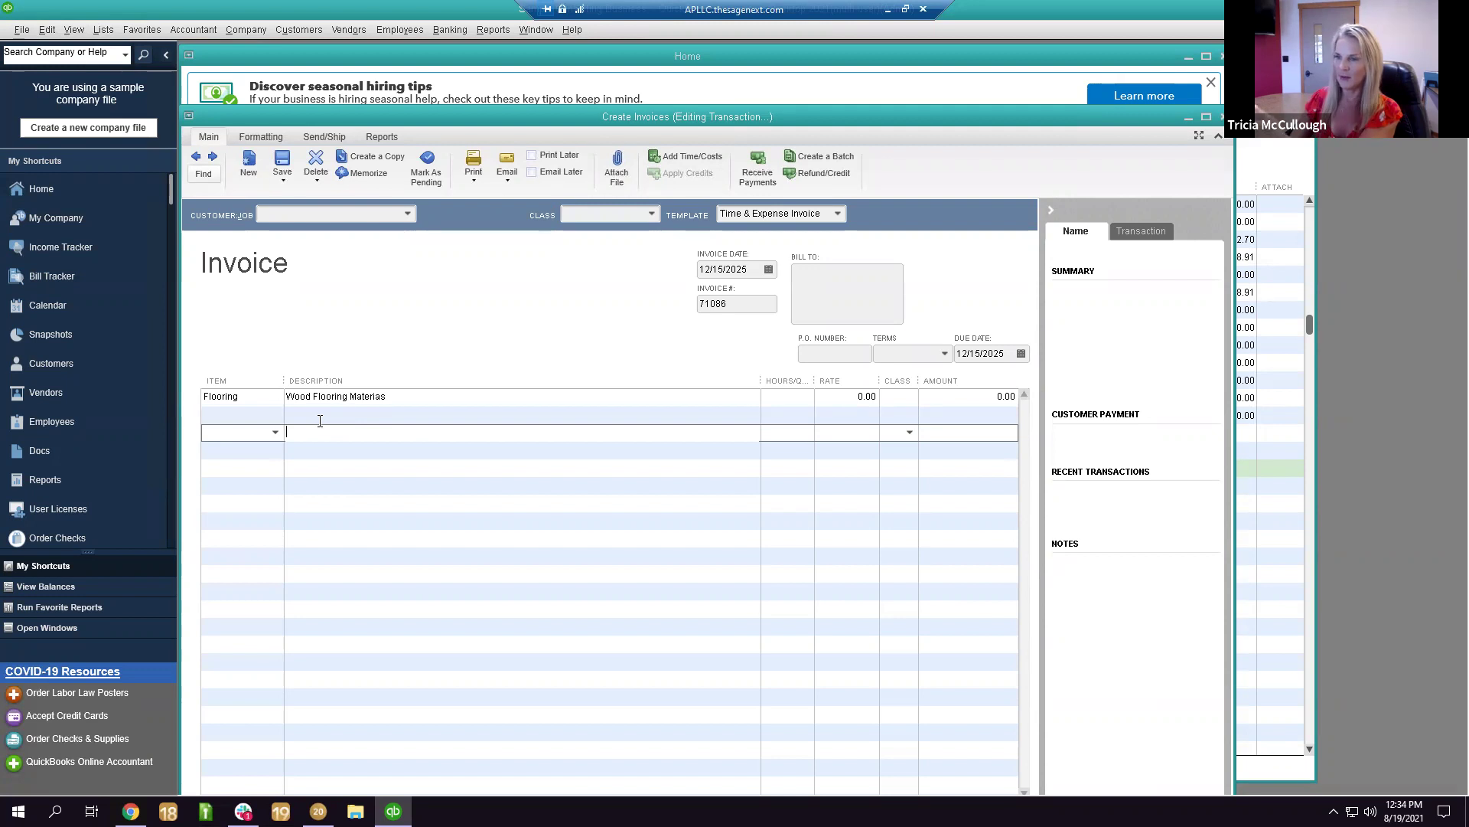
Set the Flooring line's rate to 30,000 and dismiss the notice about price levels.
{"action": "left_click", "coordinate": [842, 397]}
{"action": "type", "text": "1000"}
{"action": "key", "text": "BackSpace"}
{"action": "key", "text": "BackSpace"}
{"action": "type", "text": "1000"}
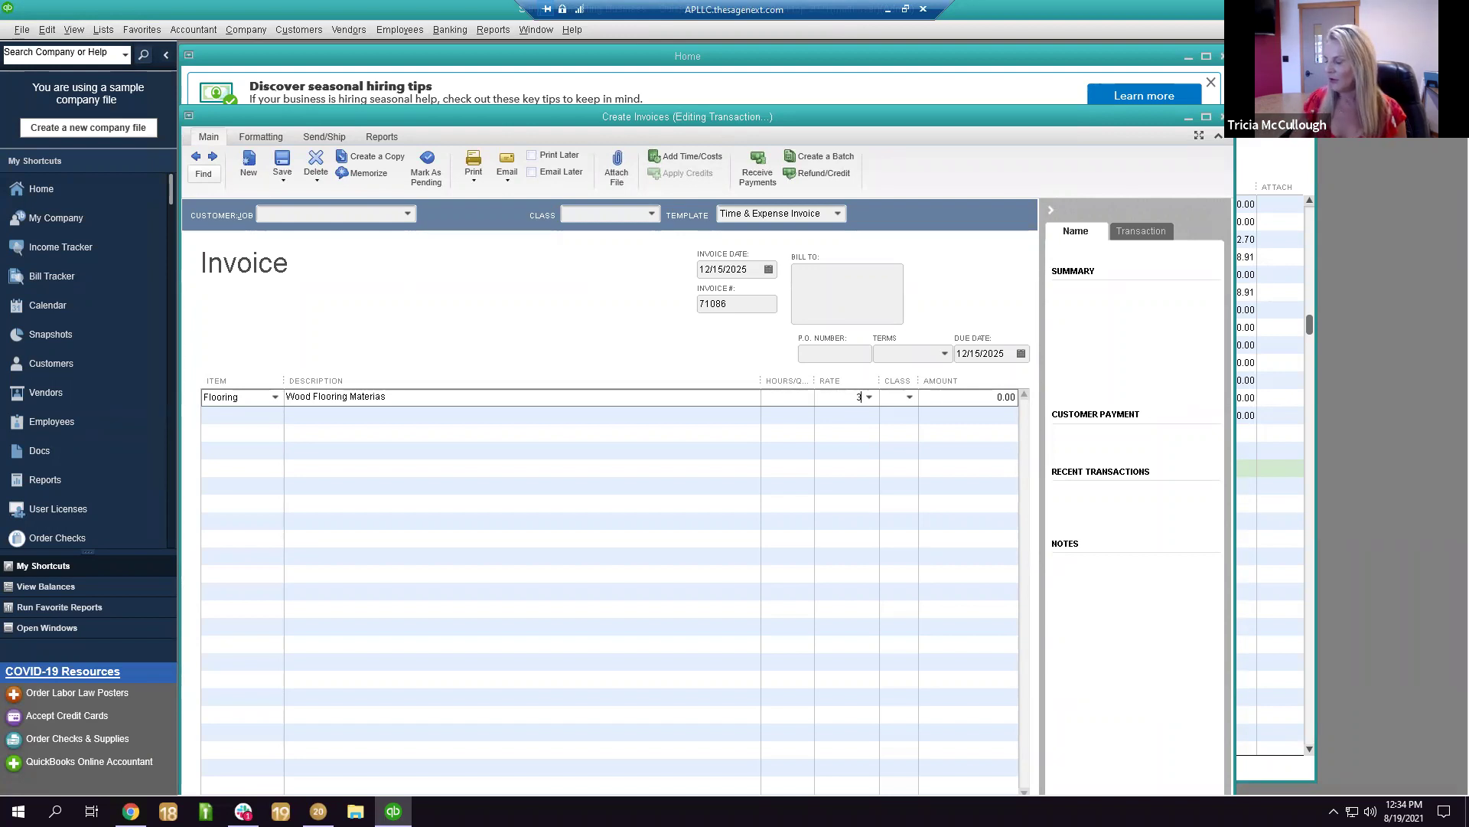
{"action": "left_click", "coordinate": [910, 398]}
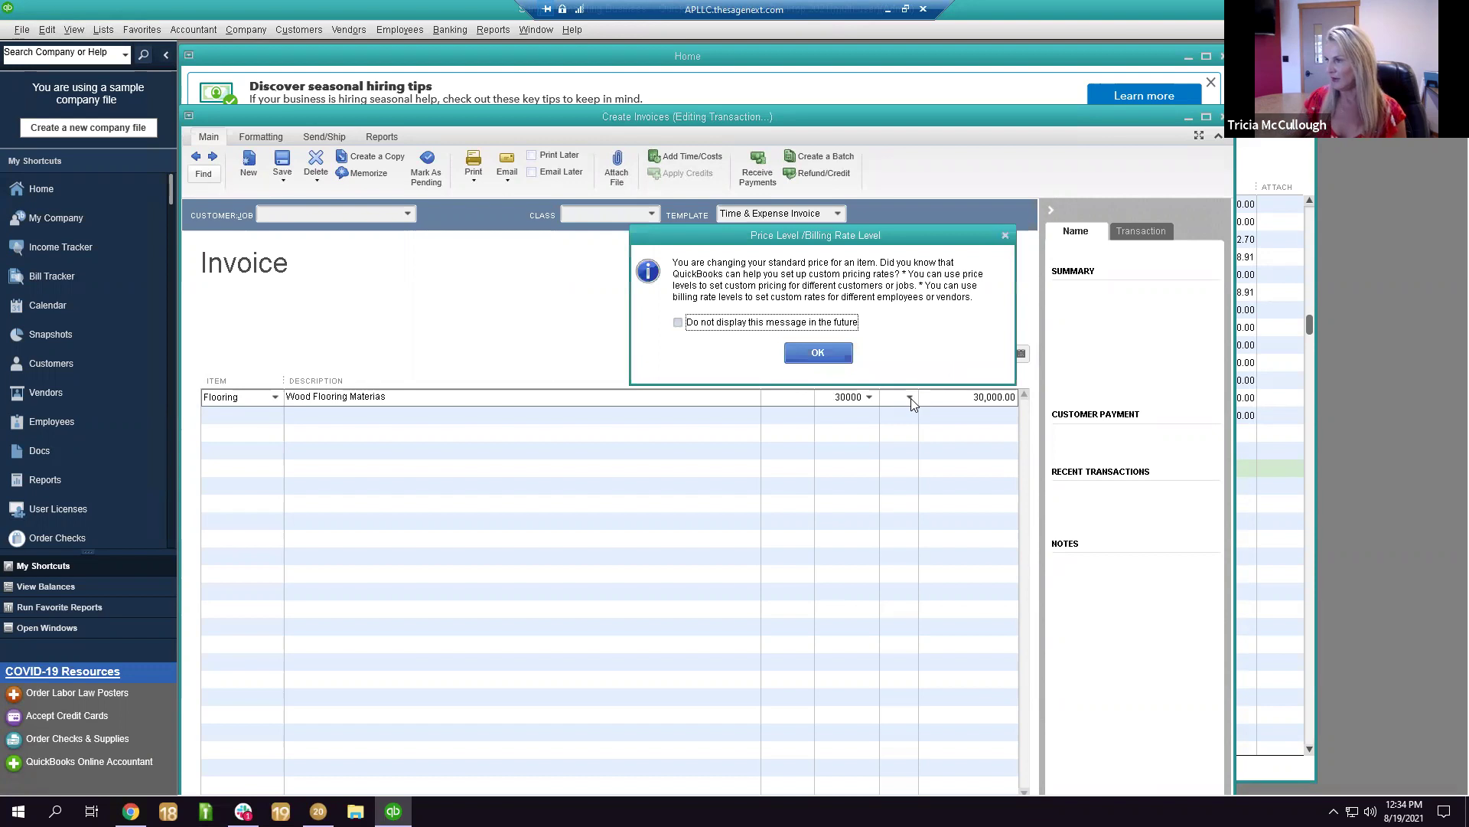
{"action": "left_click", "coordinate": [817, 351]}
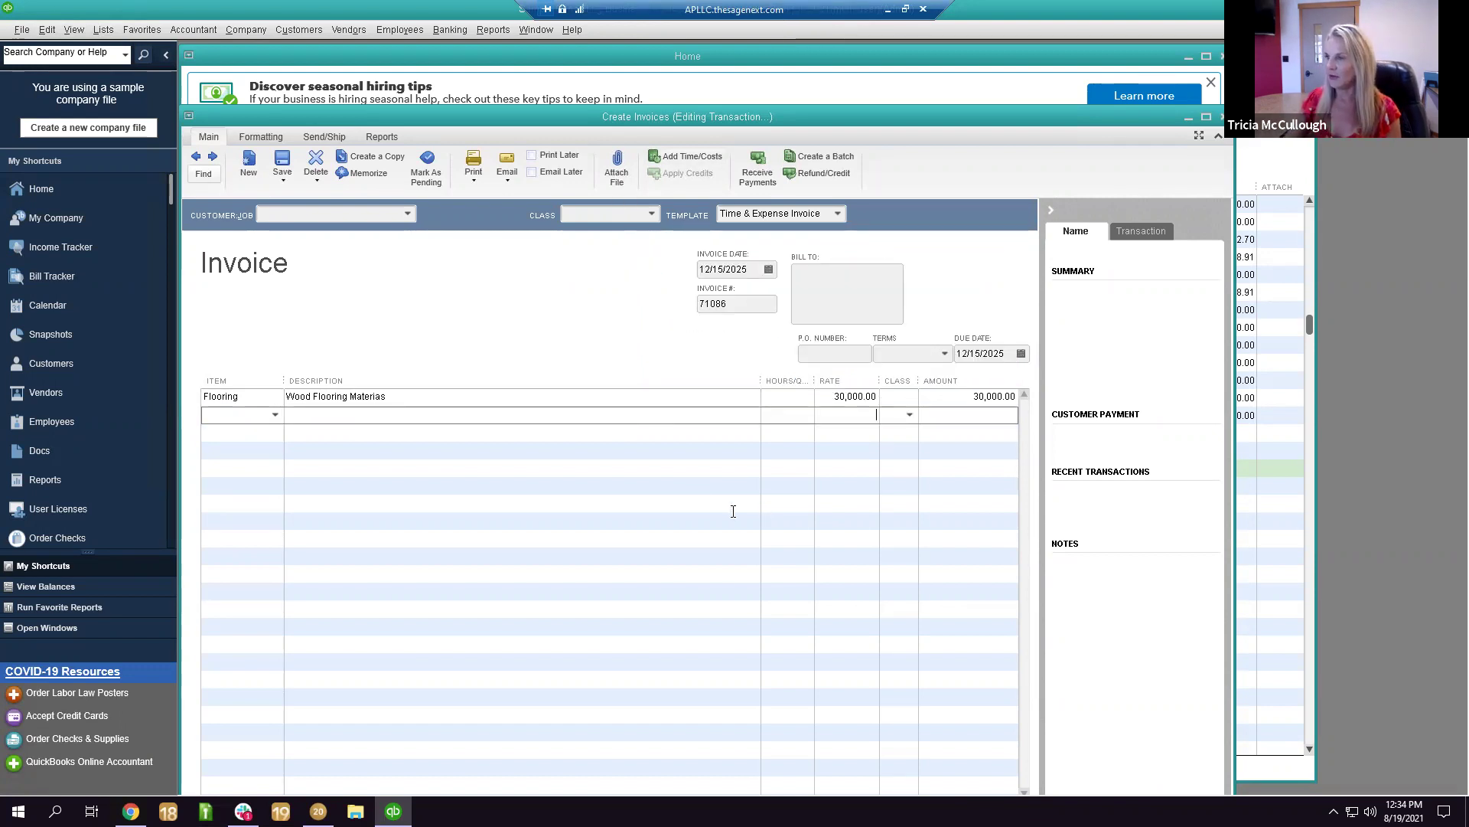
Assign the invoice to the existing partners firm at customer level rather than to one of its projects, and record the invoice.
{"action": "left_click", "coordinate": [330, 215]}
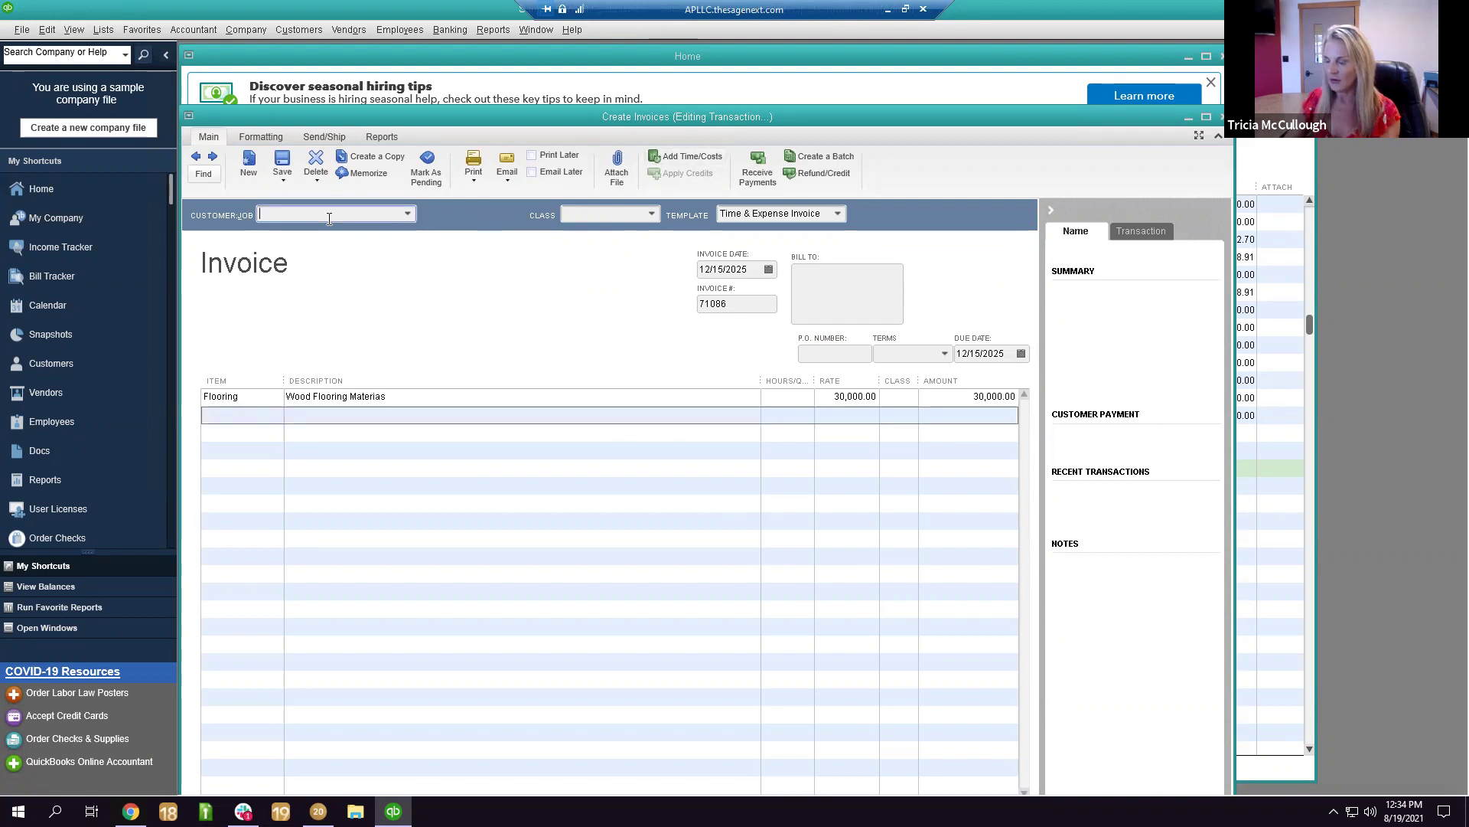
{"action": "type", "text": "Karen Peacock & Partners"}
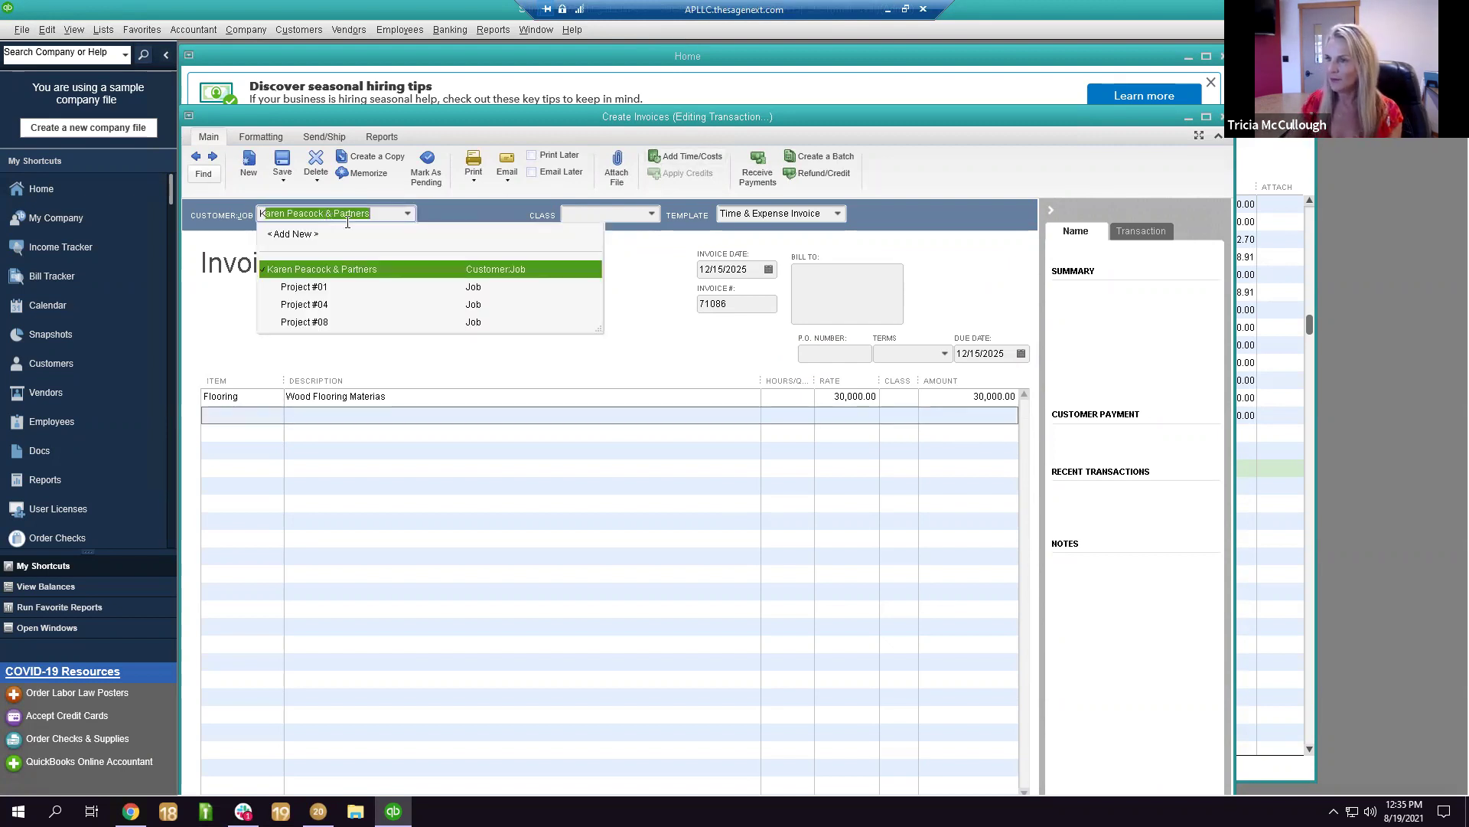
{"action": "left_click", "coordinate": [351, 269]}
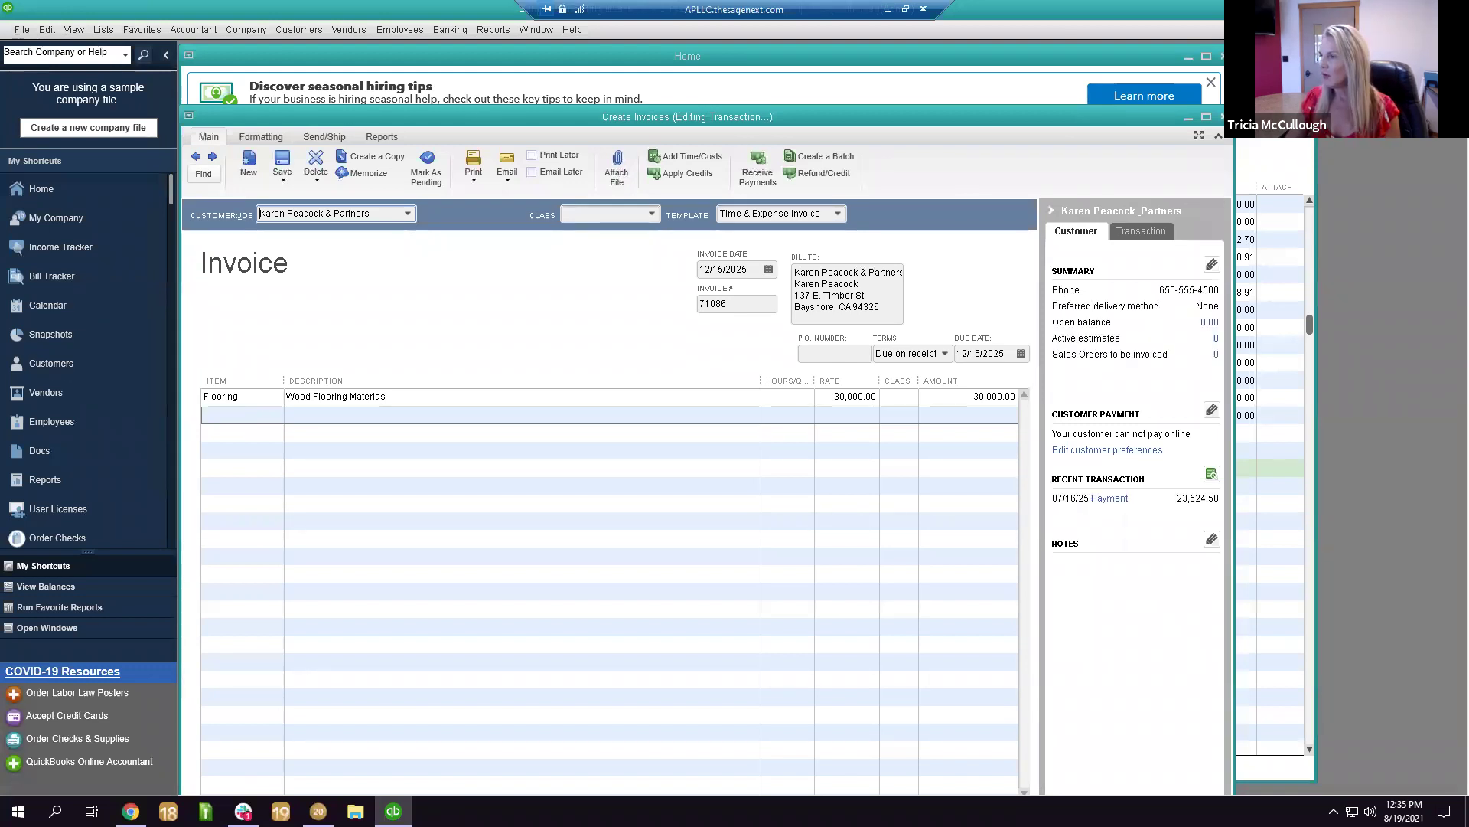
{"action": "key", "text": "Escape"}
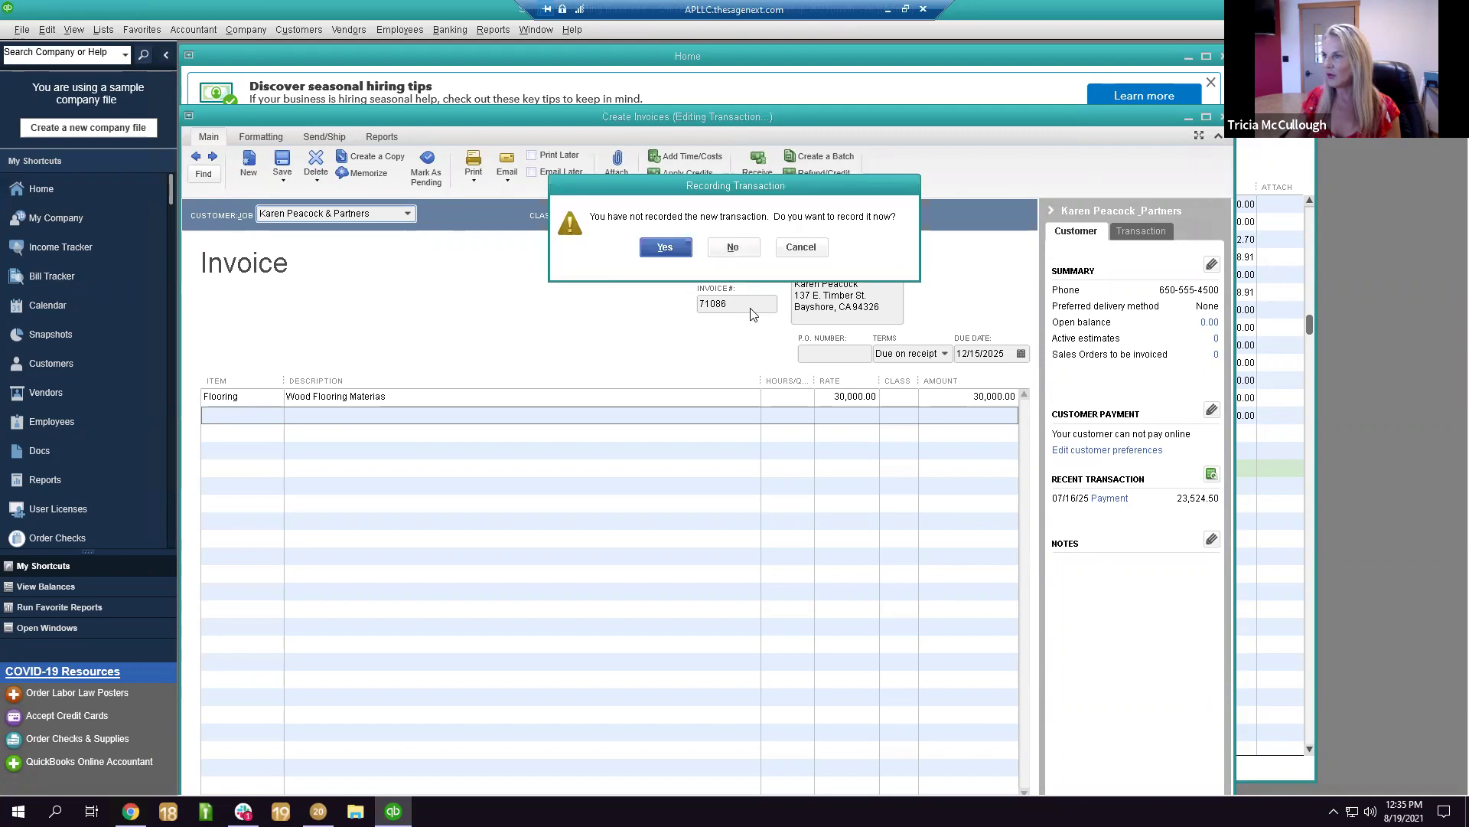
{"action": "left_click", "coordinate": [664, 247]}
{"action": "left_click", "coordinate": [831, 511]}
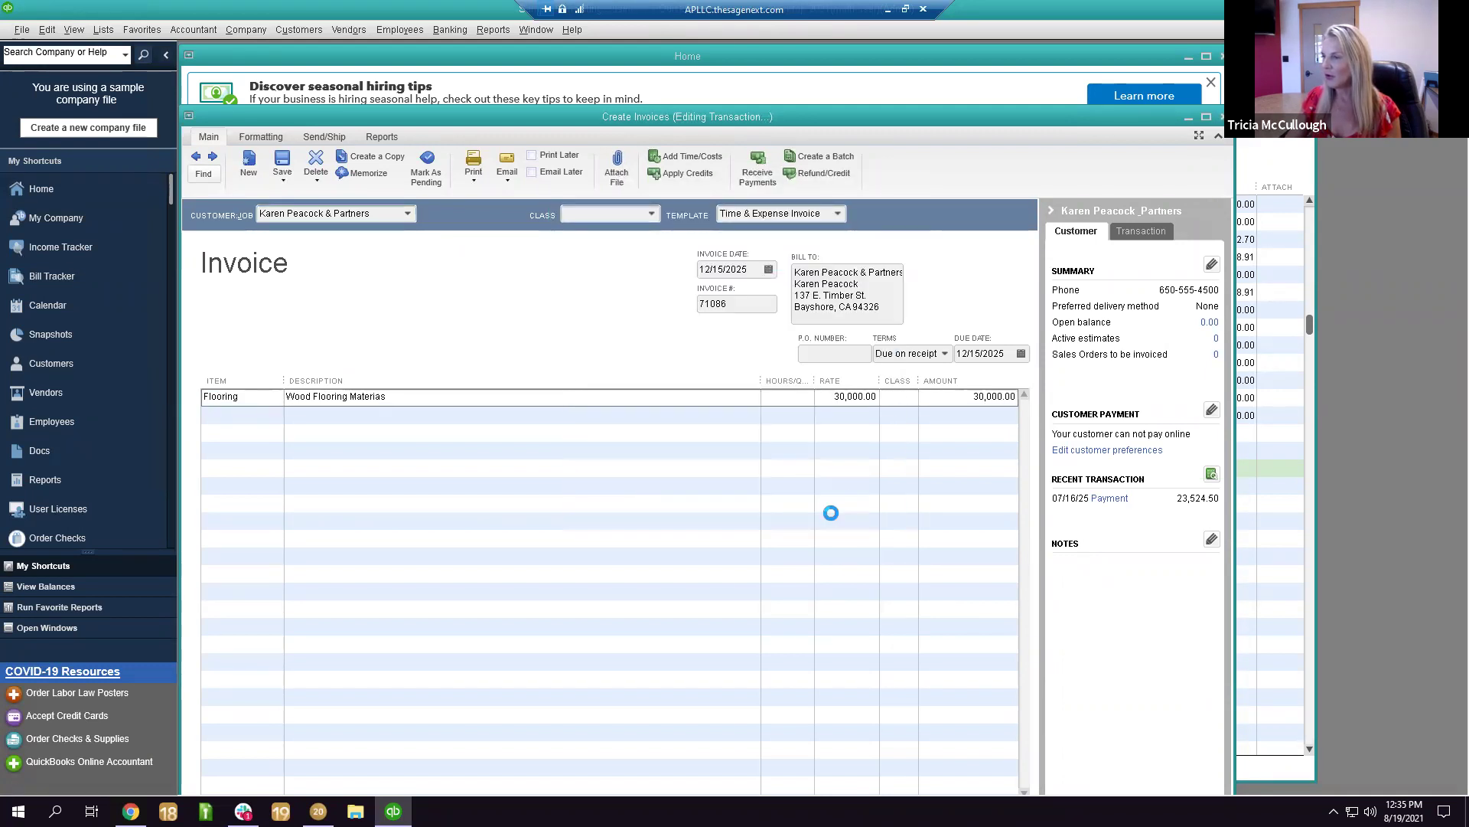
Run the standard Profit & Loss report to examine the Construction Income posted by the invoice.
{"action": "left_click", "coordinate": [495, 30]}
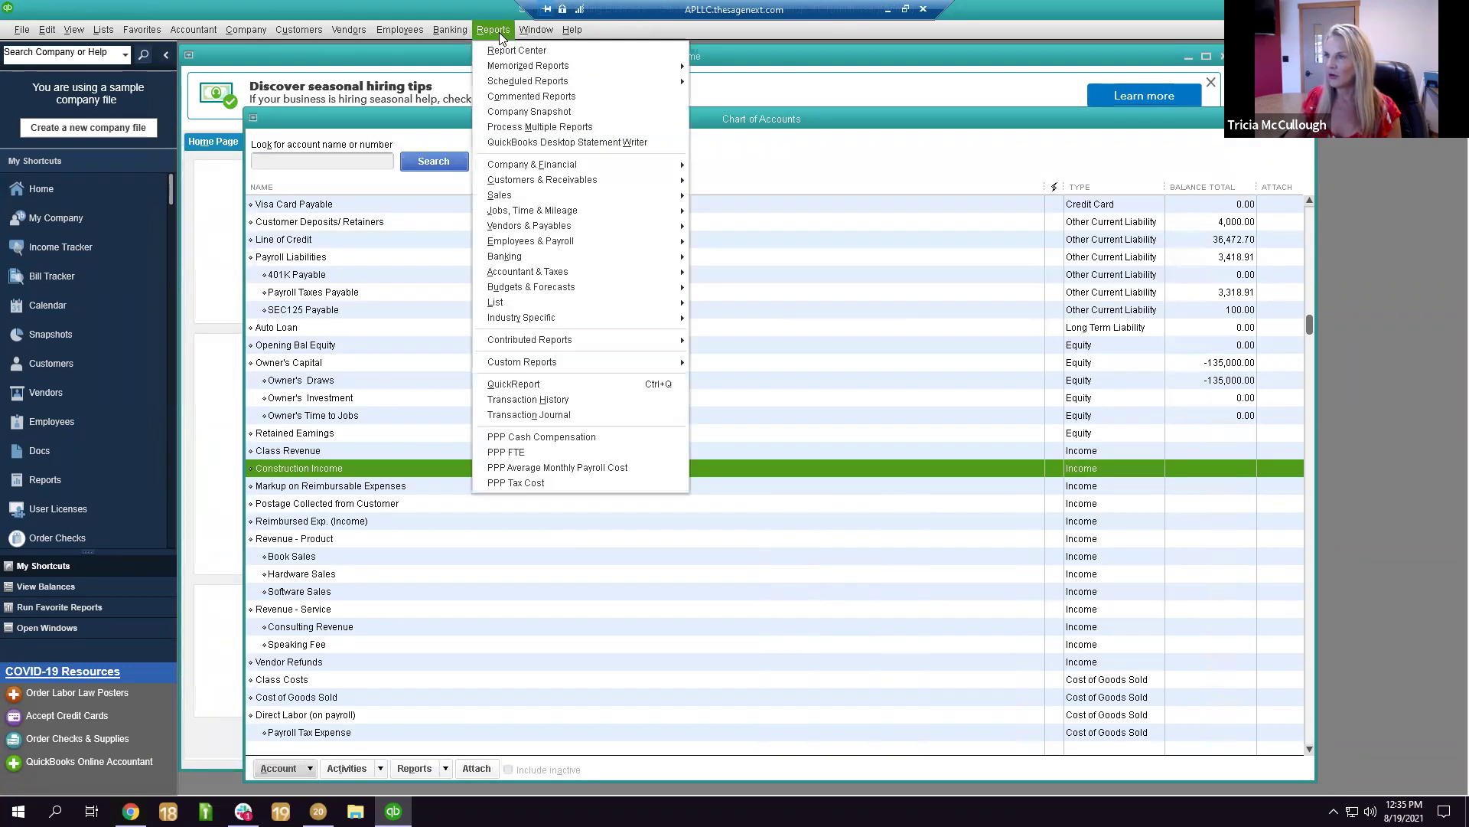
{"action": "mouse_move", "coordinate": [547, 170]}
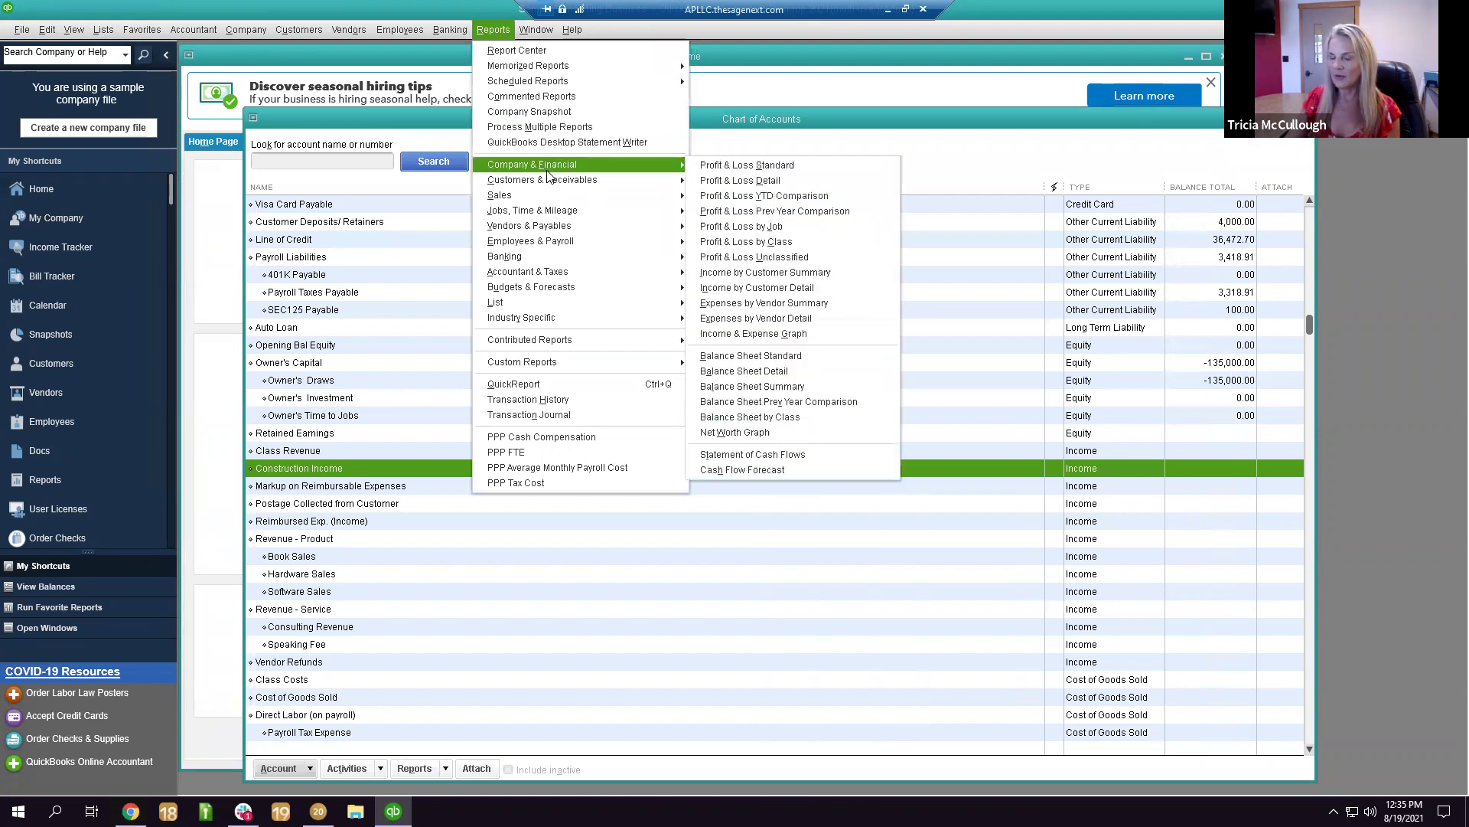
{"action": "left_click", "coordinate": [708, 166]}
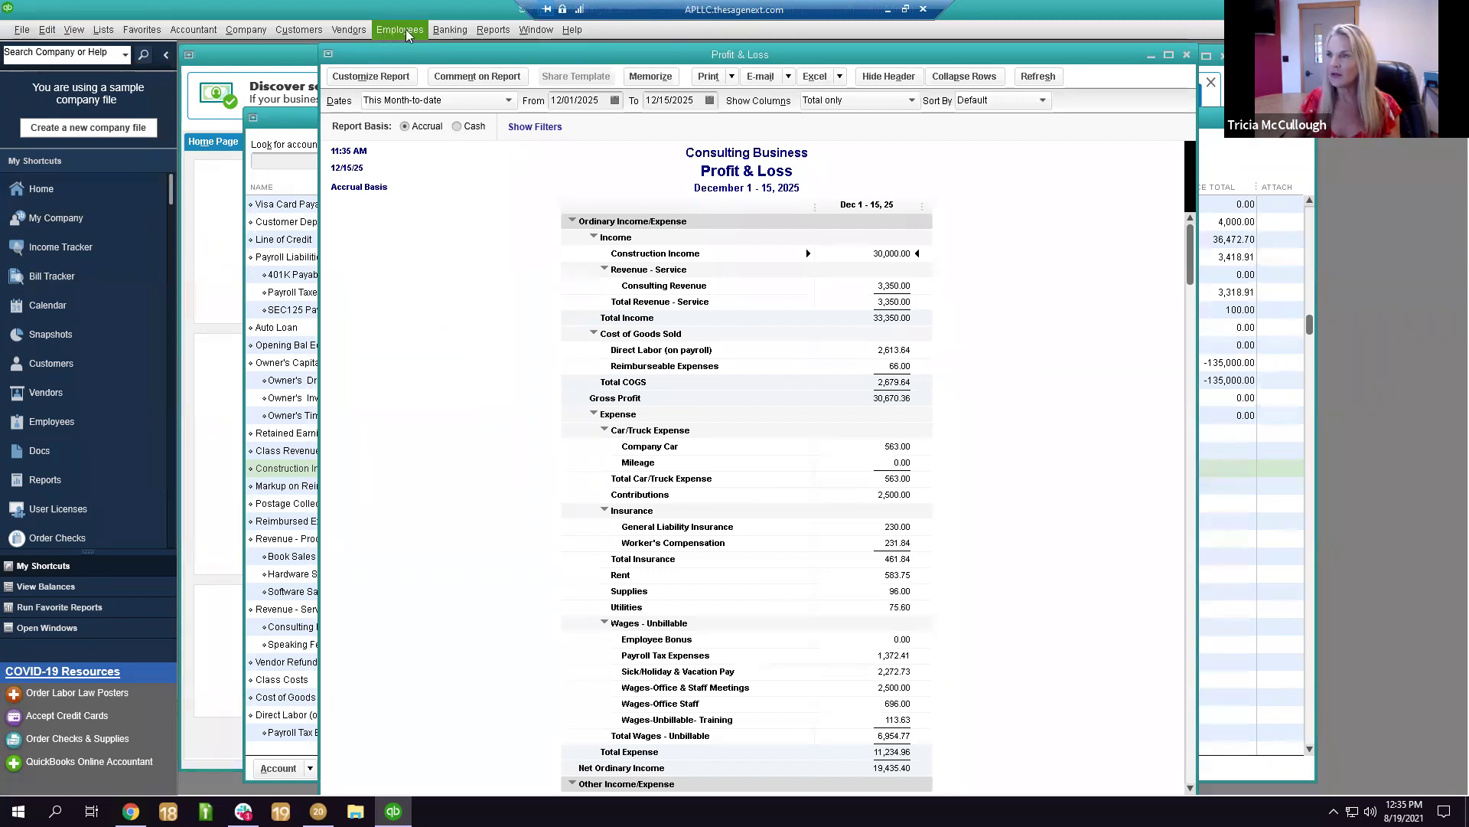
Open a blank check drawn on the Company Checking Account.
{"action": "left_click", "coordinate": [447, 32]}
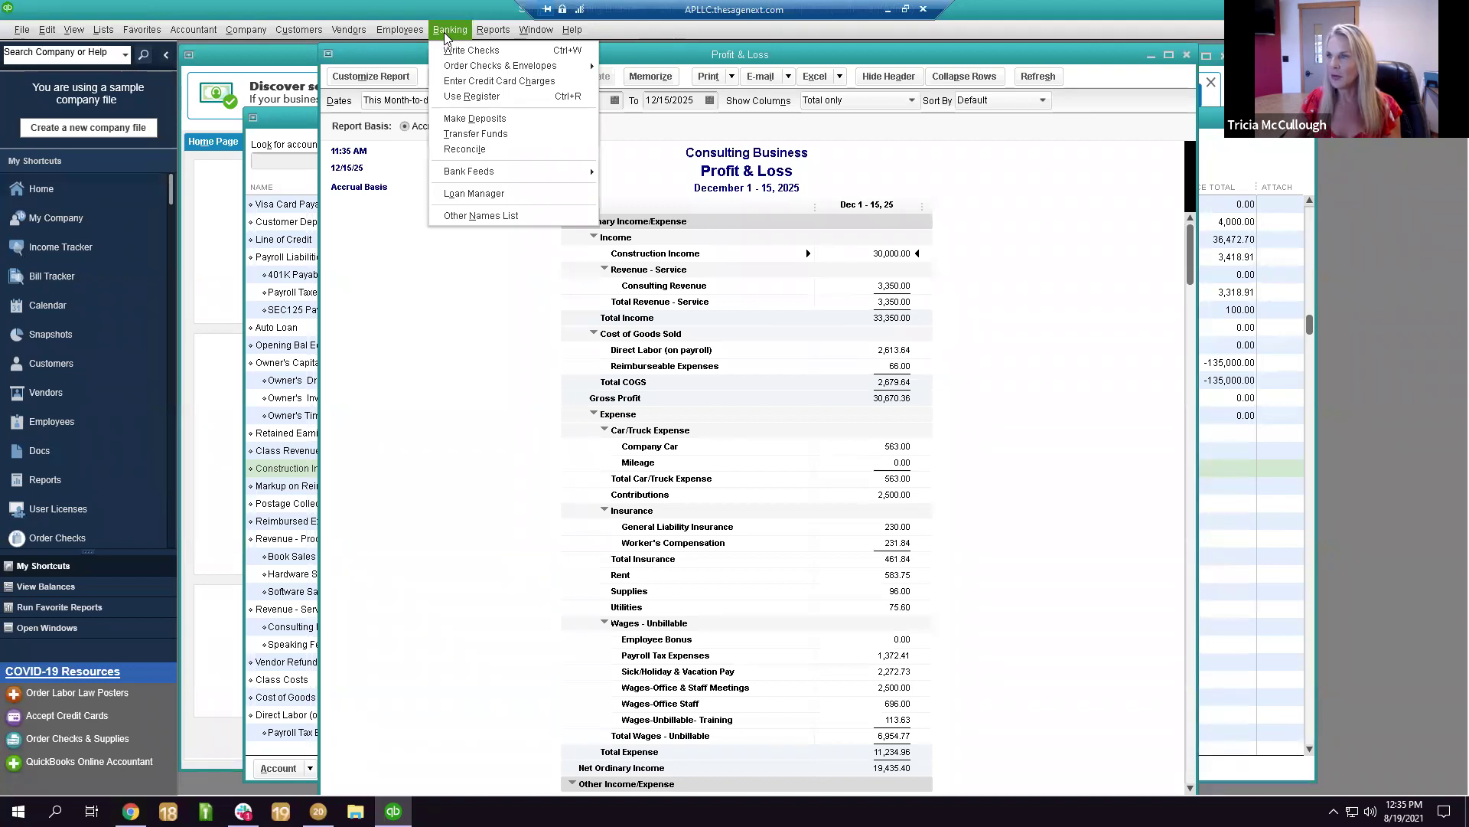
{"action": "left_click", "coordinate": [452, 50]}
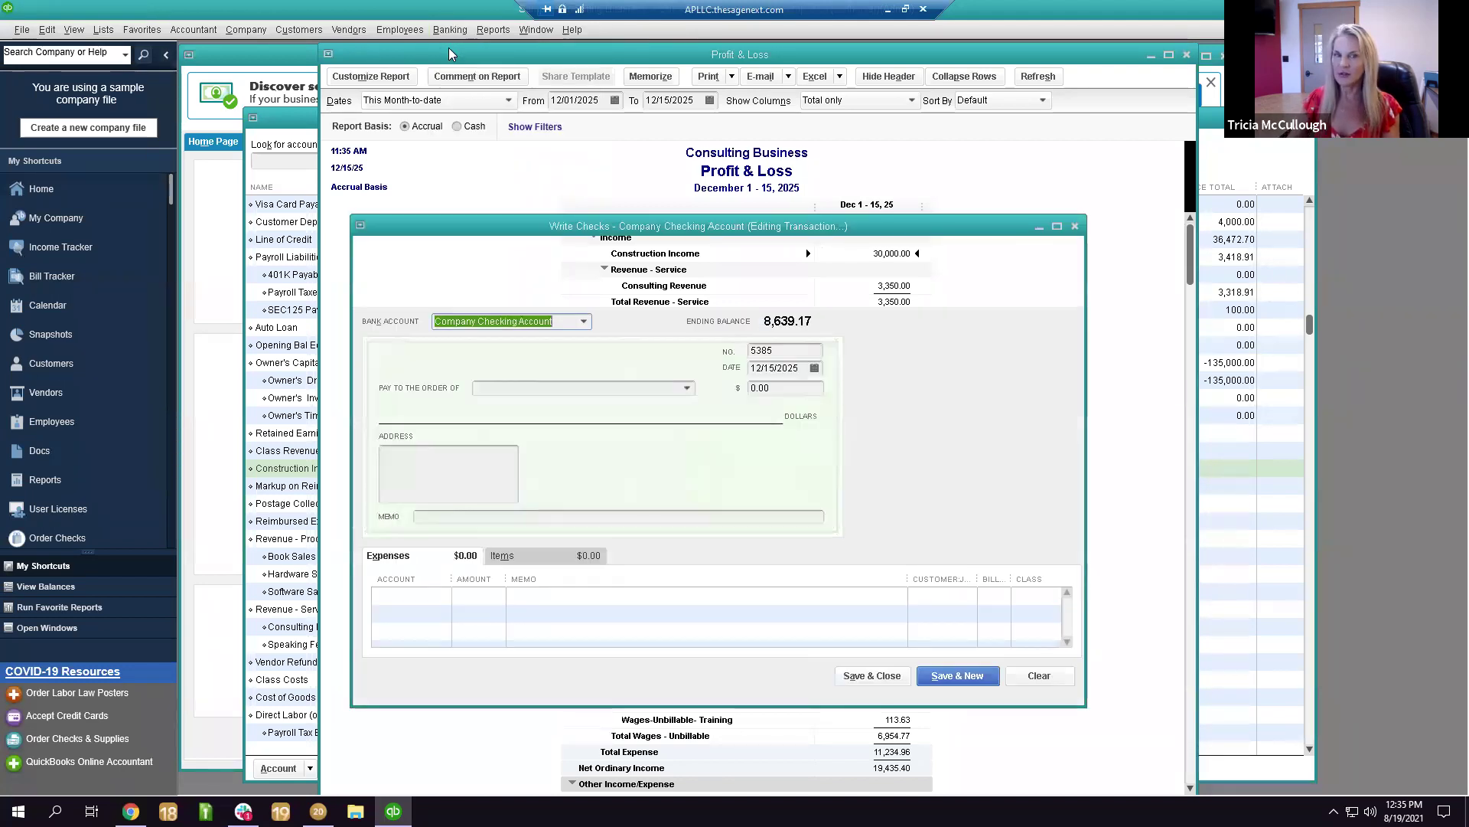
{"action": "left_click", "coordinate": [450, 31]}
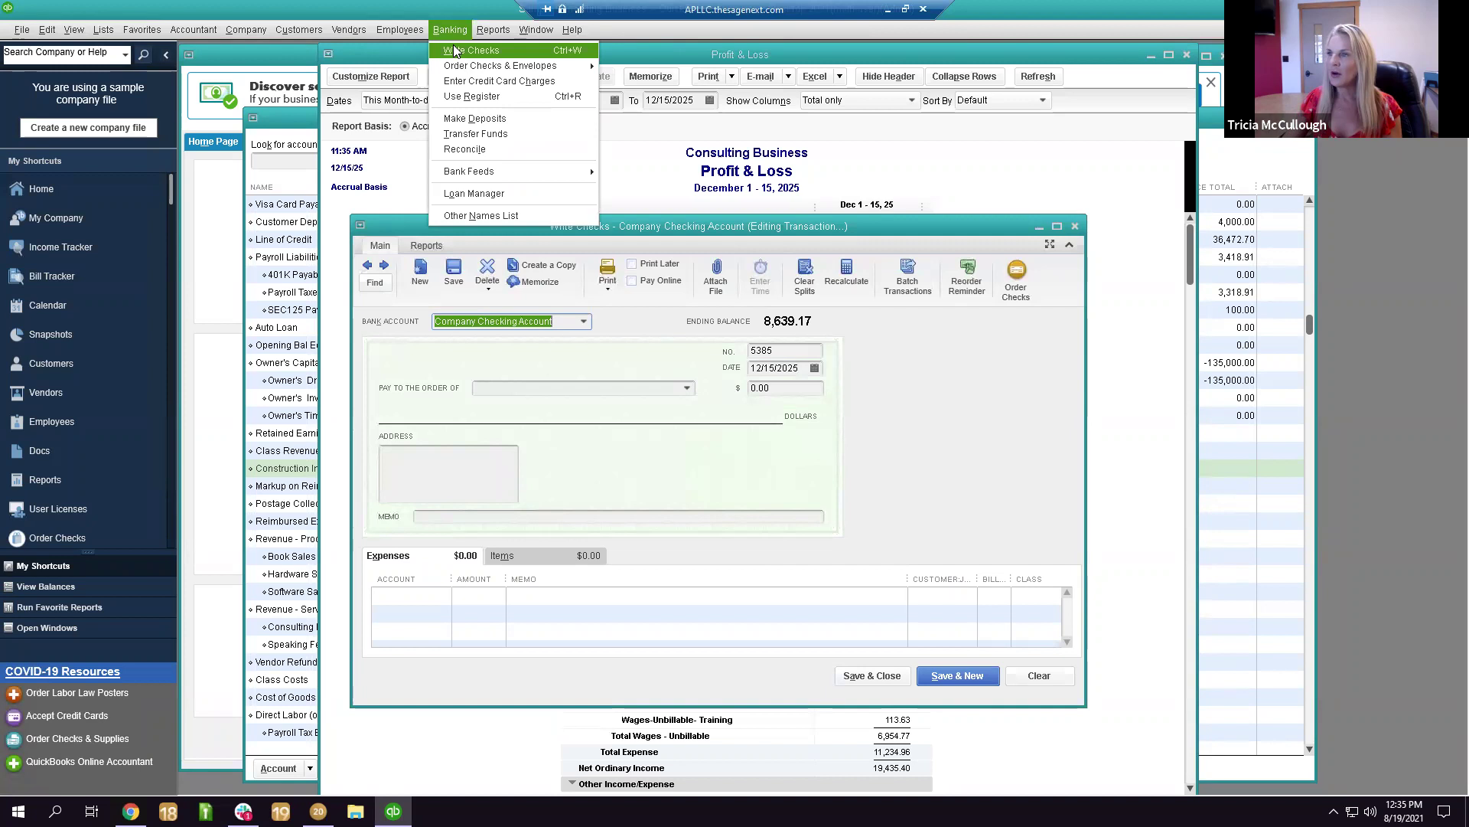
Open the Company Checking Account register from the Chart of Accounts and view it enlarged before restoring its size.
{"action": "left_click", "coordinate": [105, 30]}
{"action": "left_click", "coordinate": [105, 30]}
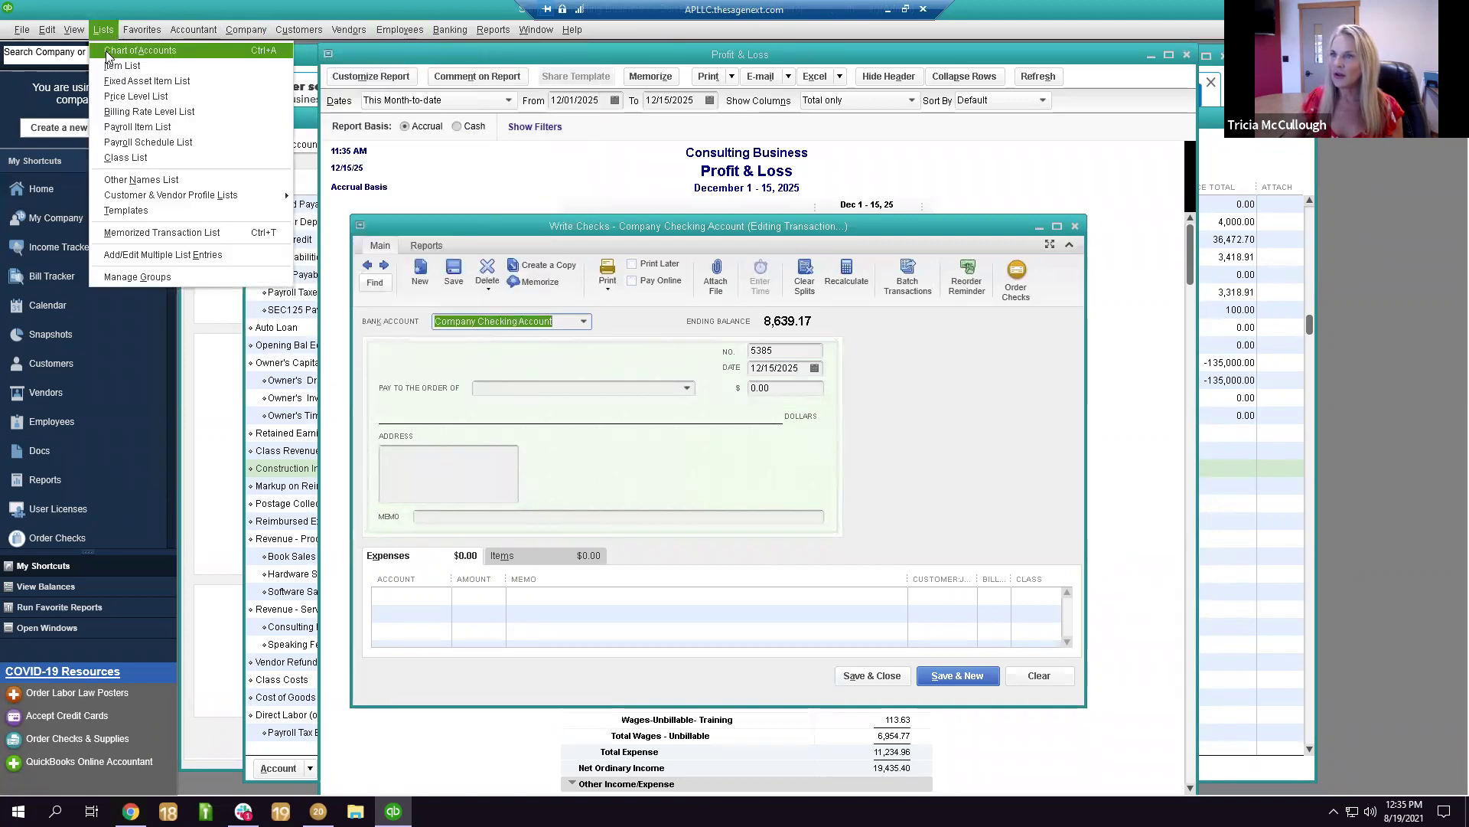
{"action": "left_click", "coordinate": [130, 46]}
{"action": "scroll", "coordinate": [312, 222], "scroll_direction": "up", "scroll_amount": 7}
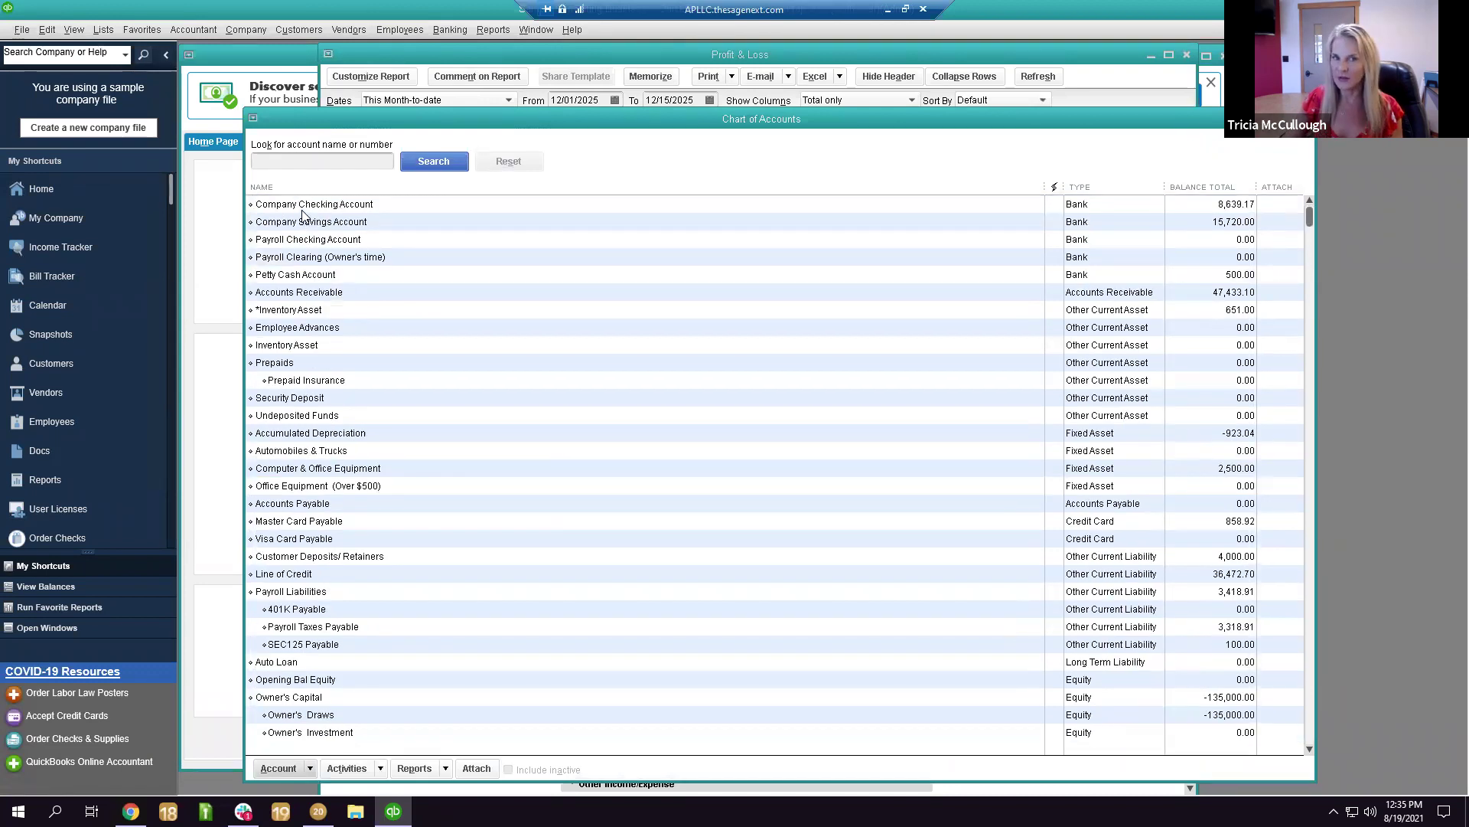
{"action": "double_click", "coordinate": [303, 208]}
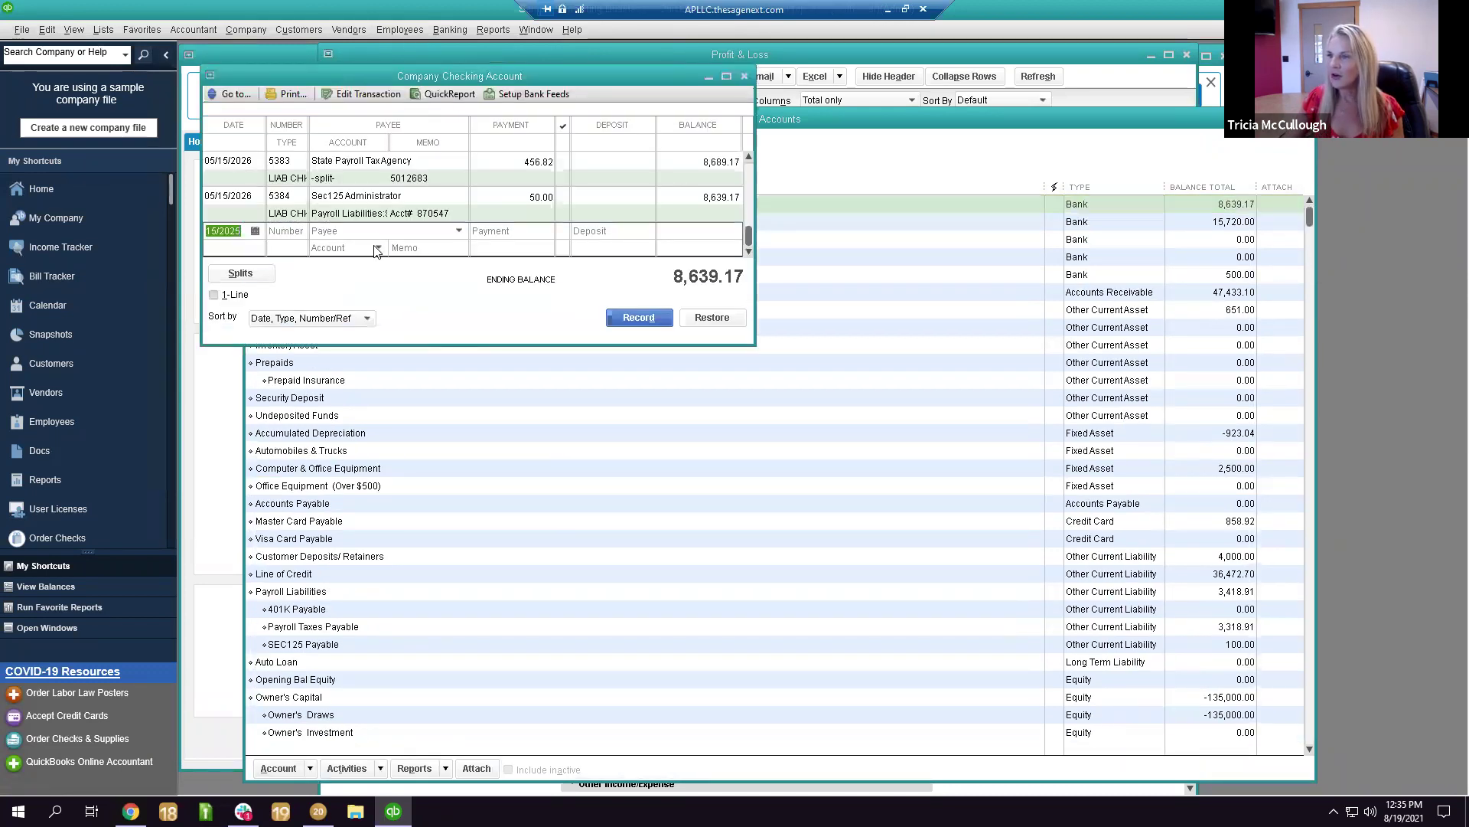
{"action": "left_click", "coordinate": [726, 75]}
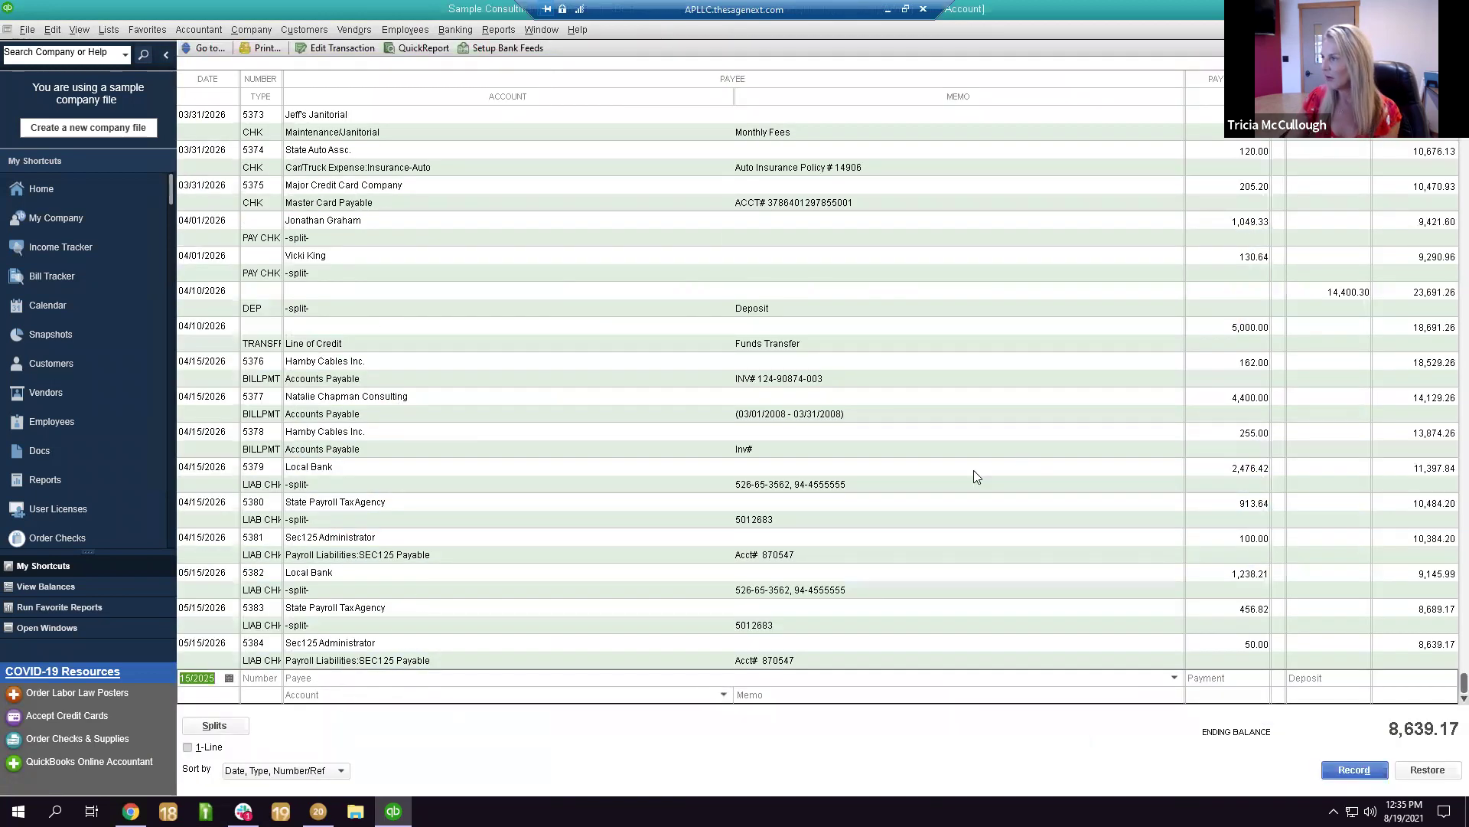
{"action": "left_click", "coordinate": [1442, 29]}
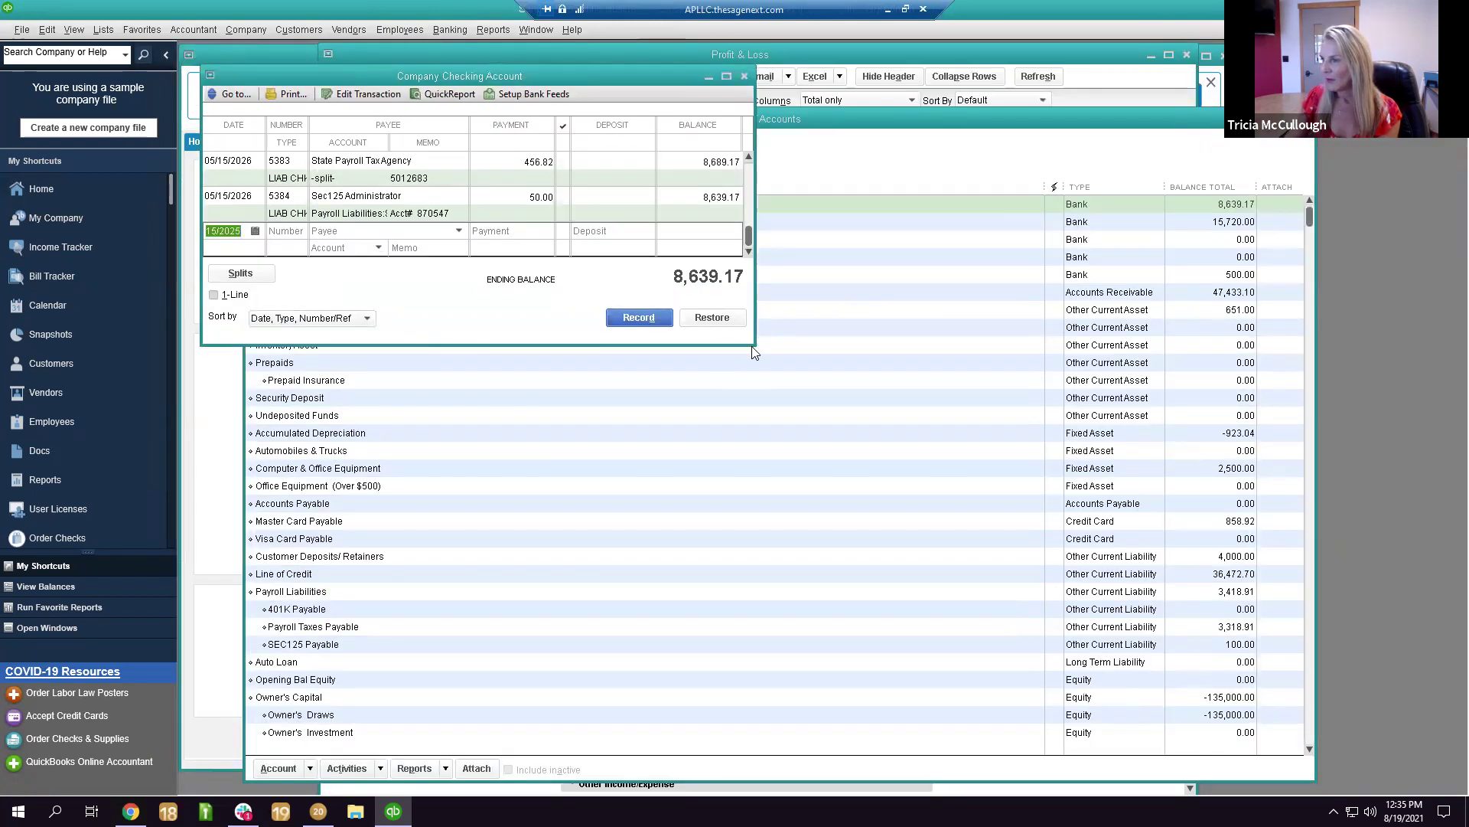
Record a 10.00 payment to Local Coffee Shoppe in the checking register, categorized as Meals and Entertainment.
{"action": "left_click", "coordinate": [366, 443]}
{"action": "type", "text": "Local Bank"}
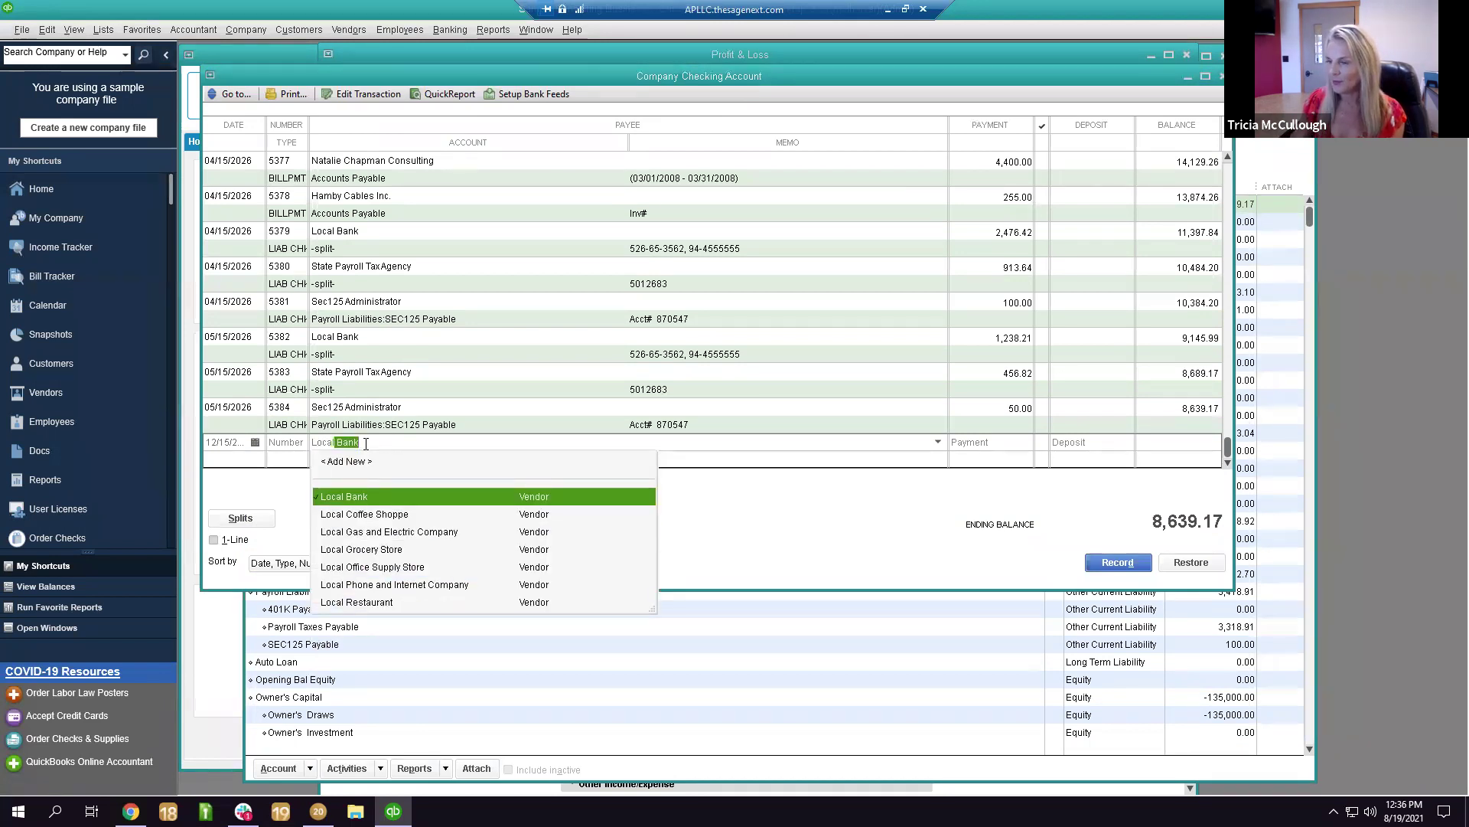
{"action": "key", "text": "Down"}
{"action": "key", "text": "Tab"}
{"action": "type", "text": "10"}
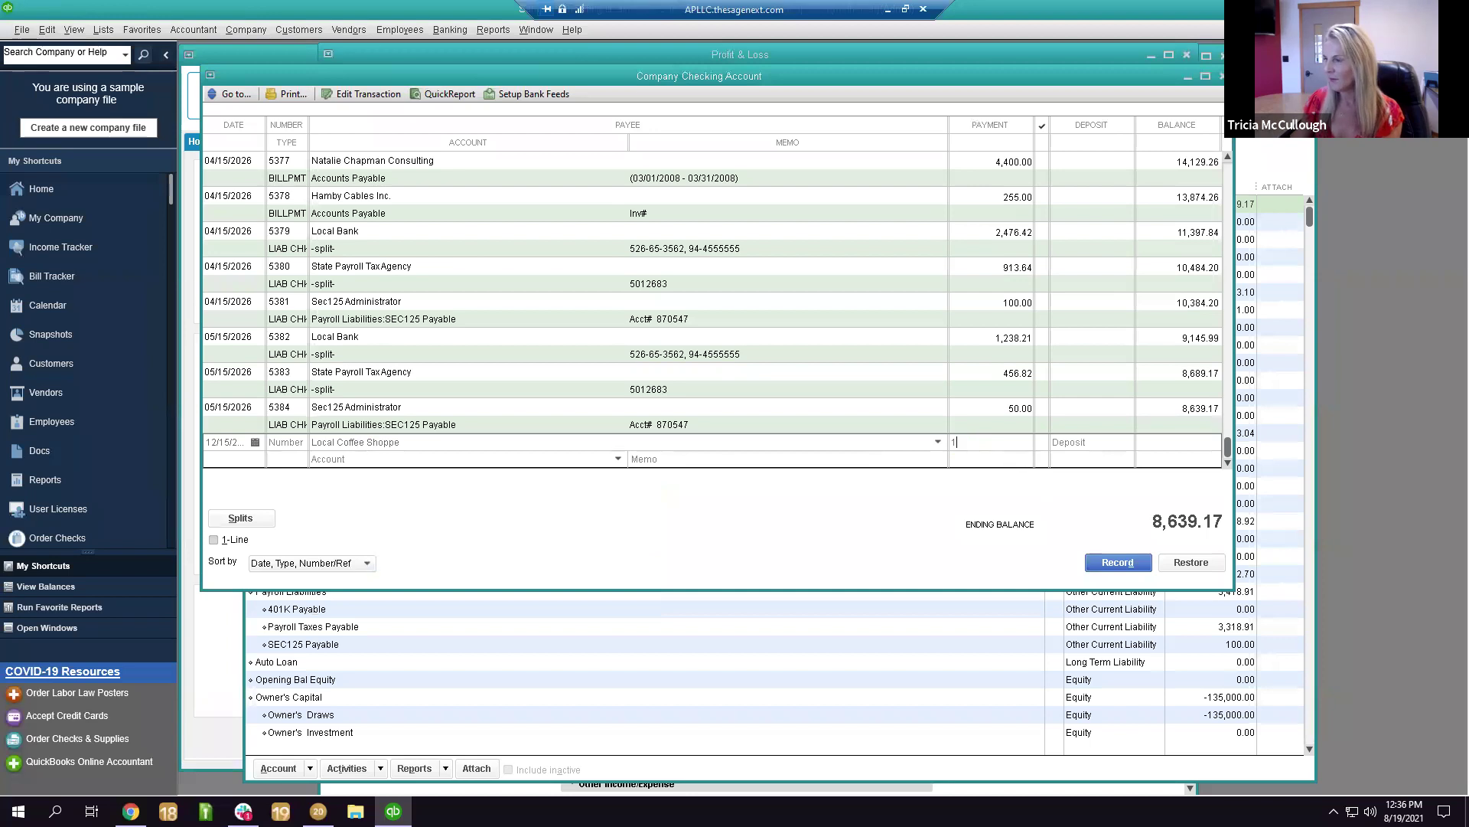
{"action": "key", "text": "Tab"}
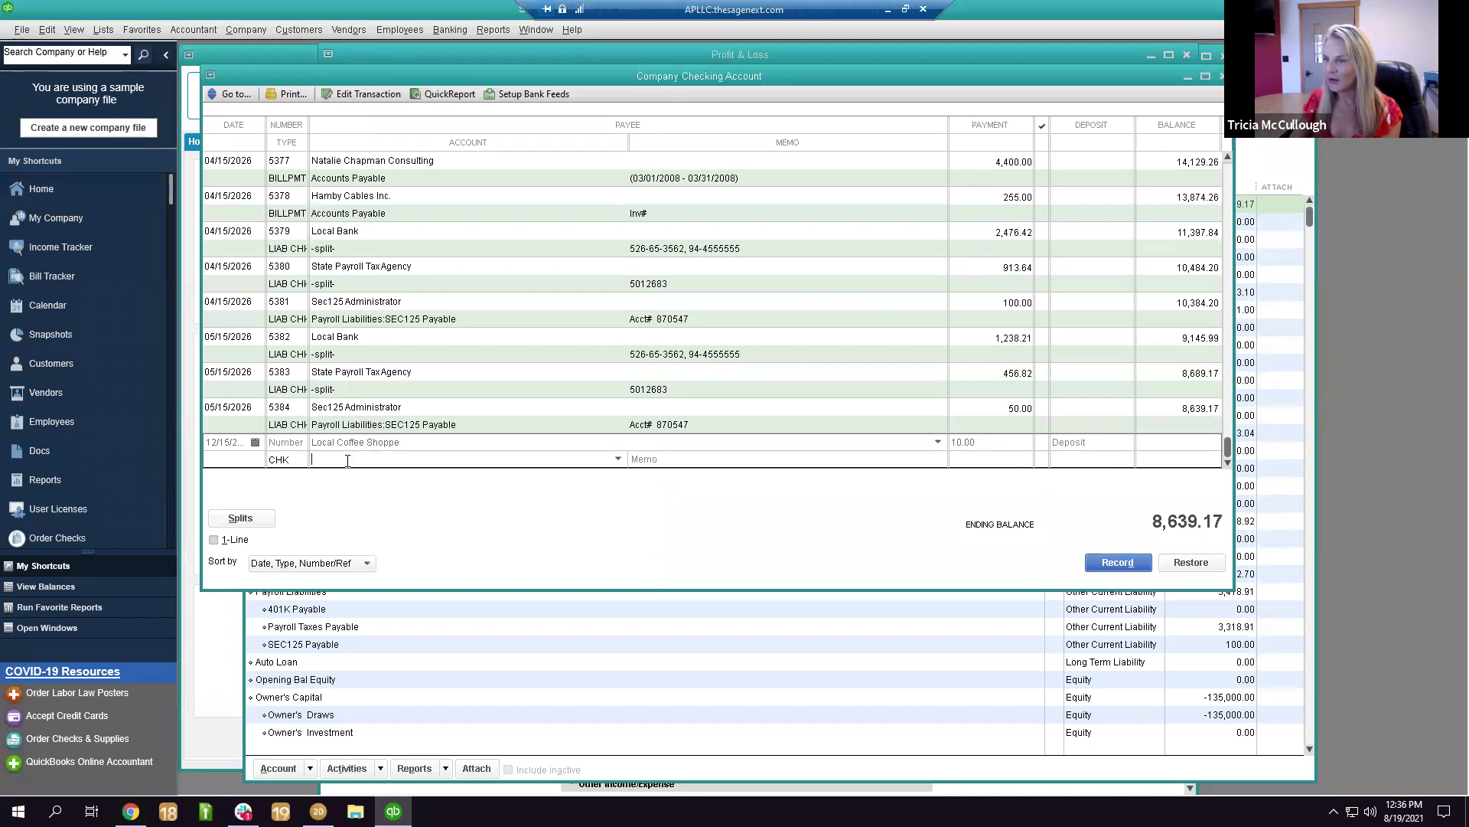
{"action": "type", "text": "mea"}
{"action": "key", "text": "Tab"}
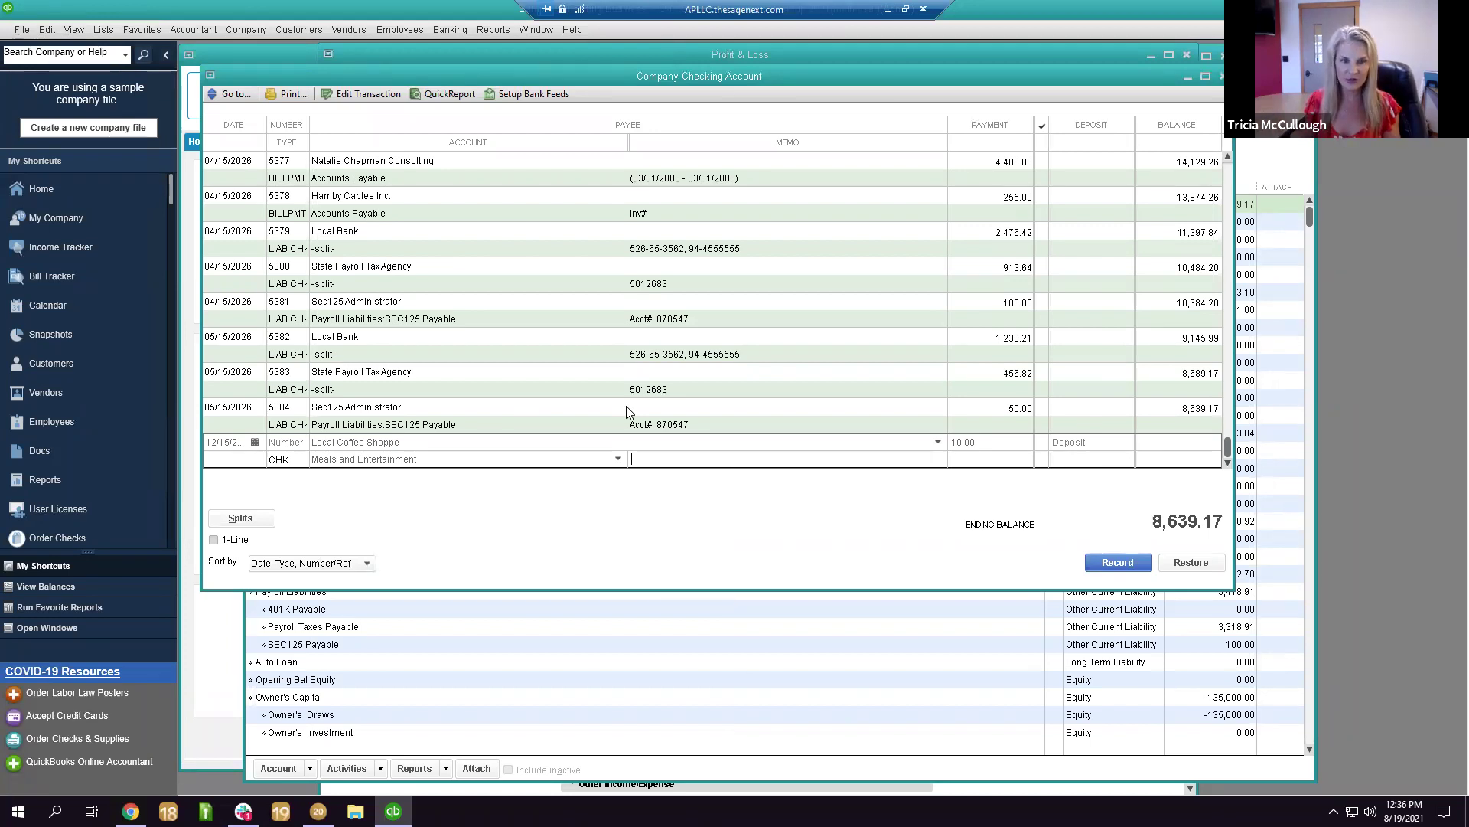
{"action": "left_click", "coordinate": [1117, 563]}
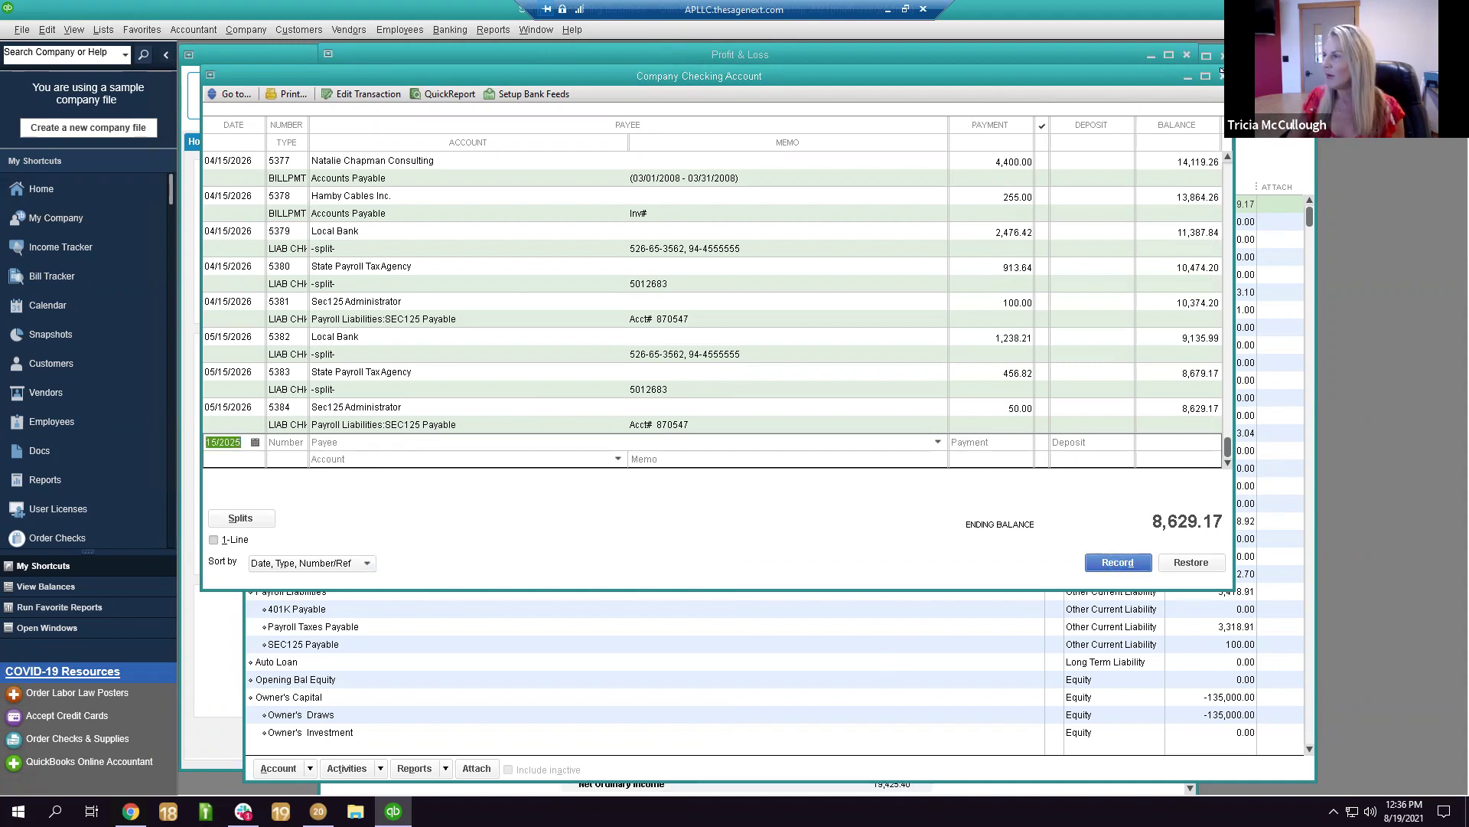
Close the checking register and the Chart of Accounts, and return to the blank check, repositioning its window.
{"action": "left_click", "coordinate": [1222, 76]}
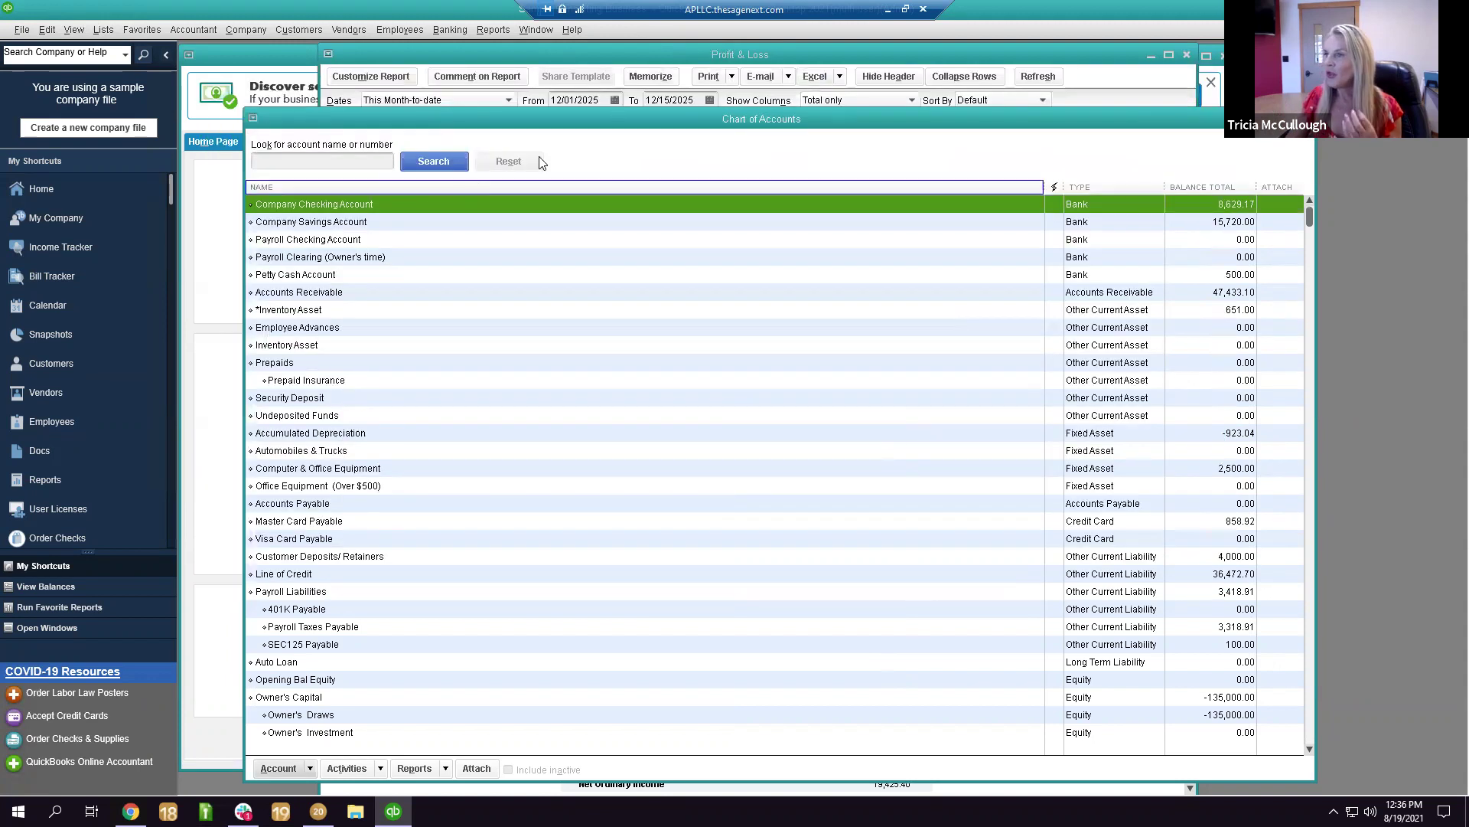
{"action": "key", "text": "ctrl+w"}
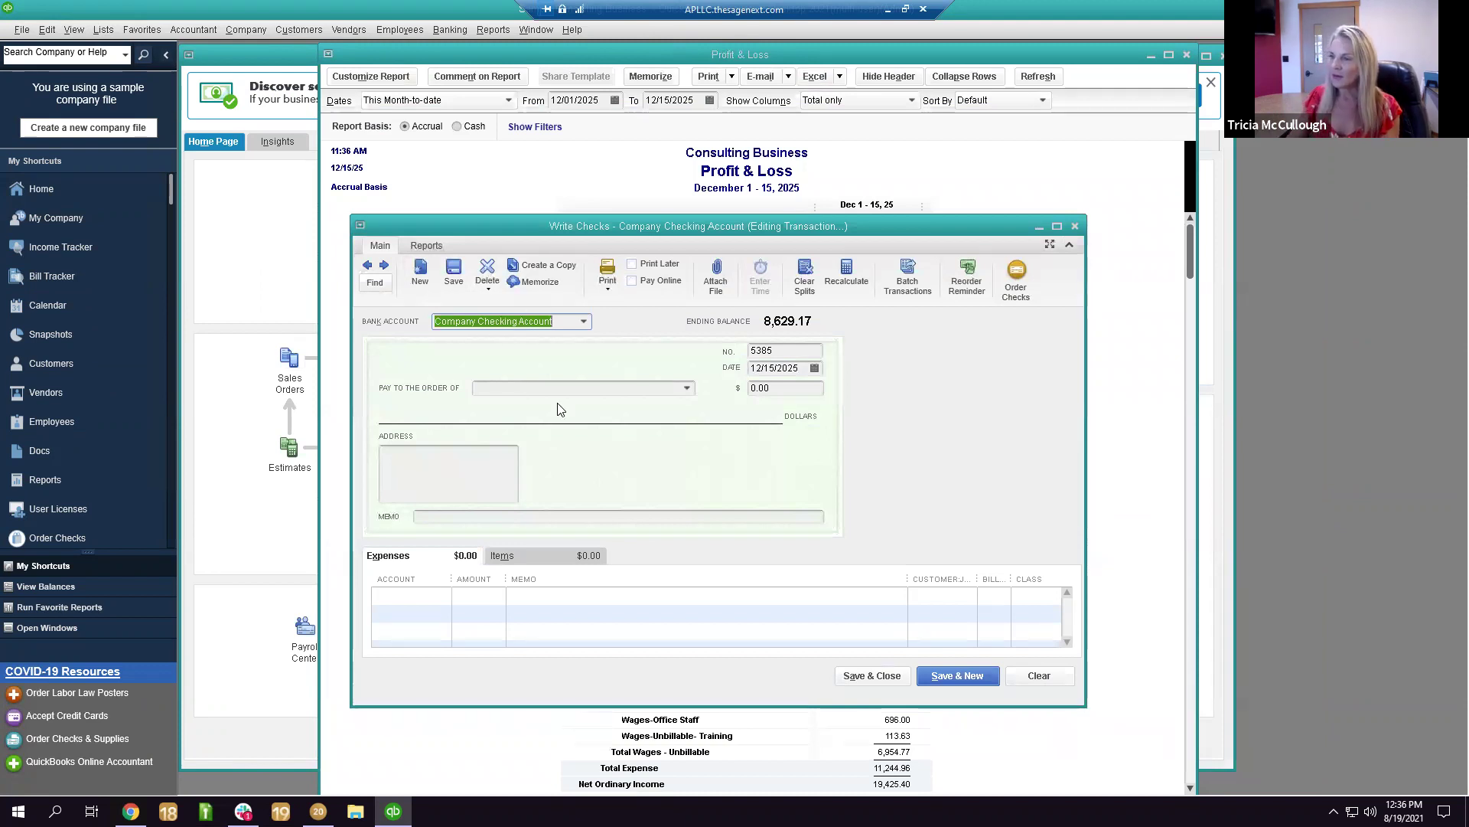
{"action": "left_click", "coordinate": [449, 29]}
{"action": "left_click", "coordinate": [459, 47]}
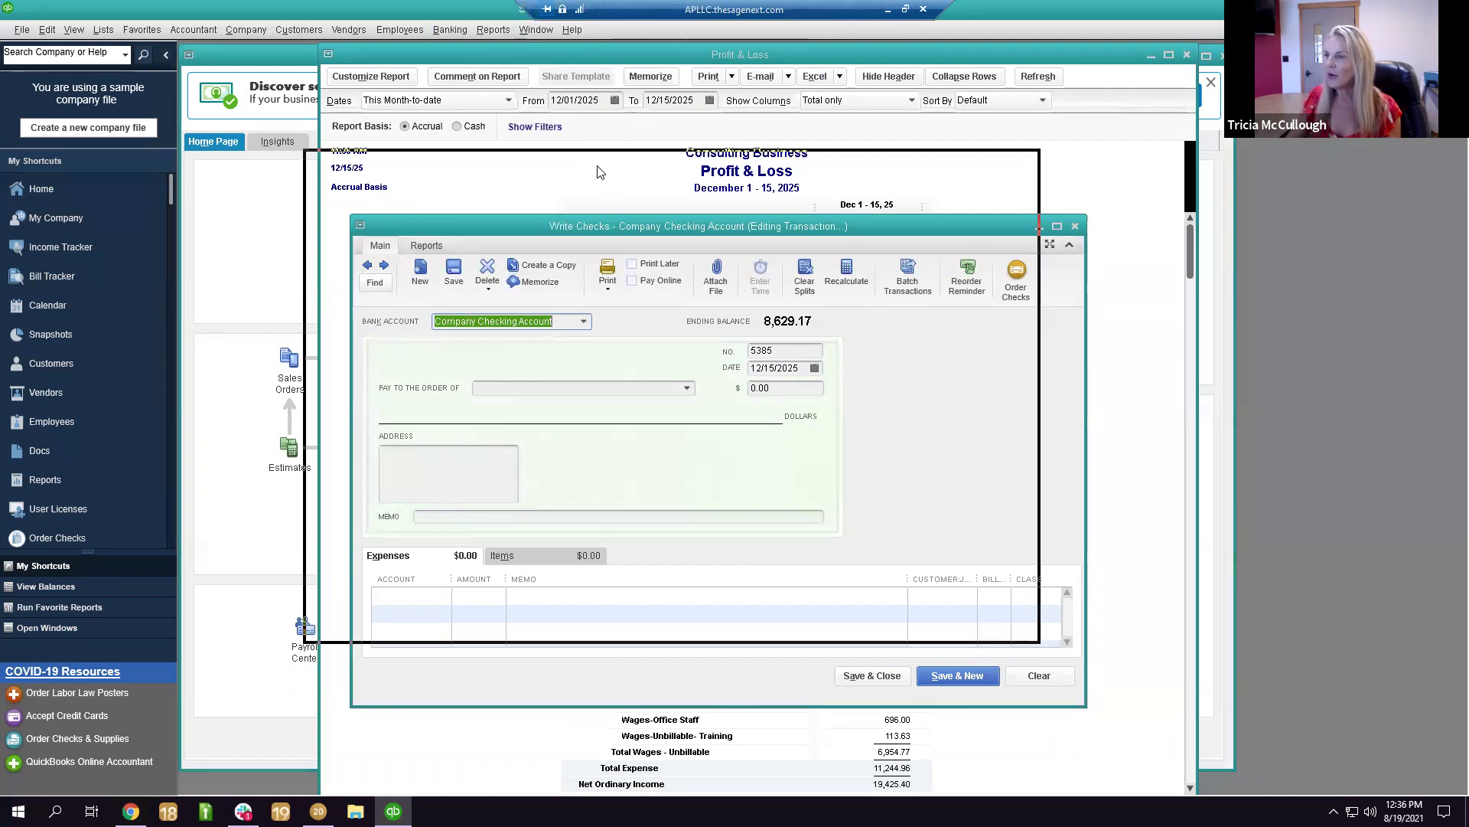
{"action": "left_click_drag", "start_coordinate": [598, 171], "coordinate": [598, 171]}
Enter Lowes as the check's payee and quick-add it to the name list as a vendor.
{"action": "left_click", "coordinate": [553, 322]}
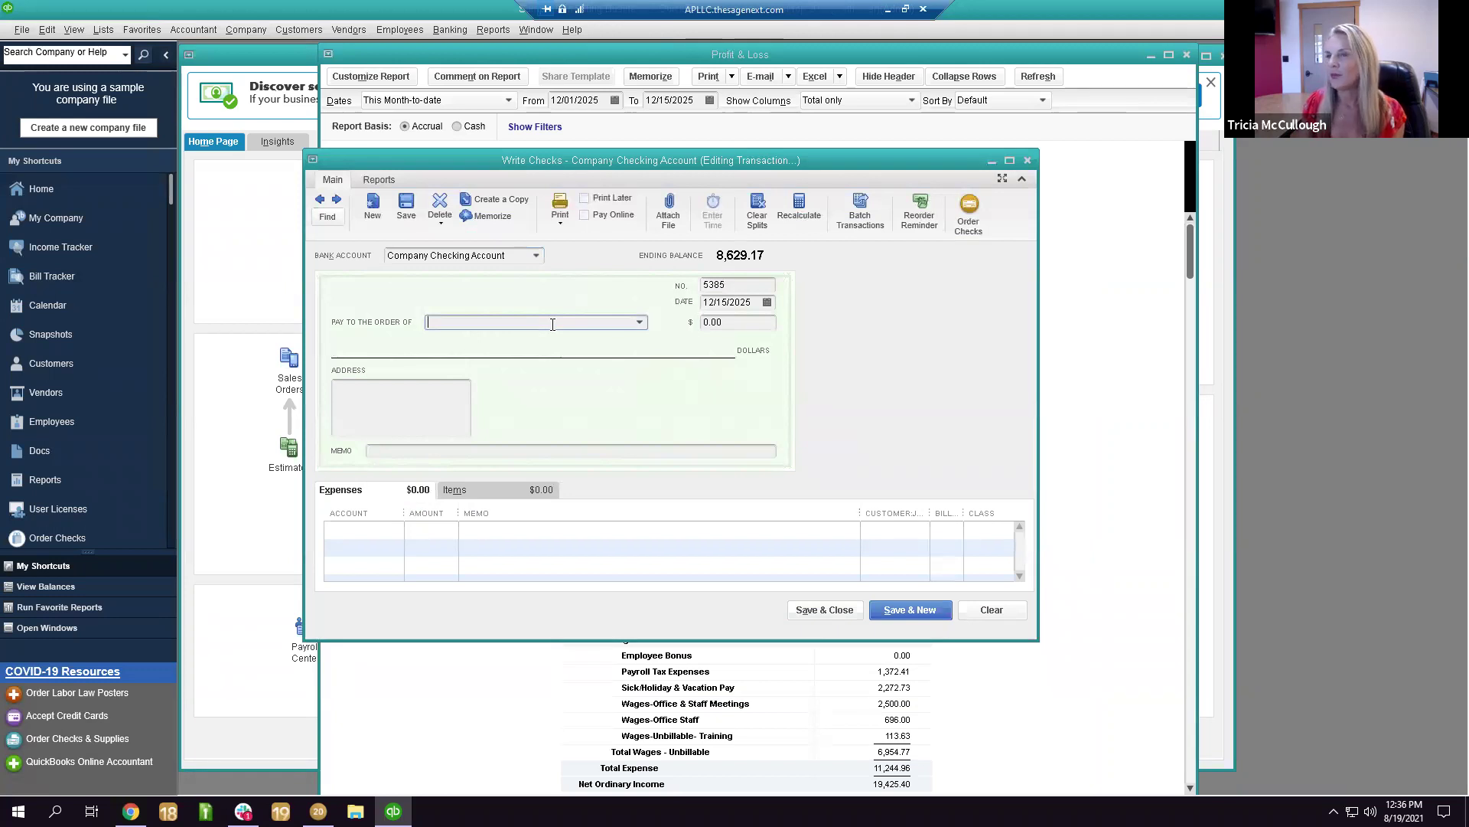
{"action": "type", "text": "Lowes"}
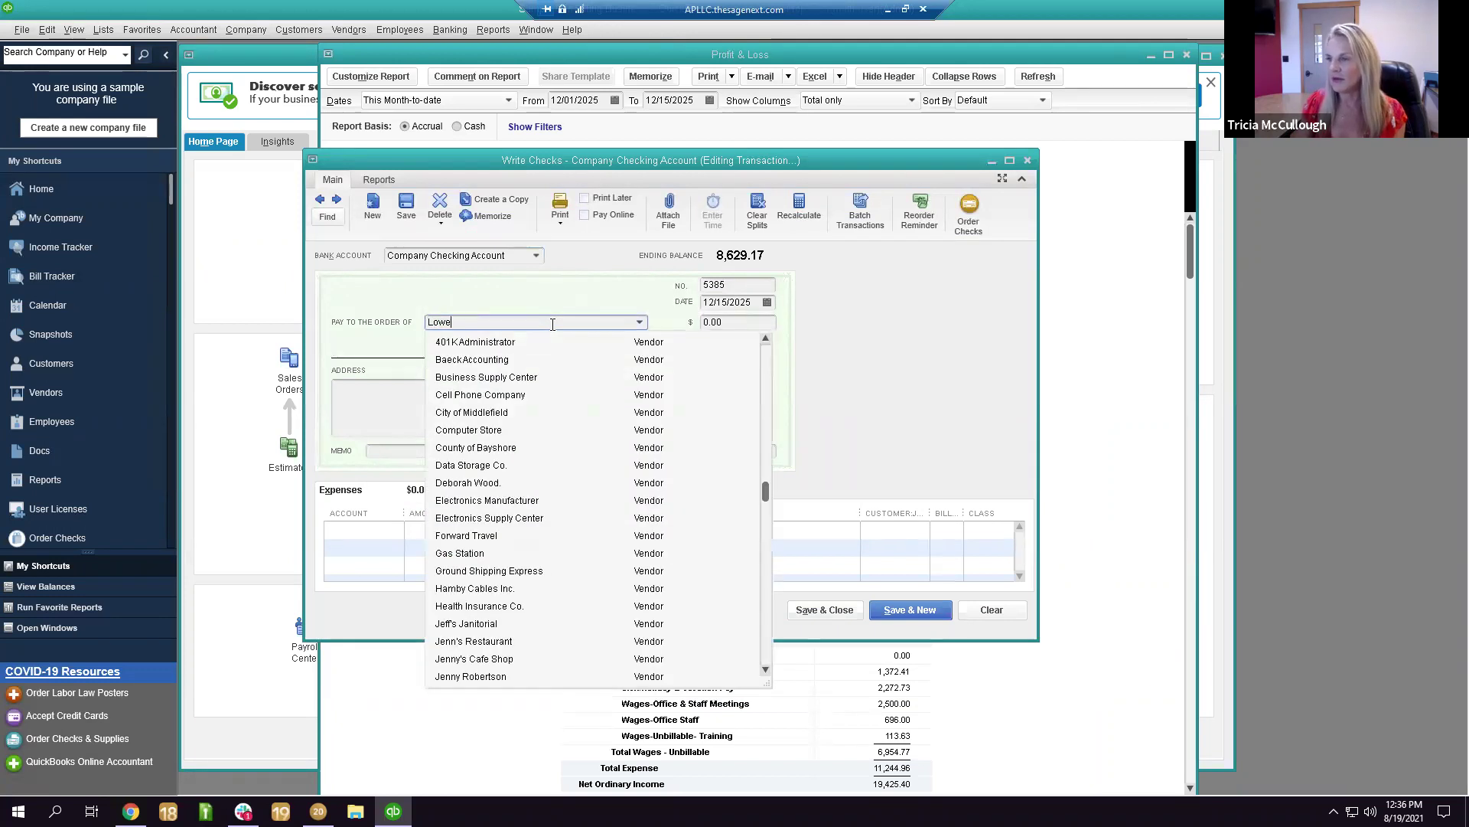
{"action": "key", "text": "Tab"}
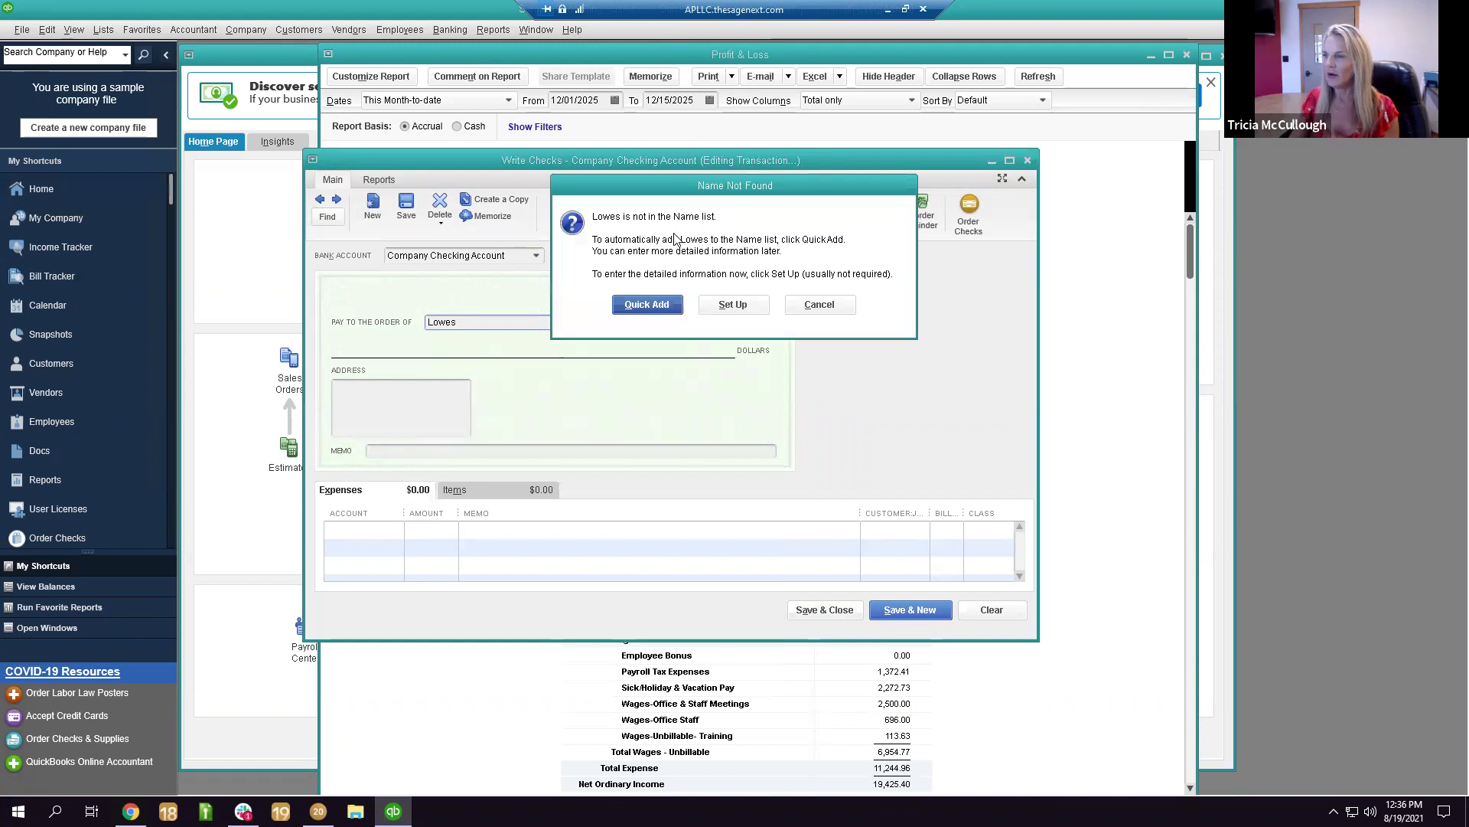
{"action": "left_click", "coordinate": [647, 305]}
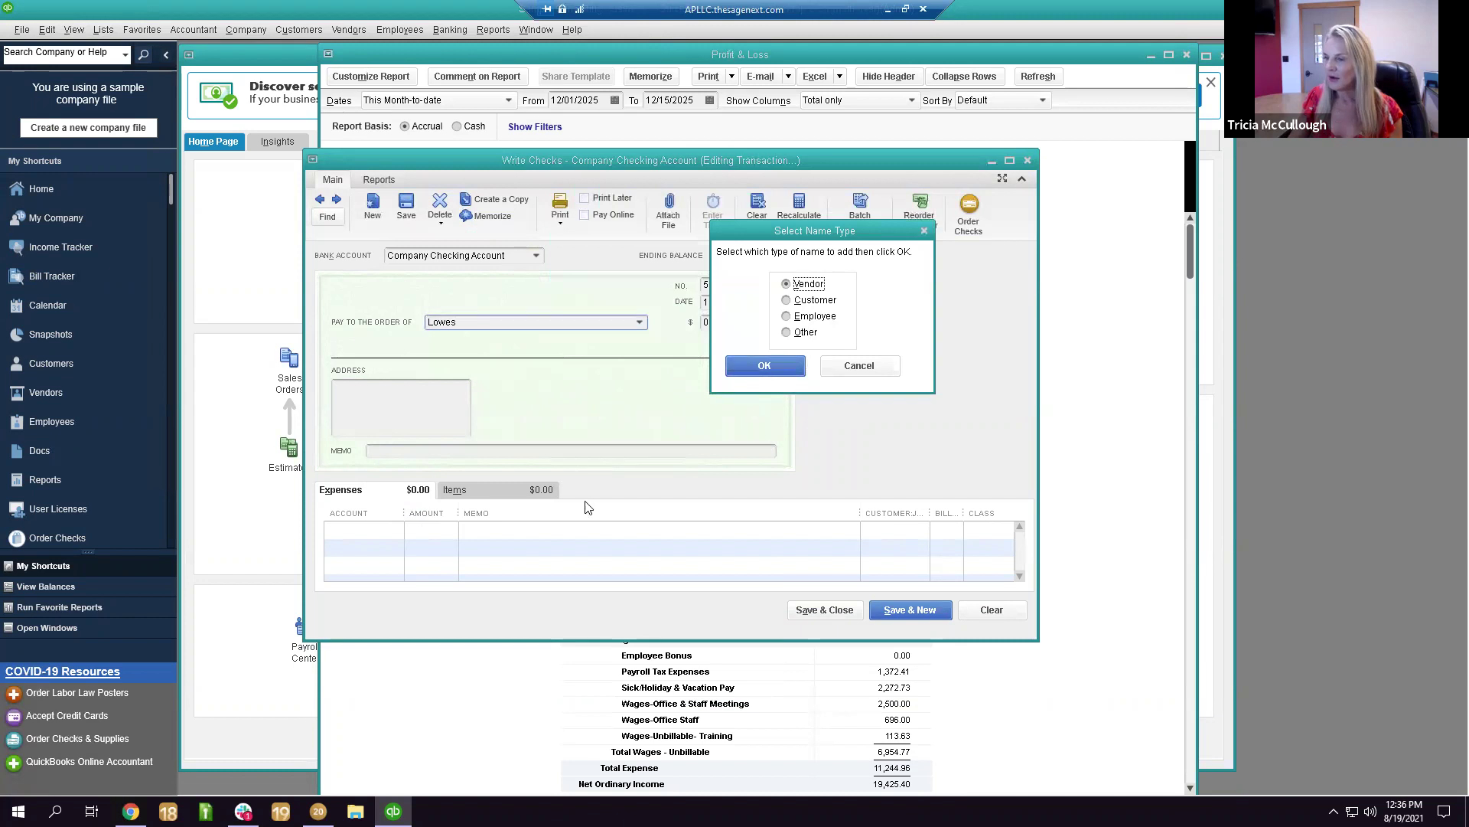
{"action": "left_click", "coordinate": [769, 362]}
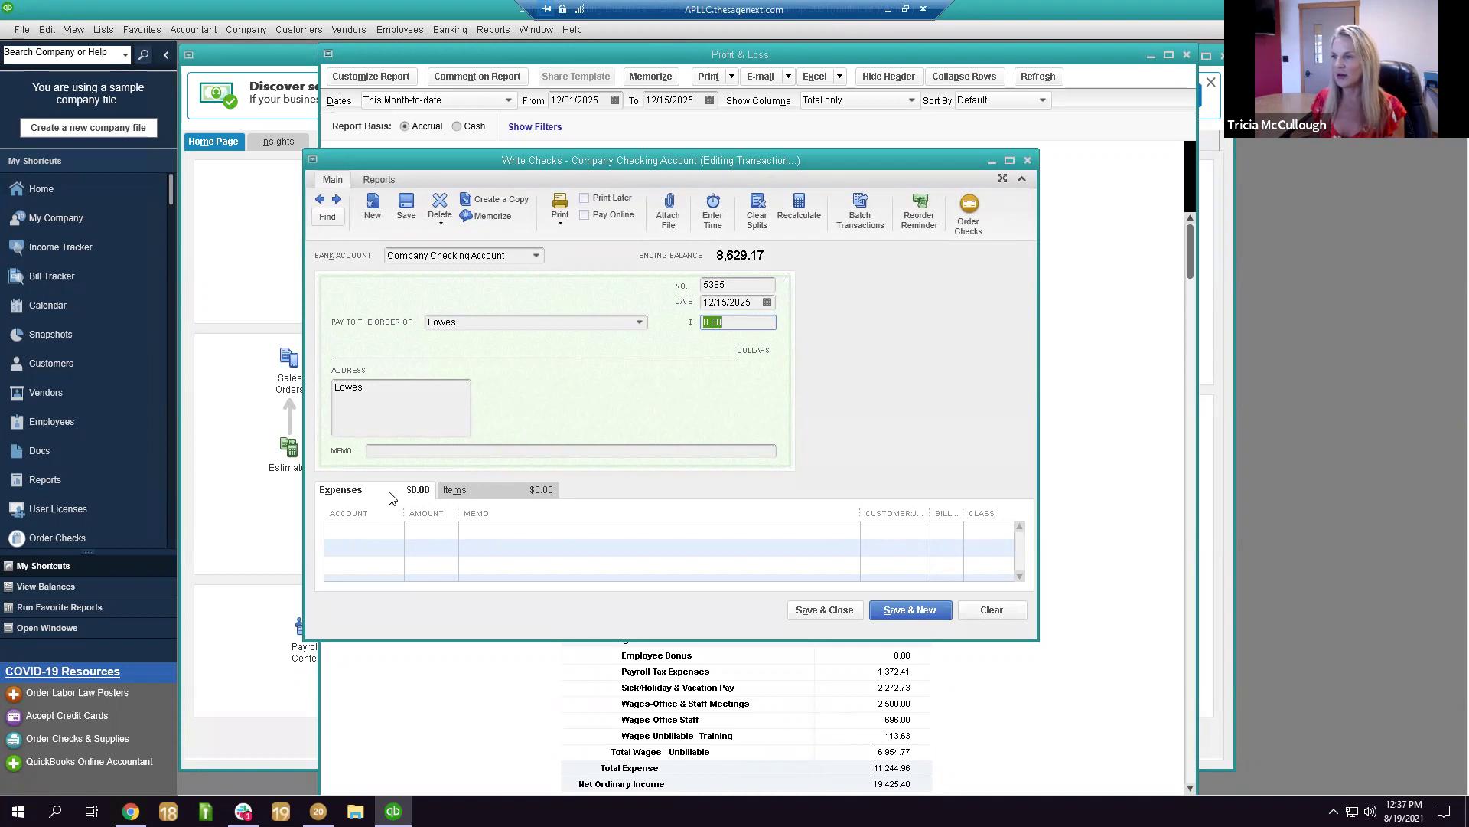
Add a Flooring item line for 10,000.00 to the Lowes check, update the item's cost to match, and save and close the check.
{"action": "left_click", "coordinate": [374, 529]}
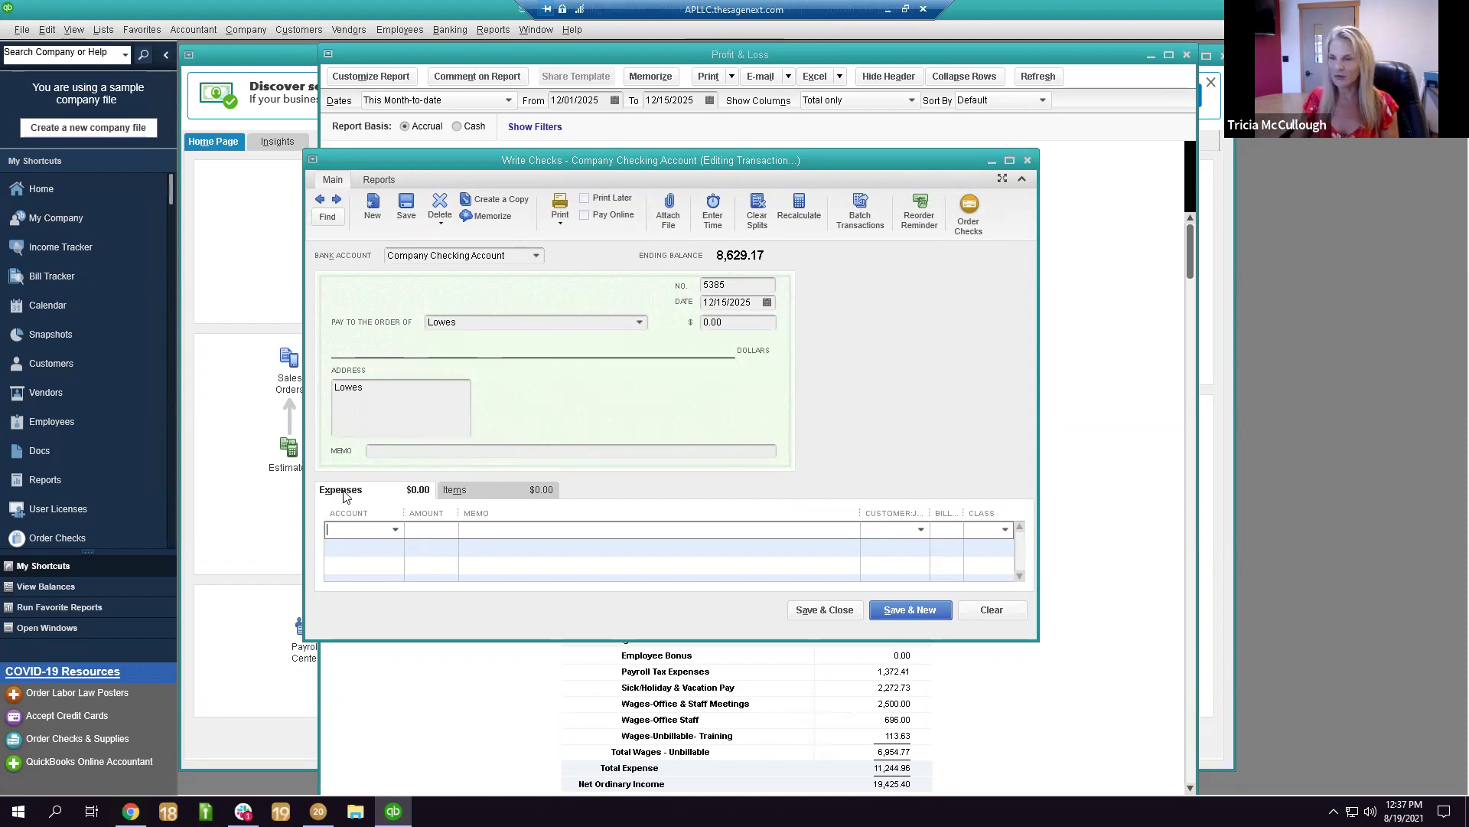
{"action": "left_click", "coordinate": [493, 491]}
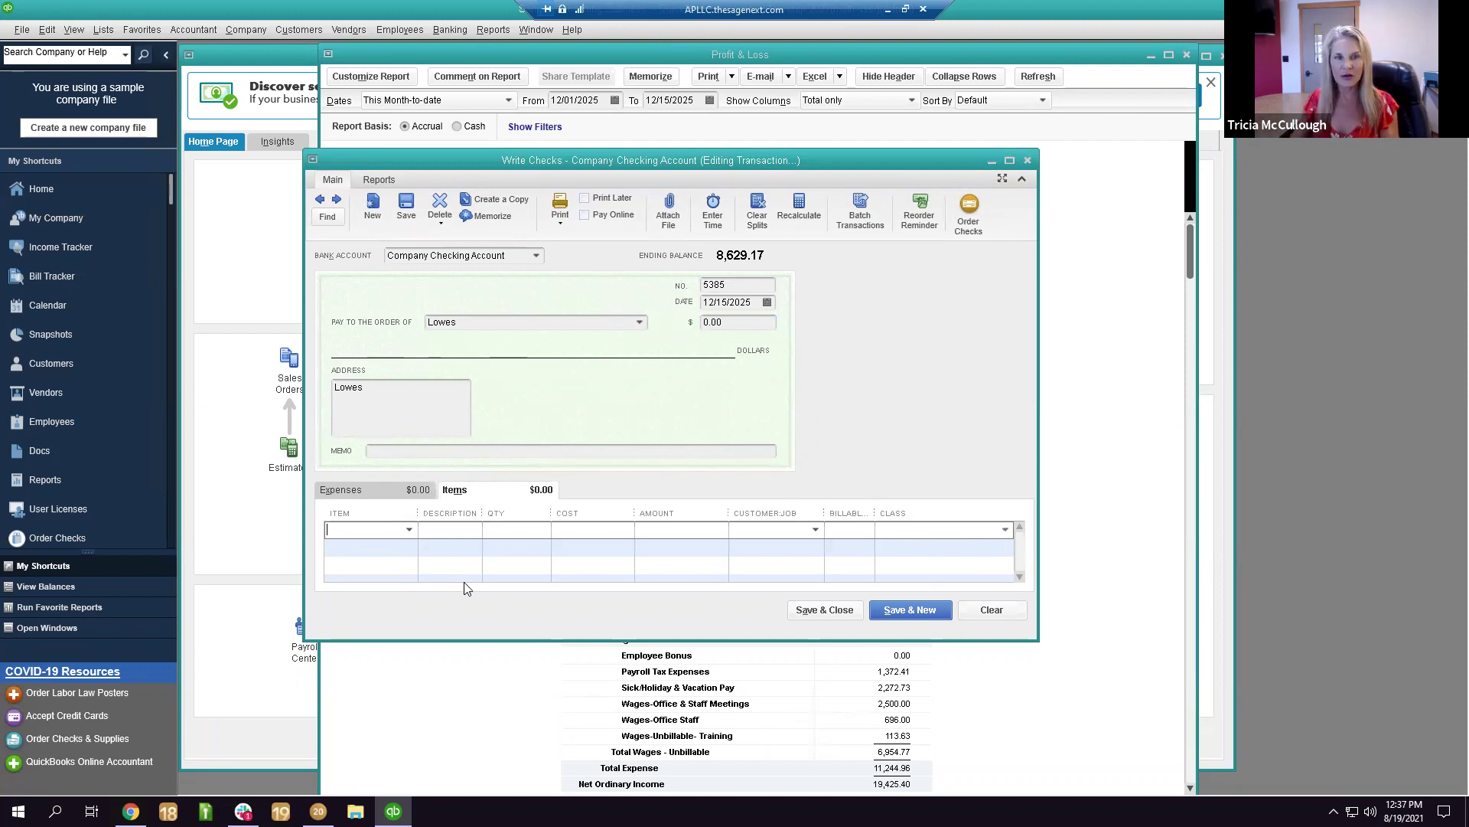
{"action": "type", "text": "Flo"}
{"action": "key", "text": "Tab"}
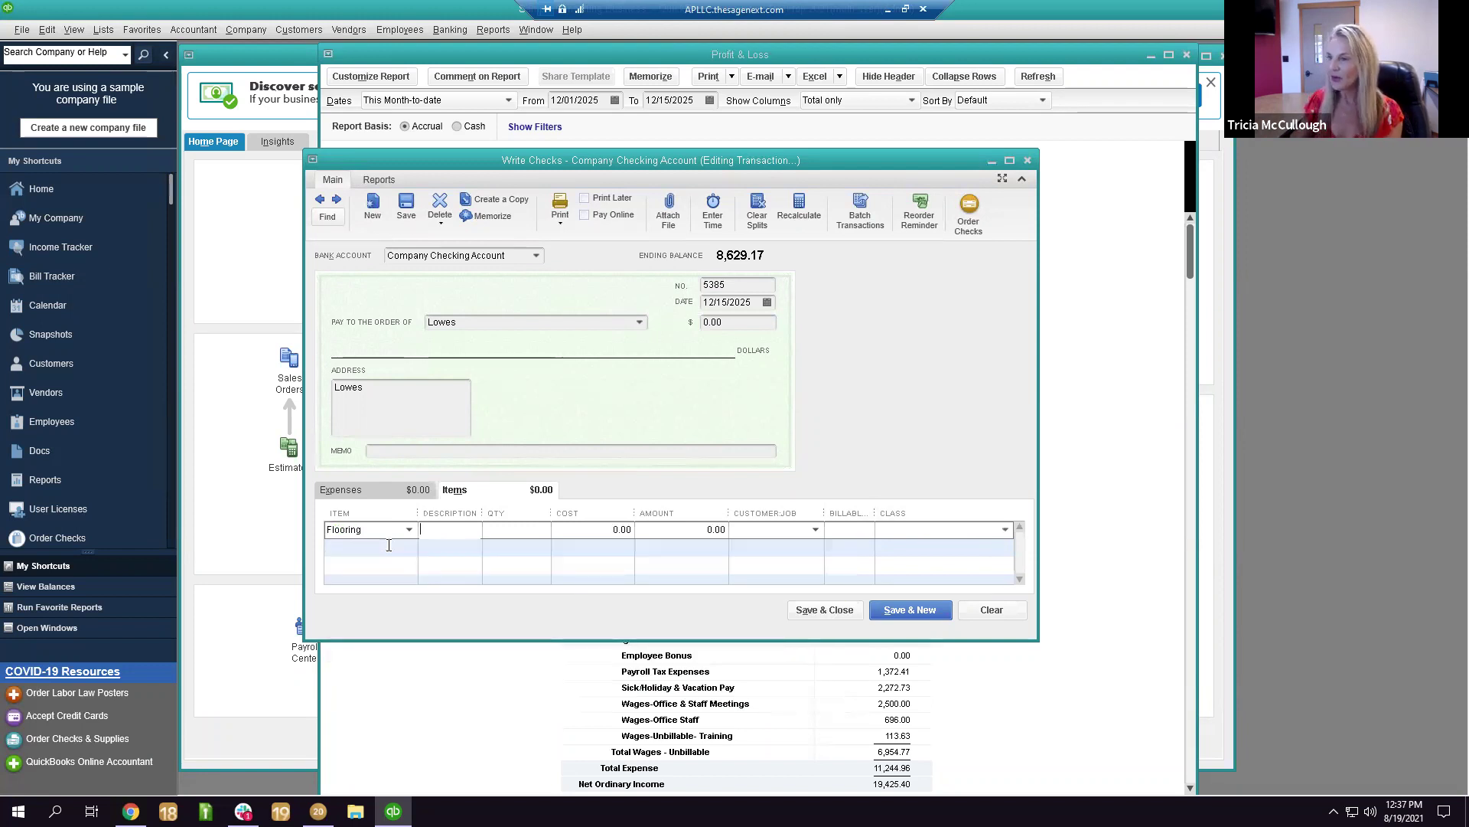
{"action": "left_click", "coordinate": [716, 529]}
{"action": "type", "text": "1000"}
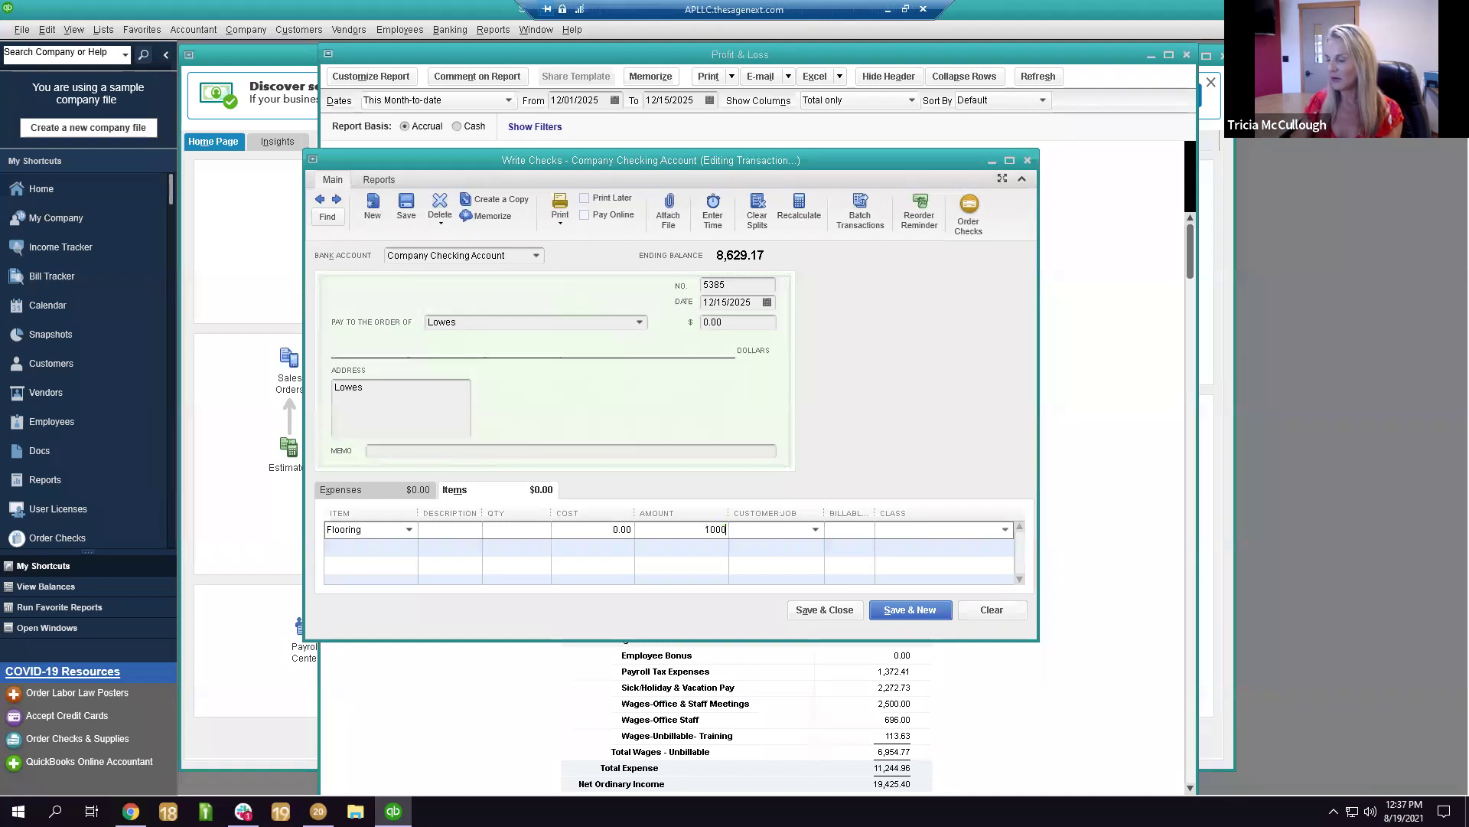
{"action": "type", "text": "0.0"}
{"action": "key", "text": "Tab"}
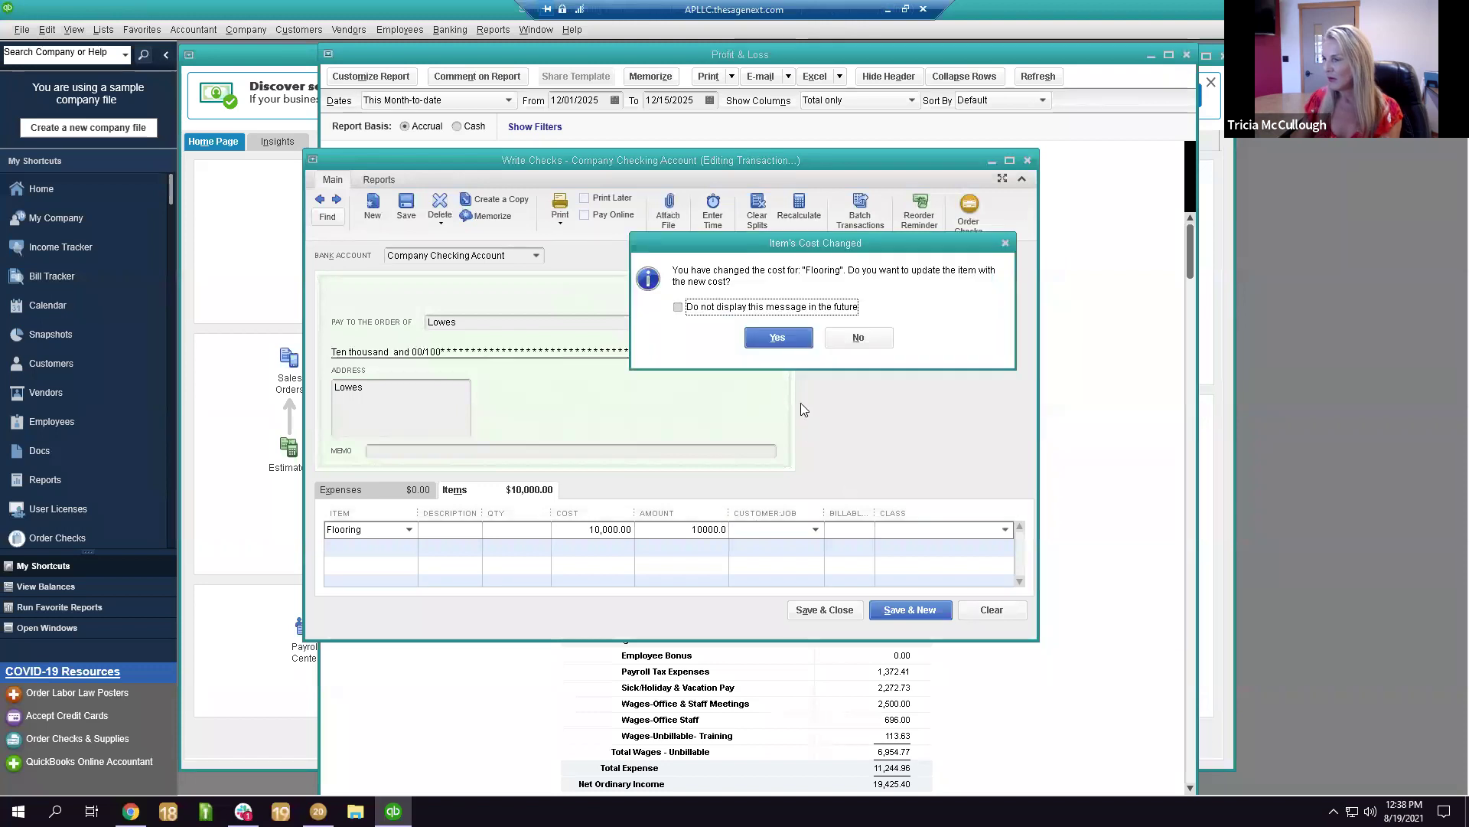
{"action": "left_click", "coordinate": [777, 336]}
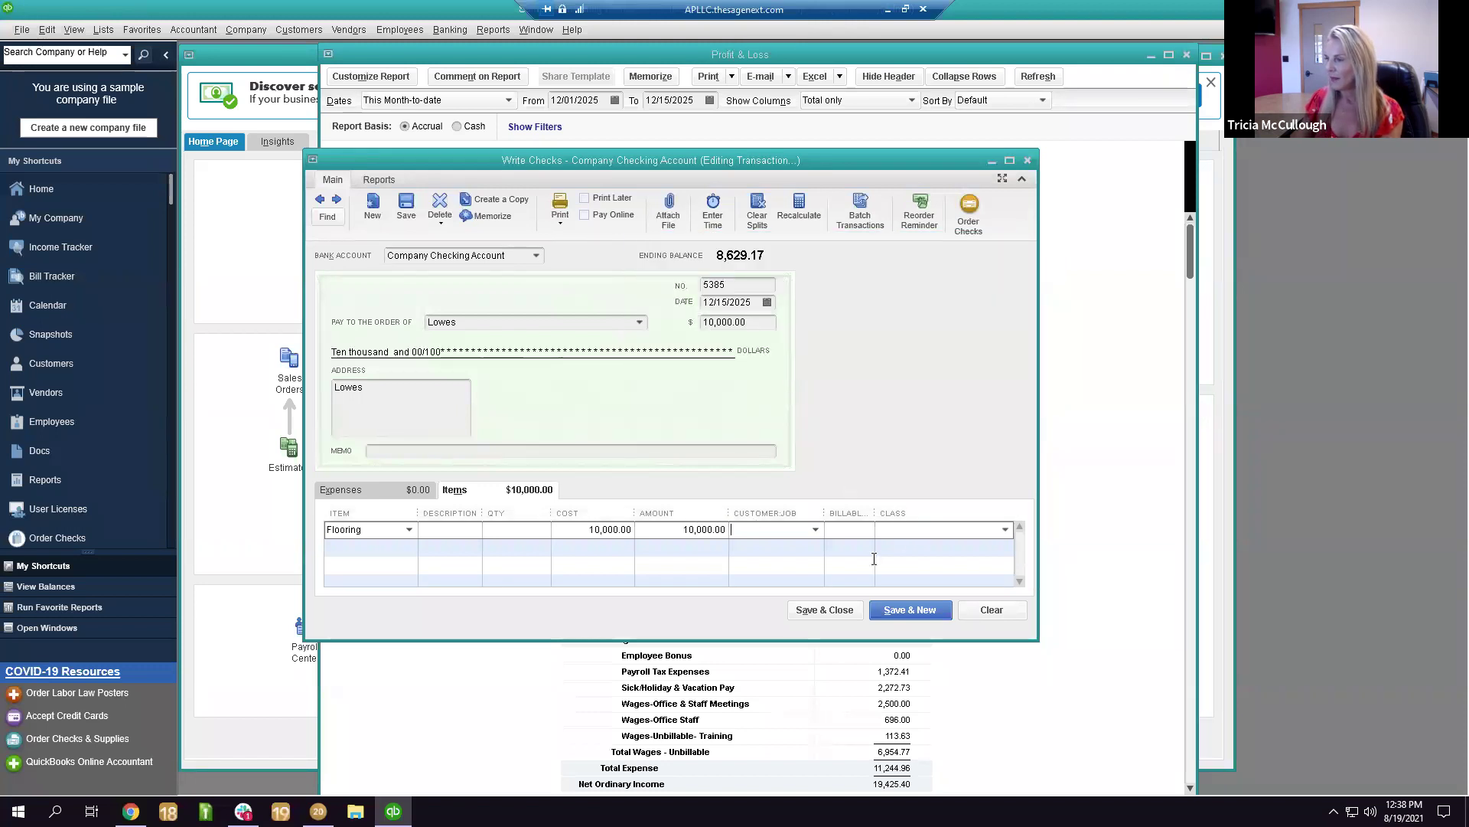
{"action": "left_click", "coordinate": [836, 614]}
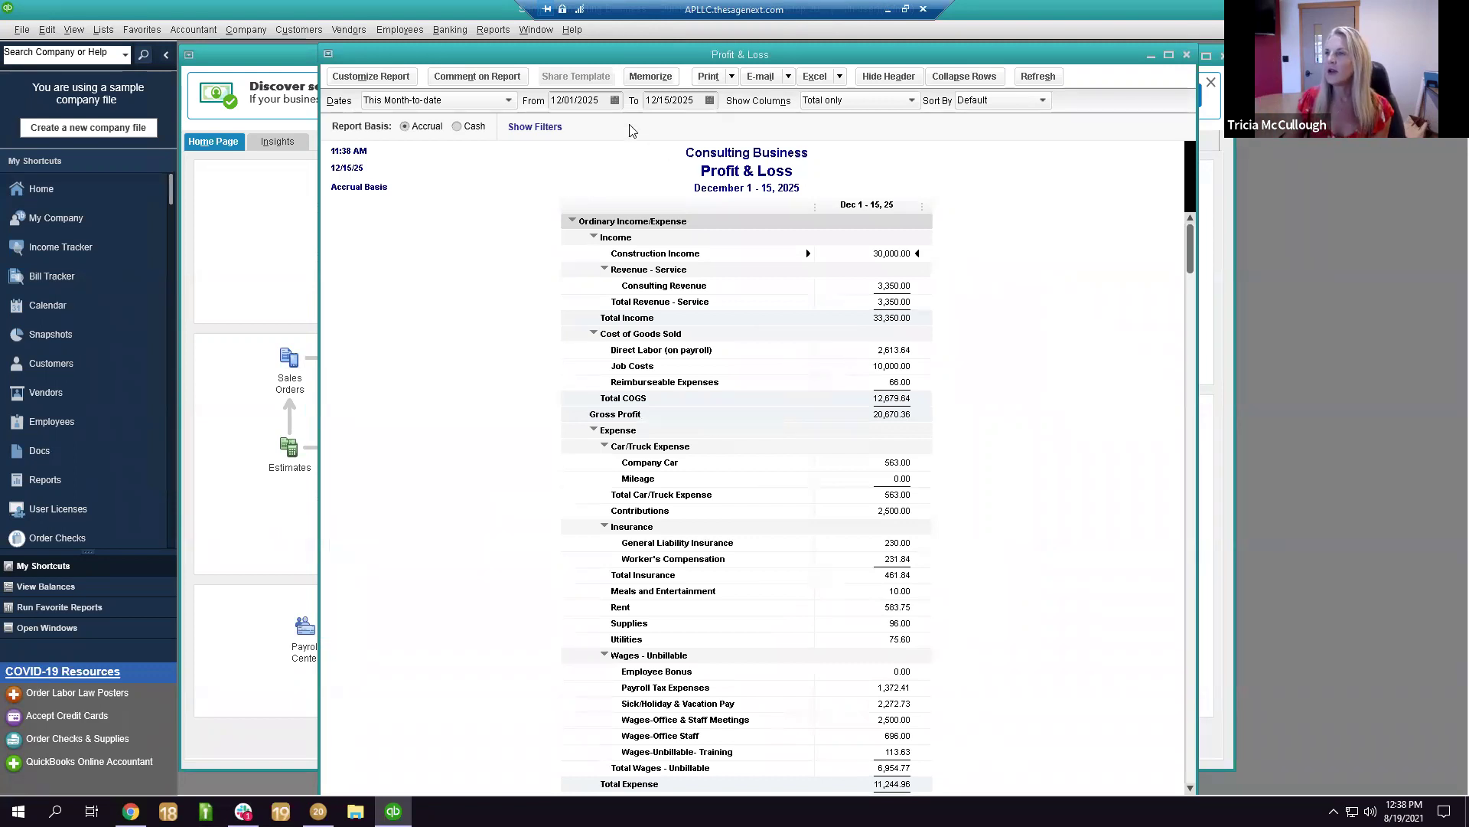
Drill into the Construction Income amount to view its transaction detail, and return to the Profit & Loss report.
{"action": "left_click", "coordinate": [494, 30]}
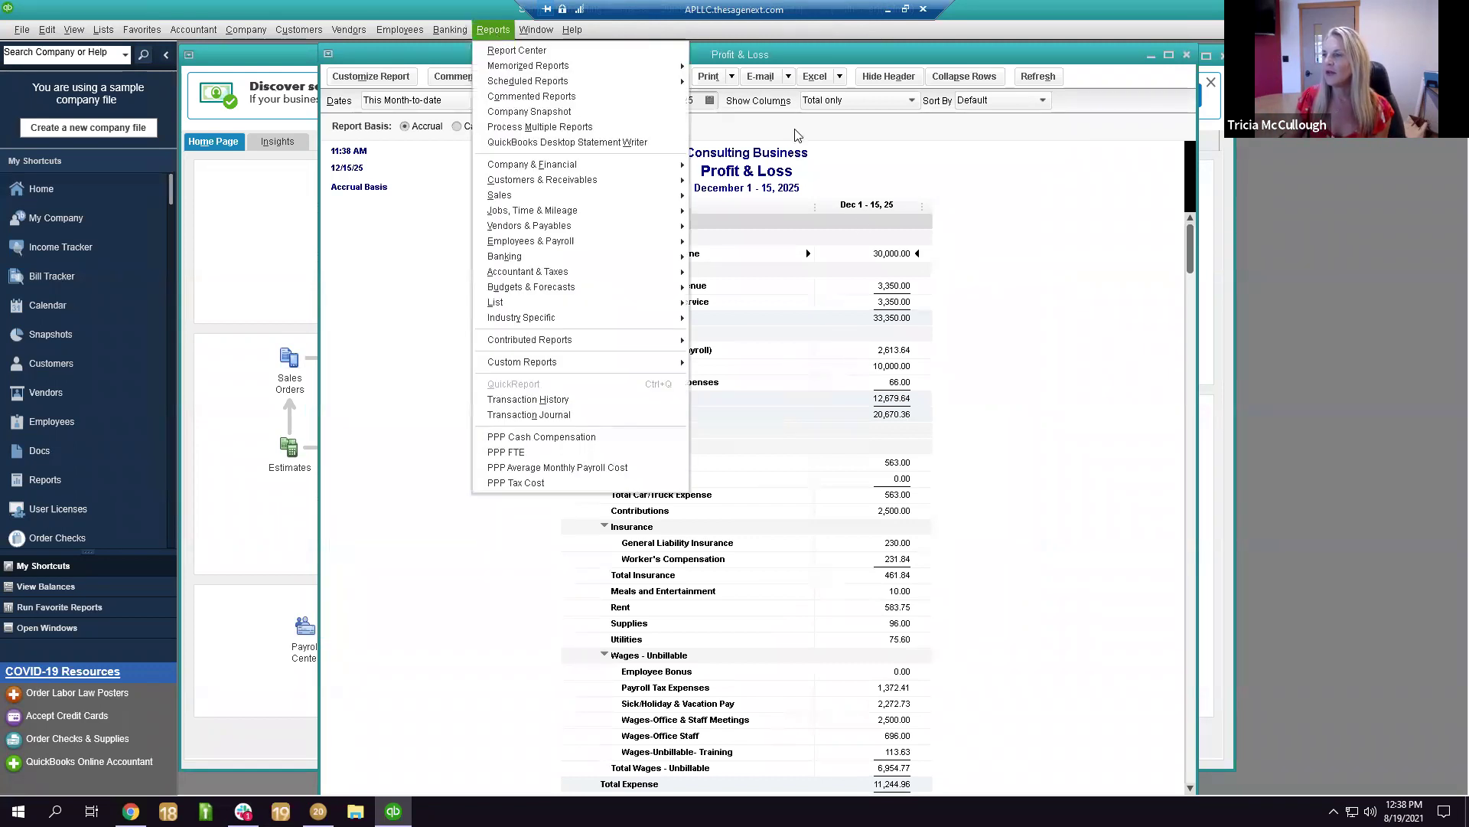
{"action": "double_click", "coordinate": [885, 253]}
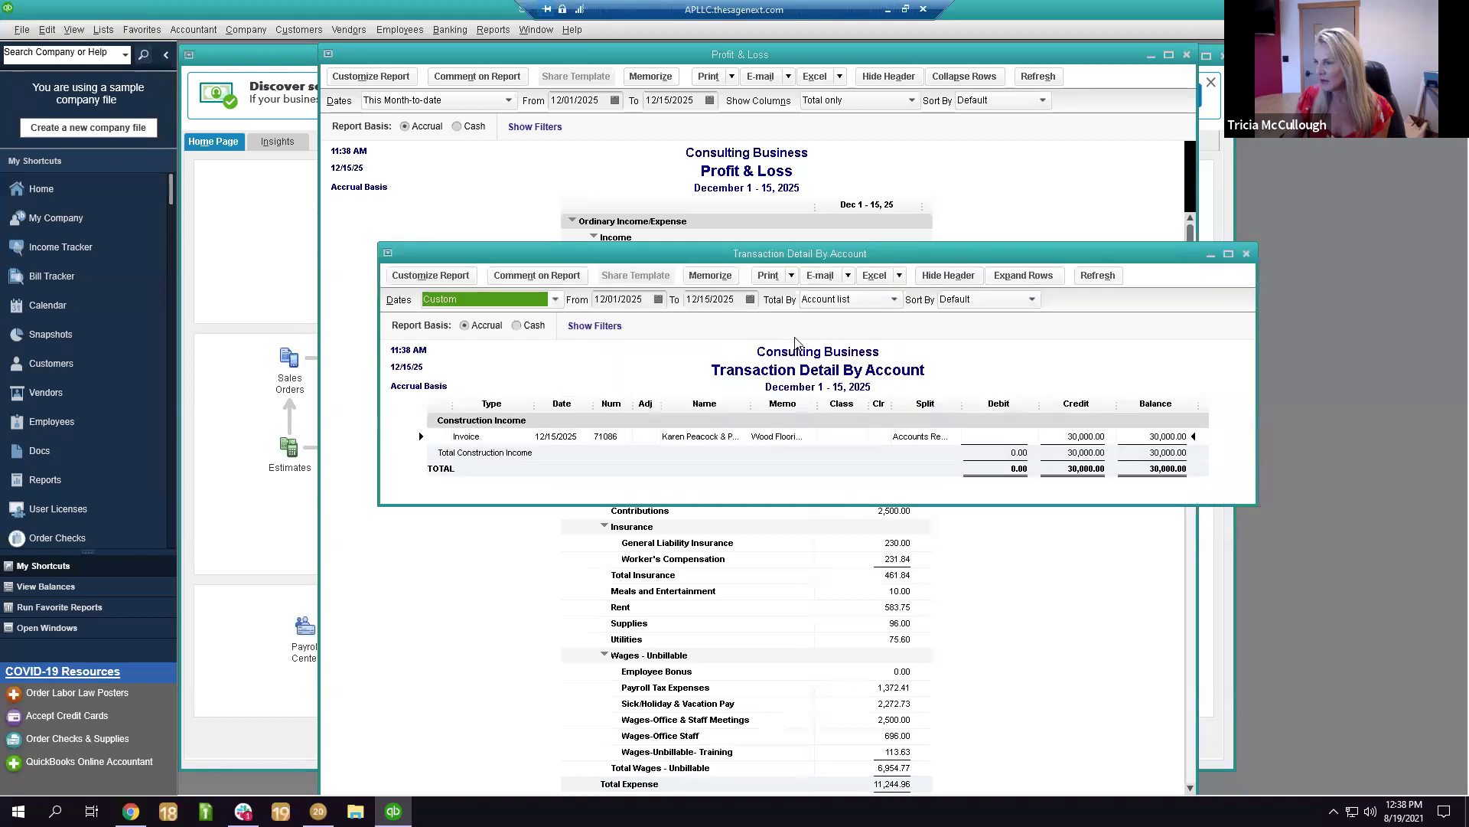
{"action": "left_click", "coordinate": [948, 188]}
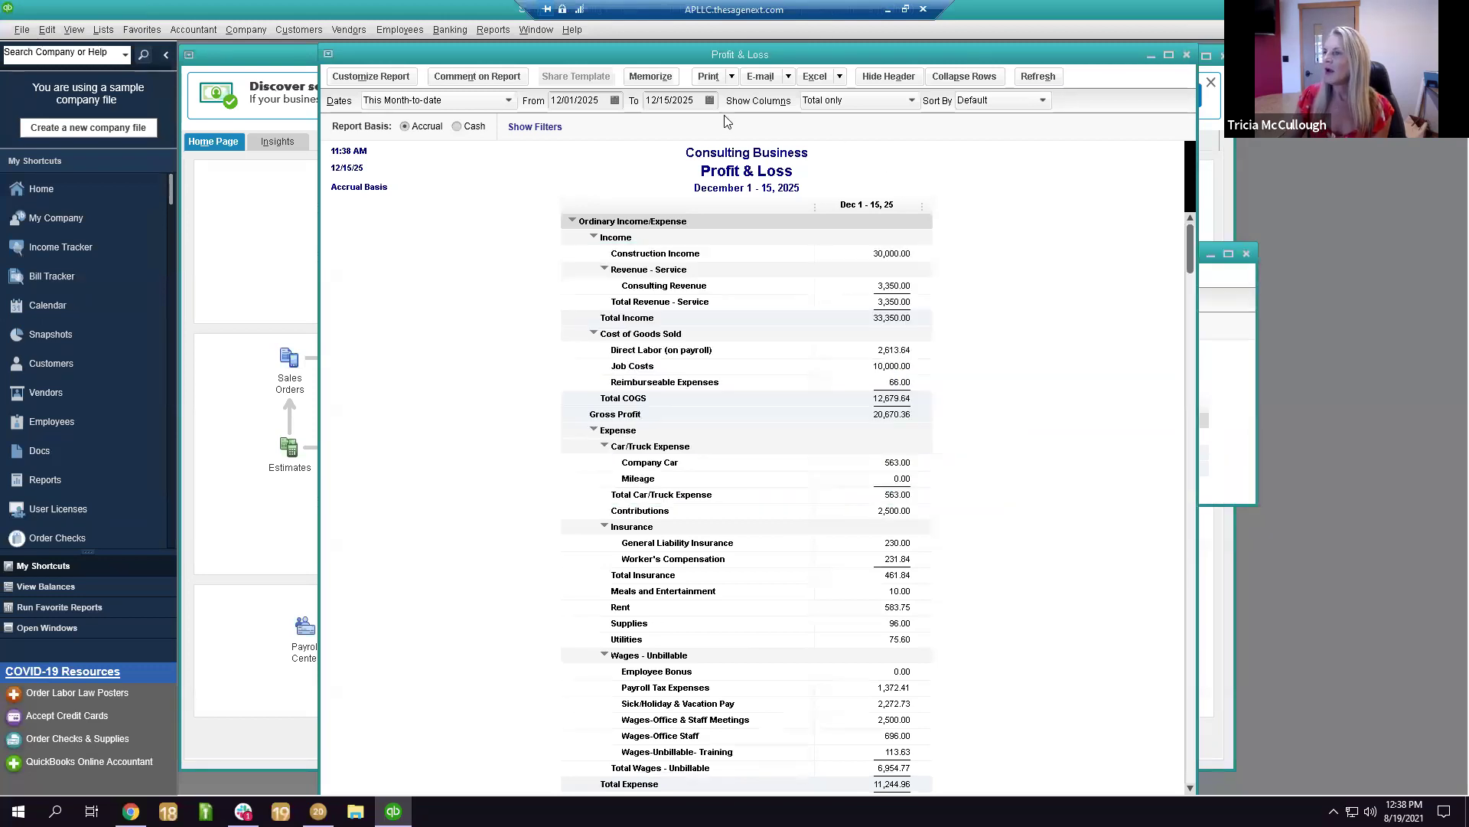
Run the Job Profitability Detail report for the customer invoiced for flooring, and reposition its window to examine the Flooring line.
{"action": "left_click", "coordinate": [482, 32]}
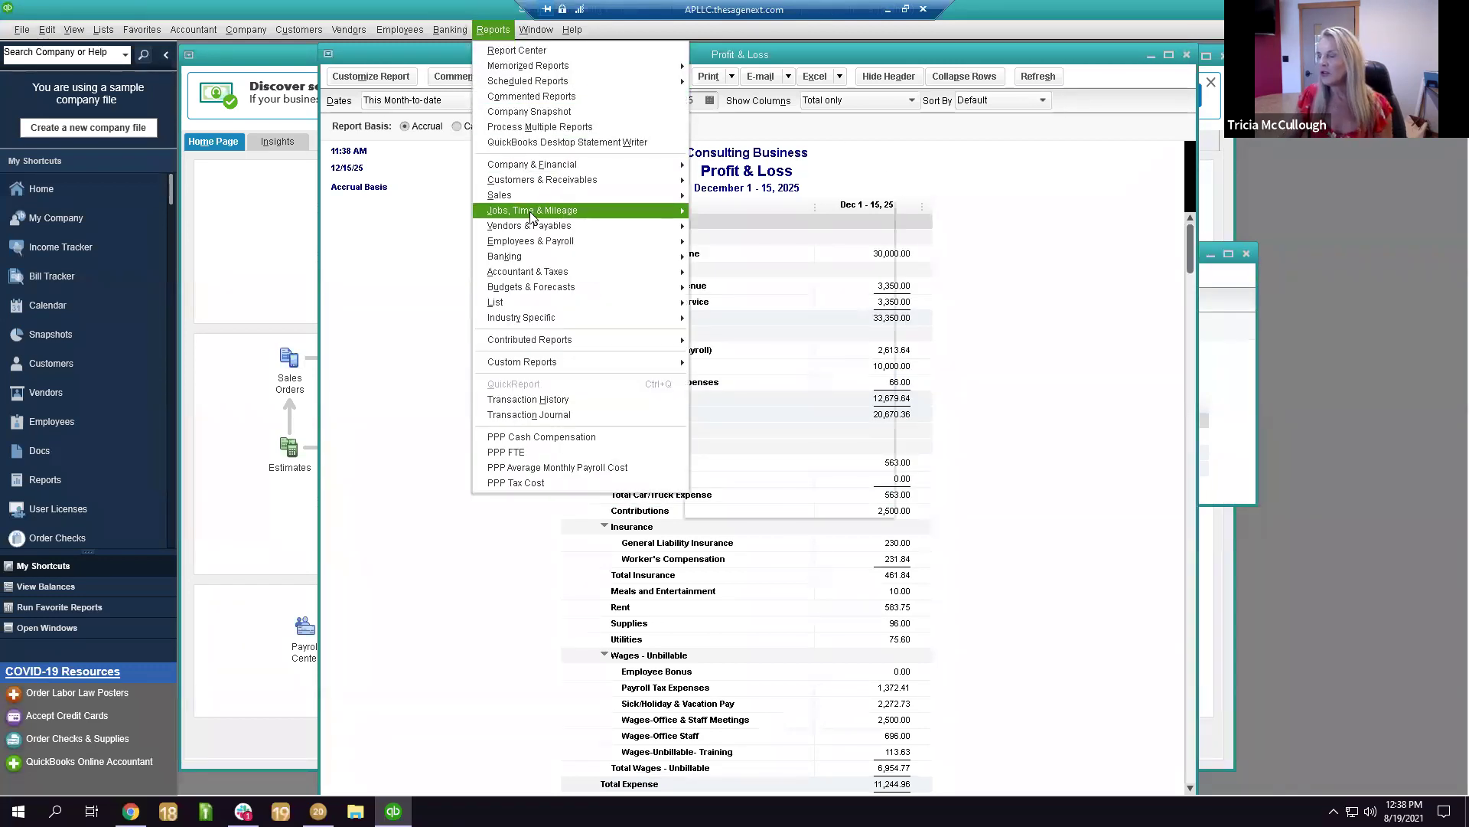
{"action": "mouse_move", "coordinate": [530, 217]}
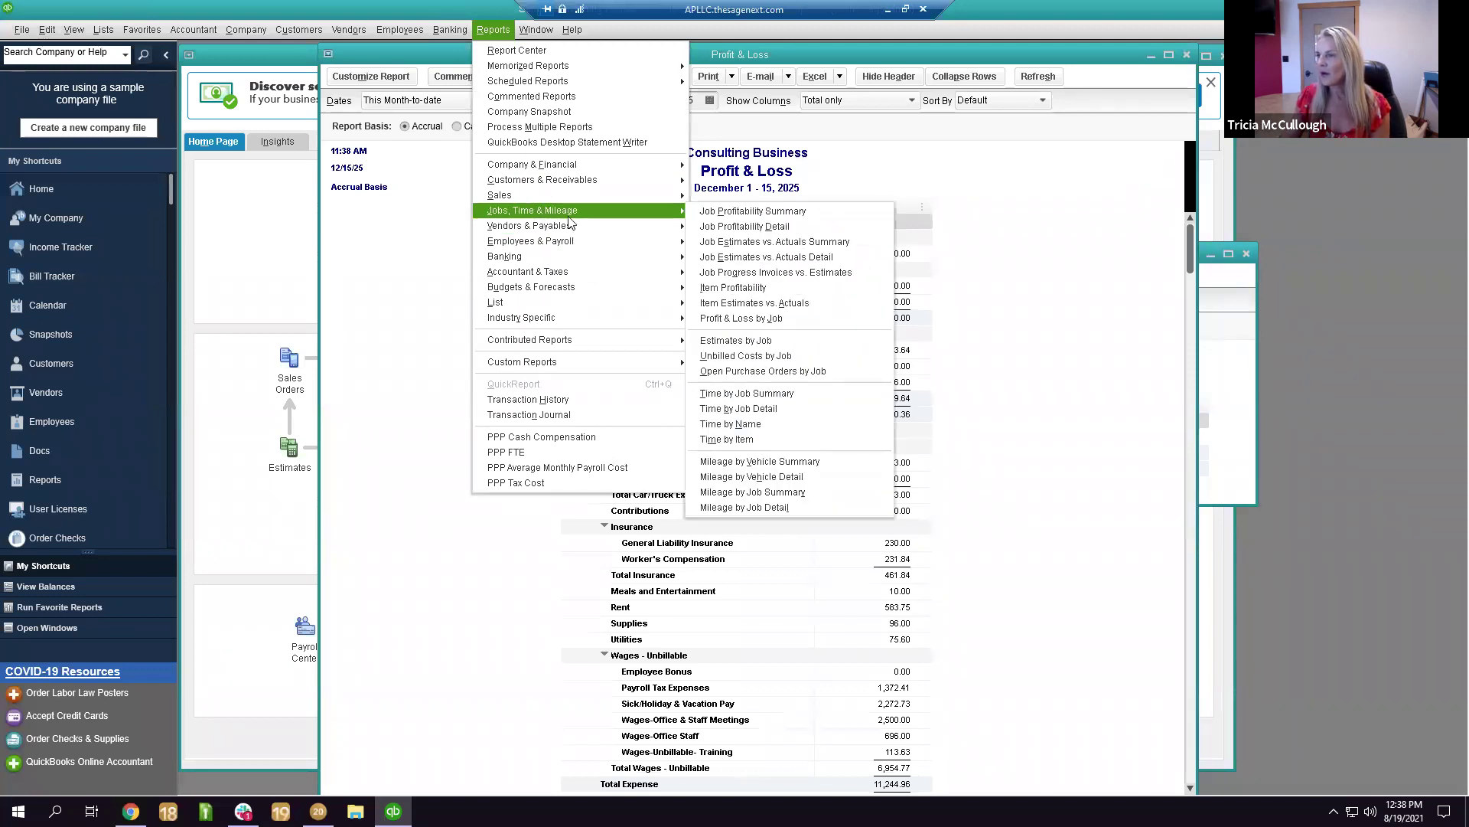
{"action": "mouse_move", "coordinate": [638, 214]}
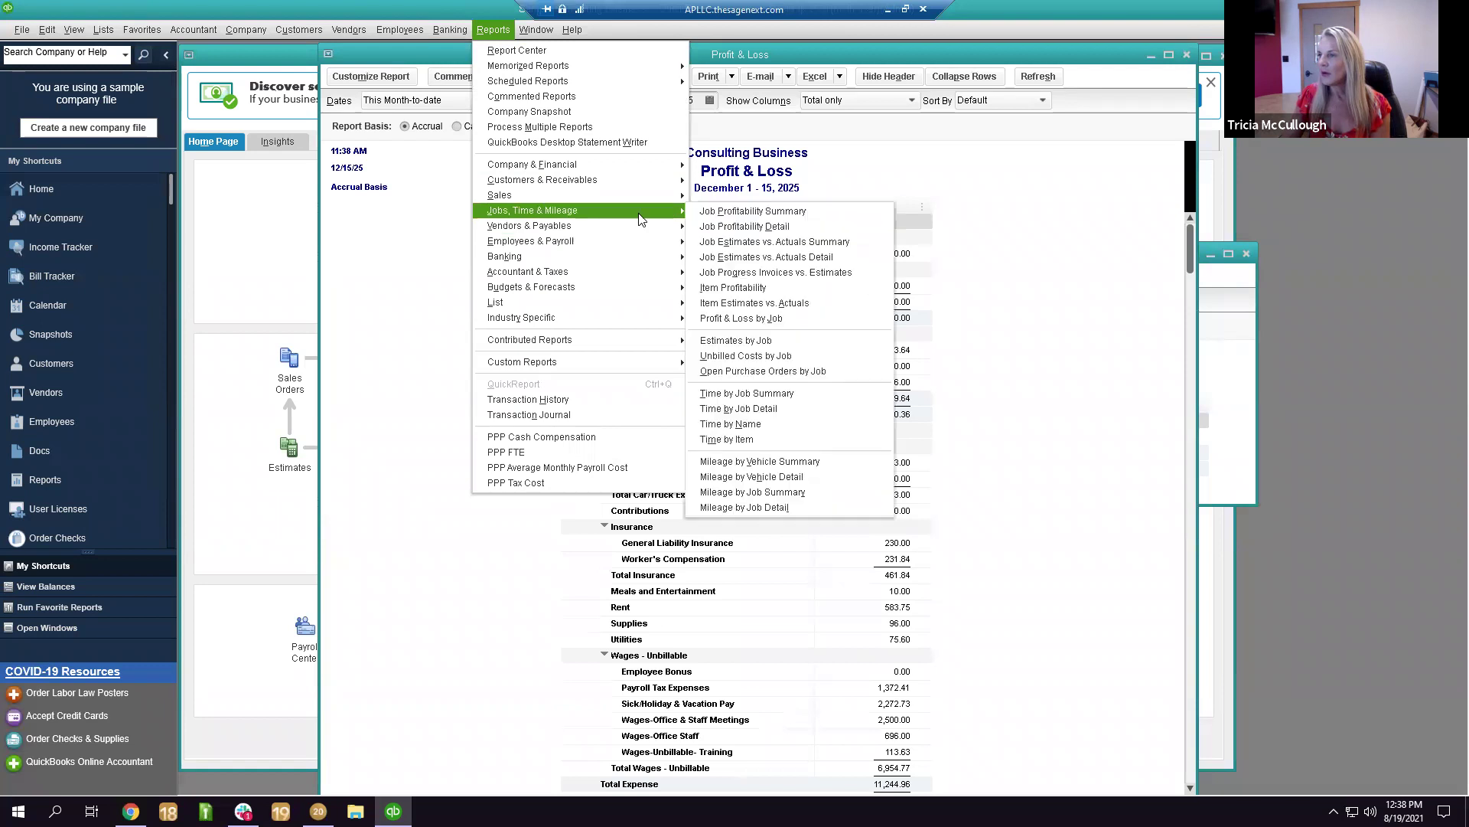
{"action": "left_click", "coordinate": [785, 224]}
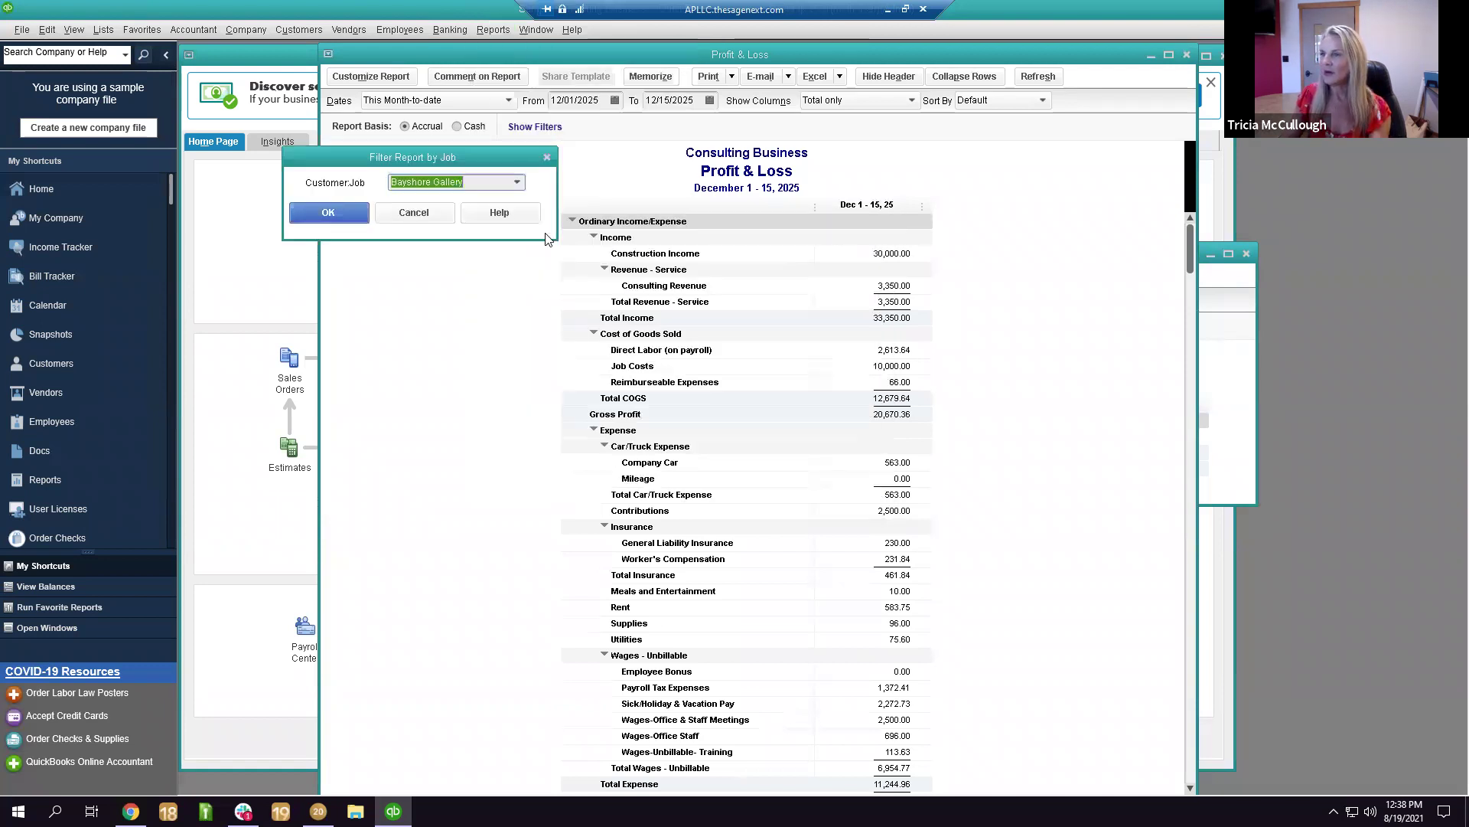
{"action": "type", "text": "Karen Peacock & Partners"}
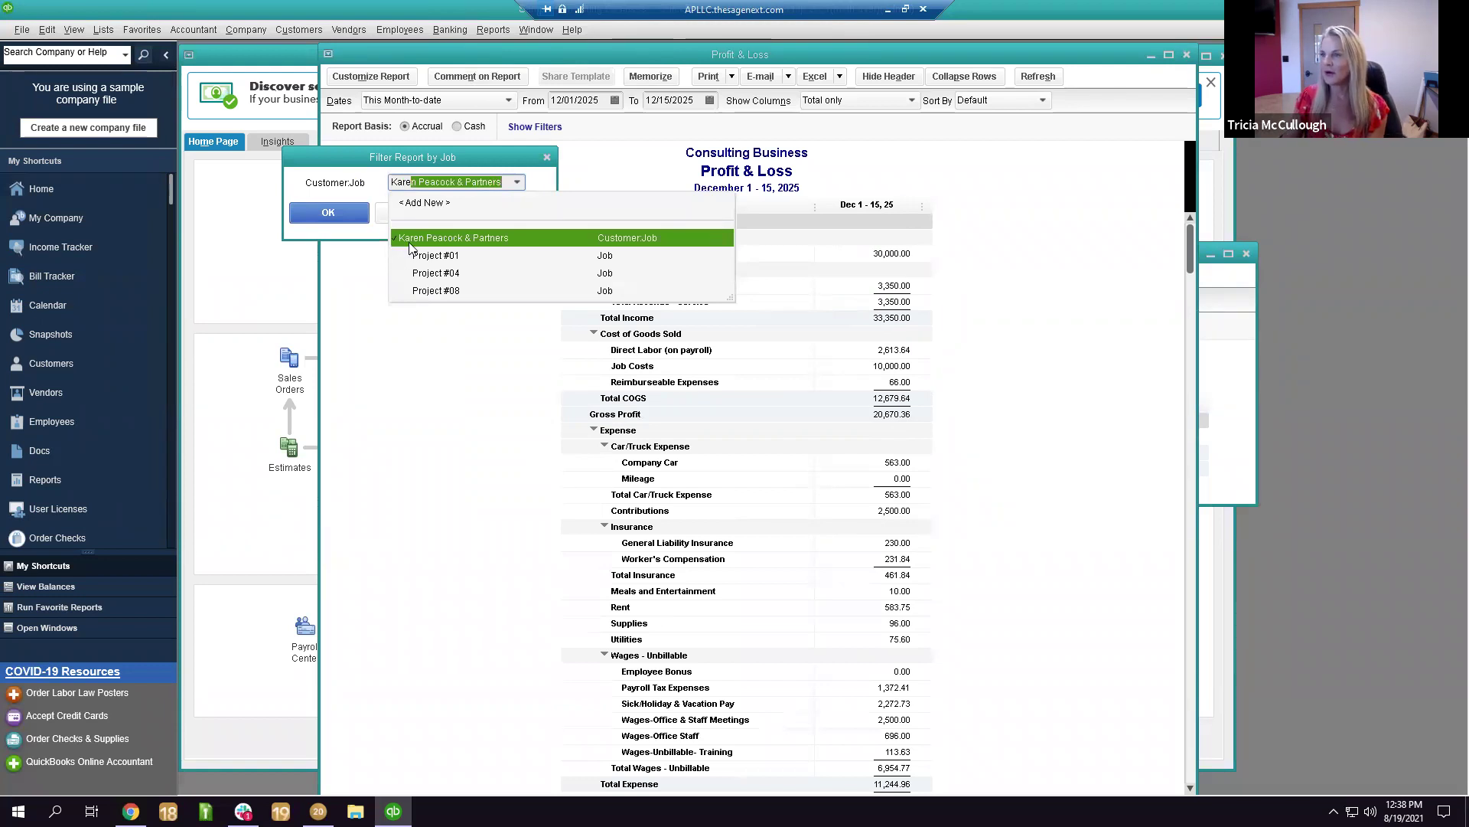
{"action": "left_click", "coordinate": [330, 219]}
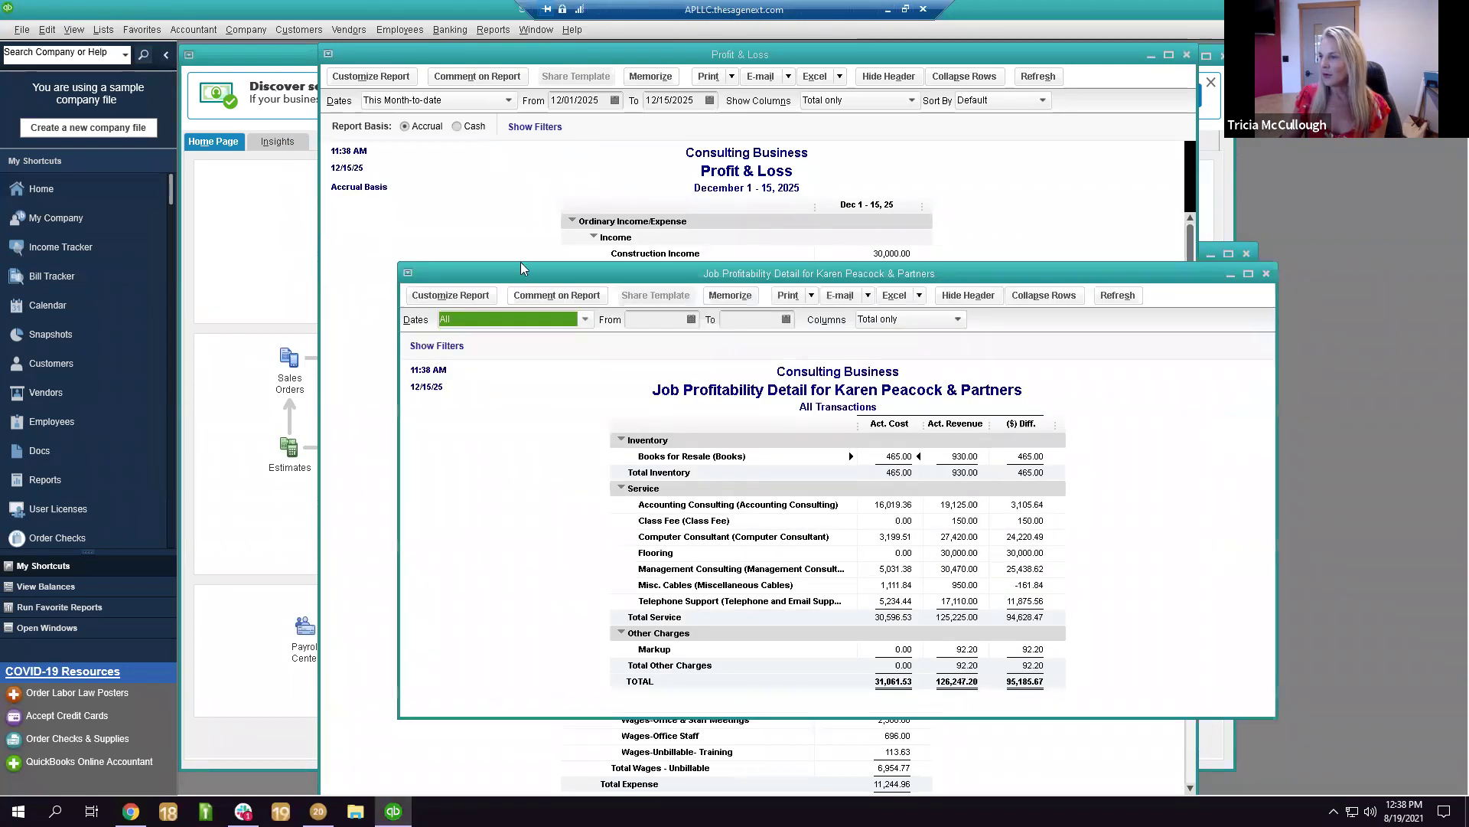
{"action": "left_click_drag", "start_coordinate": [952, 270], "coordinate": [798, 109]}
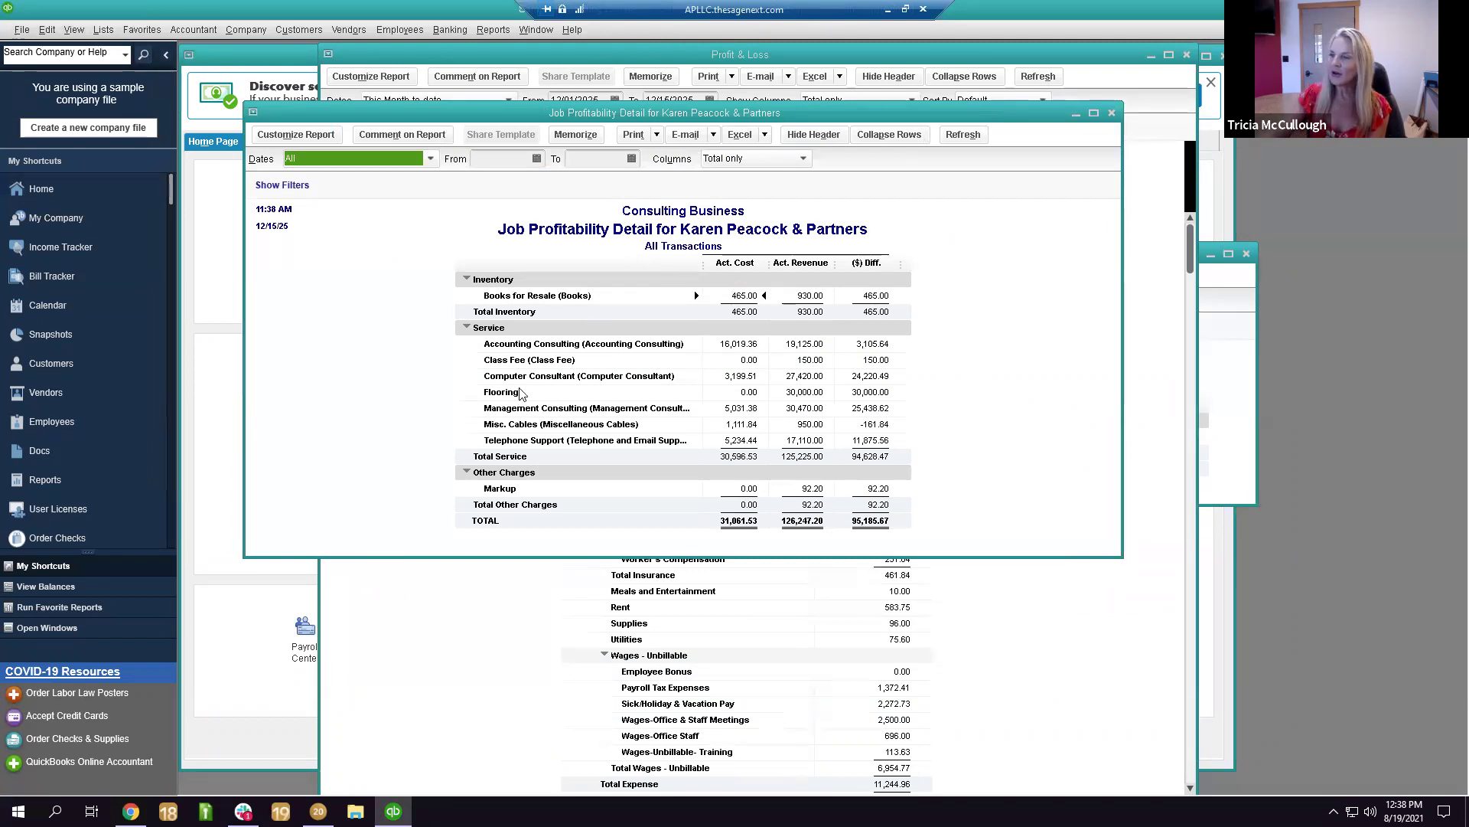
{"action": "left_click", "coordinate": [801, 400]}
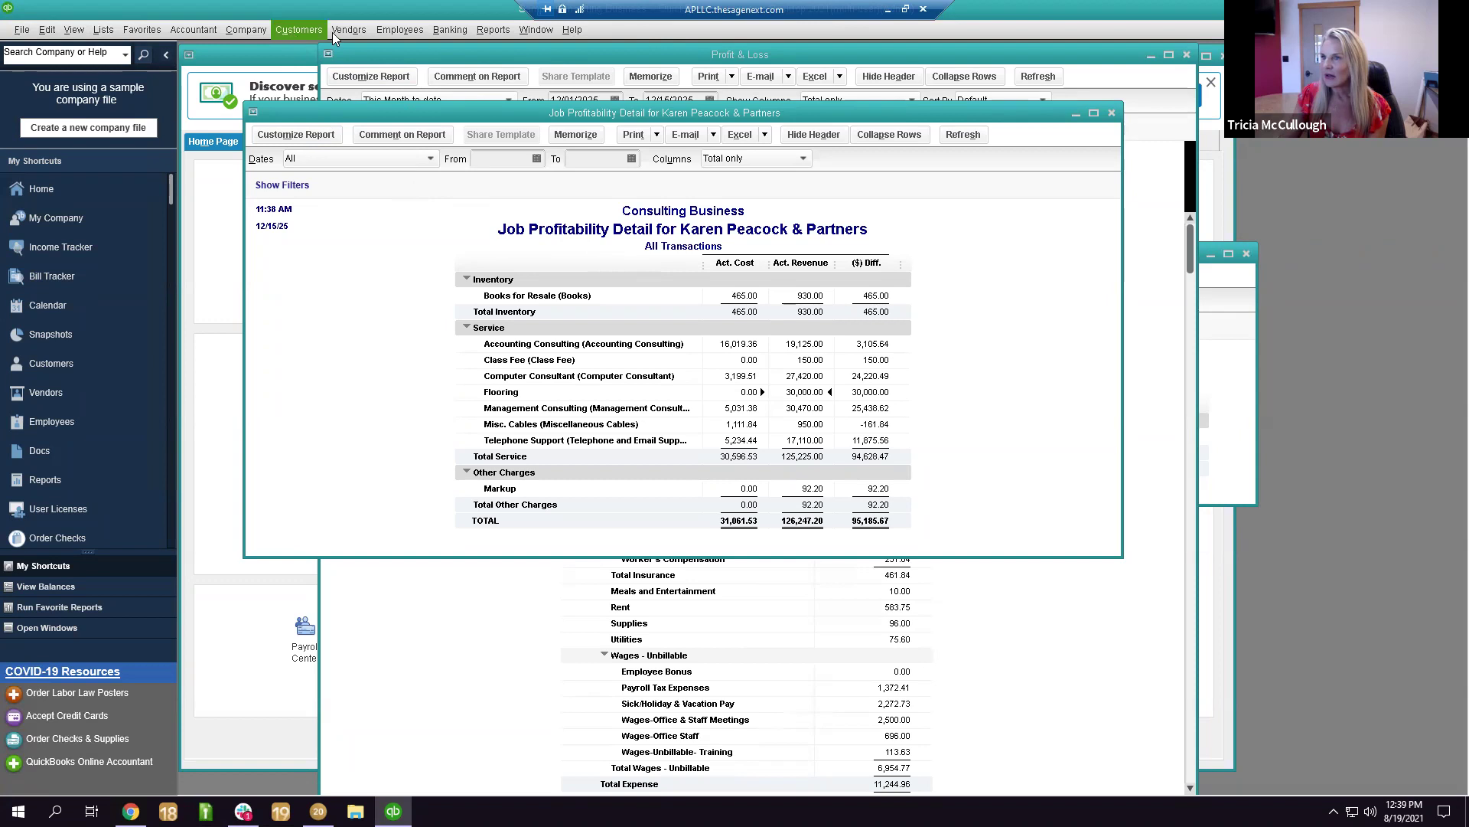
Open the check-writing window at full size and page back through previous checks to look for the Lowes check.
{"action": "left_click", "coordinate": [445, 39]}
{"action": "key", "text": "Escape"}
{"action": "key", "text": "ctrl+w"}
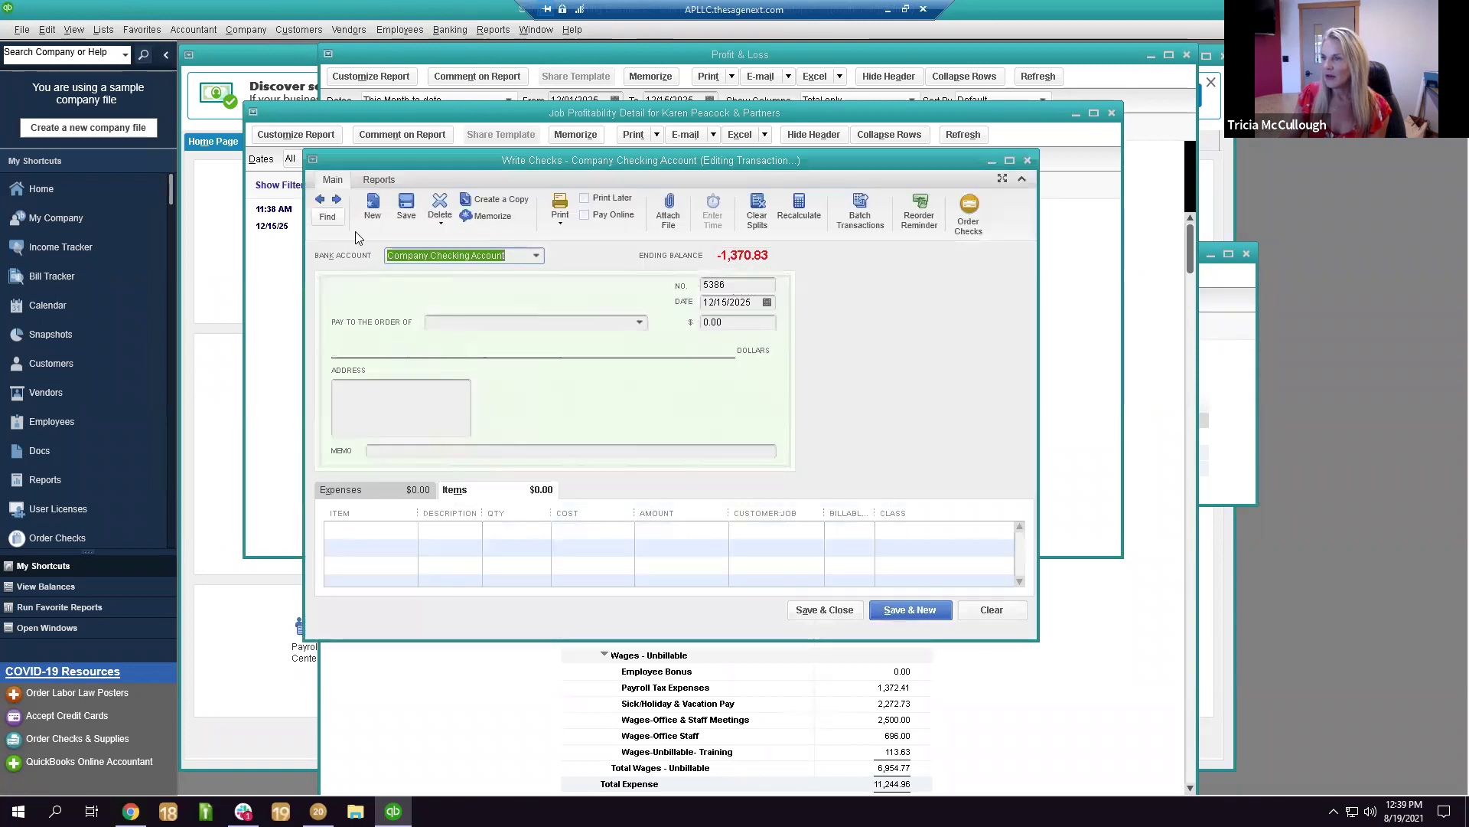
{"action": "key", "text": "alt+p"}
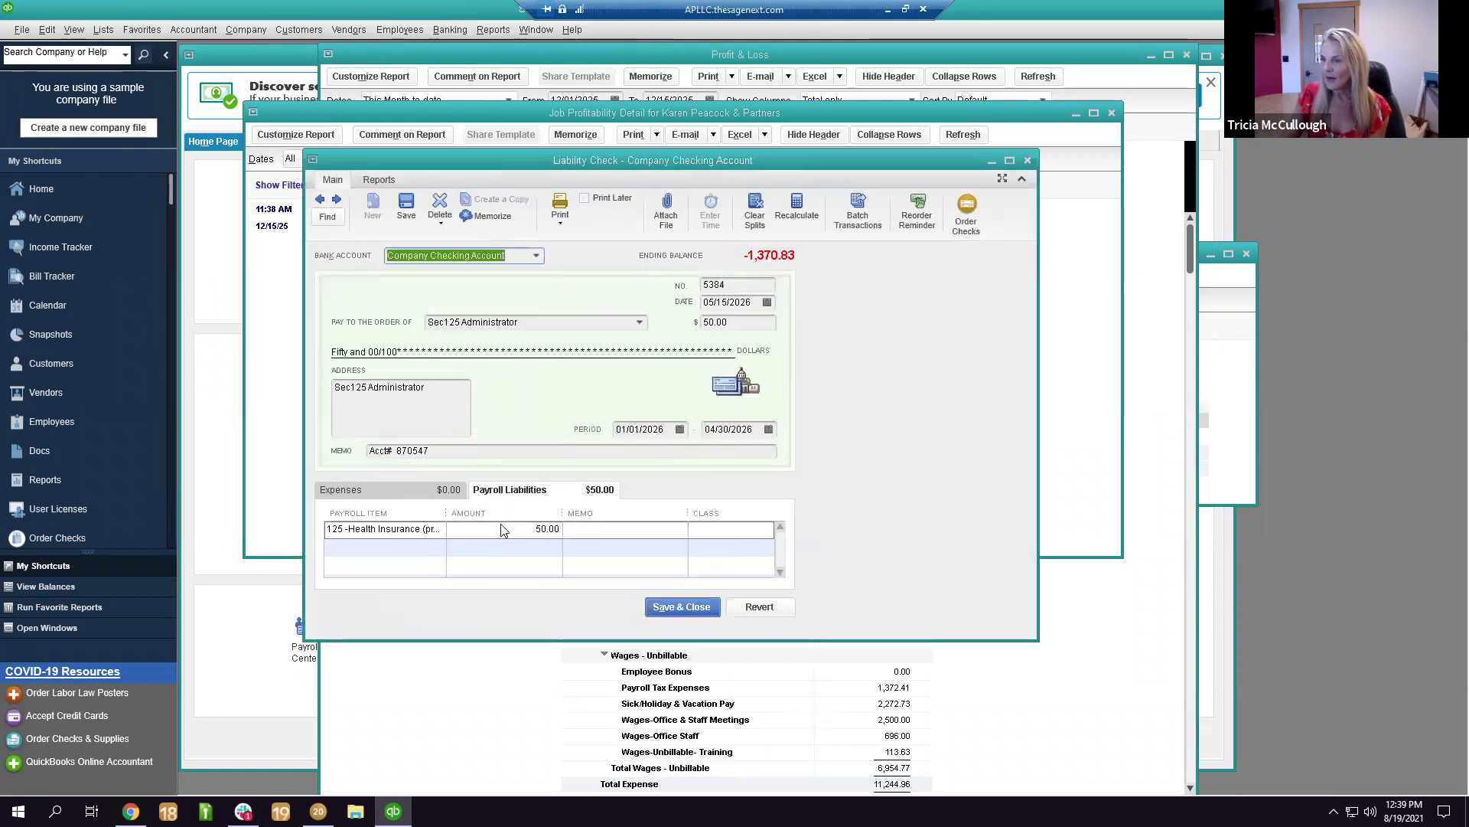
{"action": "left_click", "coordinate": [1008, 161]}
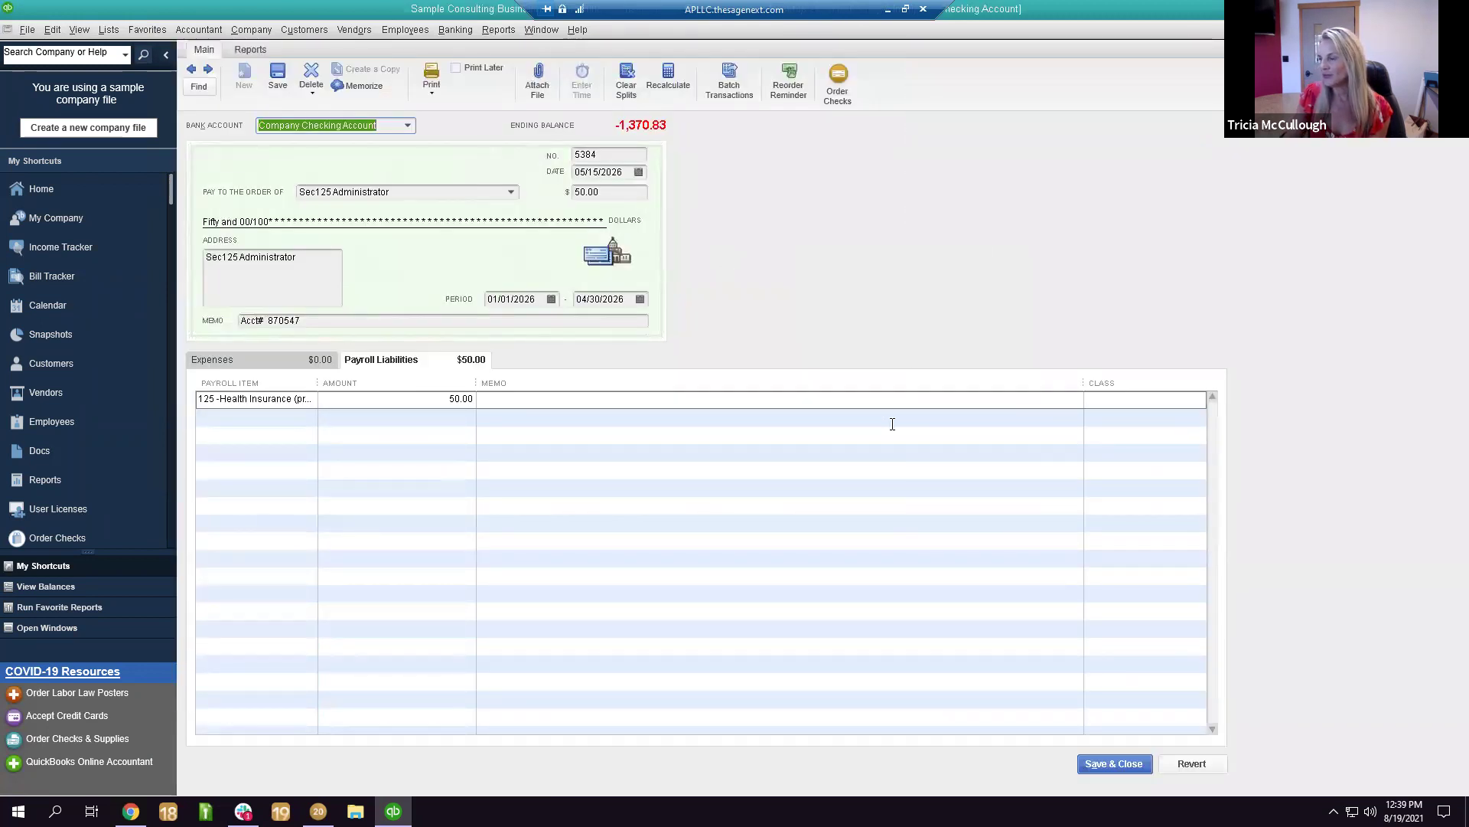
{"action": "left_click_drag", "start_coordinate": [1086, 381], "coordinate": [1007, 380]}
{"action": "left_click", "coordinate": [52, 29]}
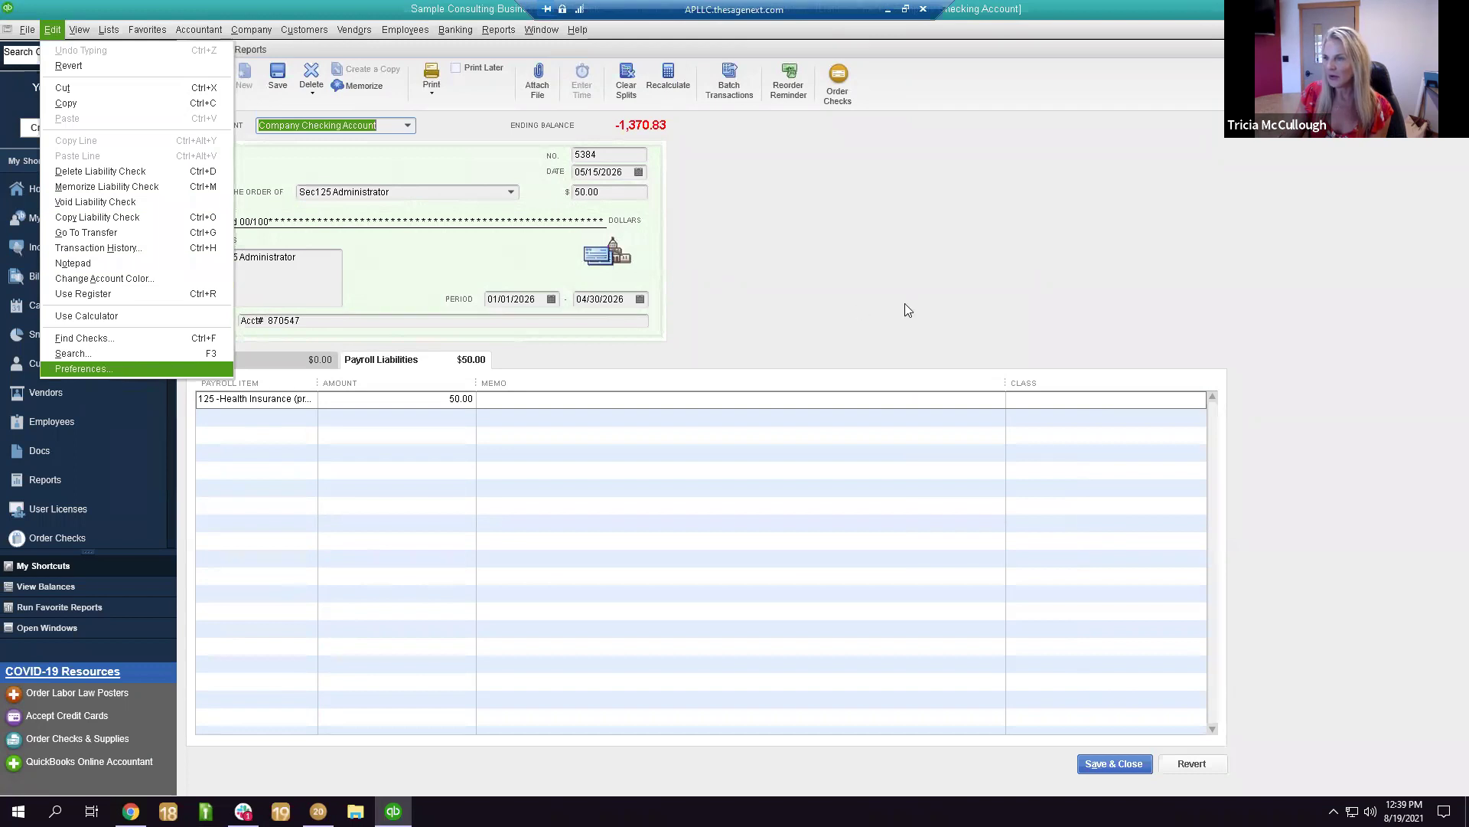
{"action": "left_click", "coordinate": [841, 283]}
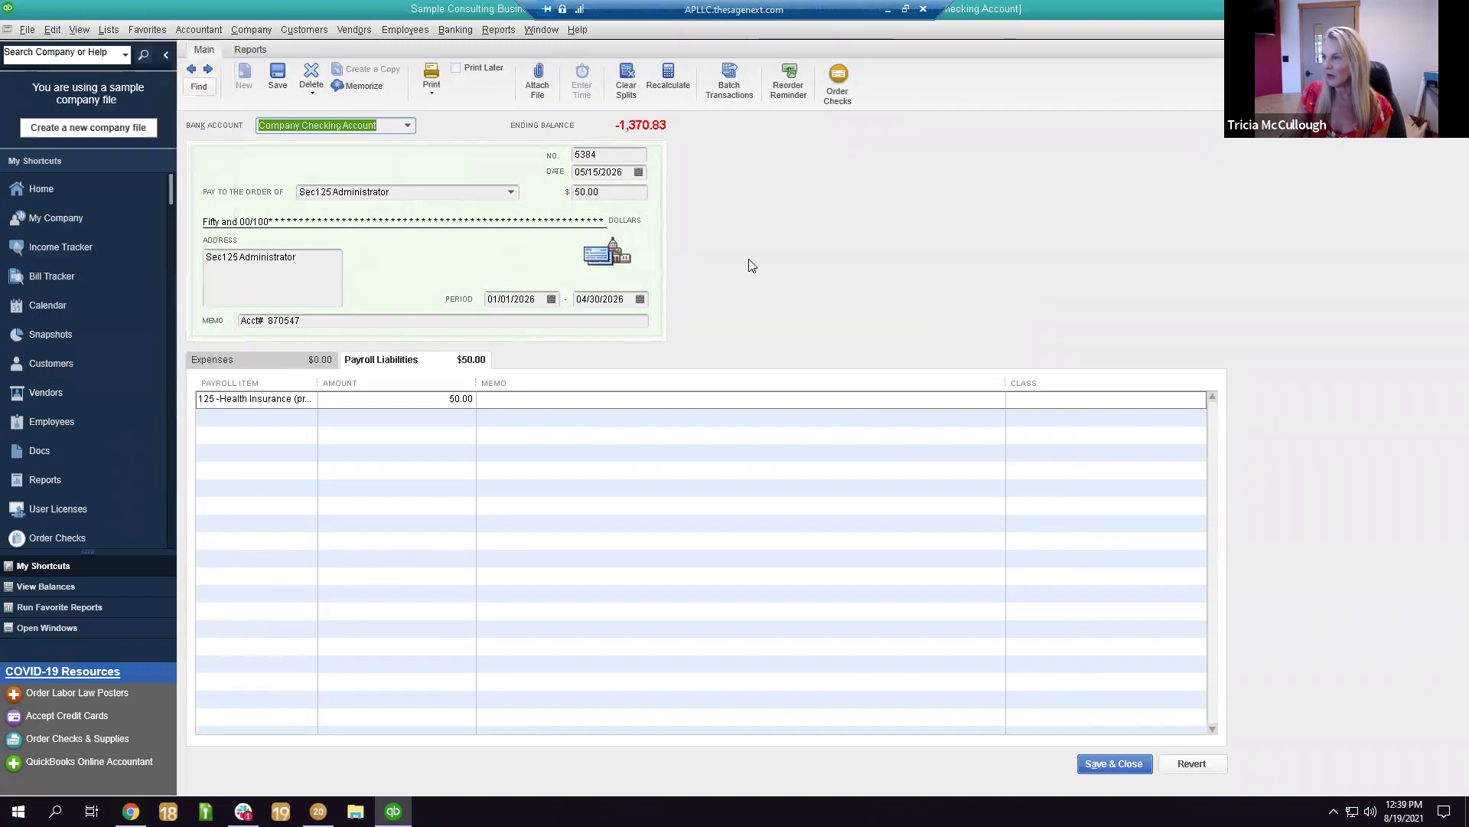
{"action": "left_click", "coordinate": [194, 71]}
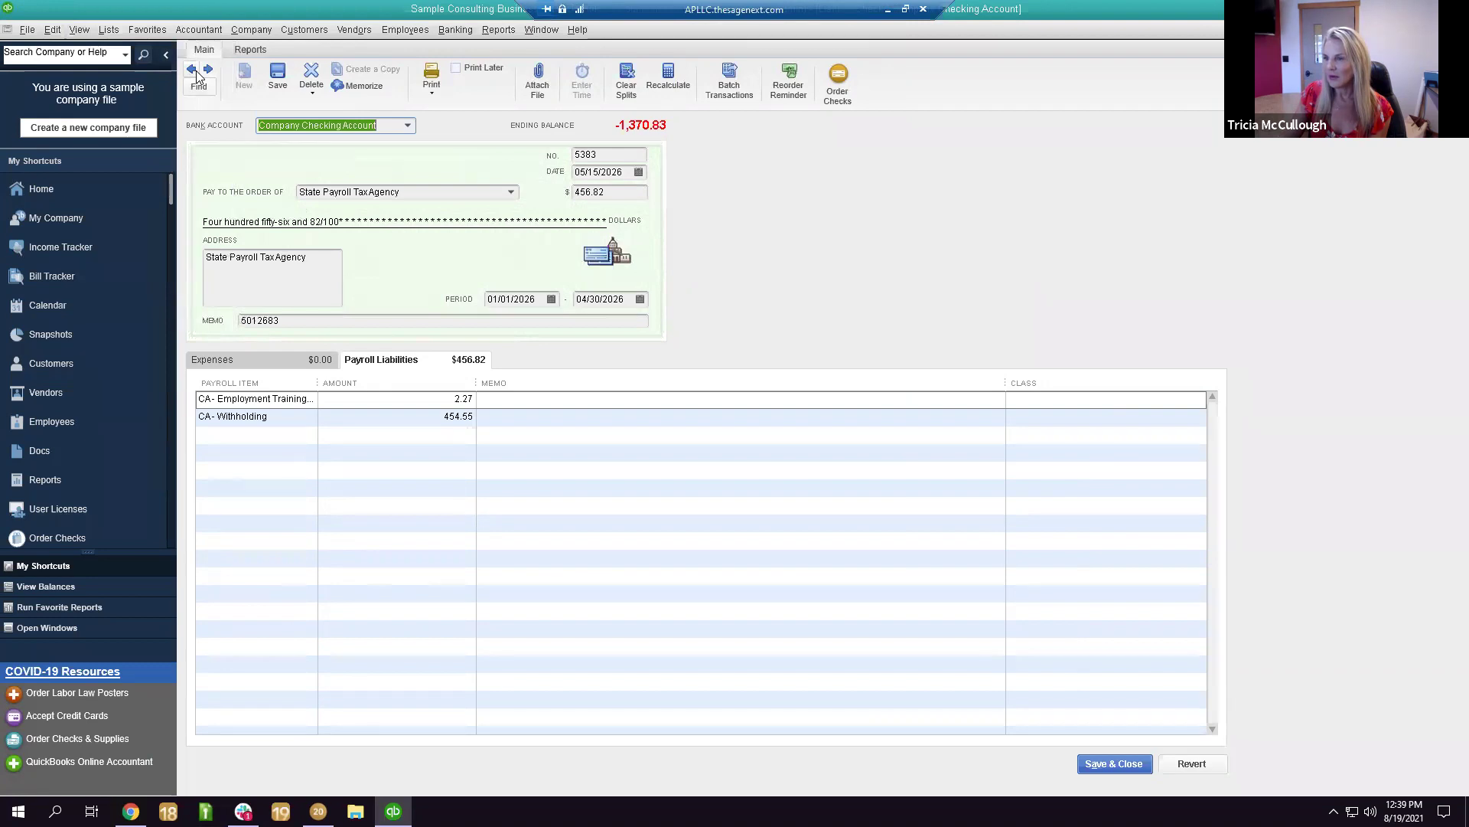
{"action": "left_click", "coordinate": [195, 71]}
Search the Vendor Center for Lowes and open its 12/15/2025 check from the vendor's transactions.
{"action": "left_click", "coordinate": [352, 30]}
{"action": "left_click", "coordinate": [360, 51]}
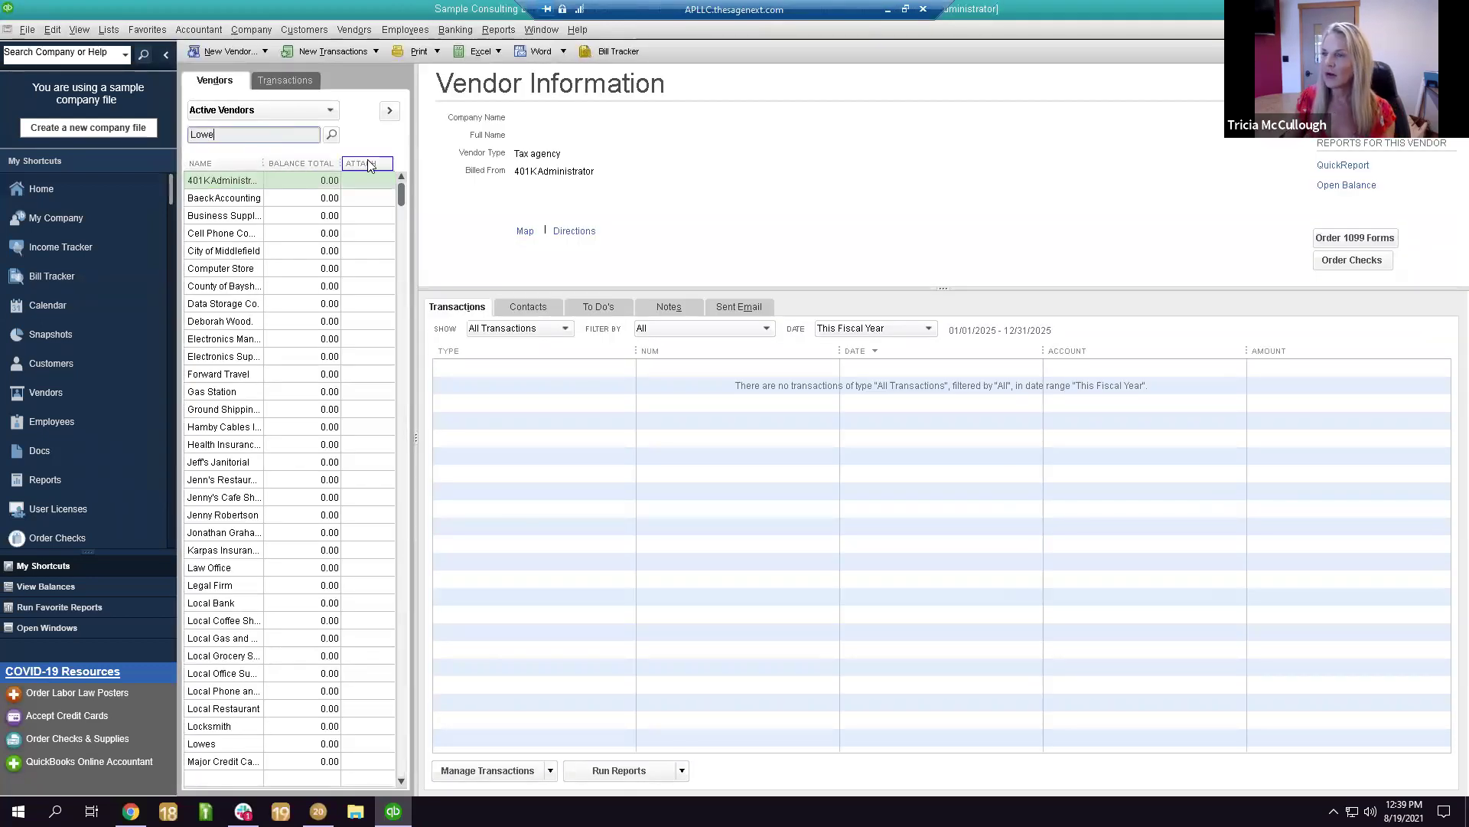
{"action": "left_click", "coordinate": [332, 134]}
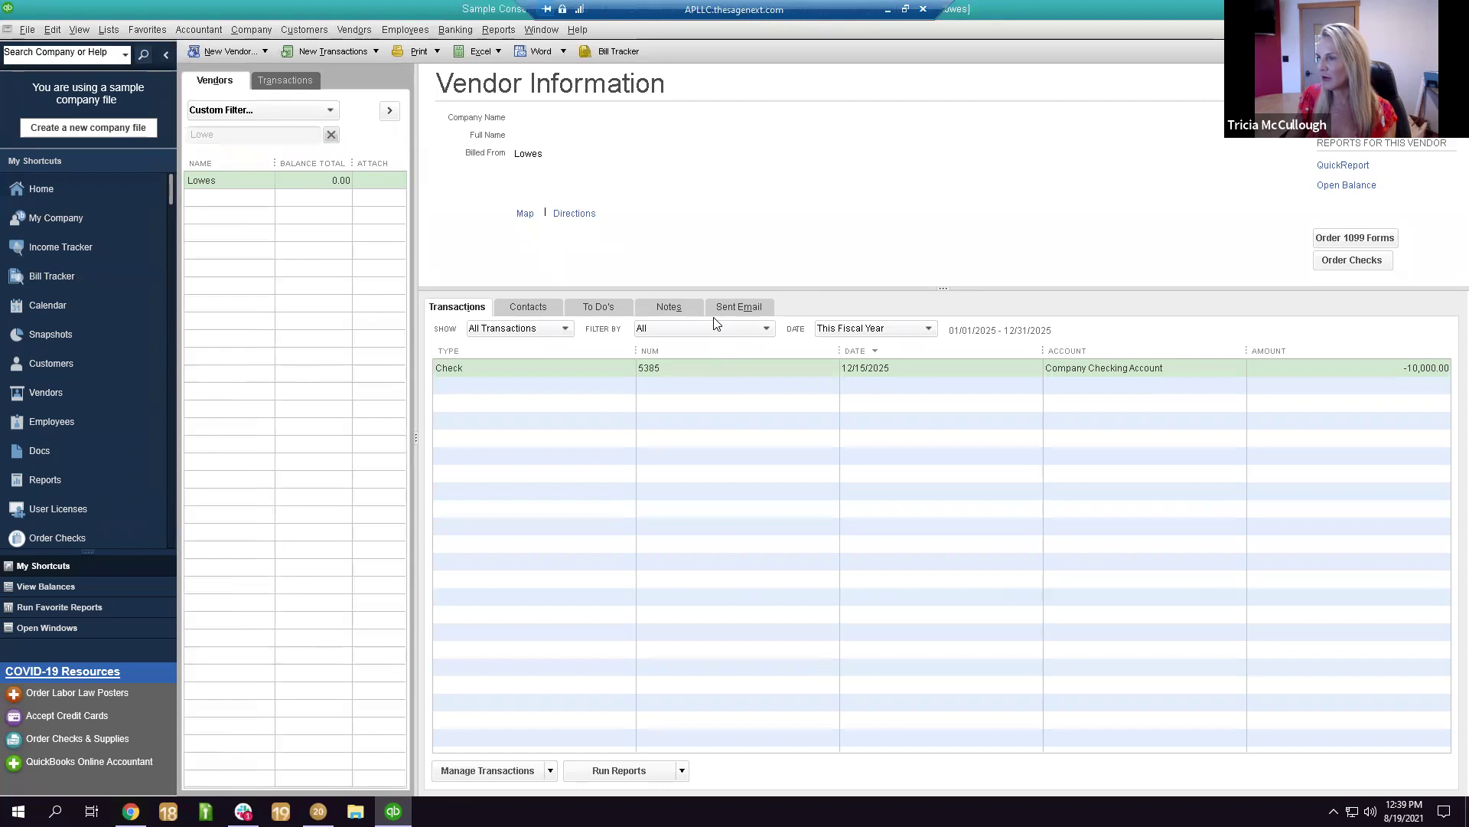
{"action": "double_click", "coordinate": [694, 368]}
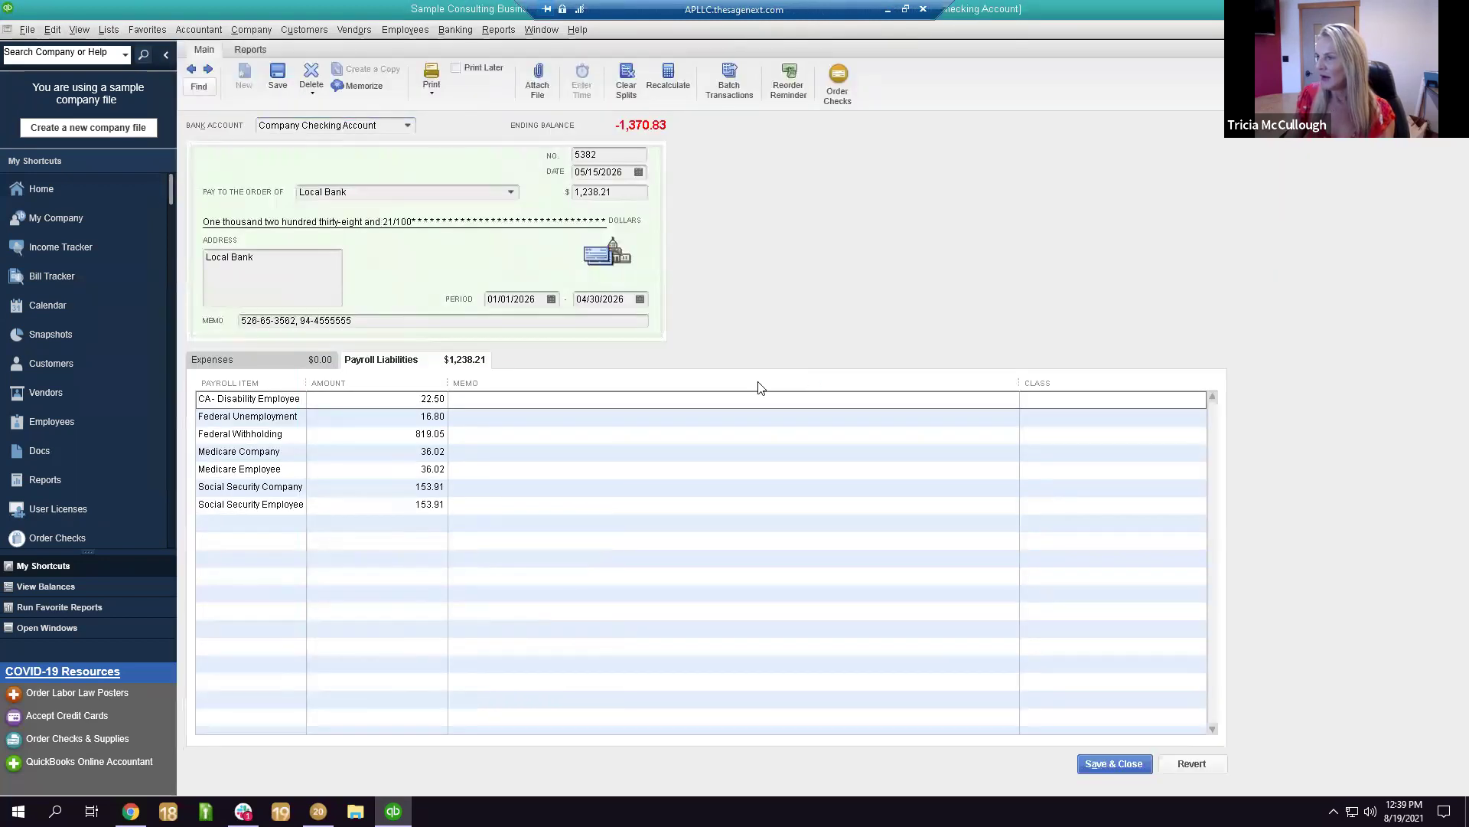
Assign the check's Flooring line to the customer invoiced for flooring, save the change, and return to the Job Profitability Detail report.
{"action": "left_click", "coordinate": [925, 398]}
{"action": "type", "text": "Karen Peacock & Partners"}
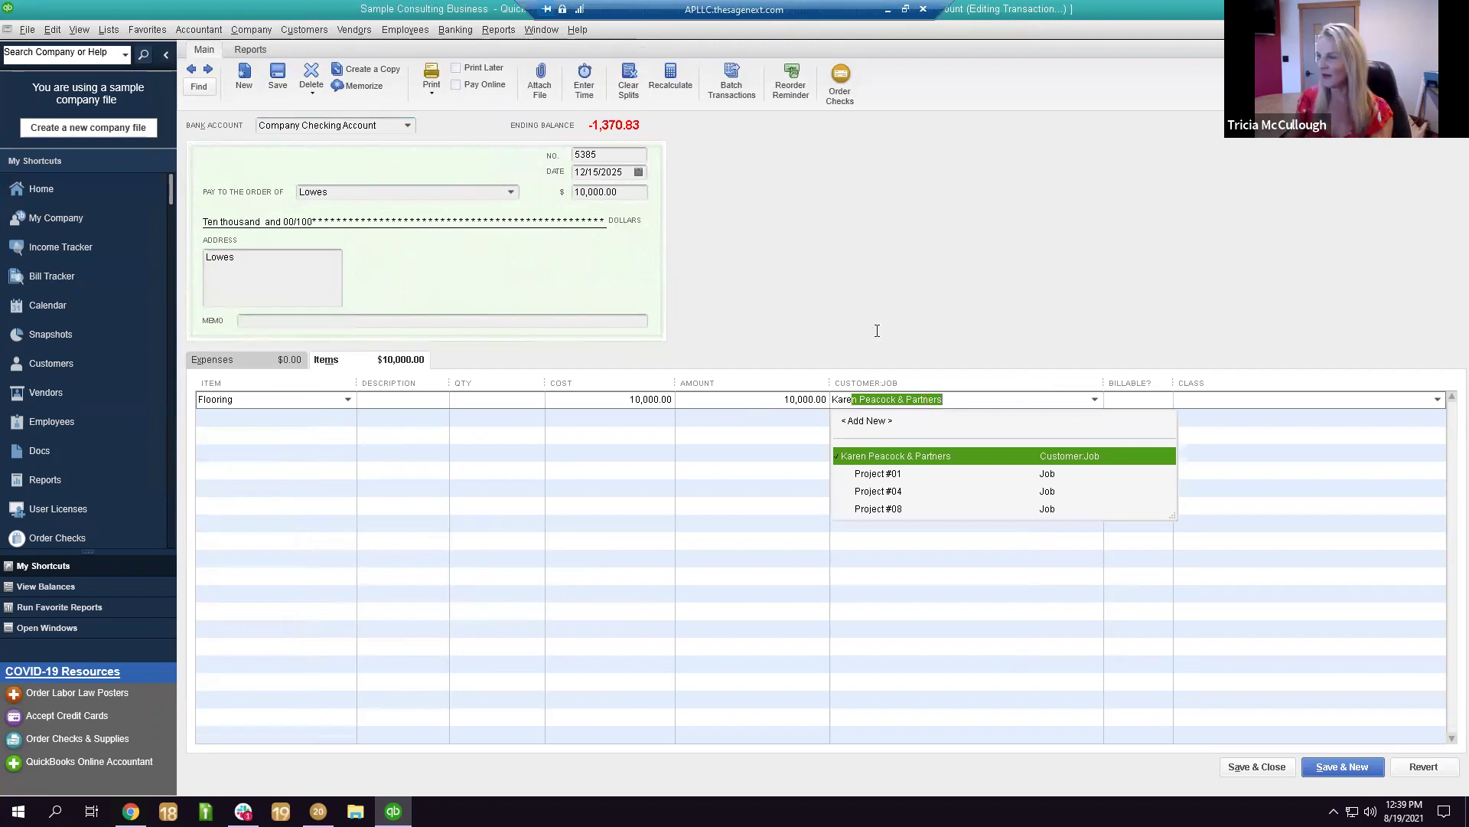
{"action": "left_click", "coordinate": [948, 457]}
{"action": "left_click", "coordinate": [1259, 765]}
{"action": "left_click", "coordinate": [664, 247]}
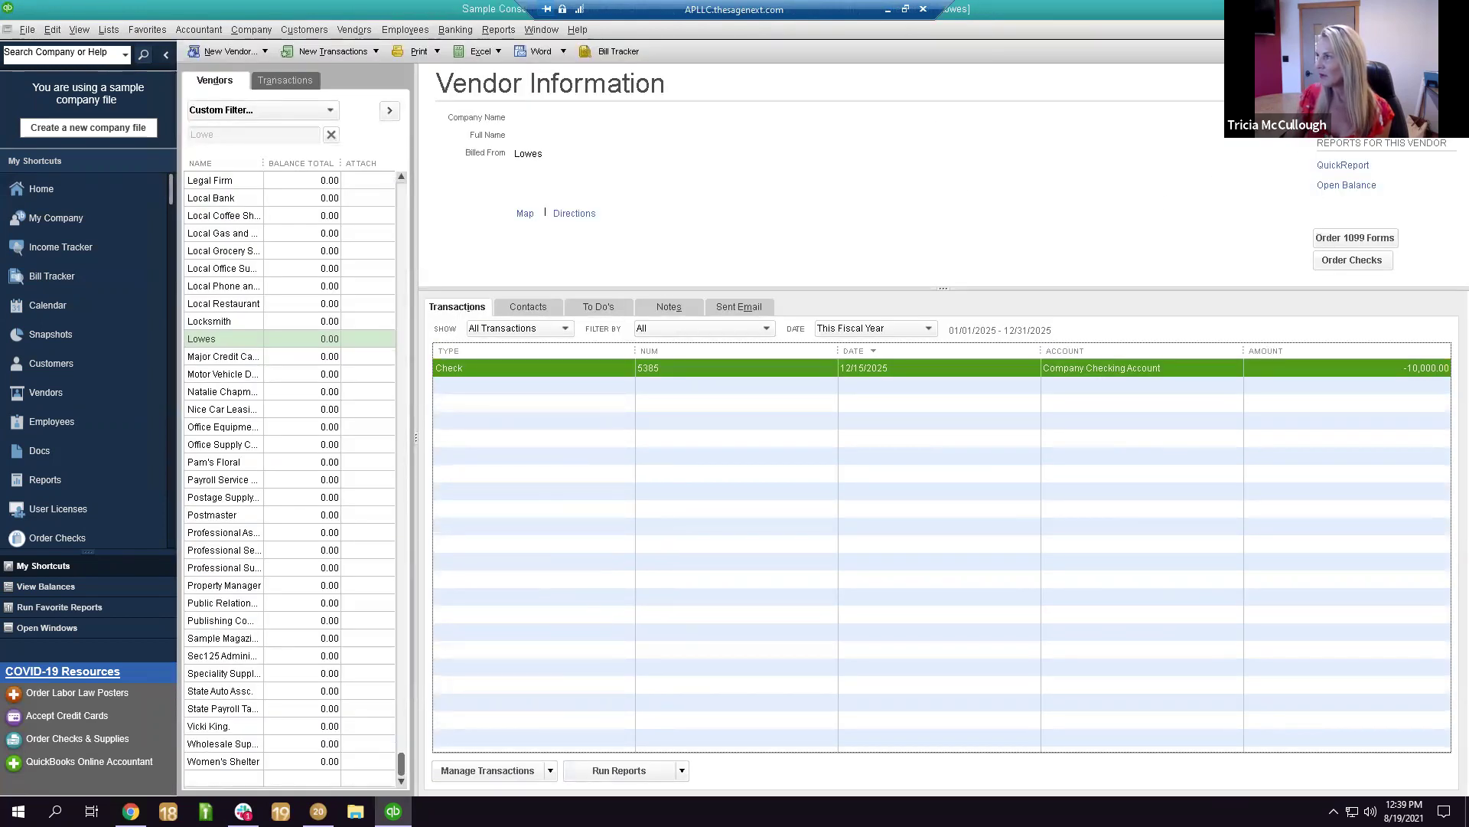
{"action": "key", "text": "Escape"}
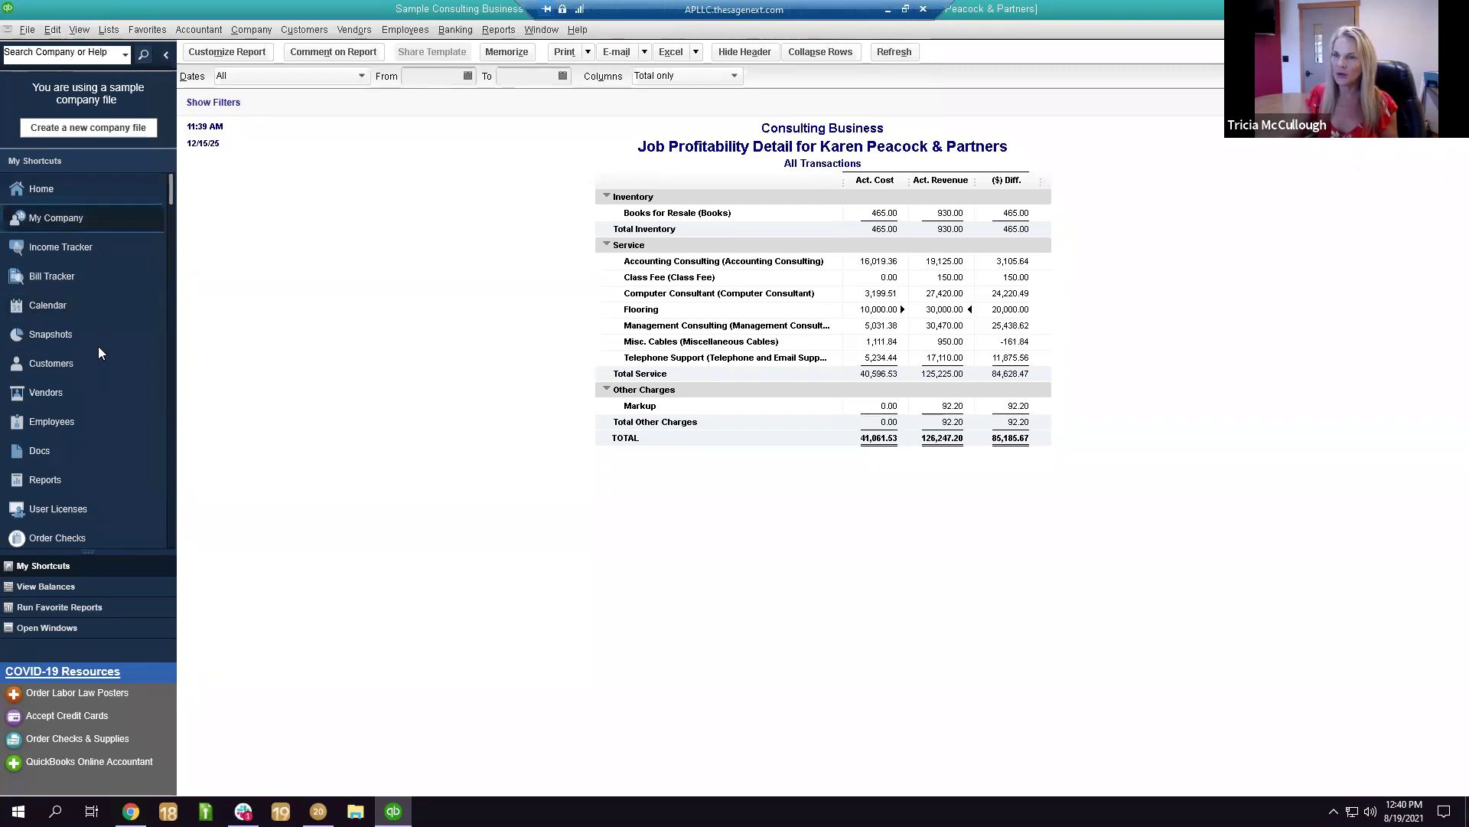
Switch the icon bar layout to the Top Icon Bar.
{"action": "left_click", "coordinate": [78, 35]}
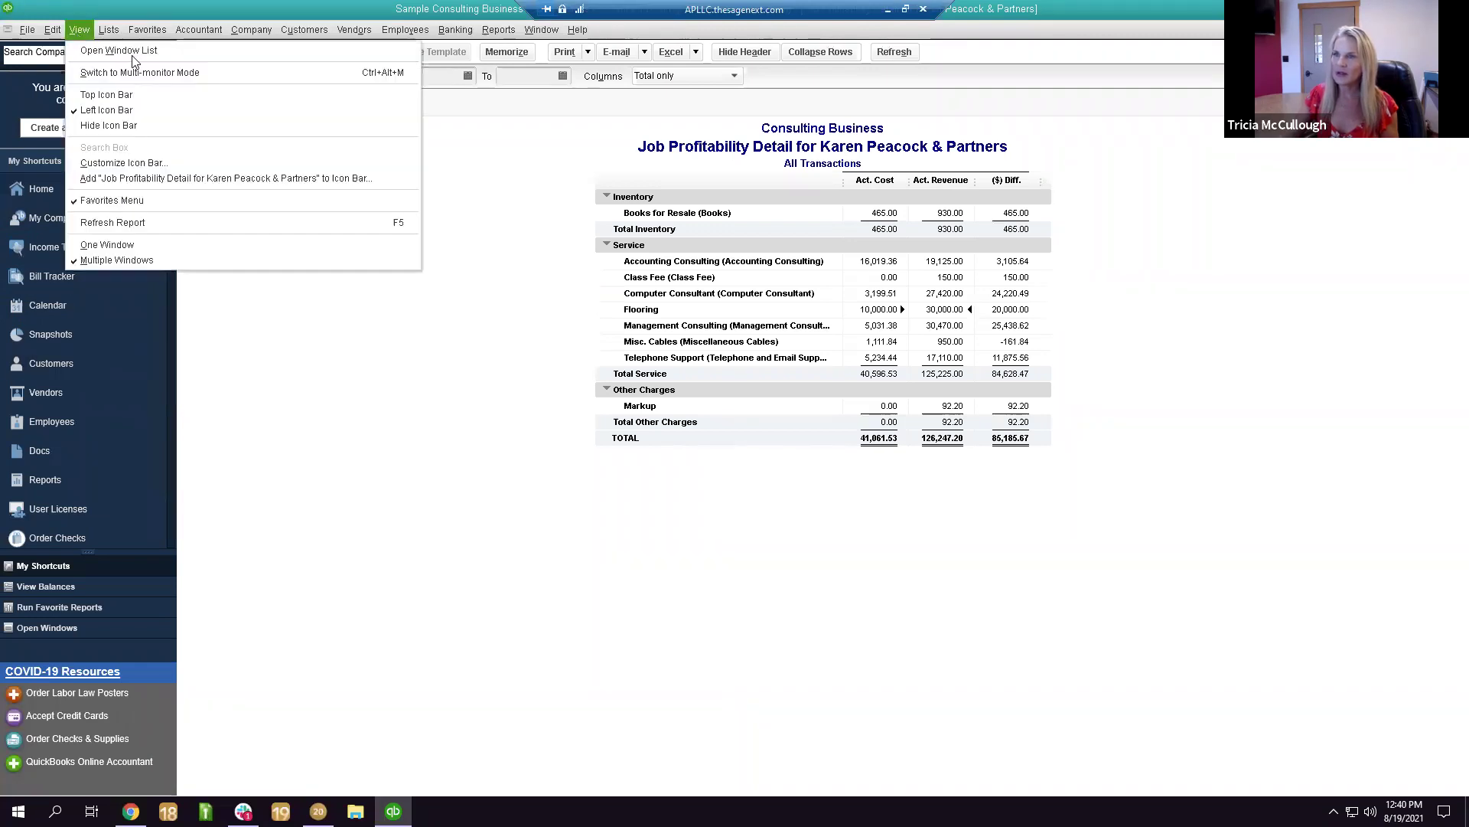
{"action": "left_click", "coordinate": [127, 94]}
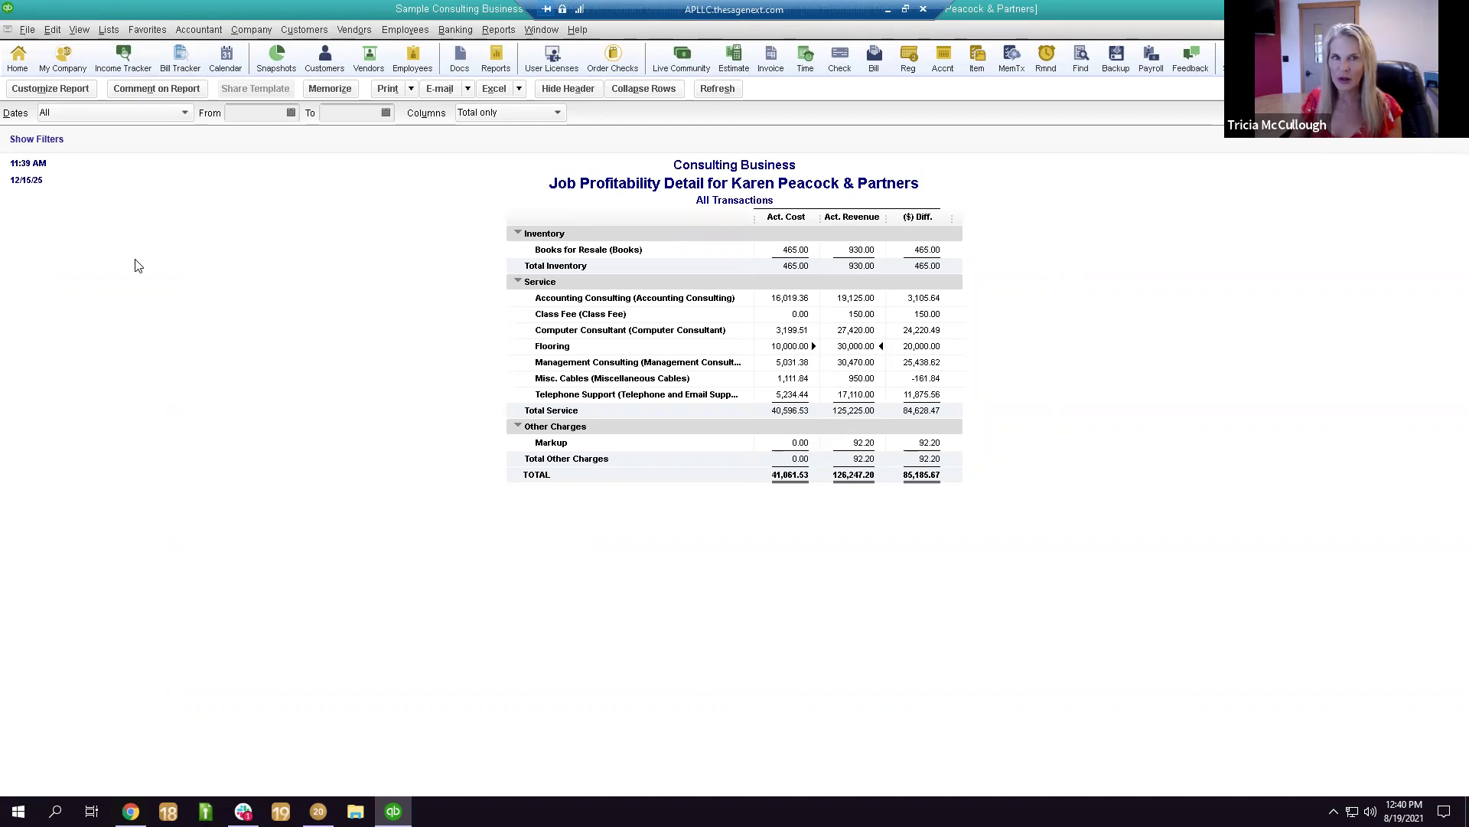
Run an advanced Find for transactions with an amount equal to 100.00, and close the search when finished.
{"action": "left_click", "coordinate": [52, 29]}
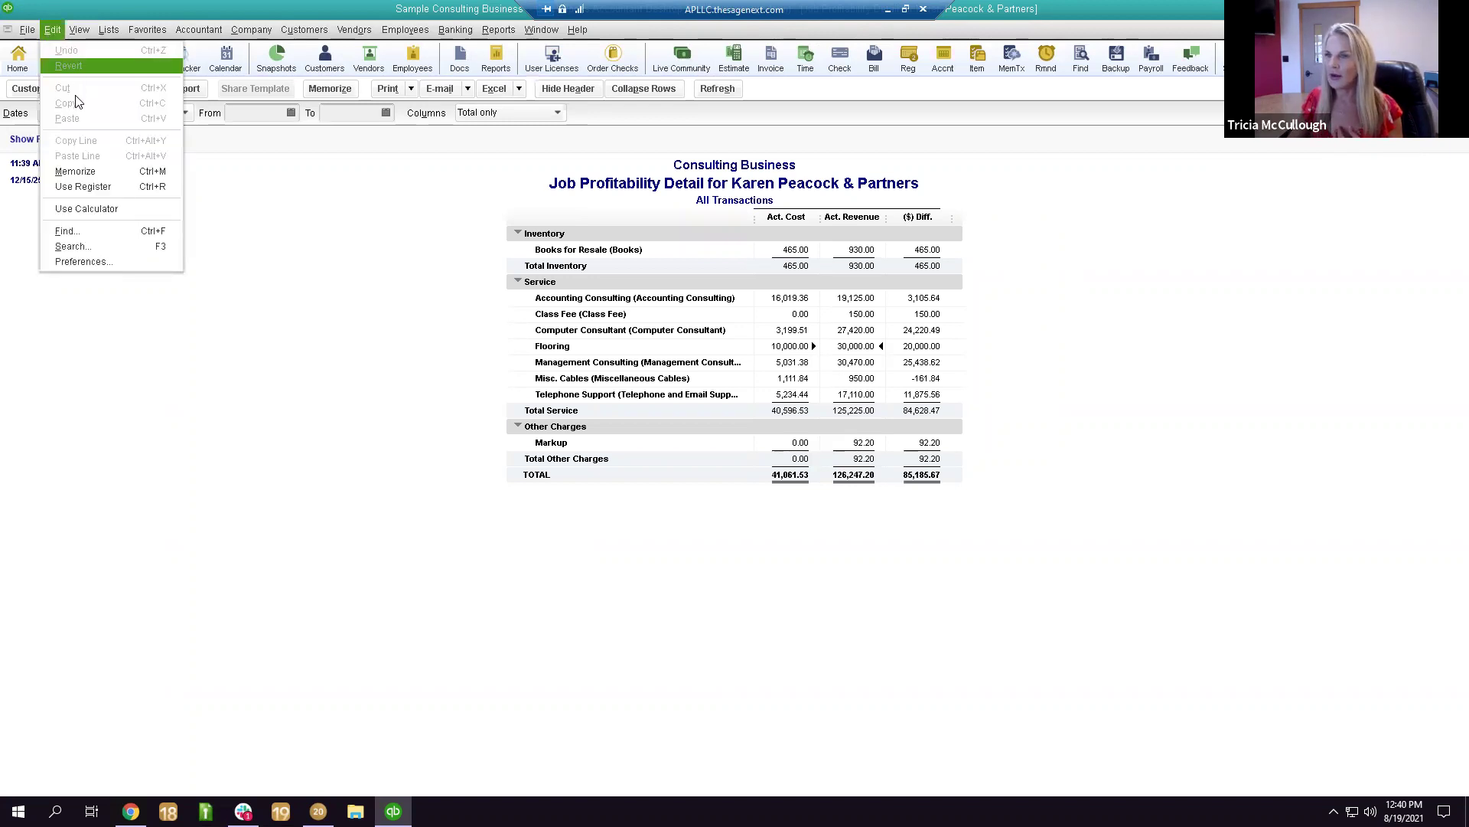
{"action": "left_click", "coordinate": [100, 231]}
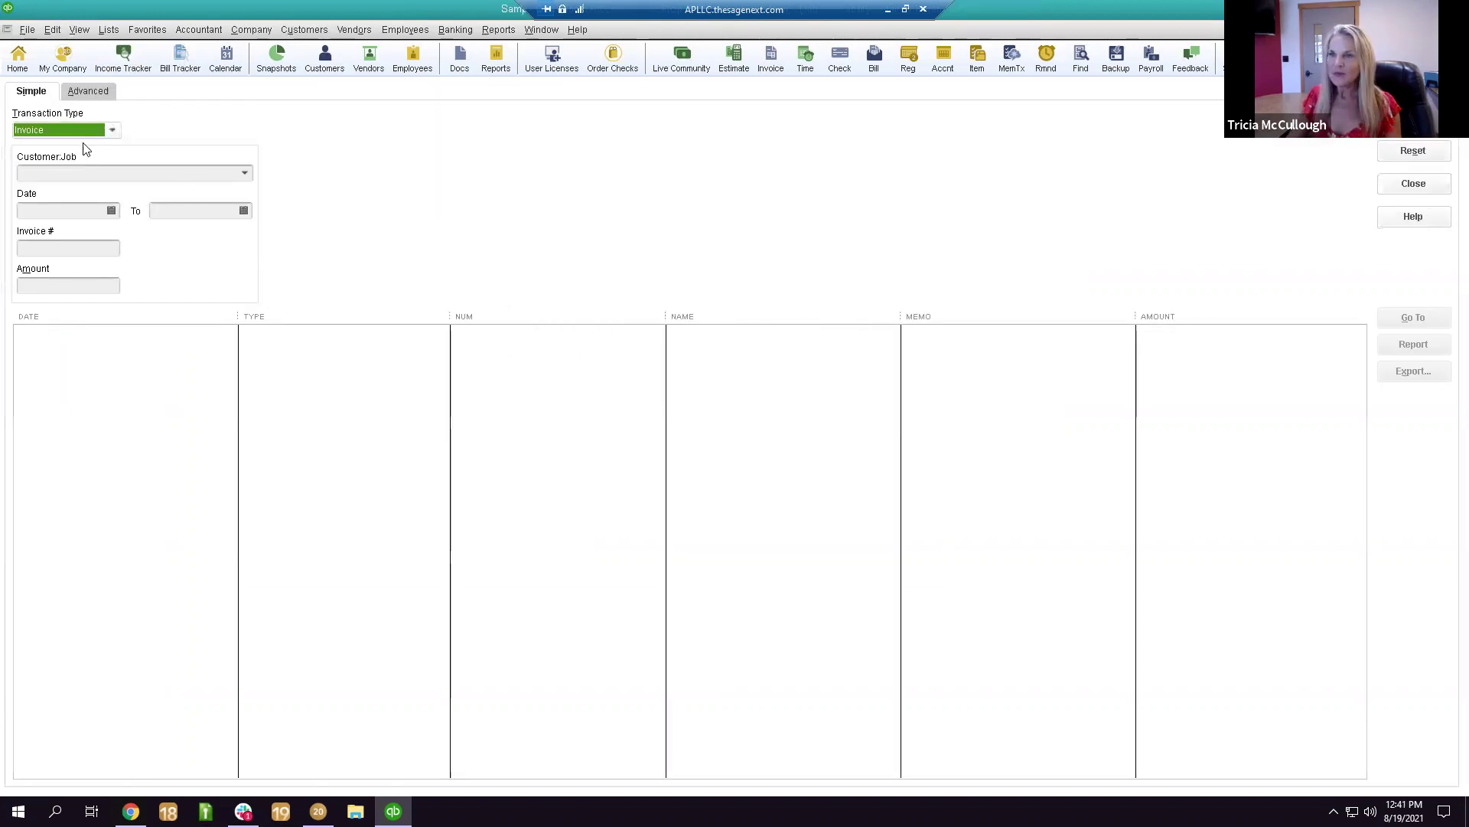
{"action": "left_click", "coordinate": [74, 92]}
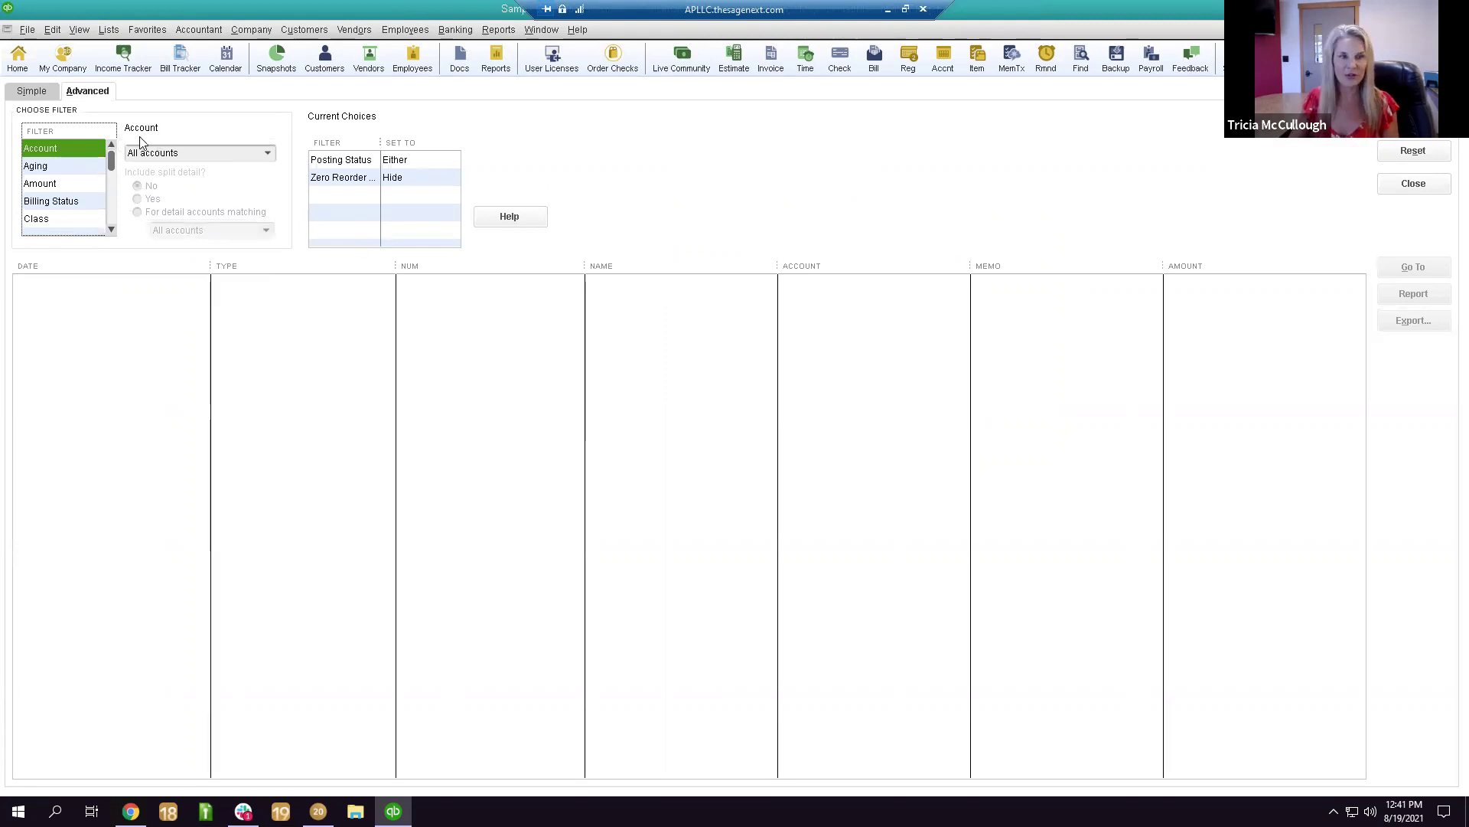
{"action": "left_click", "coordinate": [54, 184]}
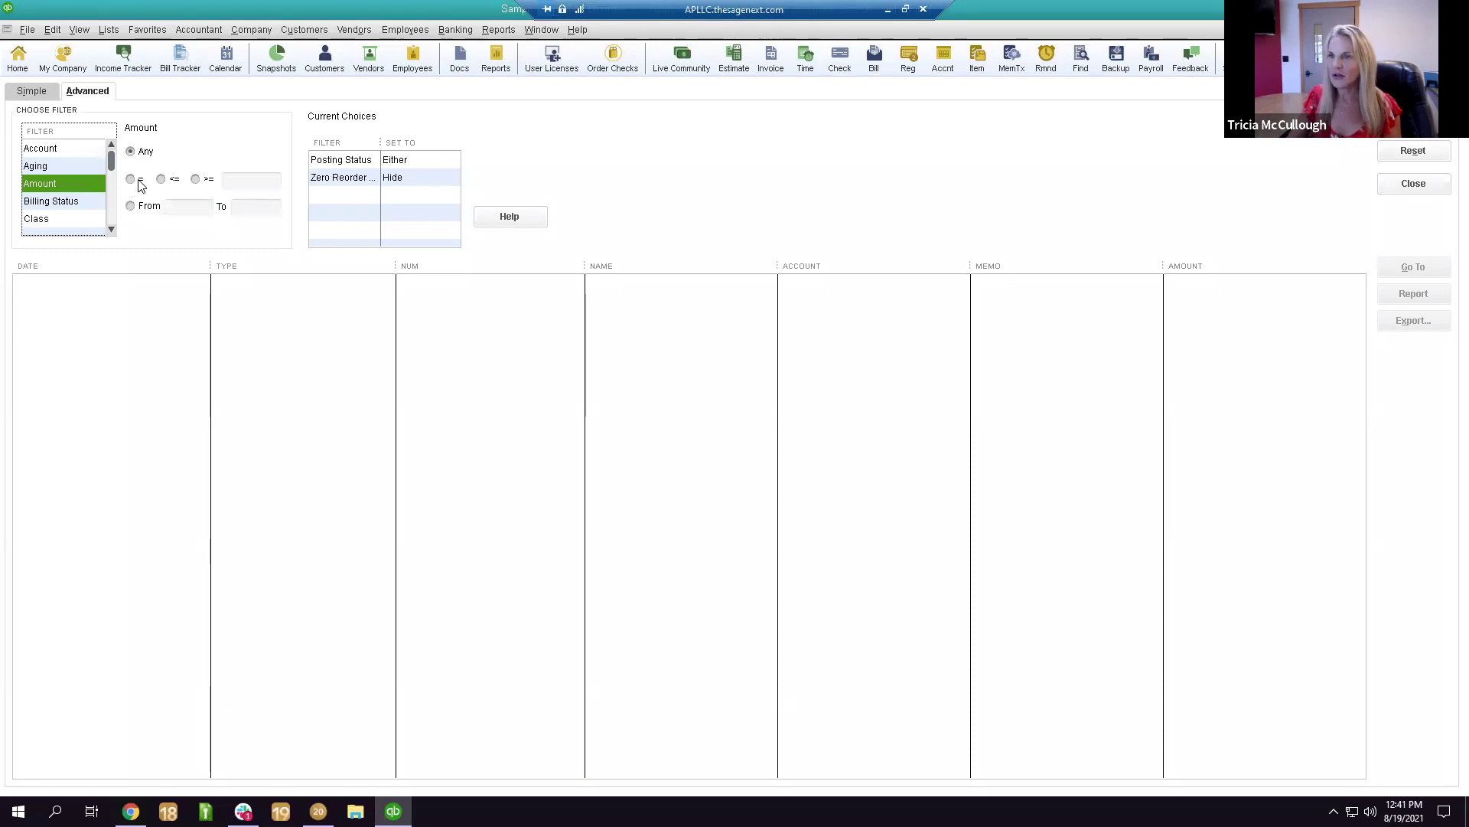
{"action": "left_click", "coordinate": [140, 181]}
{"action": "left_click", "coordinate": [252, 176]}
{"action": "type", "text": "100.00"}
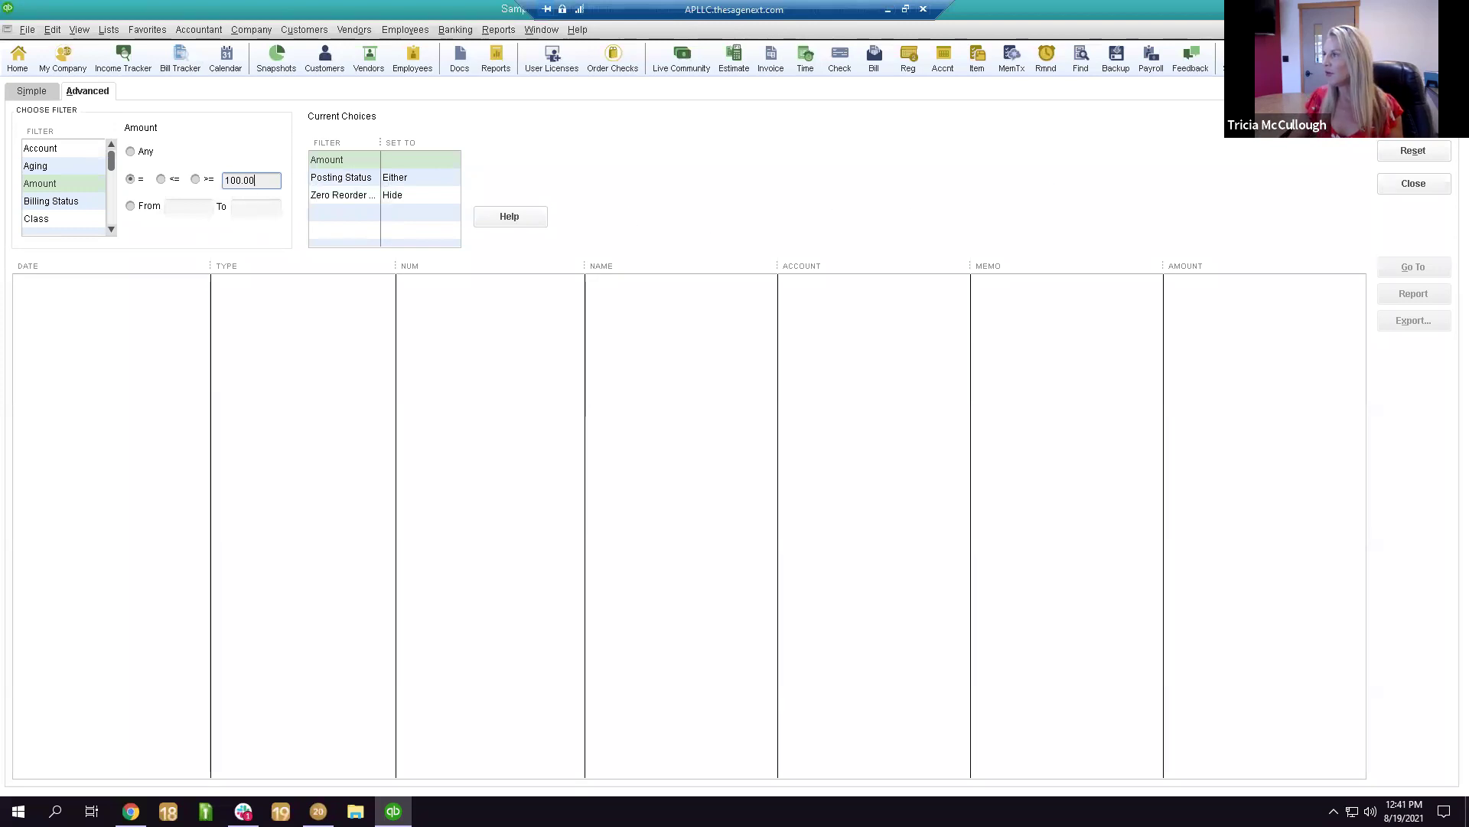
{"action": "left_click", "coordinate": [1414, 117]}
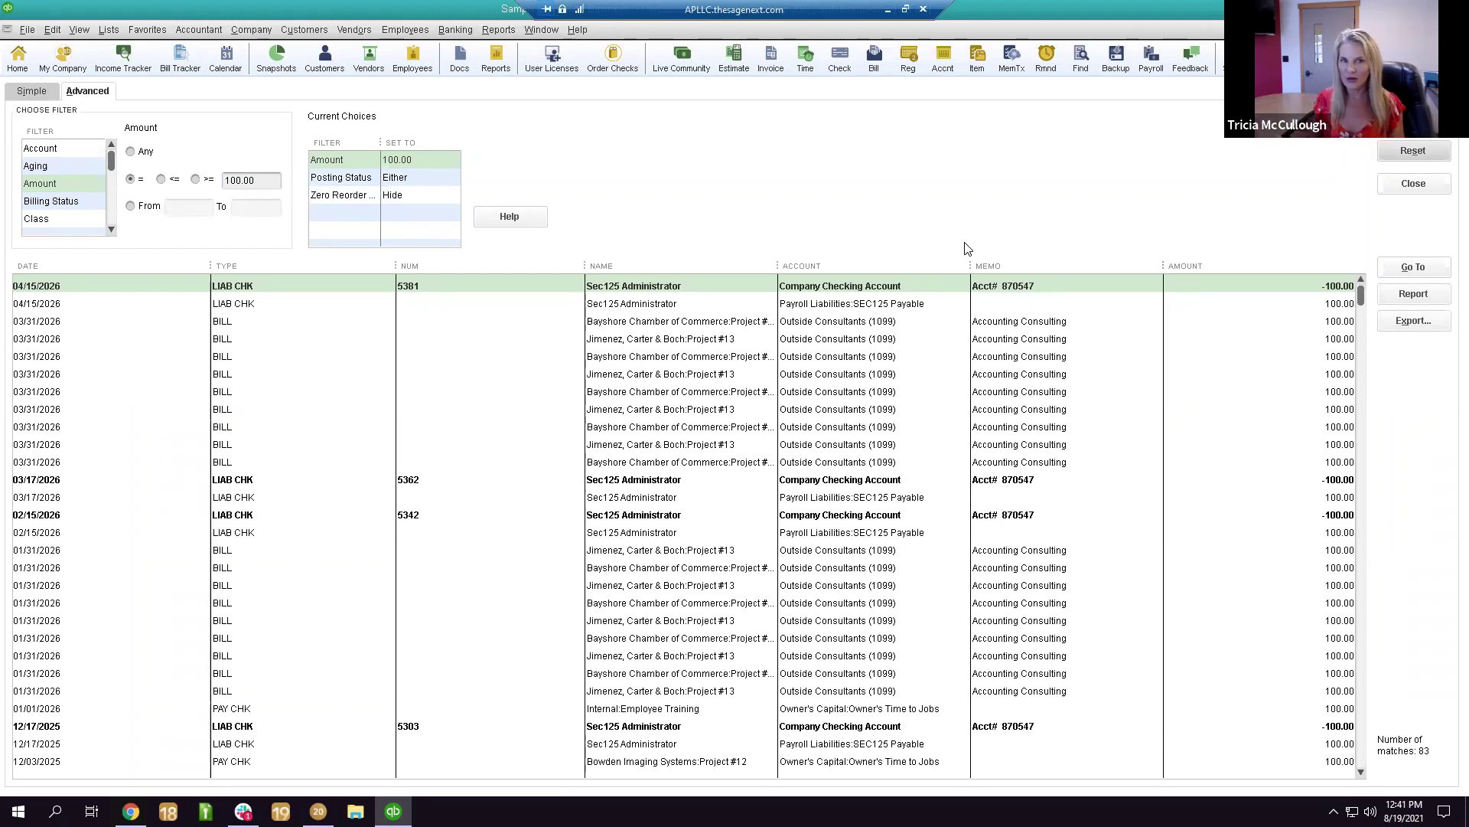
{"action": "left_click", "coordinate": [1432, 191]}
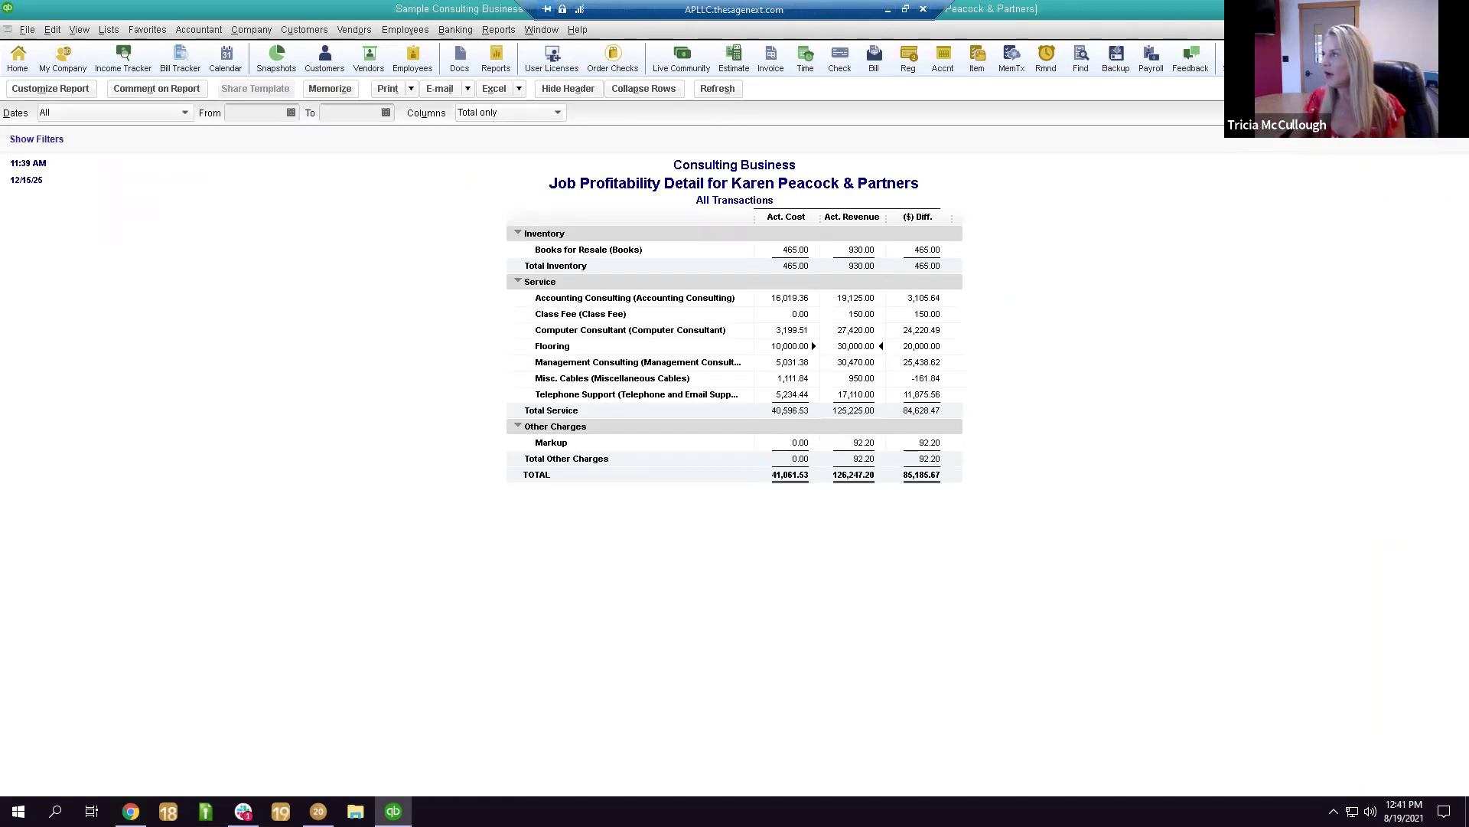
Close the Job Profitability Detail report, run a Balance Sheet with its rows collapsed, and review it through the equity section.
{"action": "key", "text": "Escape"}
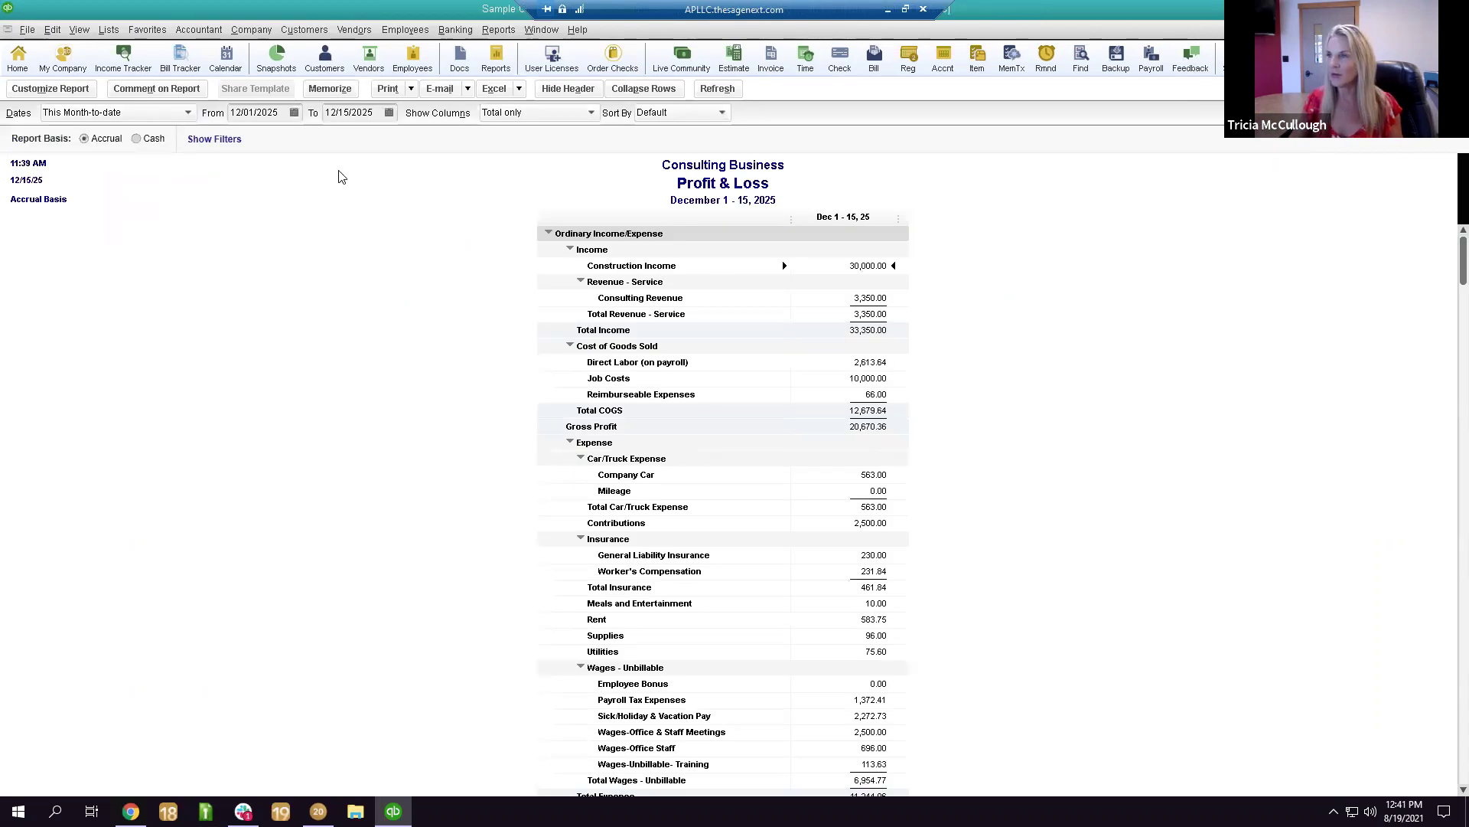
{"action": "left_click", "coordinate": [492, 32]}
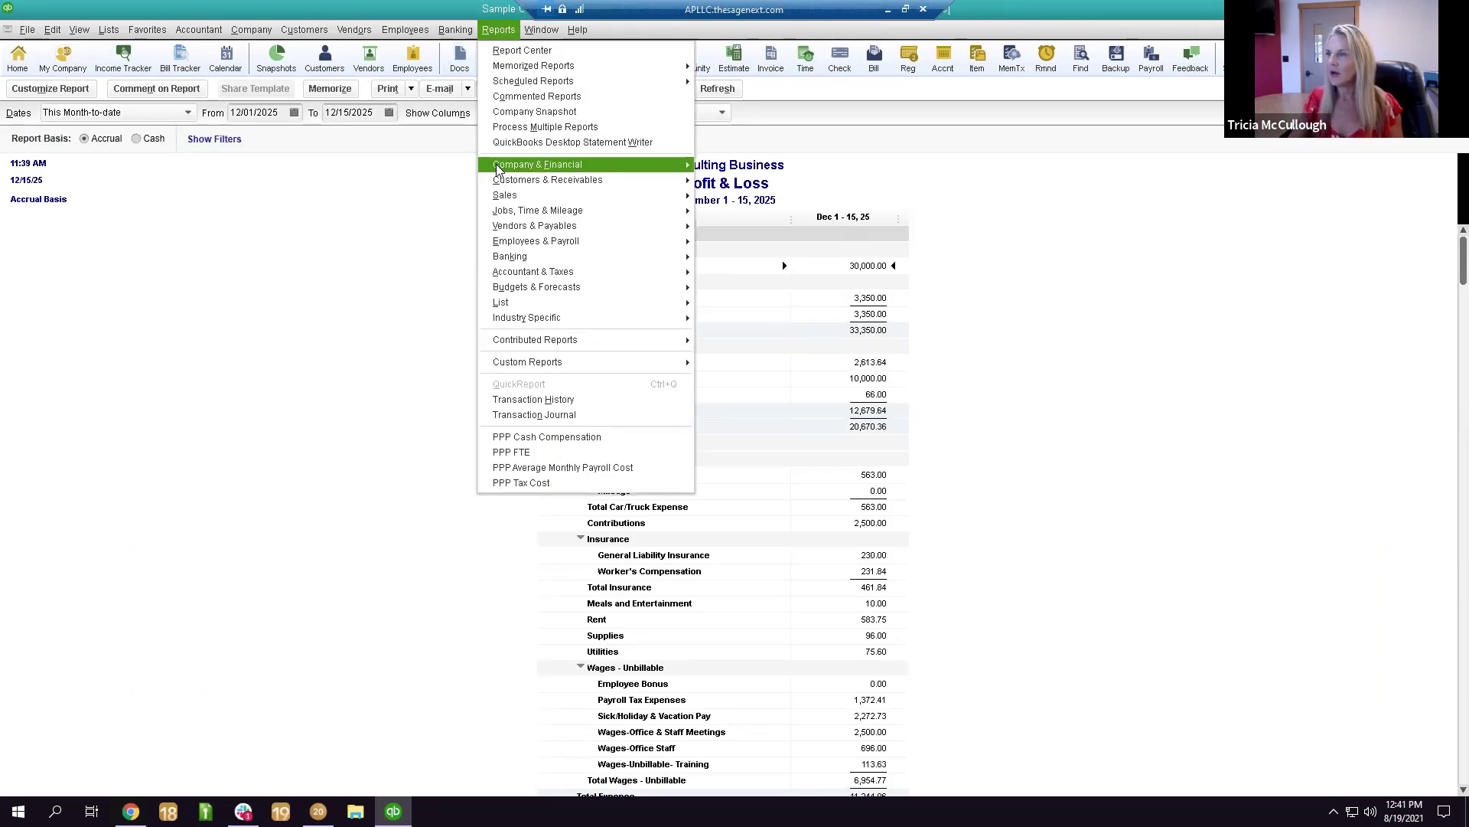
{"action": "mouse_move", "coordinate": [590, 163]}
{"action": "left_click", "coordinate": [773, 355]}
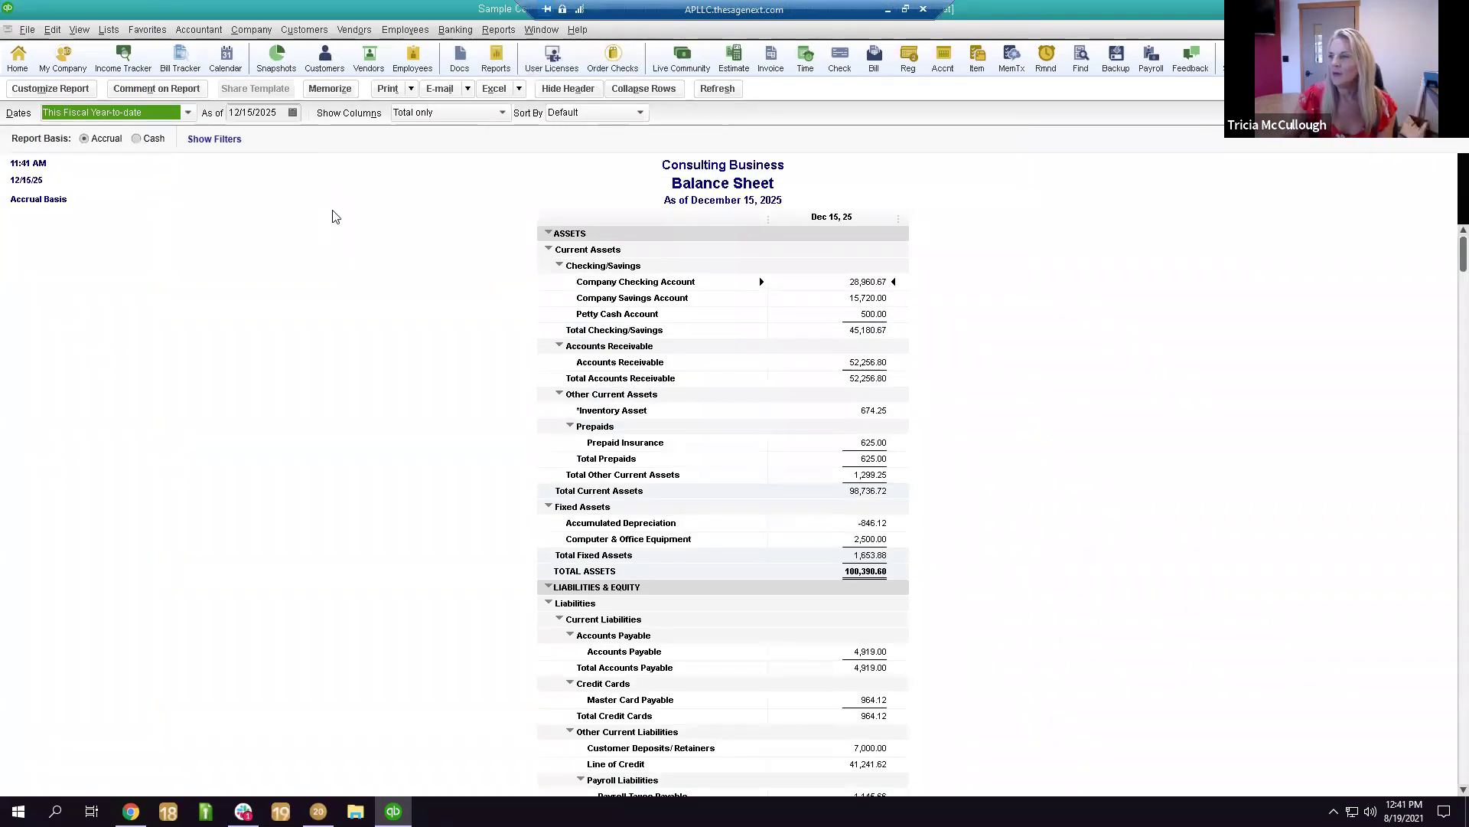
{"action": "left_click", "coordinate": [644, 89]}
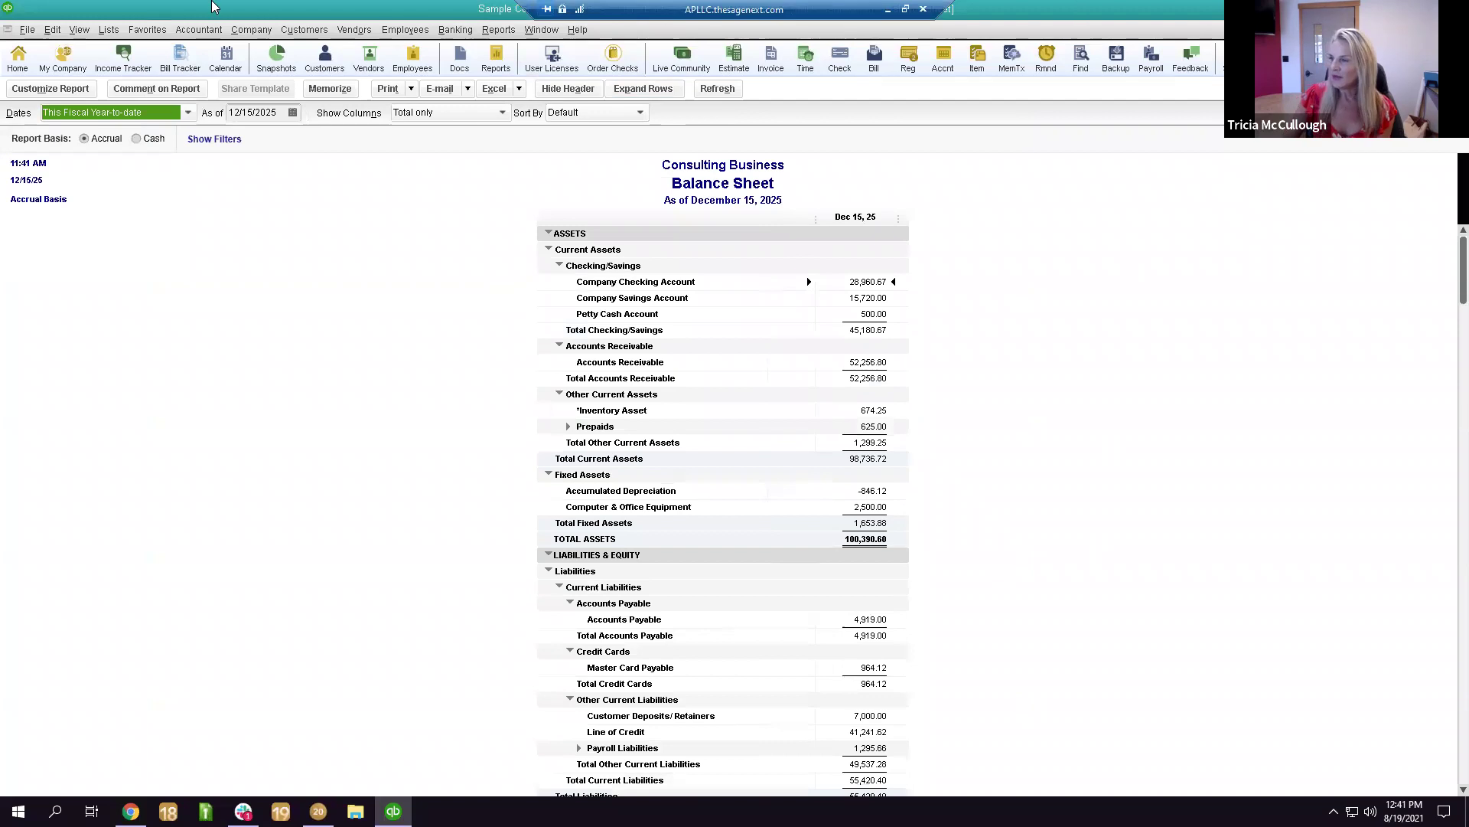
{"action": "scroll", "coordinate": [645, 414], "scroll_direction": "down", "scroll_amount": 3}
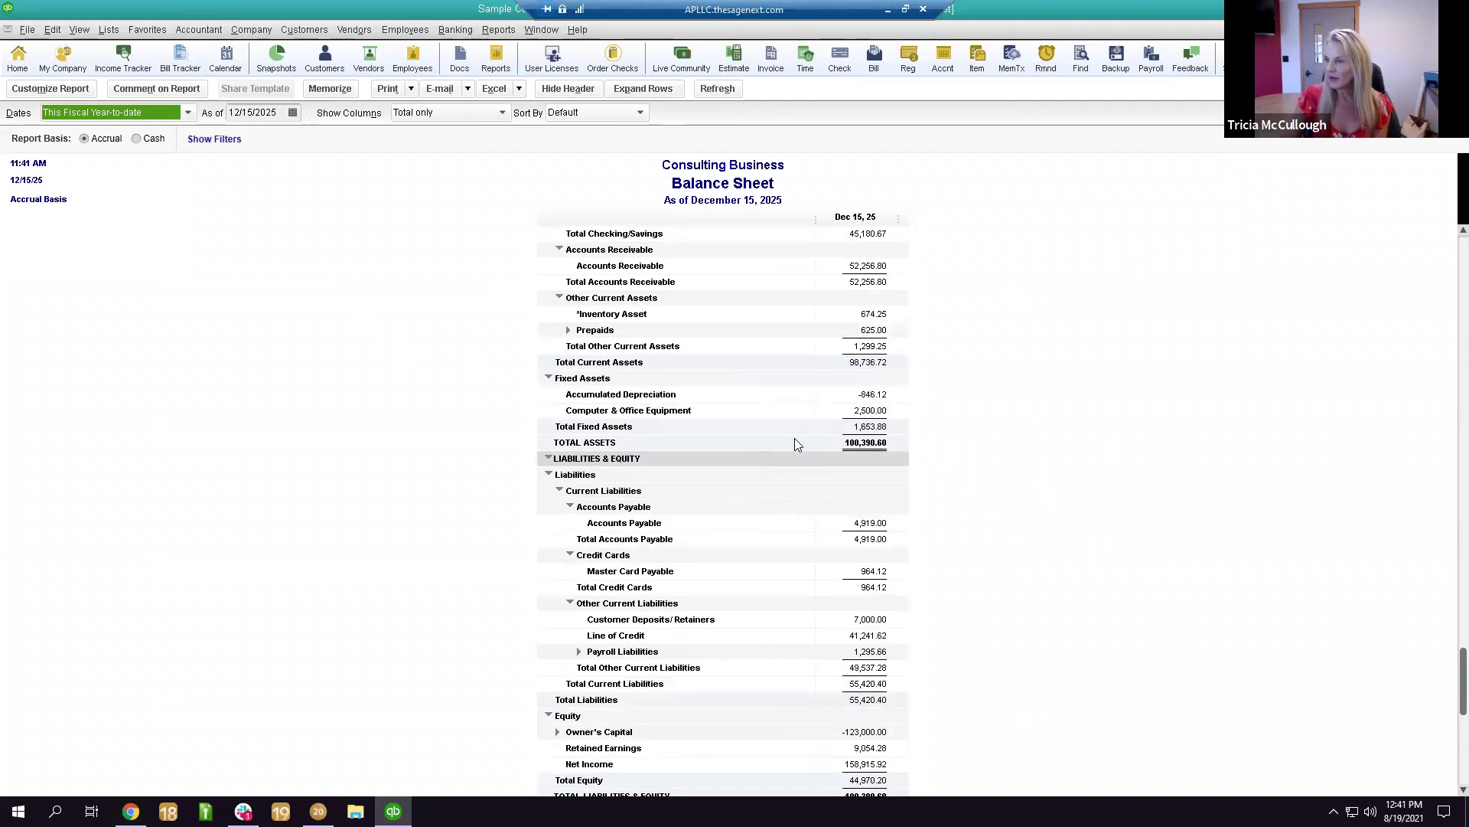
{"action": "scroll", "coordinate": [788, 437], "scroll_direction": "down", "scroll_amount": 1}
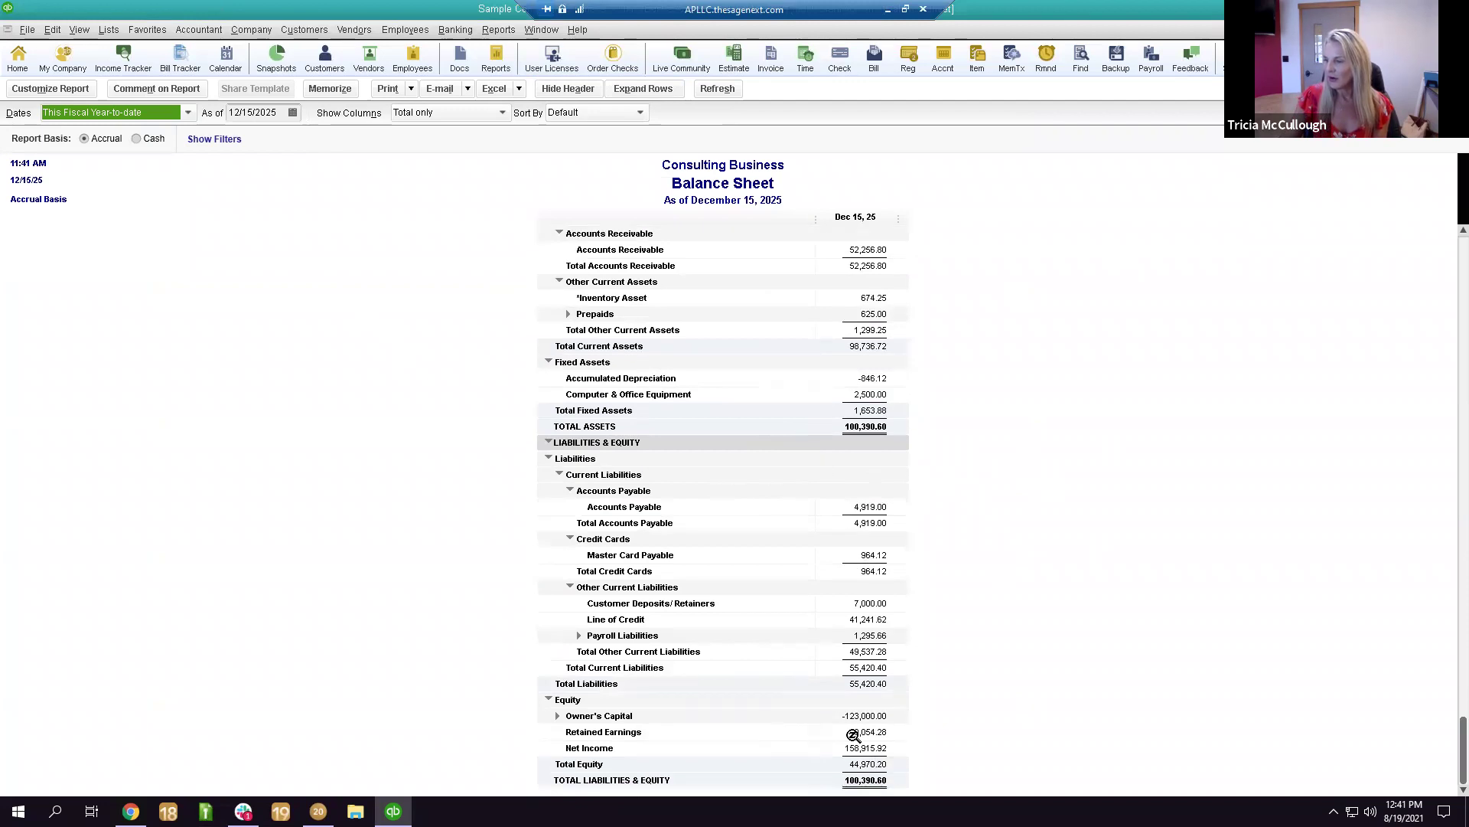
{"action": "scroll", "coordinate": [850, 756], "scroll_direction": "up", "scroll_amount": 1}
{"action": "scroll", "coordinate": [916, 698], "scroll_direction": "down", "scroll_amount": 1}
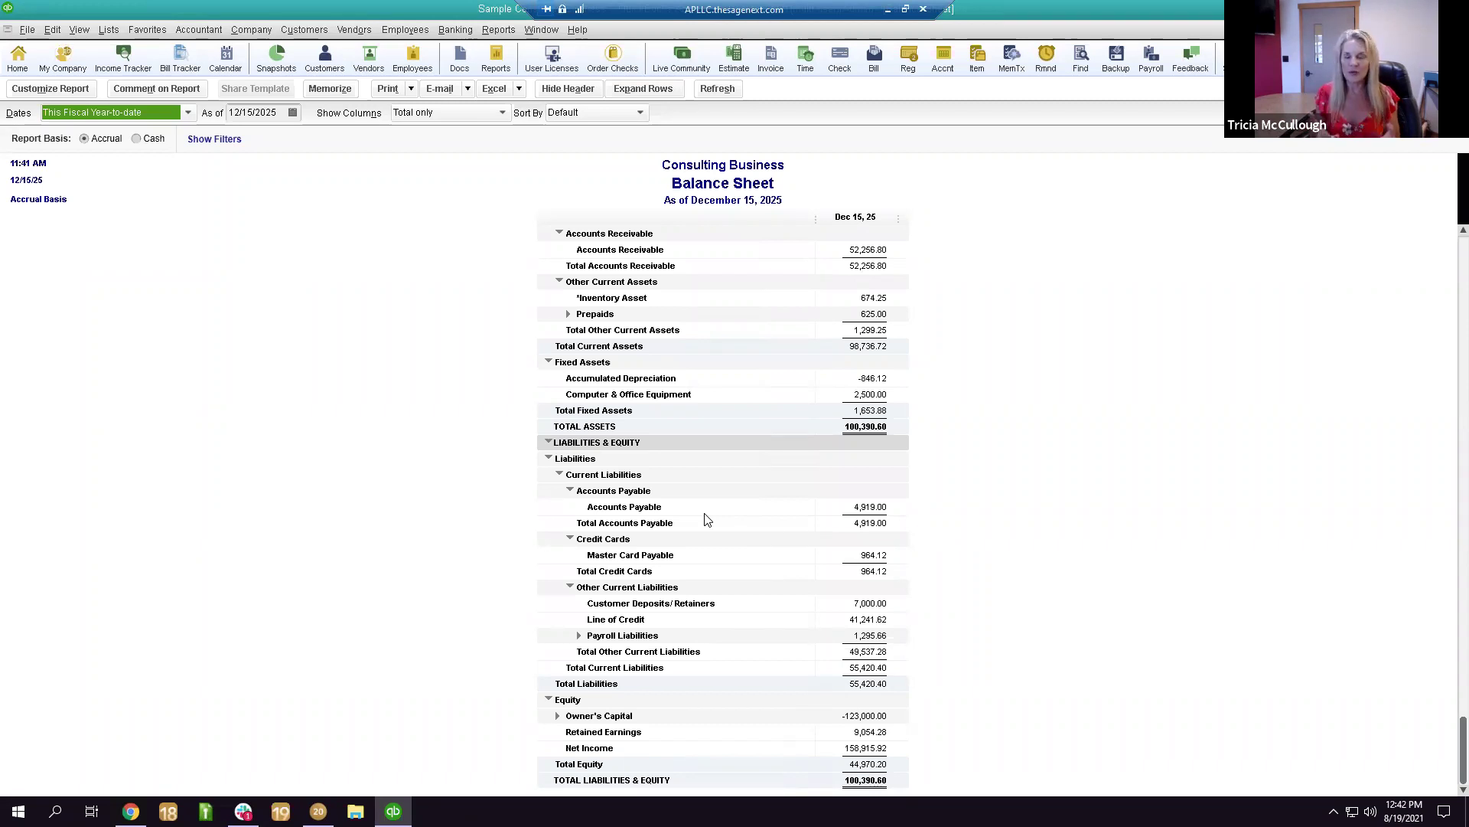
Open the Chart of Accounts, restore it to a smaller floating window, and reposition it.
{"action": "left_click", "coordinate": [27, 30]}
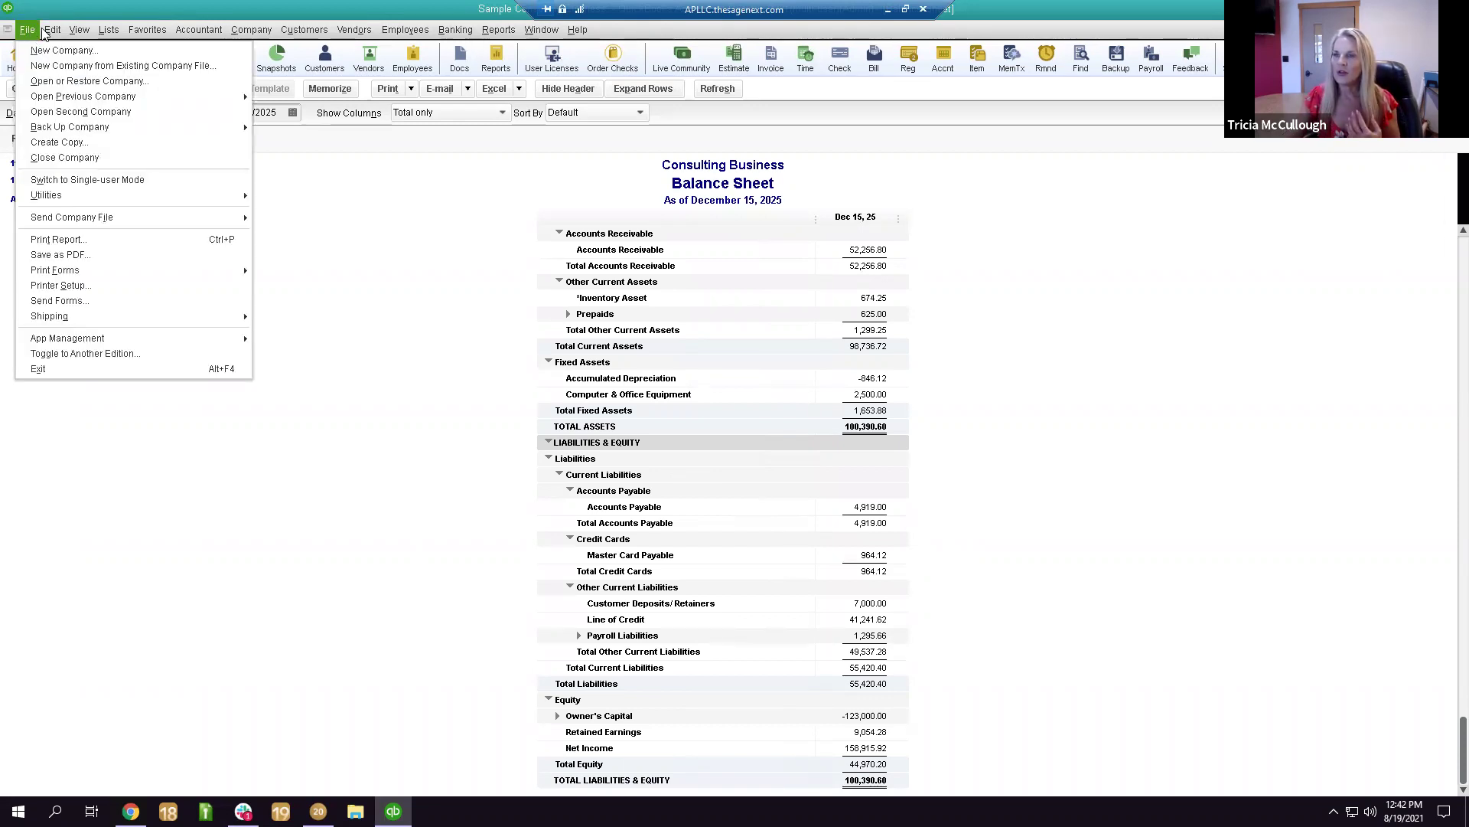
{"action": "mouse_move", "coordinate": [139, 34]}
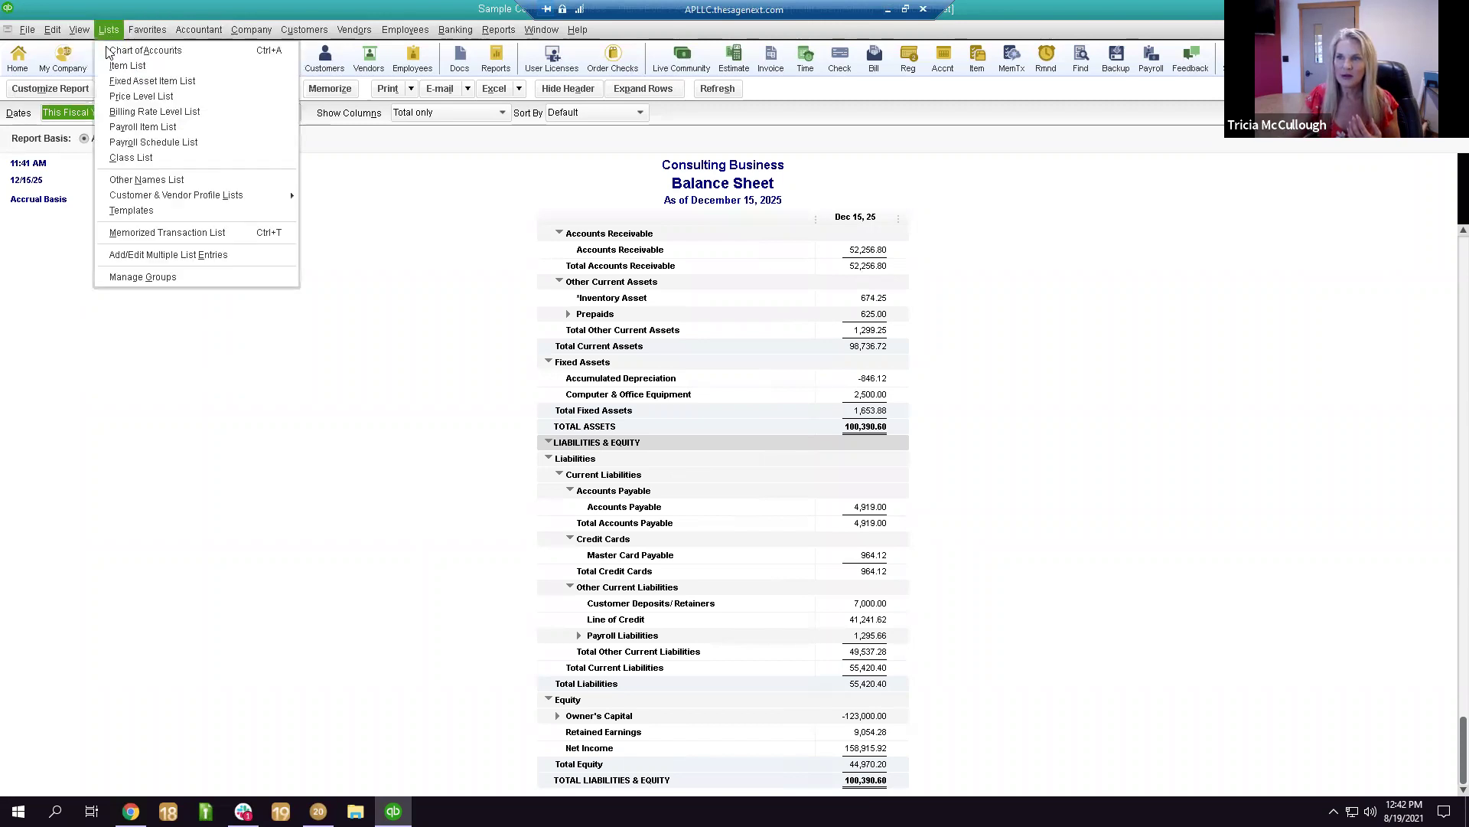
{"action": "left_click", "coordinate": [110, 49]}
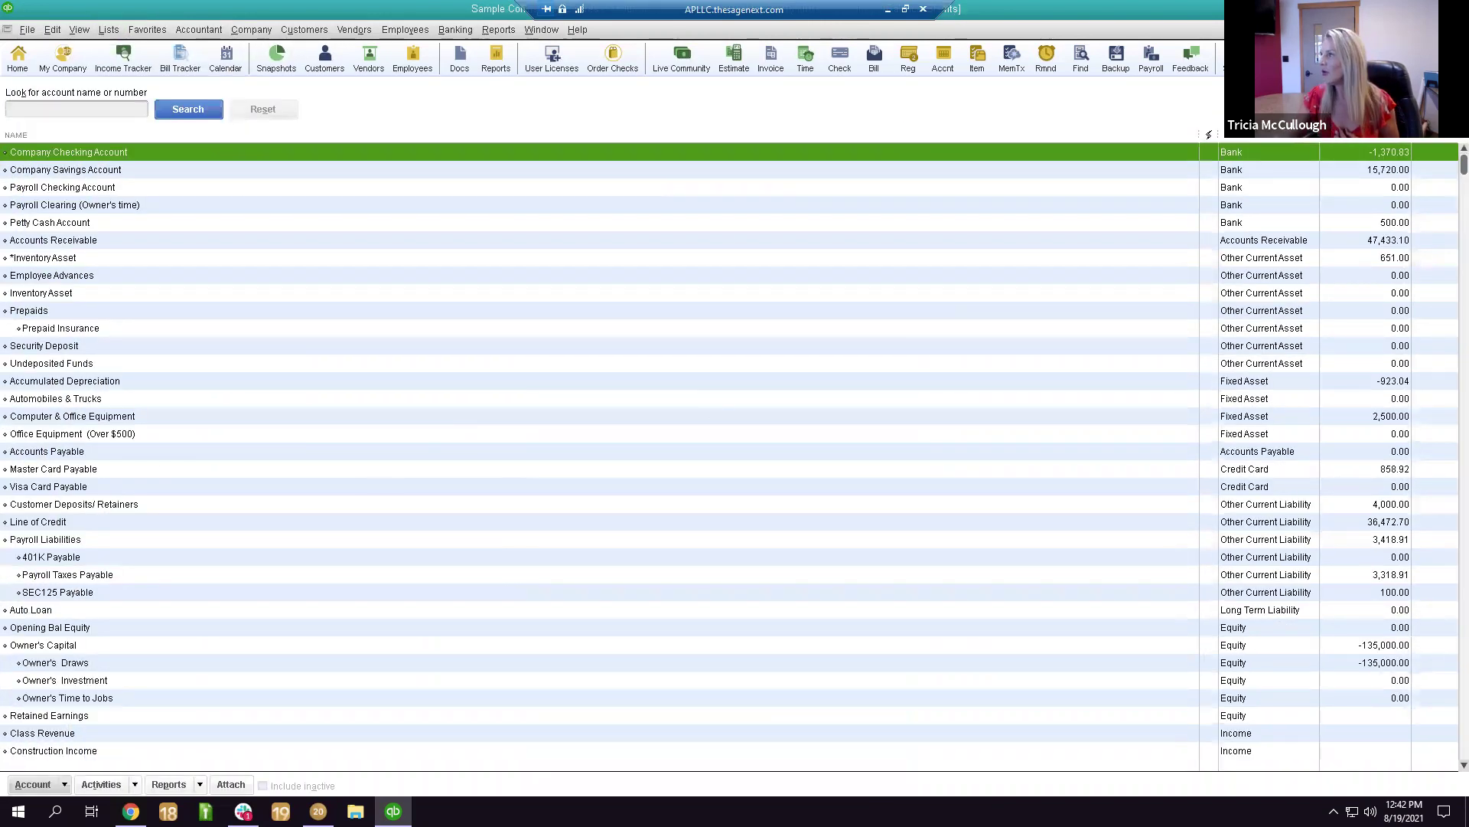
{"action": "left_click", "coordinate": [1453, 29]}
{"action": "scroll", "coordinate": [509, 228], "scroll_direction": "down", "scroll_amount": 1}
{"action": "left_click_drag", "start_coordinate": [499, 164], "coordinate": [468, 5]}
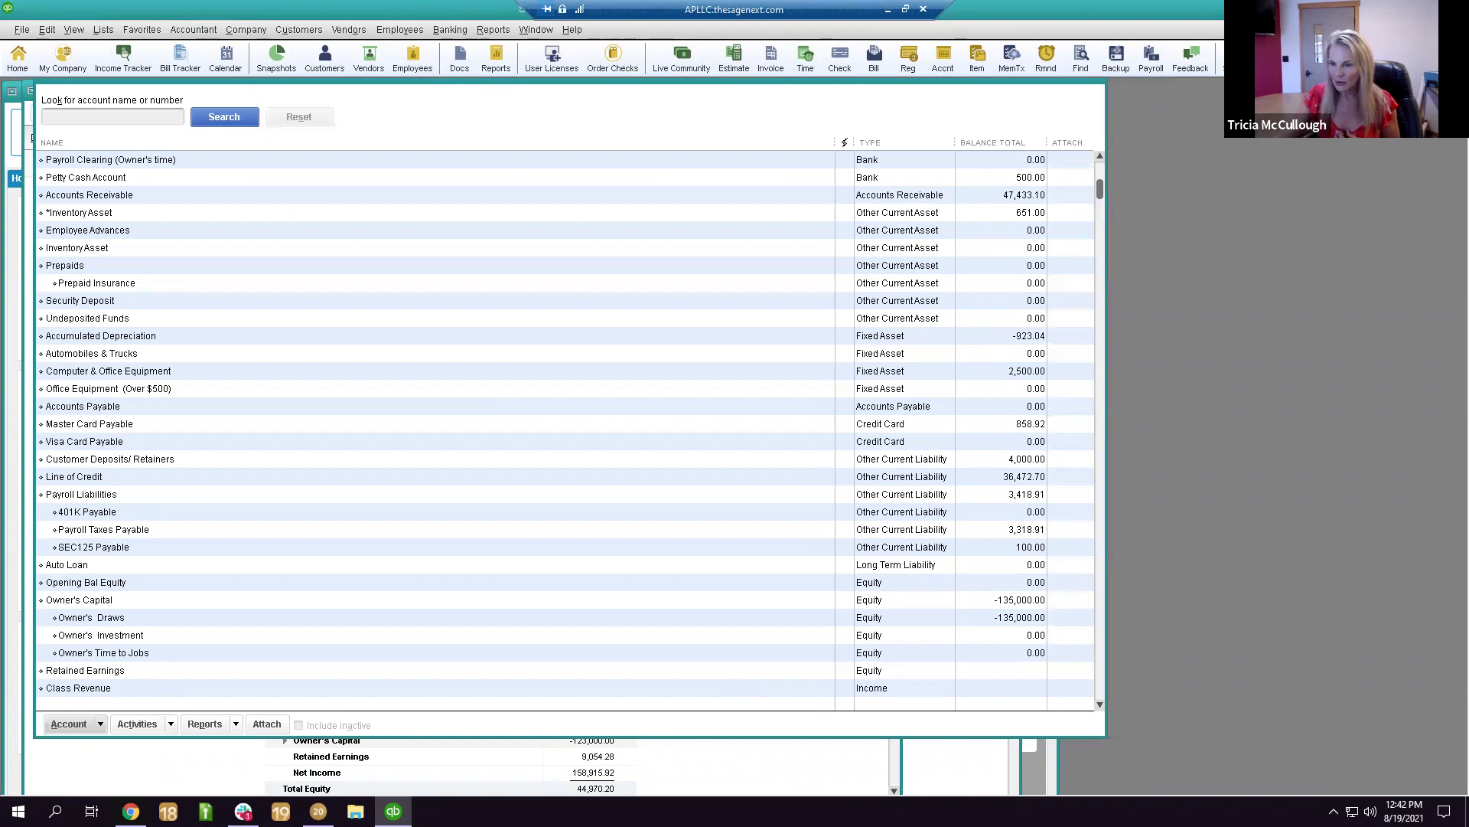
{"action": "left_click", "coordinate": [87, 722]}
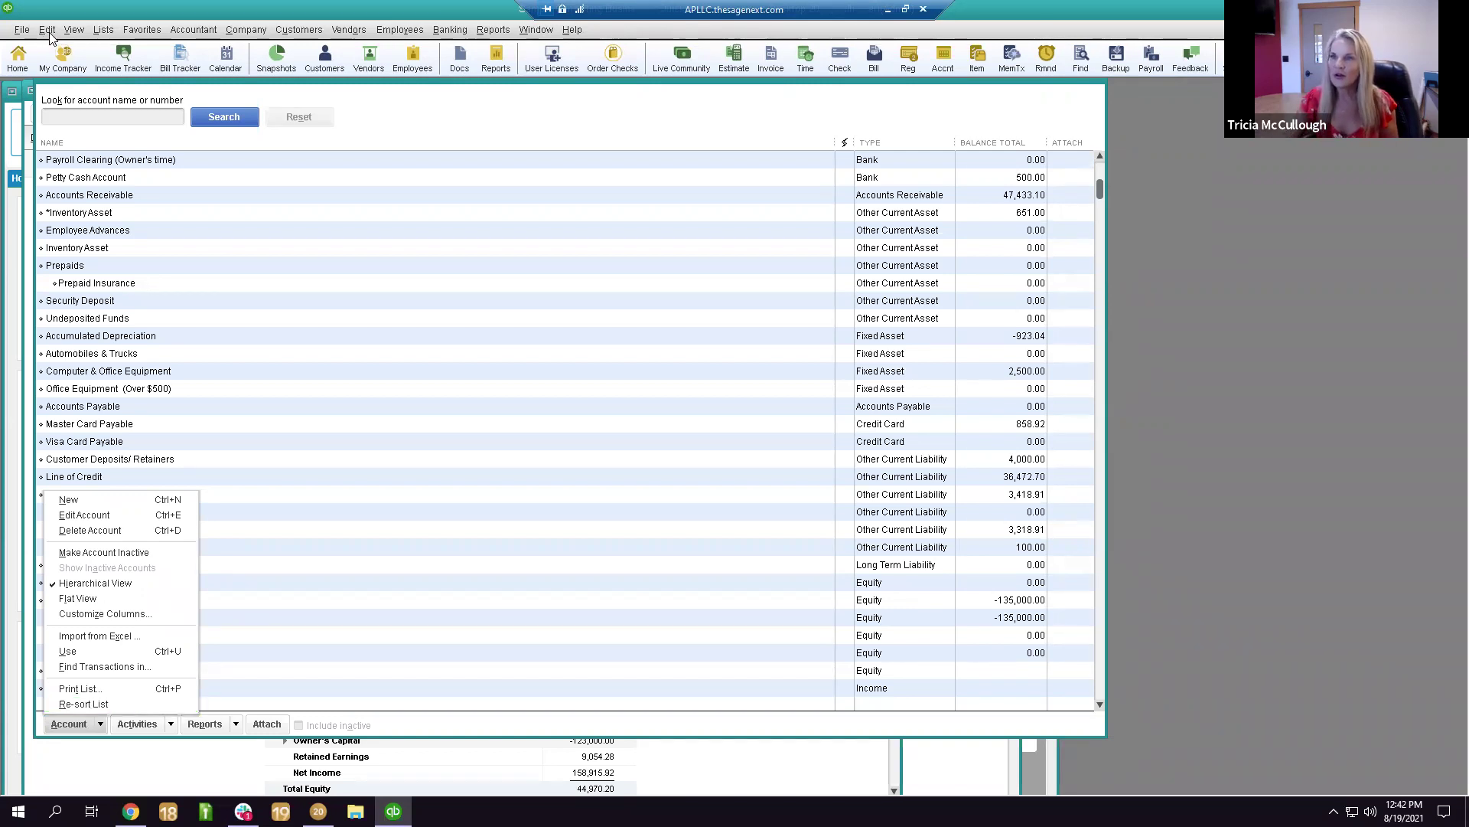
{"action": "left_click", "coordinate": [23, 29]}
{"action": "mouse_move", "coordinate": [132, 198]}
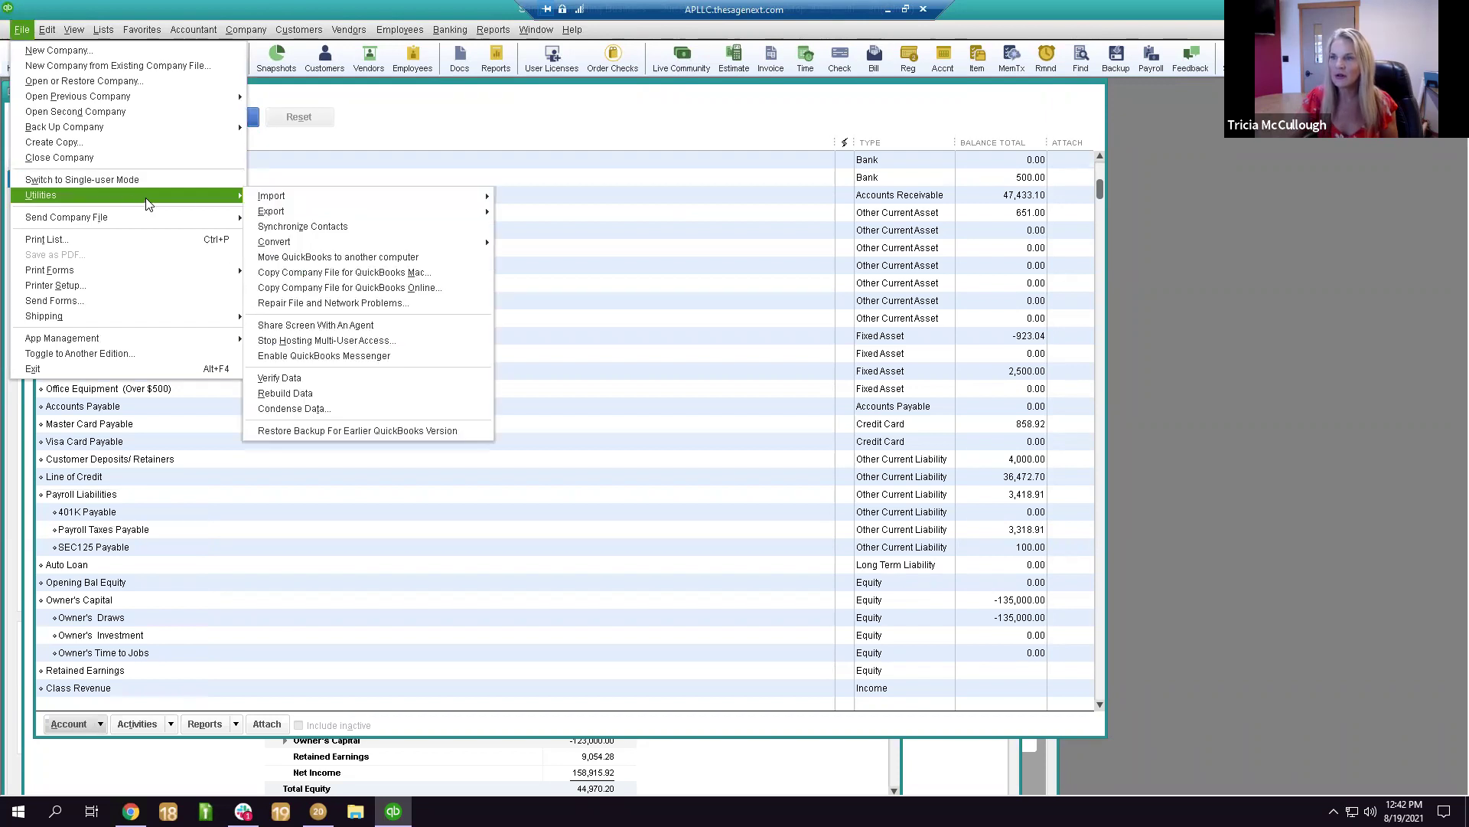
{"action": "left_click", "coordinate": [471, 377]}
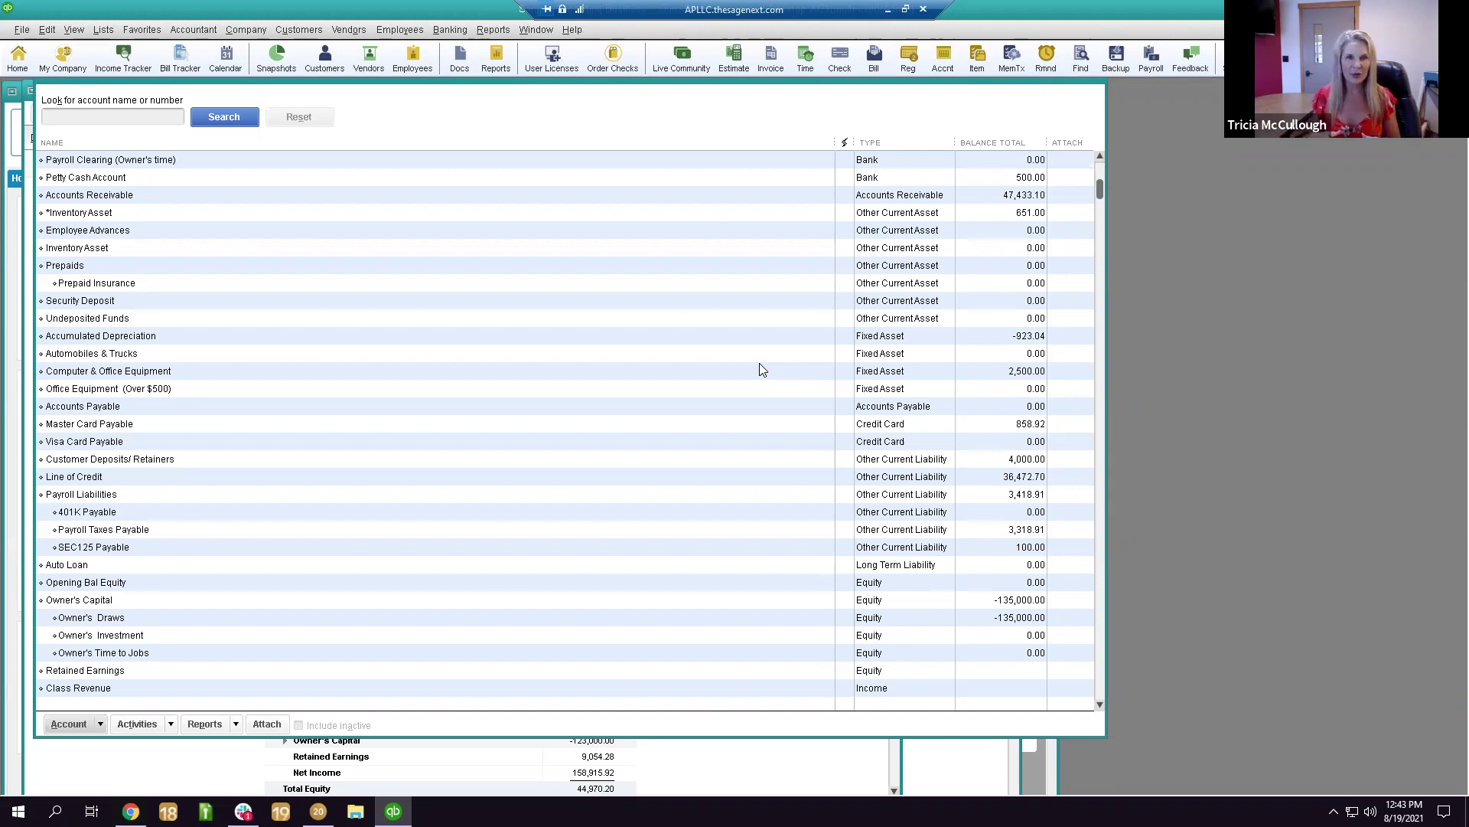
{"action": "left_click", "coordinate": [47, 29]}
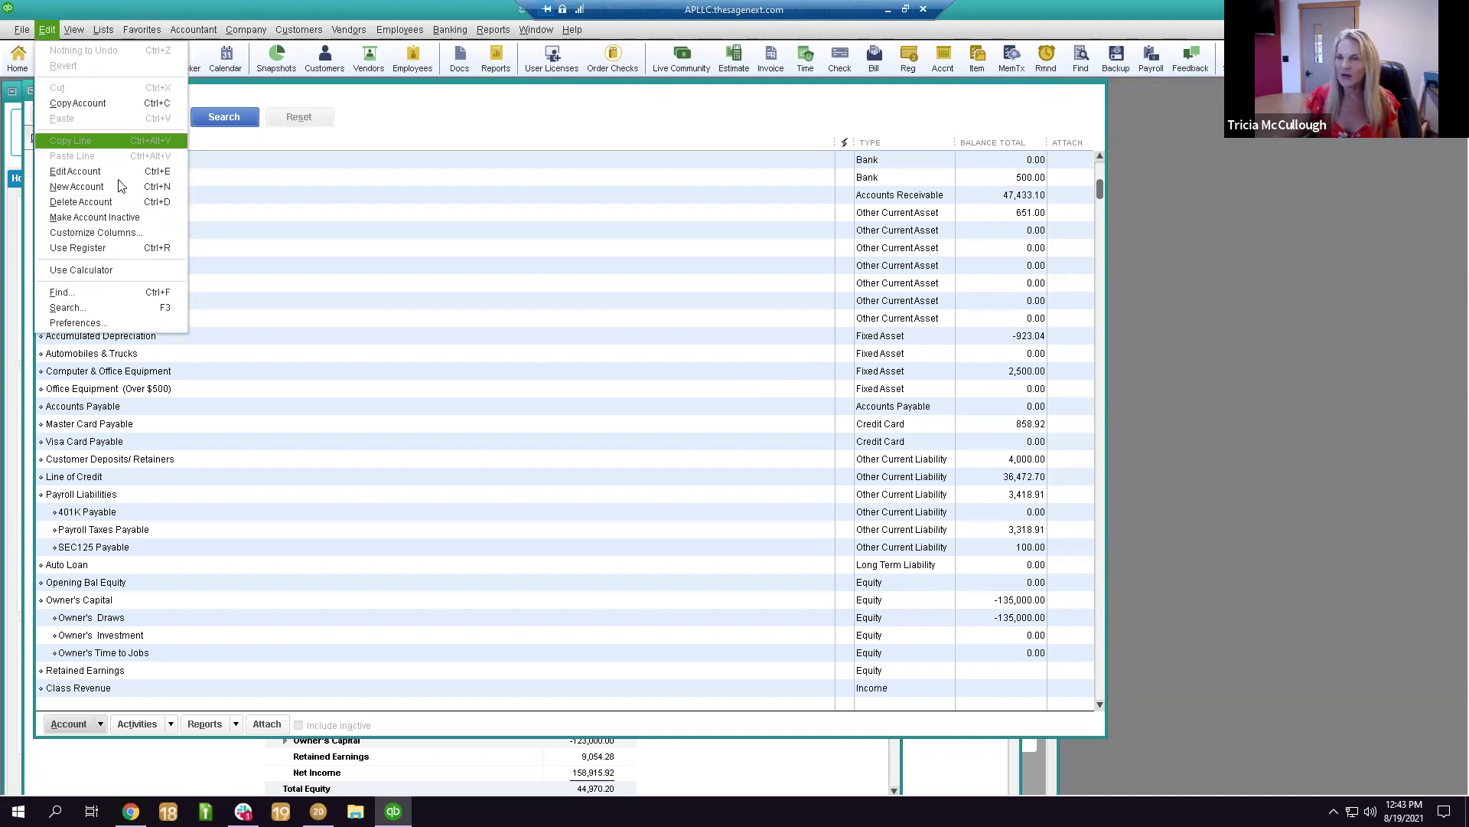
{"action": "left_click", "coordinate": [23, 29]}
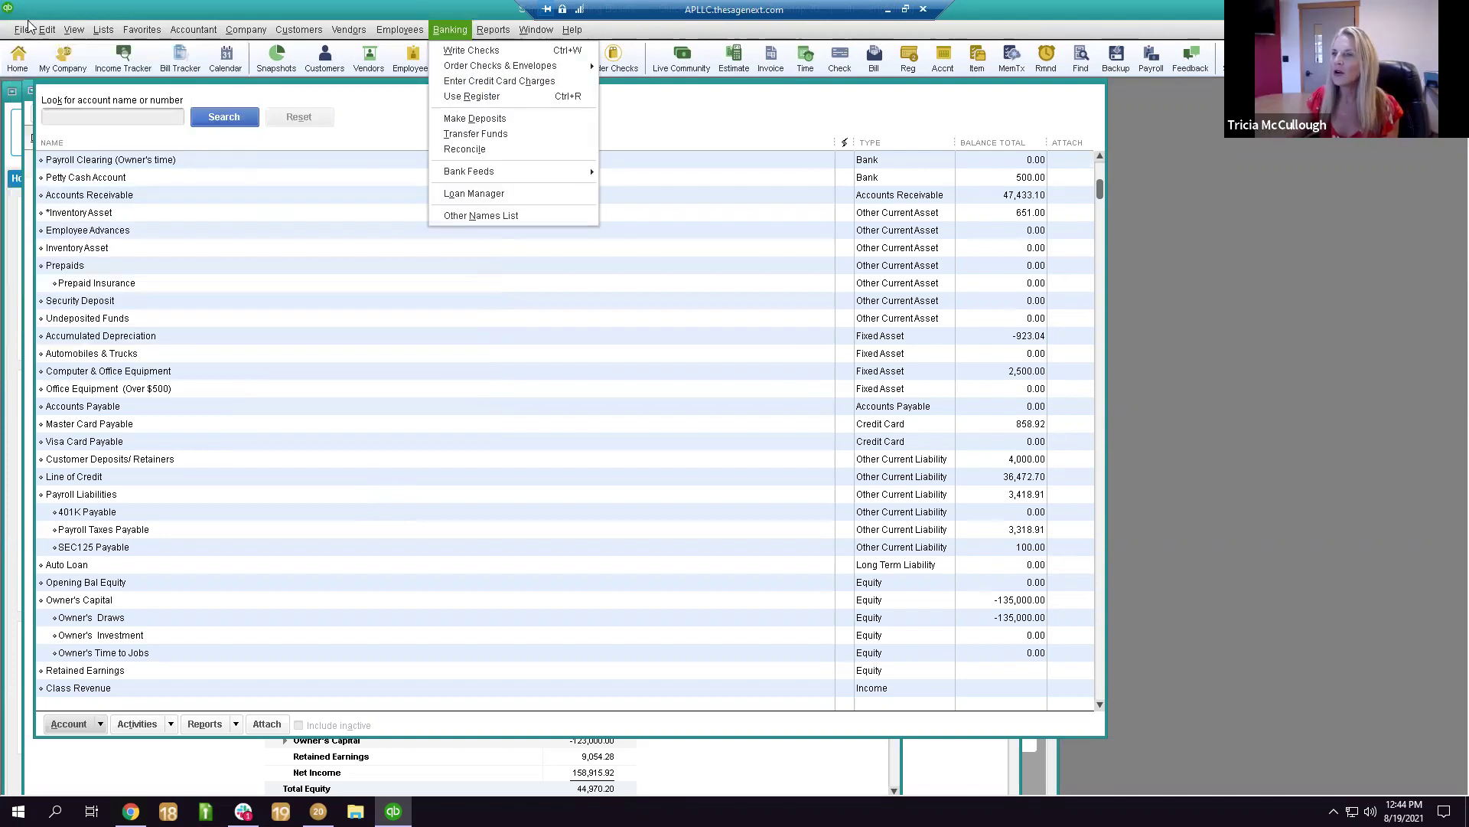
{"action": "mouse_move", "coordinate": [207, 31]}
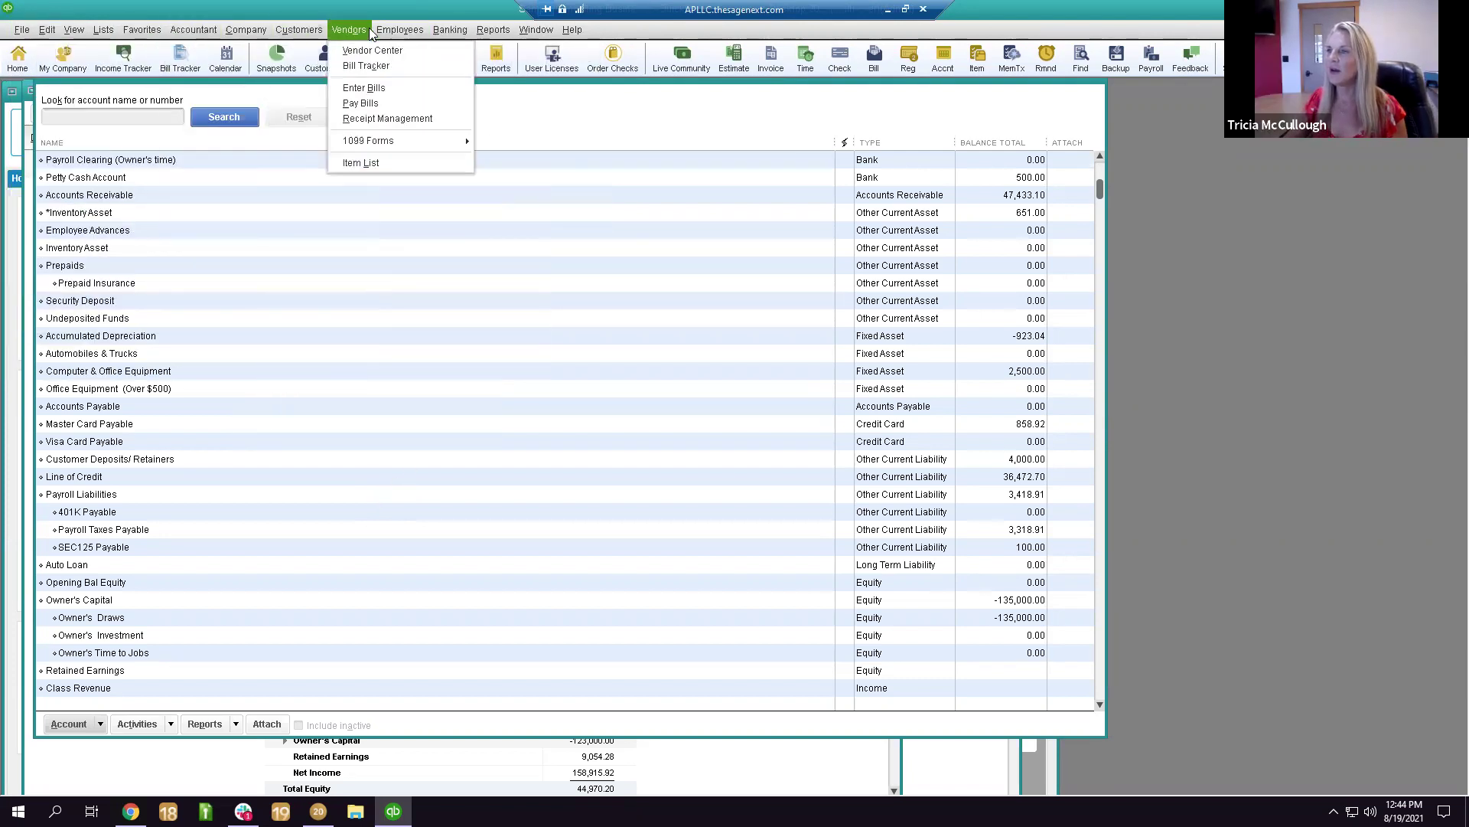
{"action": "mouse_move", "coordinate": [433, 37]}
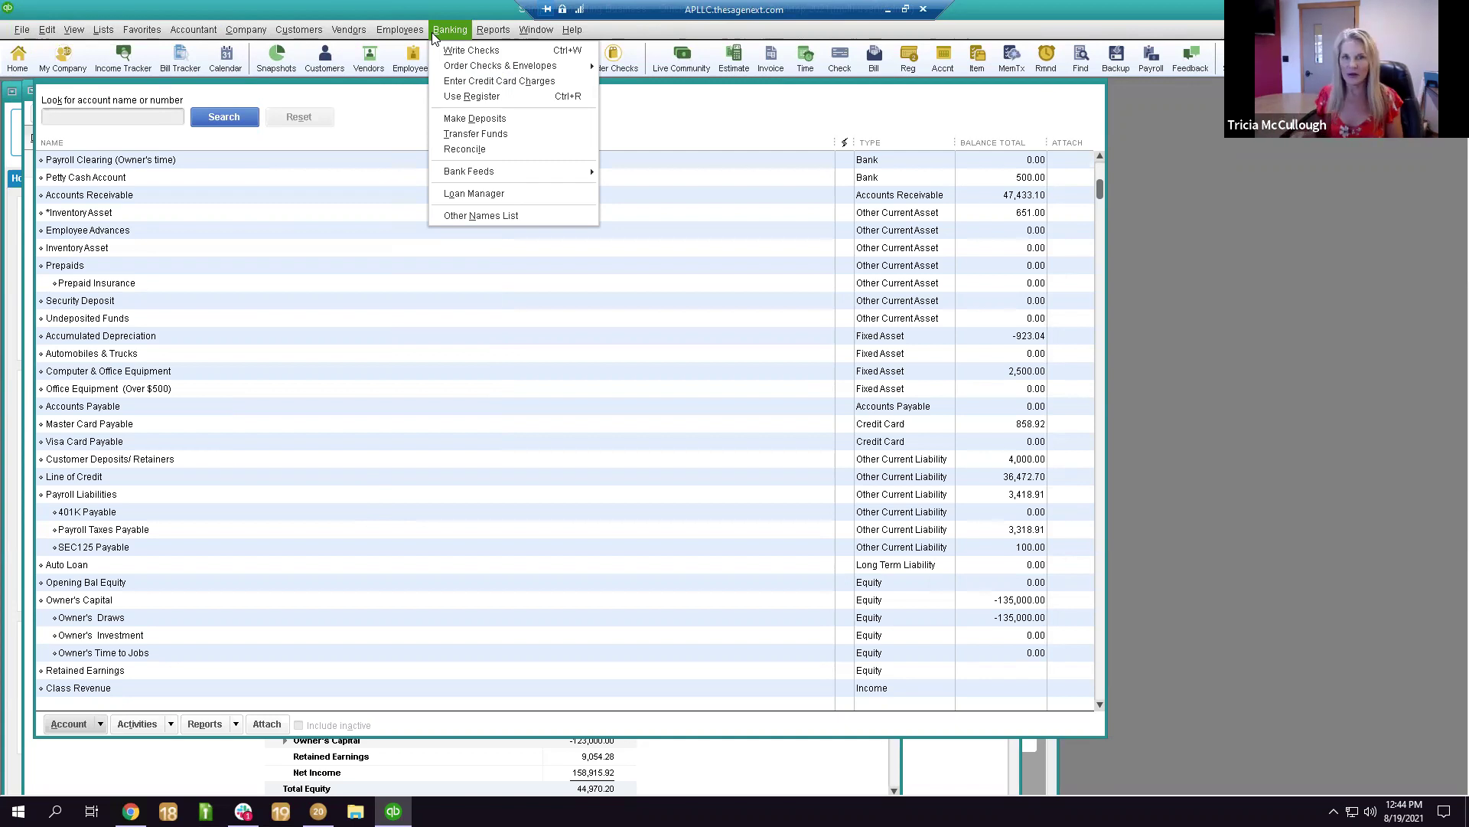
Open the first active employee's record from the Employee Center and show its payroll information.
{"action": "mouse_move", "coordinate": [417, 35]}
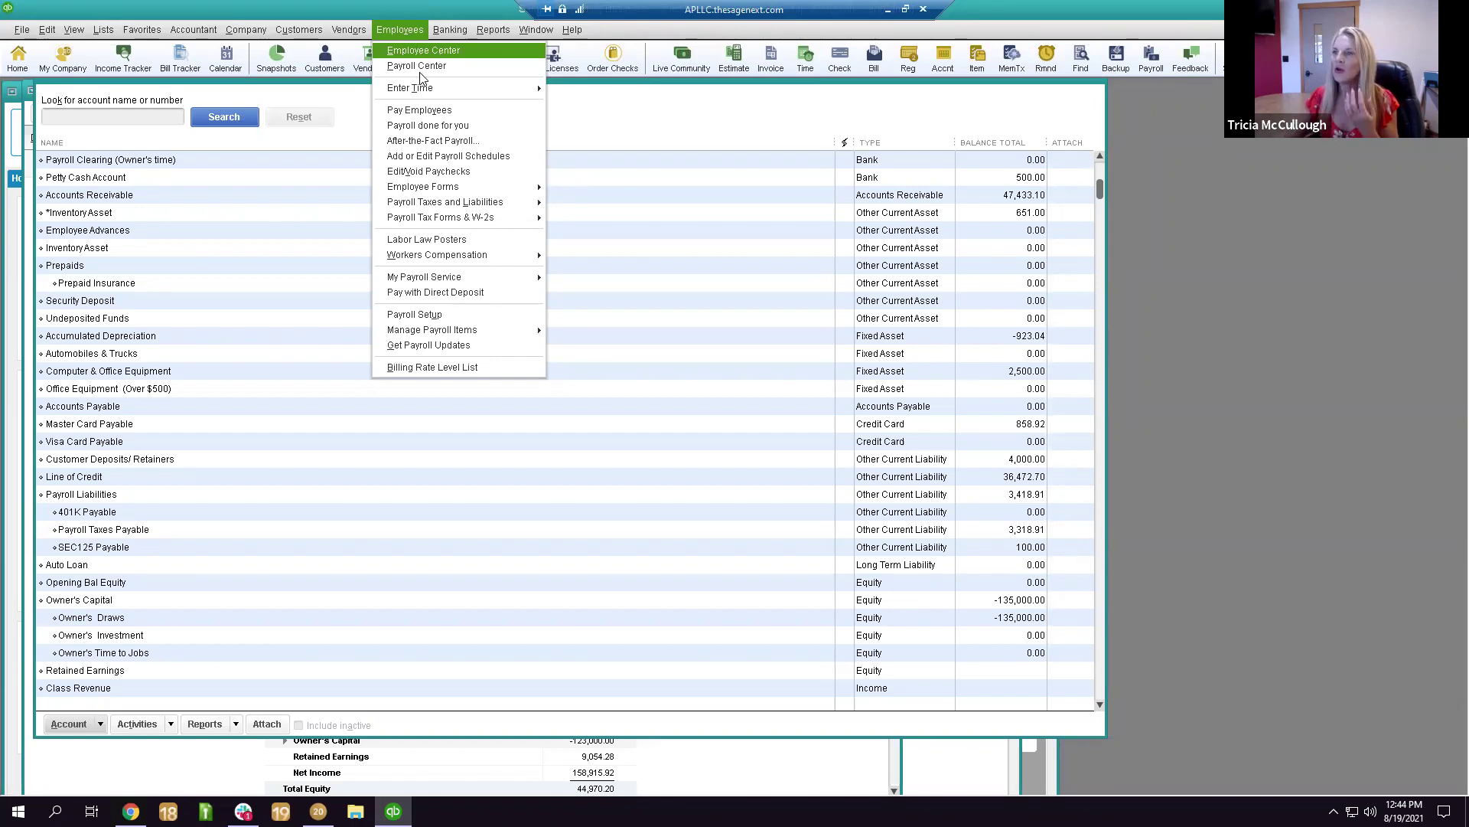
{"action": "left_click", "coordinate": [410, 52]}
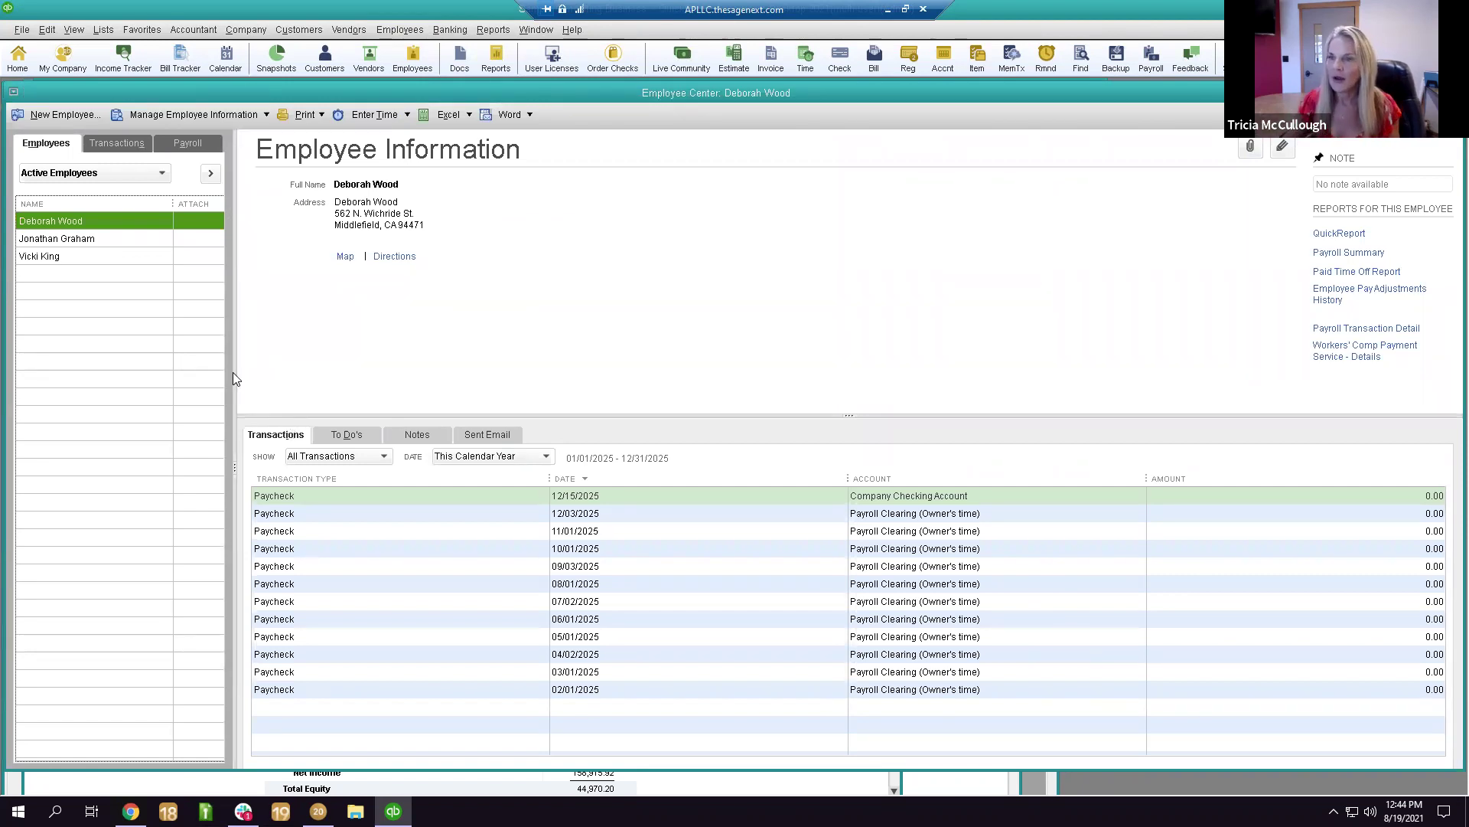
{"action": "double_click", "coordinate": [51, 221]}
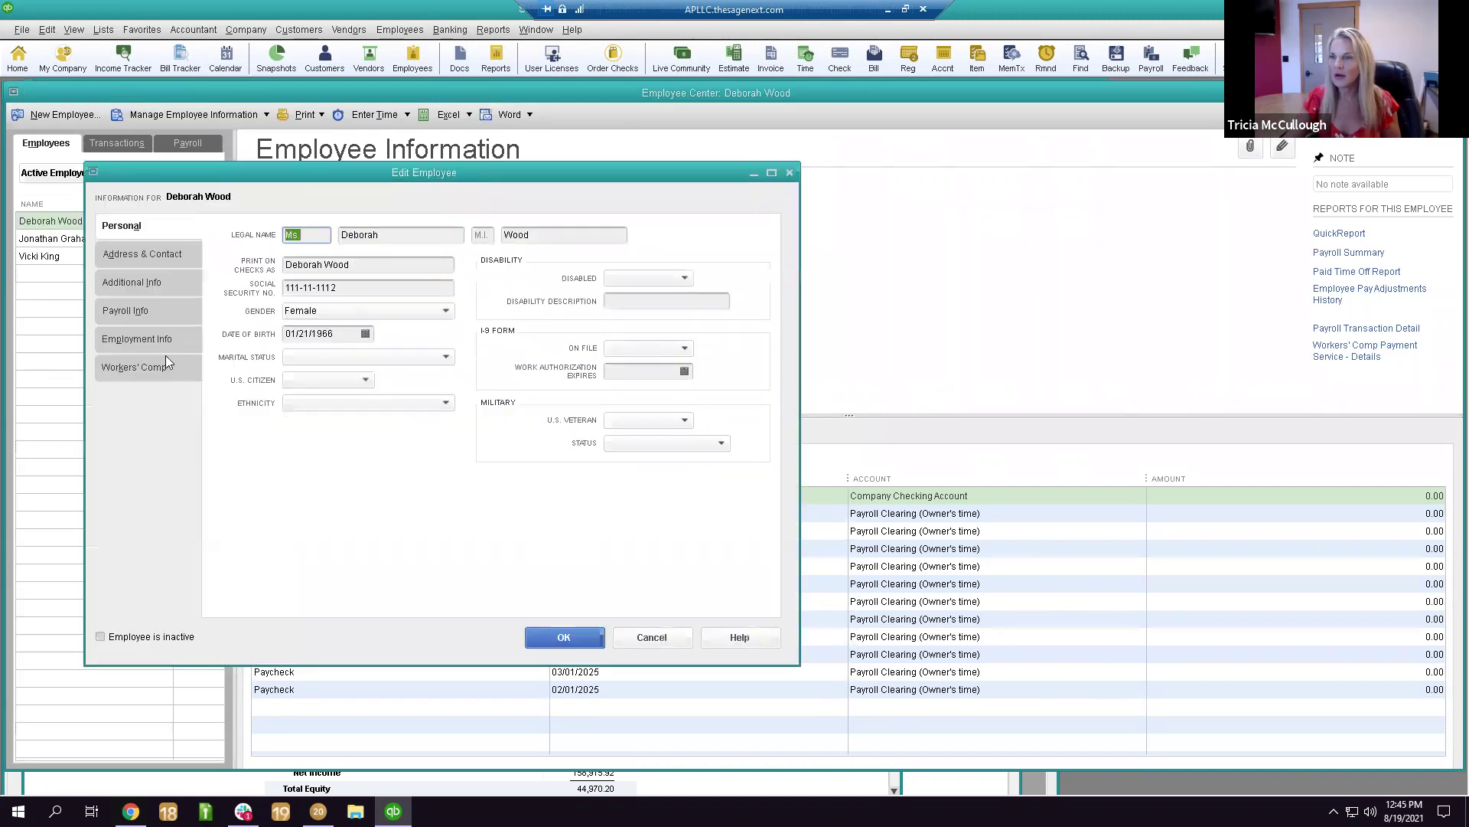
{"action": "left_click", "coordinate": [146, 312]}
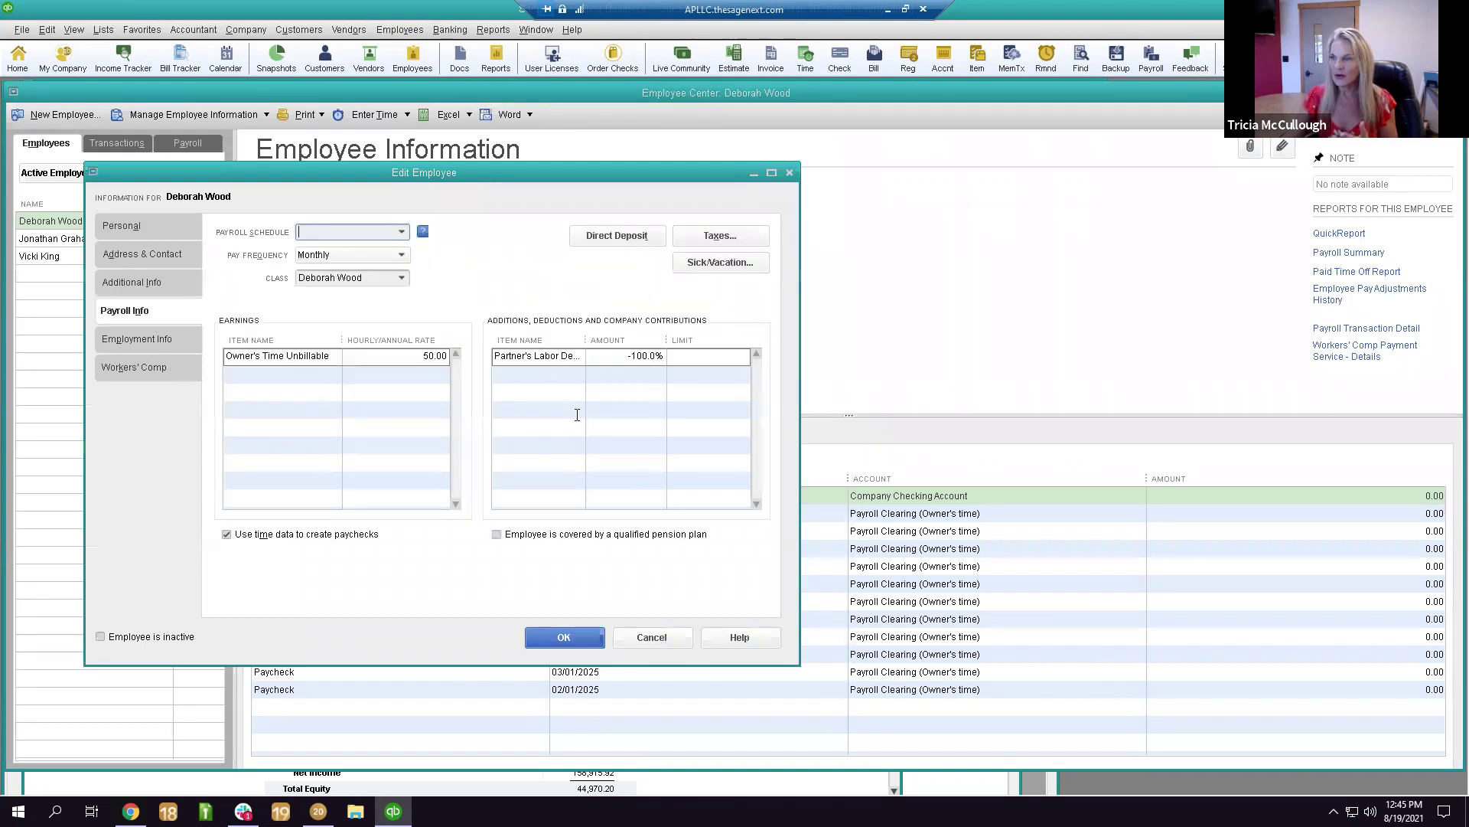
Add PFML as a new item in the employee's additions, deductions and contributions, and set it up as a deduction named PFML.
{"action": "left_click", "coordinate": [522, 372]}
{"action": "type", "text": "PFM"}
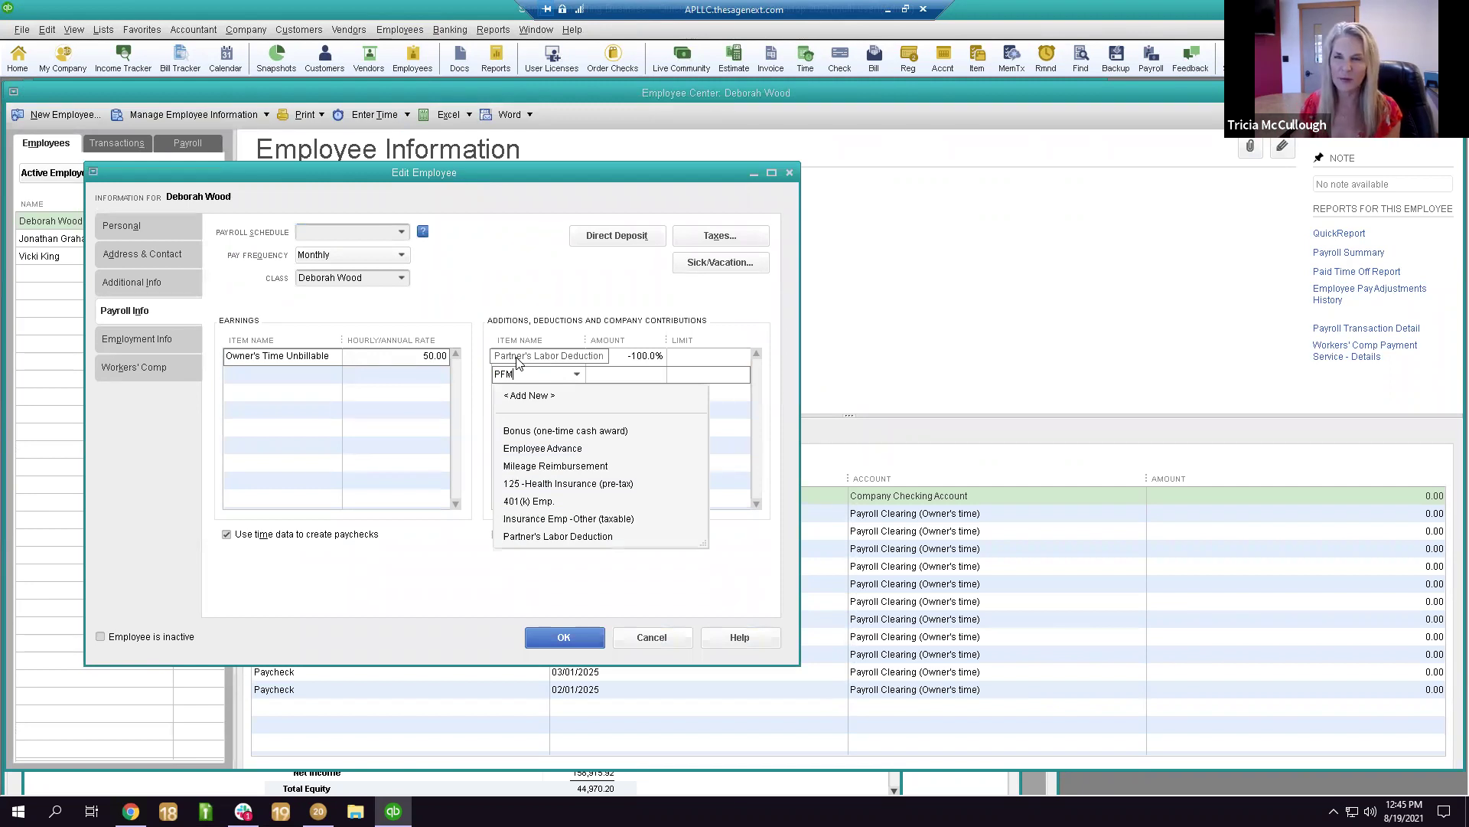
{"action": "type", "text": "L"}
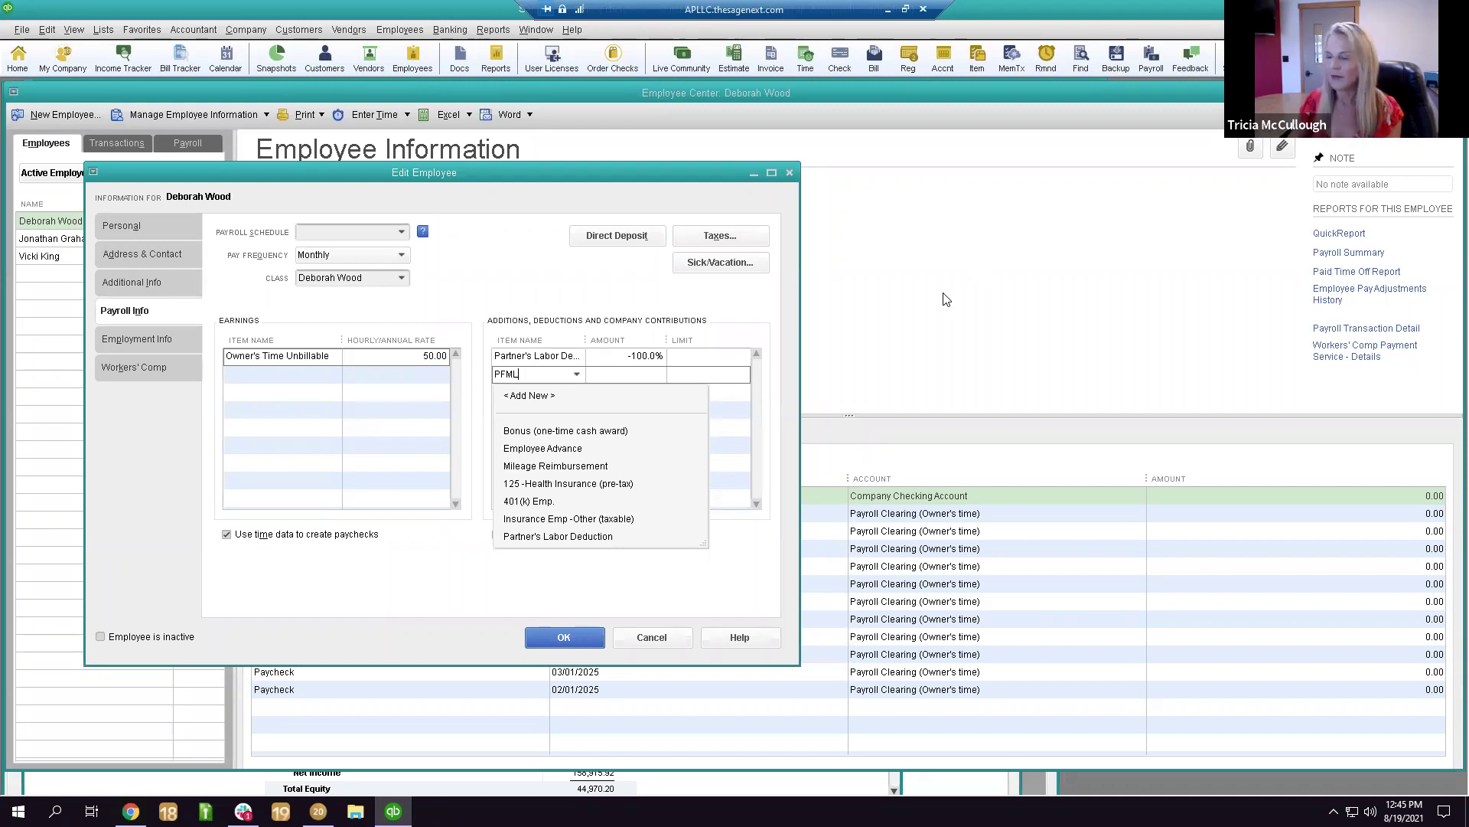
{"action": "key", "text": "Tab"}
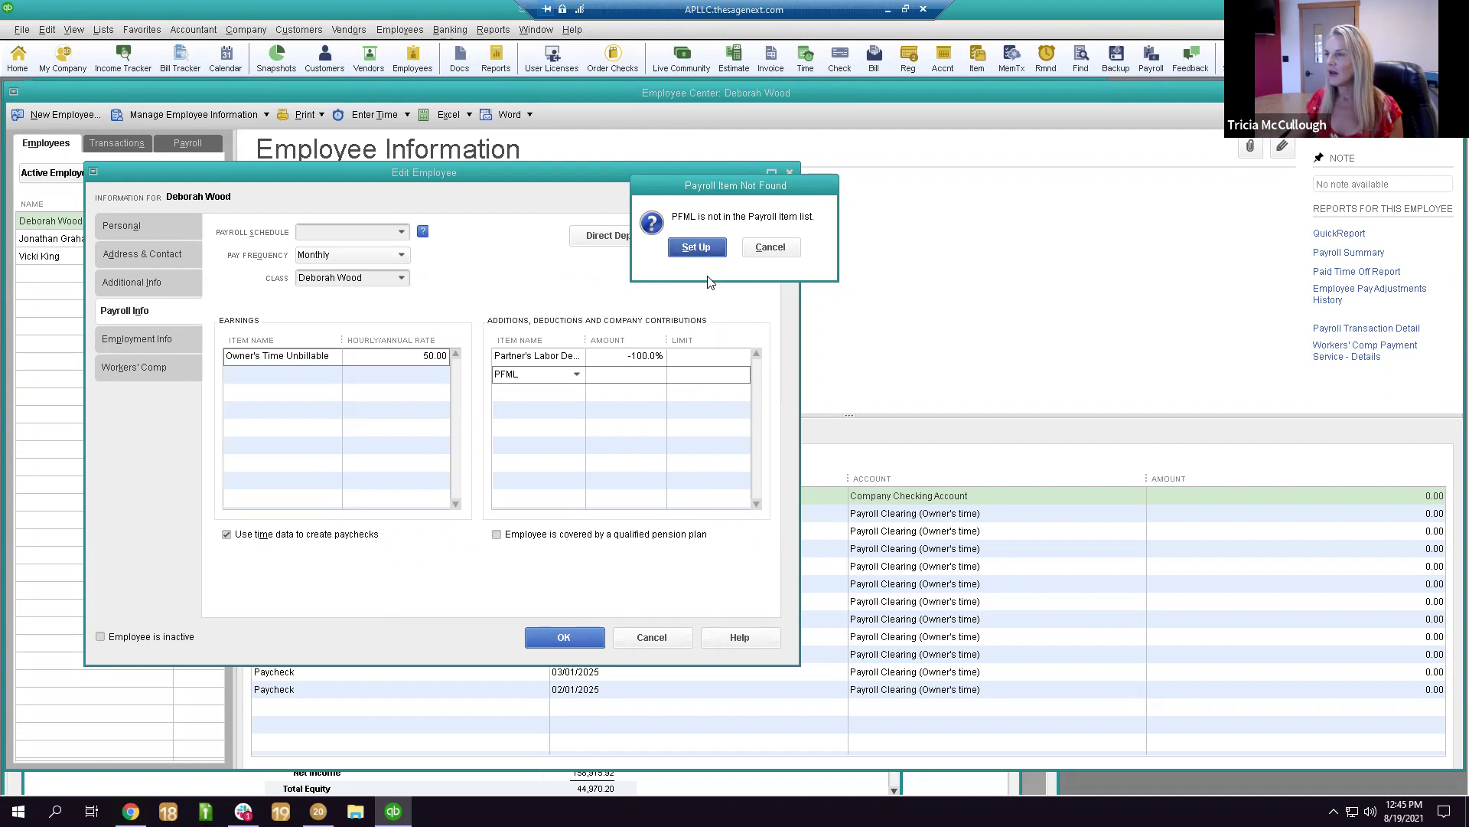
{"action": "left_click", "coordinate": [697, 255]}
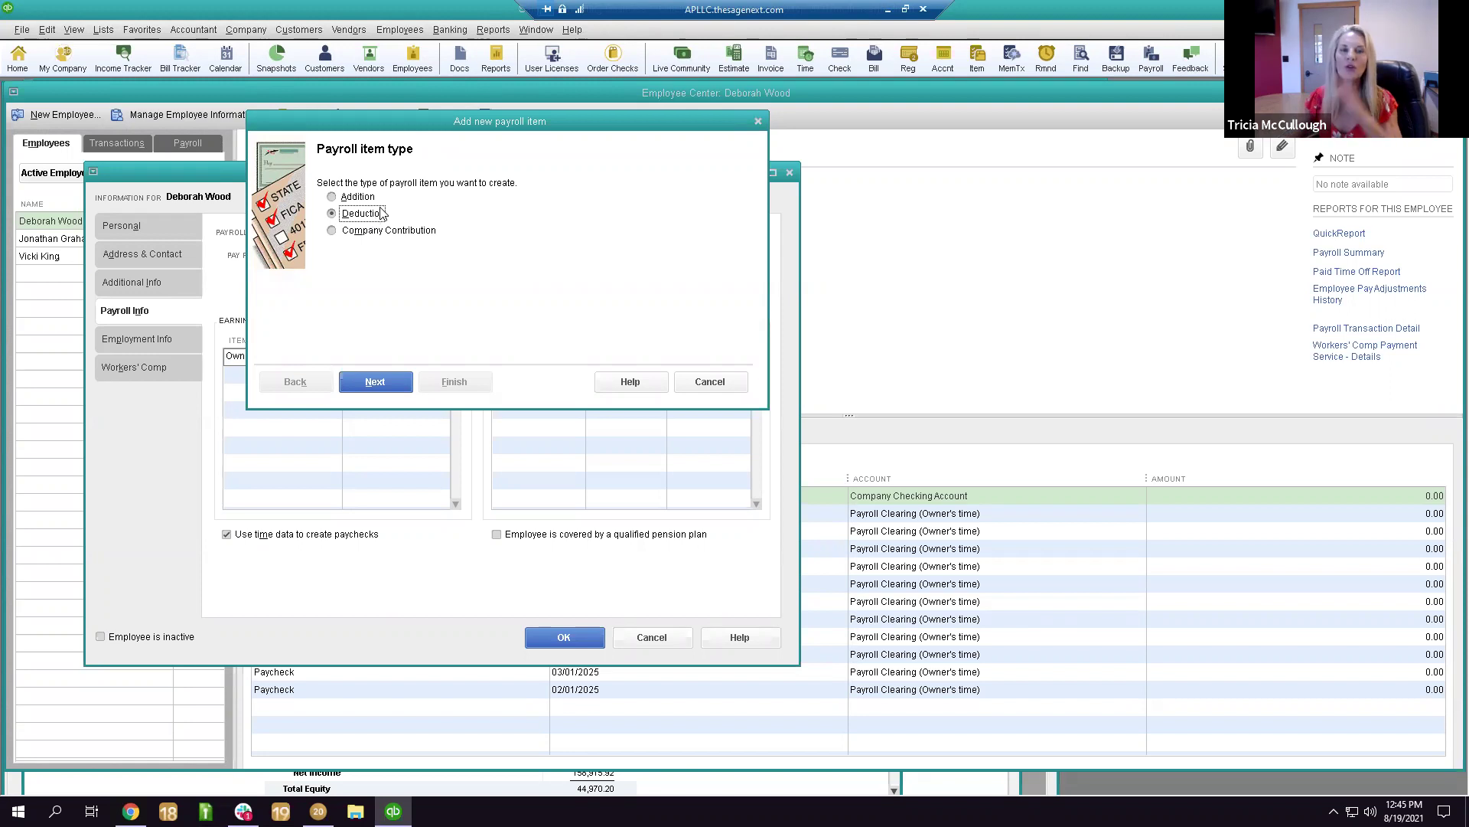
{"action": "left_click", "coordinate": [391, 389]}
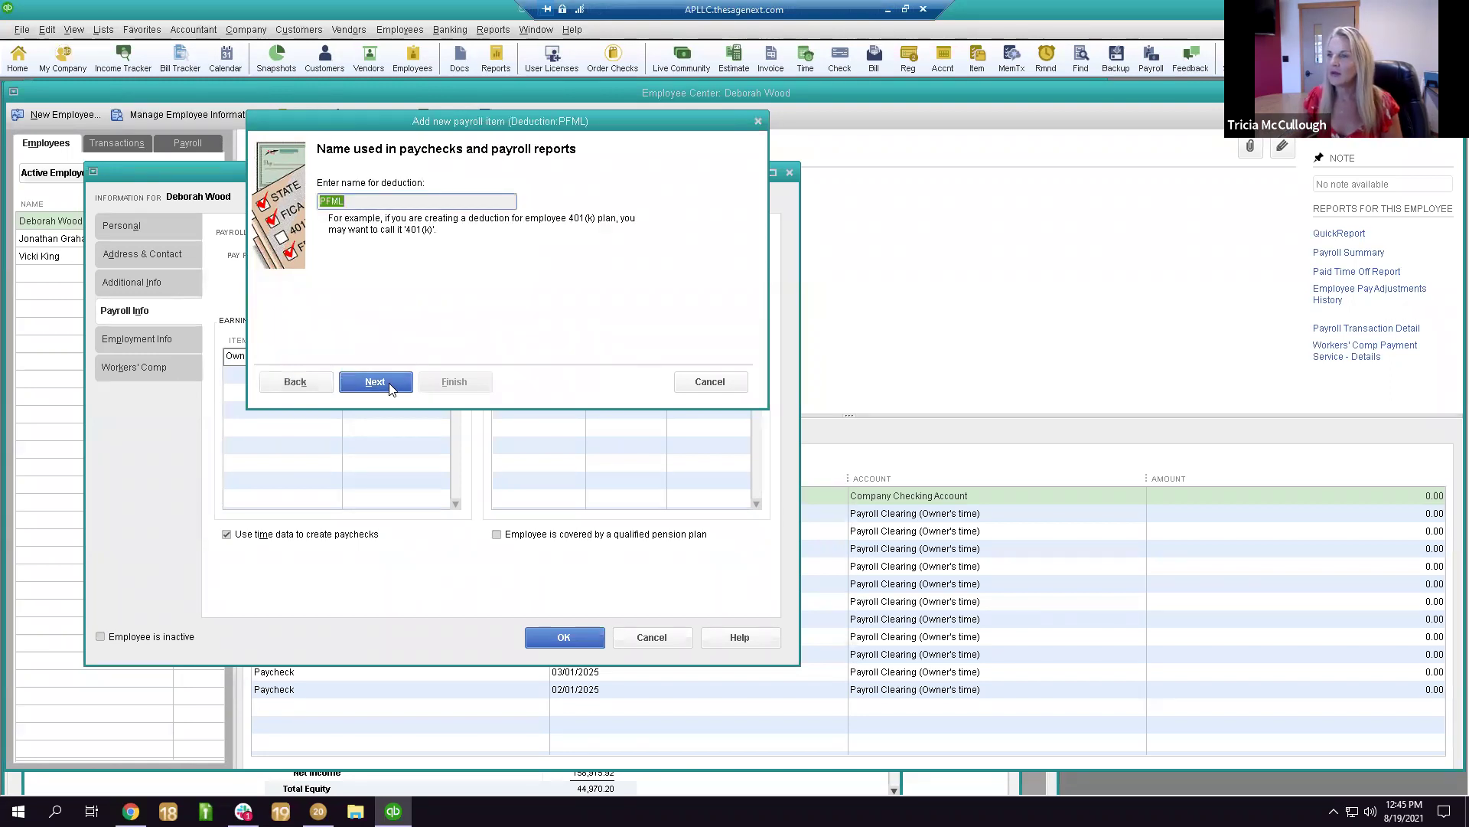
{"action": "left_click", "coordinate": [399, 389]}
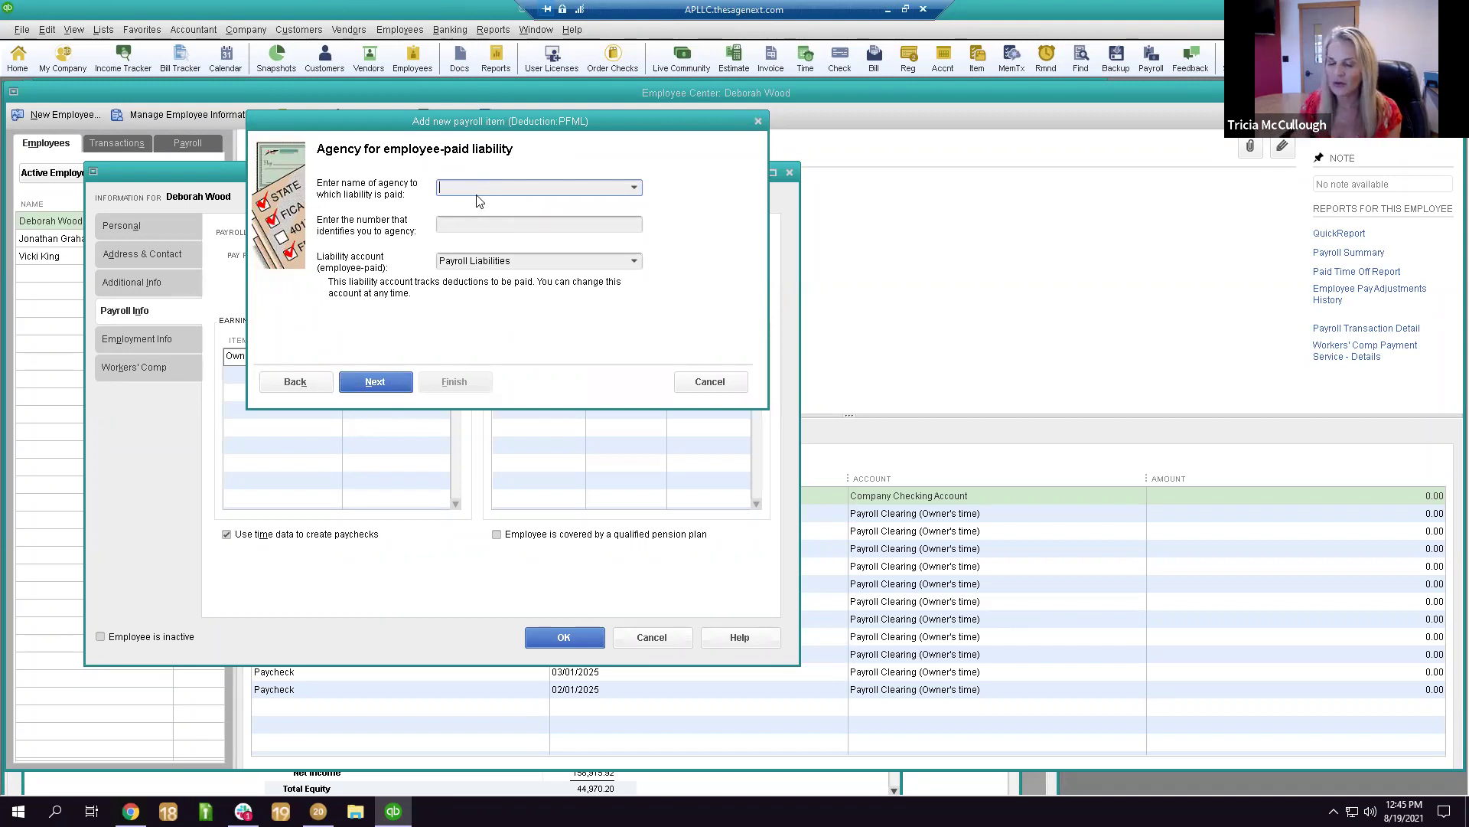
Assign Employment Security as the PFML agency with Payroll Liabilities as the liability account, and accept None as the tax tracking type.
{"action": "type", "text": "Emplo"}
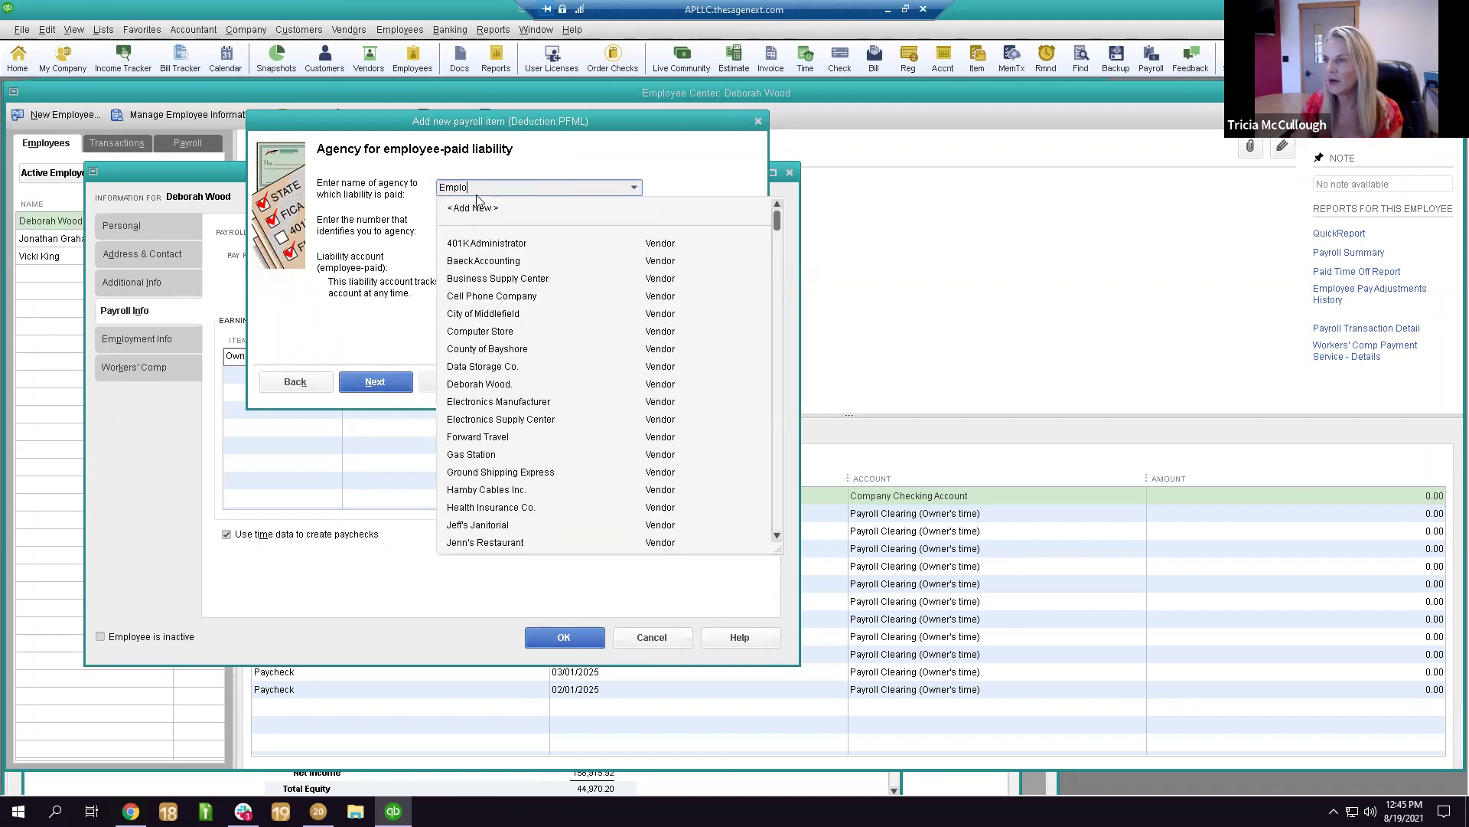
{"action": "type", "text": "yment Security"}
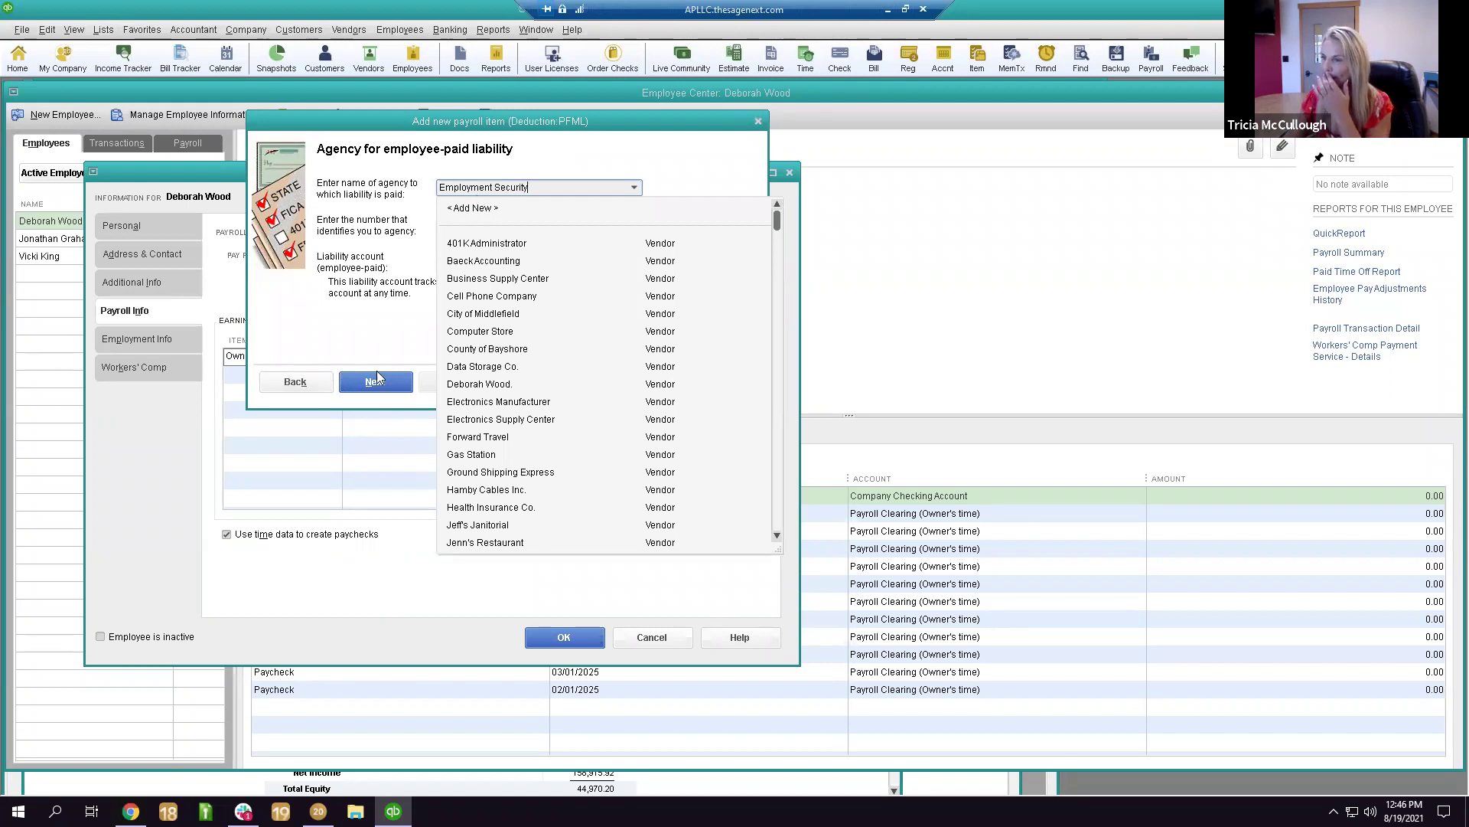
{"action": "left_click", "coordinate": [377, 379]}
{"action": "left_click", "coordinate": [626, 306]}
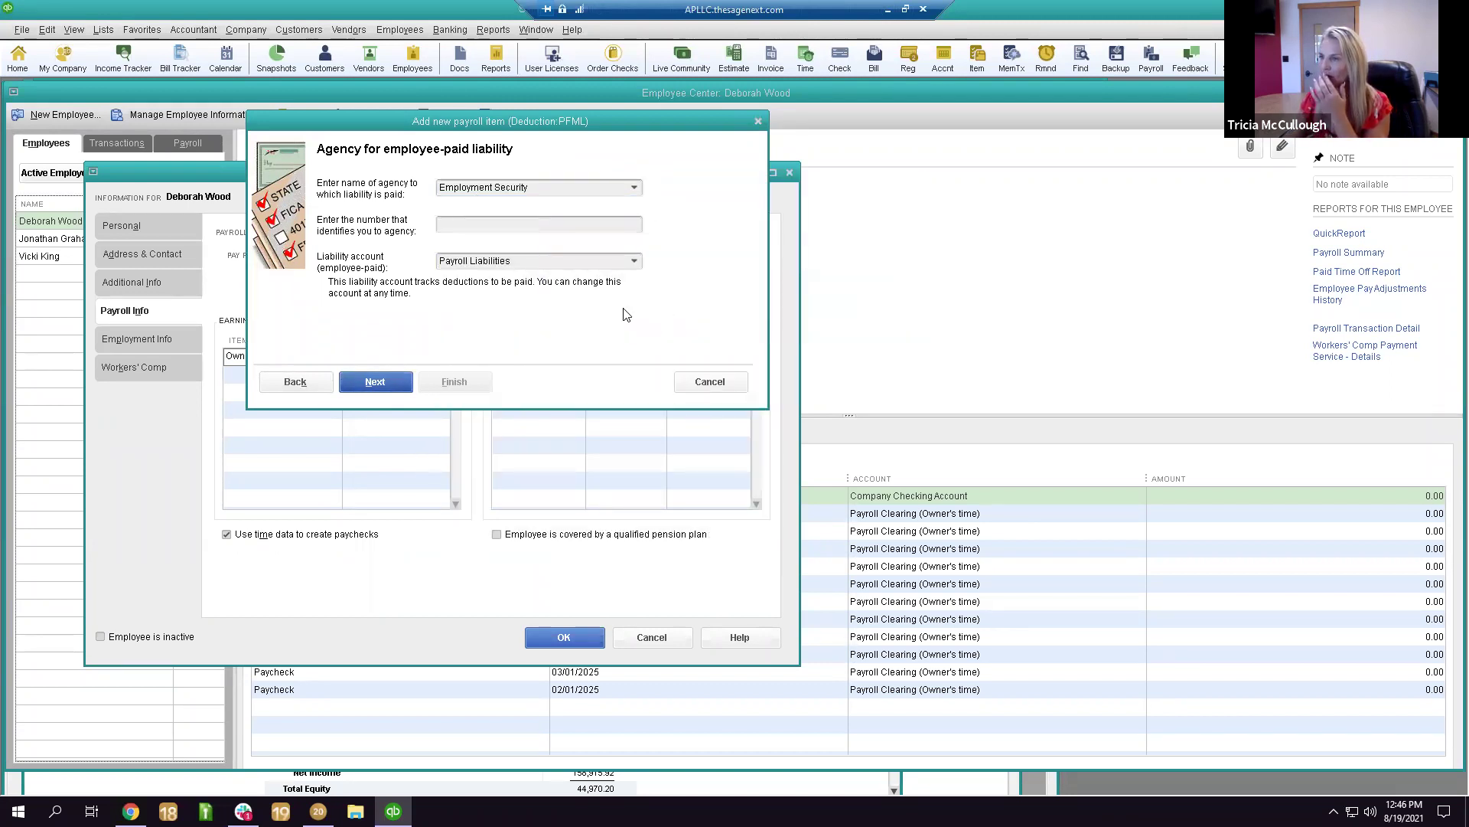
{"action": "left_click", "coordinate": [377, 382]}
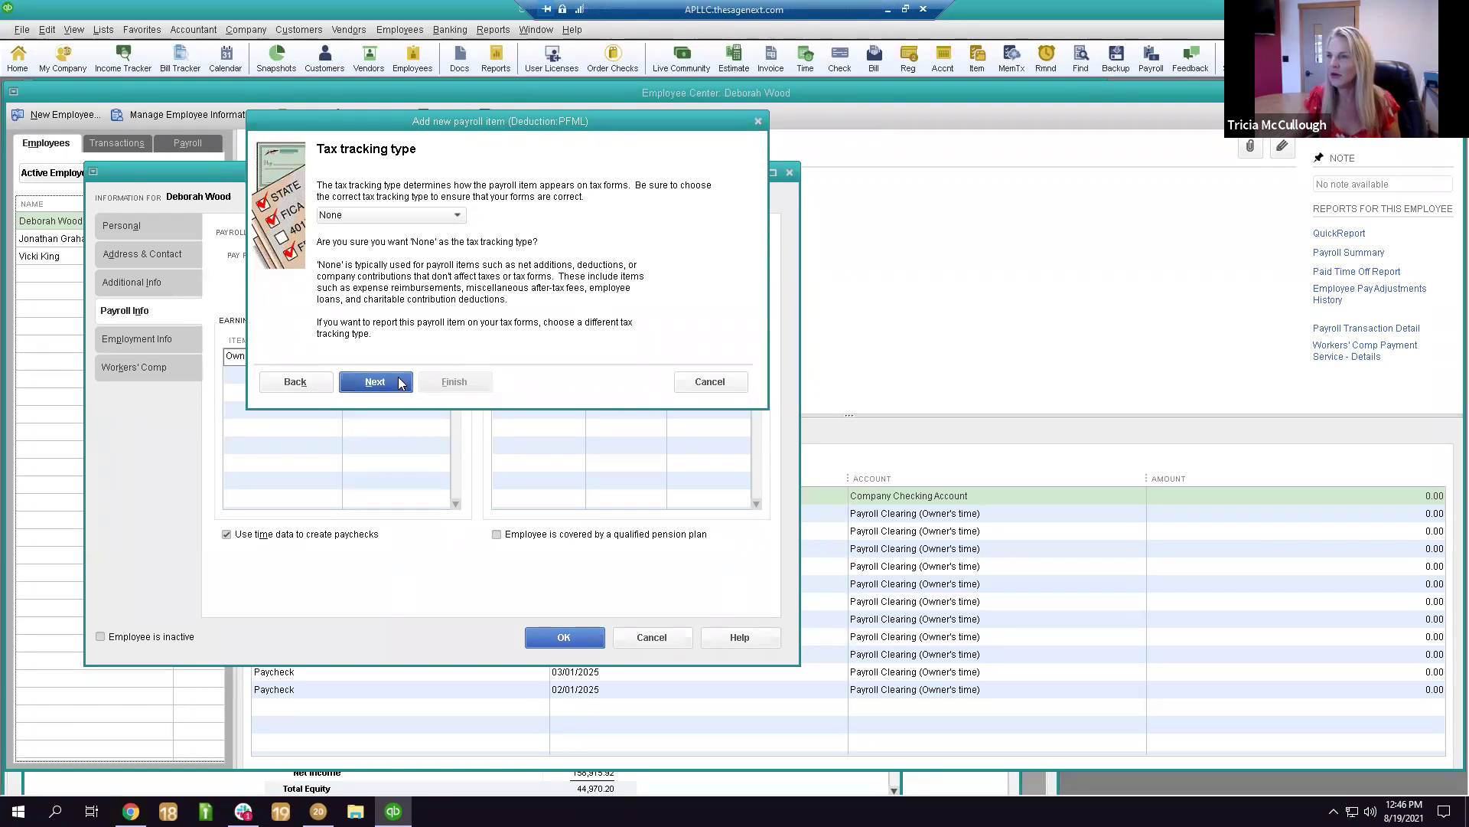
{"action": "left_click", "coordinate": [403, 375]}
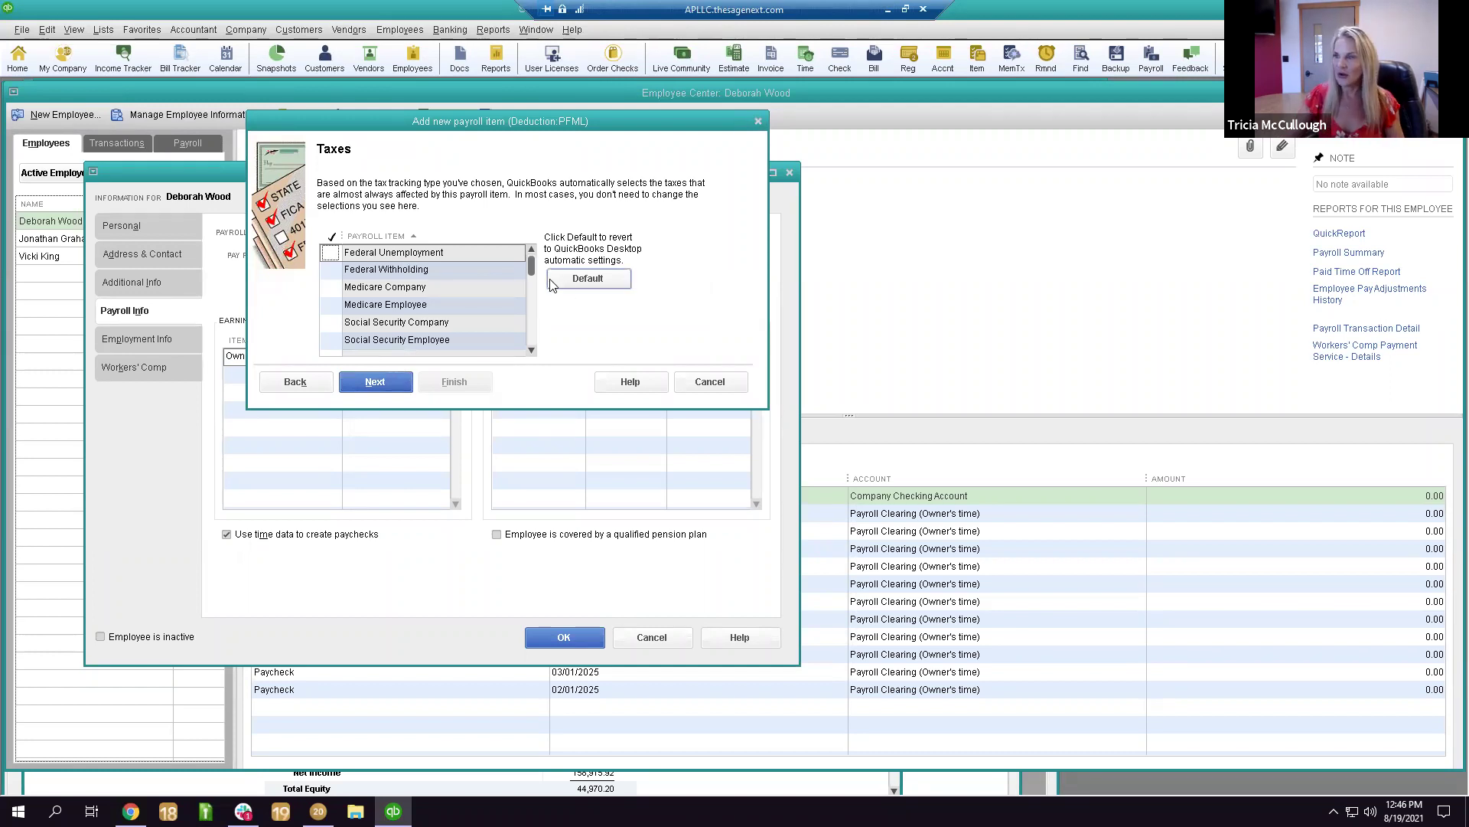
Leave the taxes unselected for PFML, and calculate the deduction based on quantity and gross pay.
{"action": "left_click", "coordinate": [531, 349]}
{"action": "scroll", "coordinate": [535, 345], "scroll_direction": "down", "scroll_amount": 4}
{"action": "scroll", "coordinate": [536, 245], "scroll_direction": "up", "scroll_amount": 6}
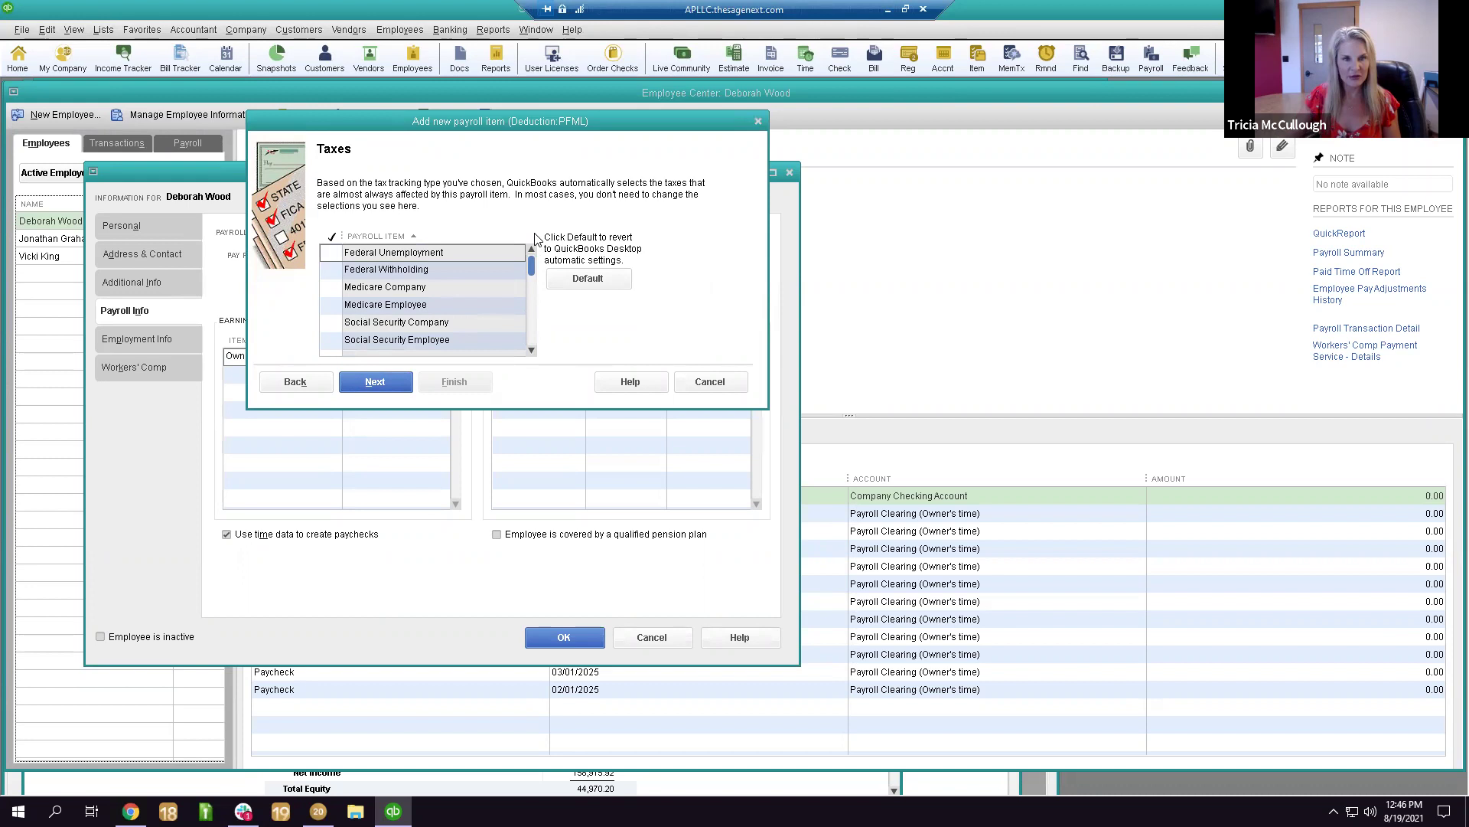
{"action": "left_click", "coordinate": [387, 381]}
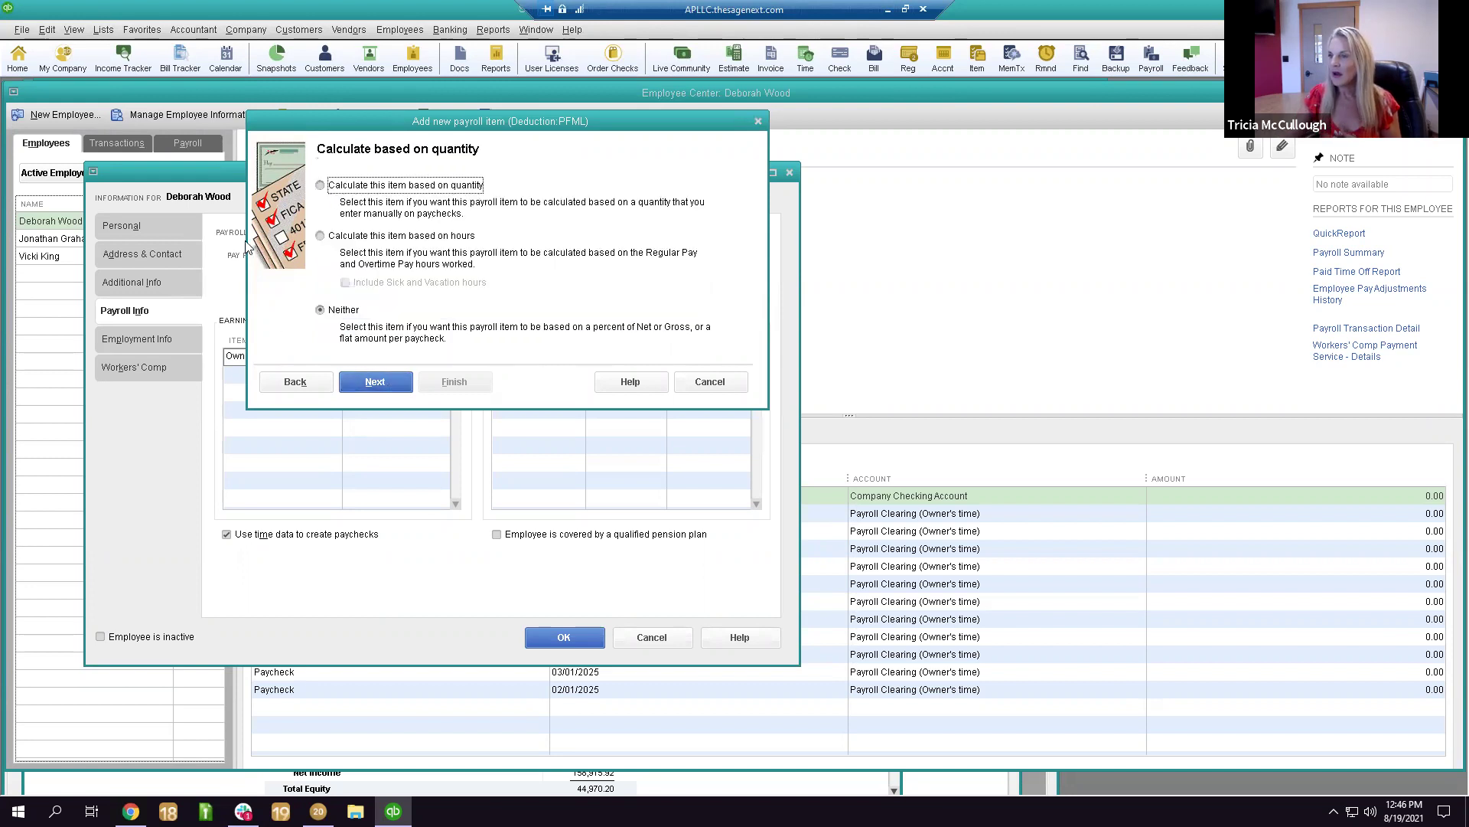
{"action": "left_click", "coordinate": [392, 185]}
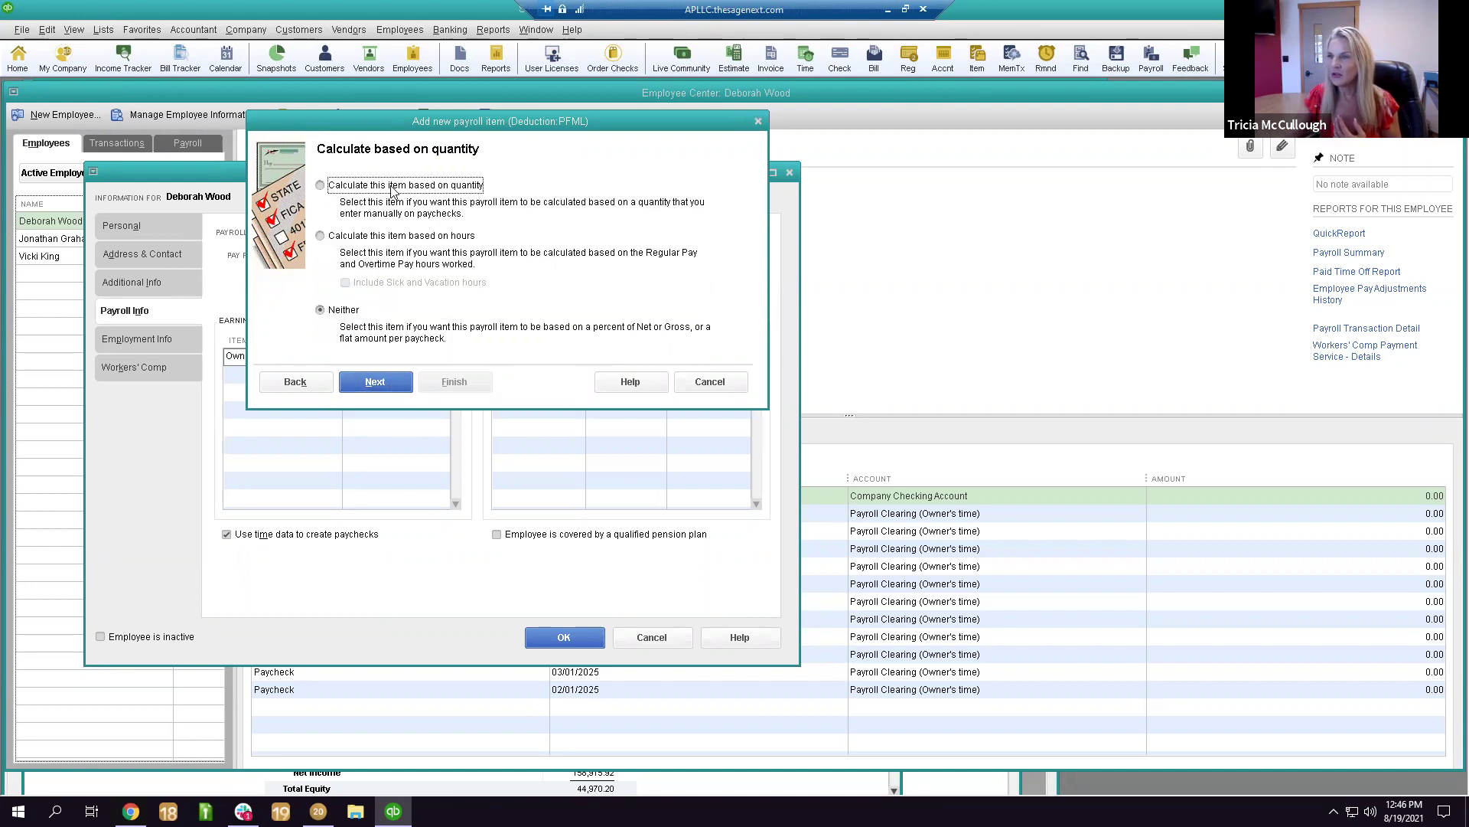
{"action": "left_click", "coordinate": [377, 384]}
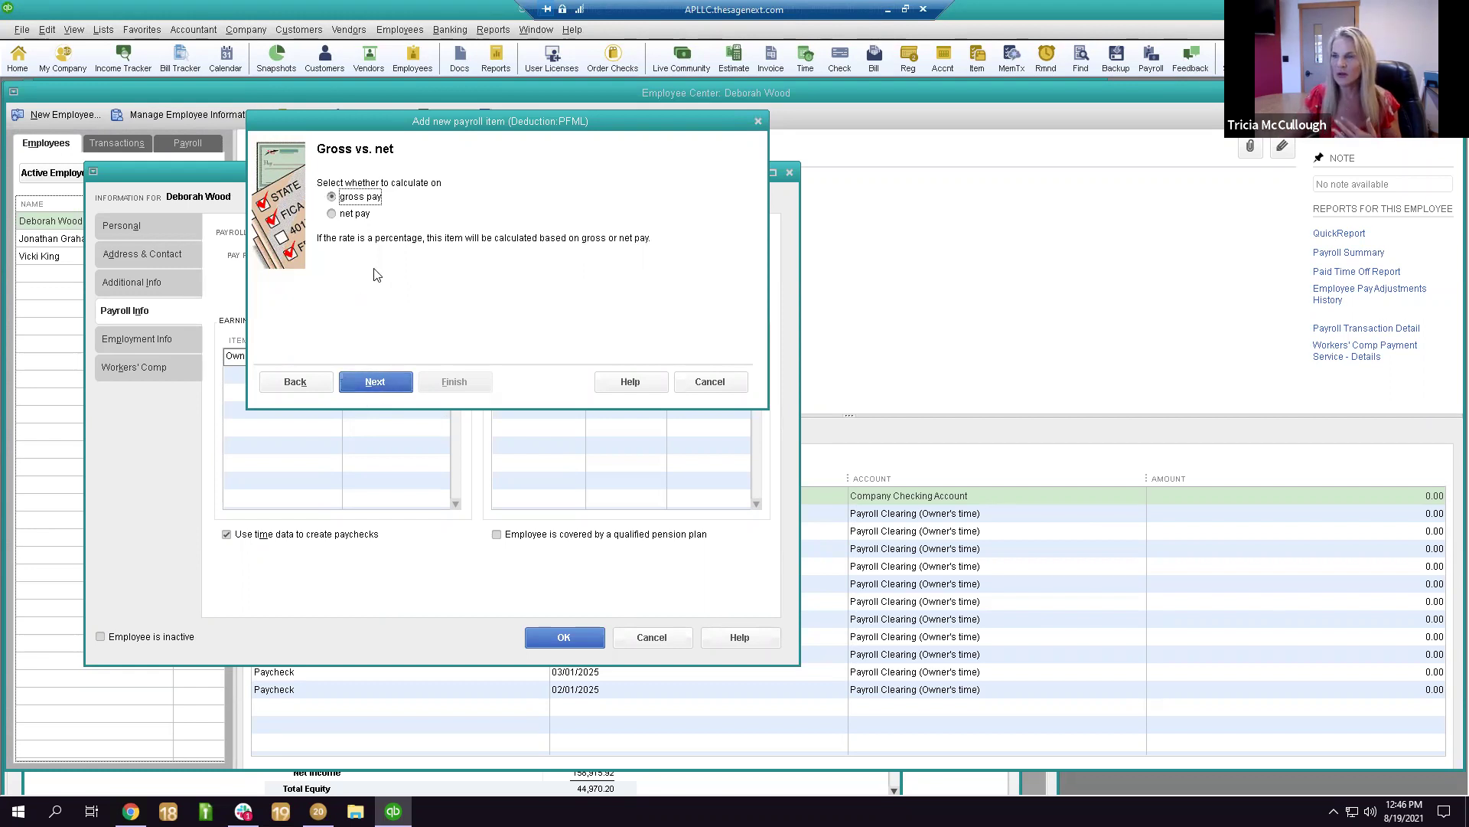
{"action": "left_click", "coordinate": [346, 217]}
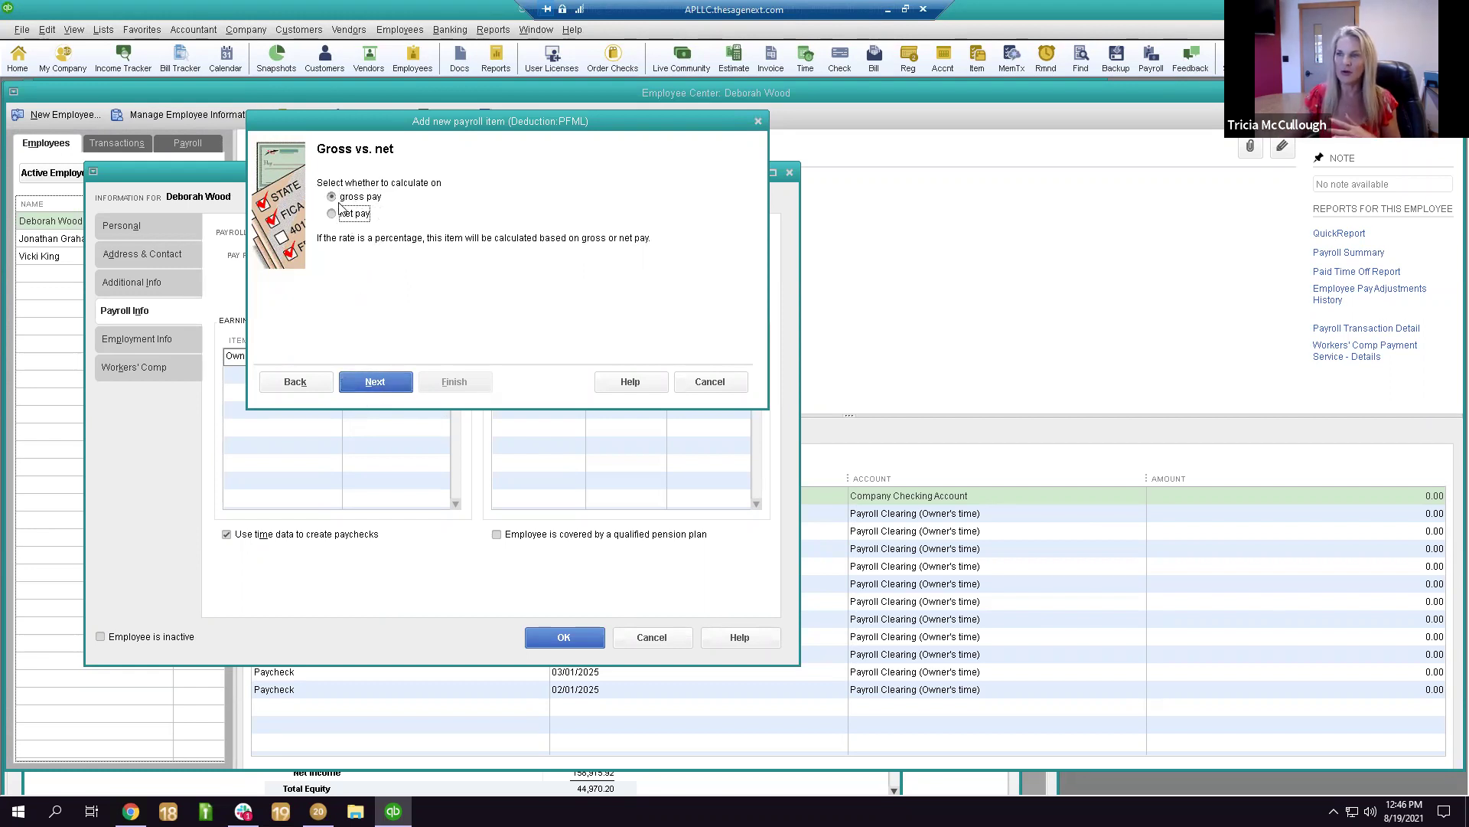
{"action": "left_click", "coordinate": [375, 382]}
Set the PFML default rate to .2533%, finish the payroll item, and save the employee record despite the duplicate Social Security number.
{"action": "type", "text": ".2533%"}
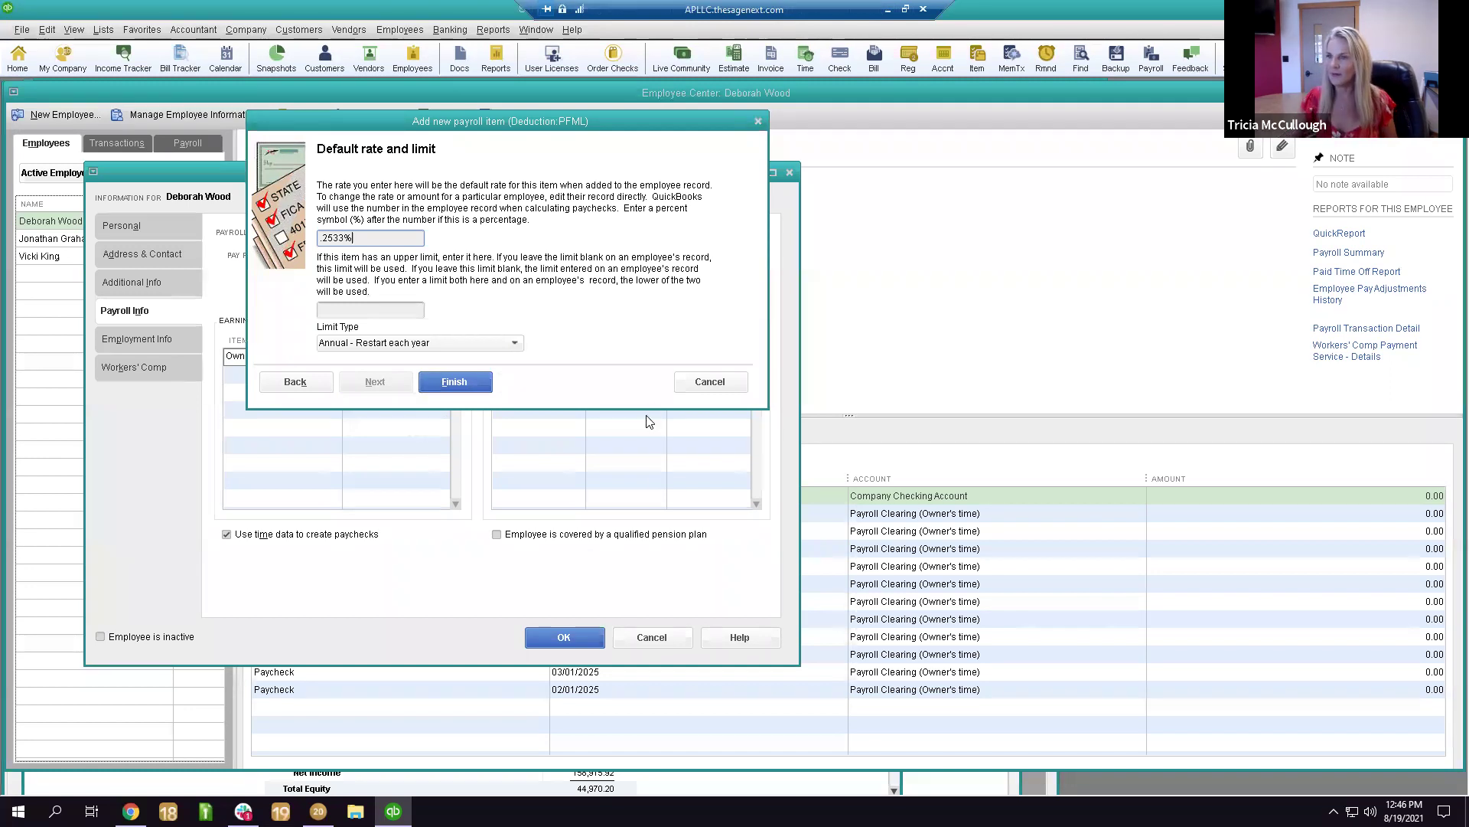
{"action": "left_click", "coordinate": [472, 379]}
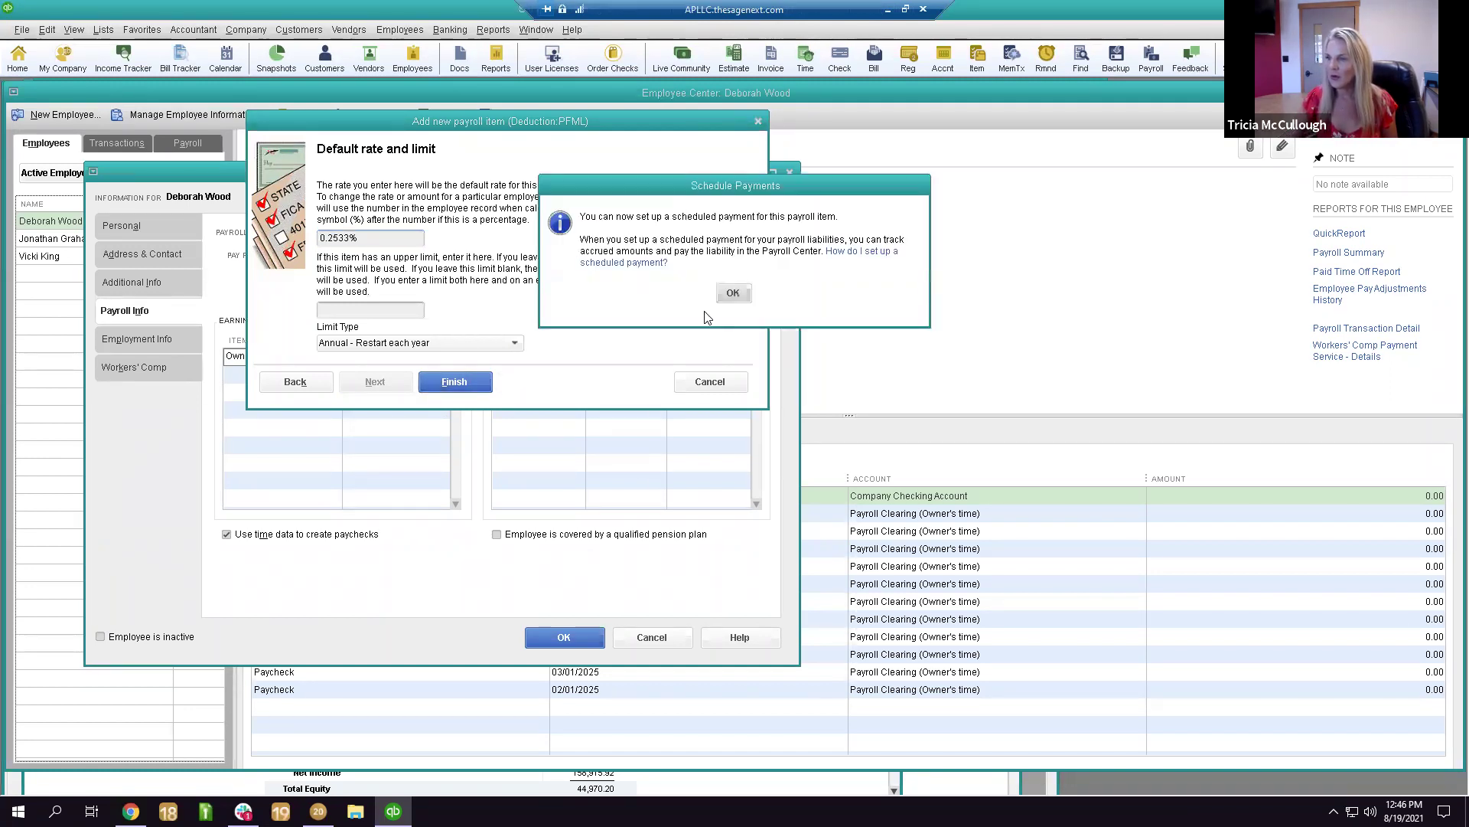
{"action": "left_click", "coordinate": [735, 292]}
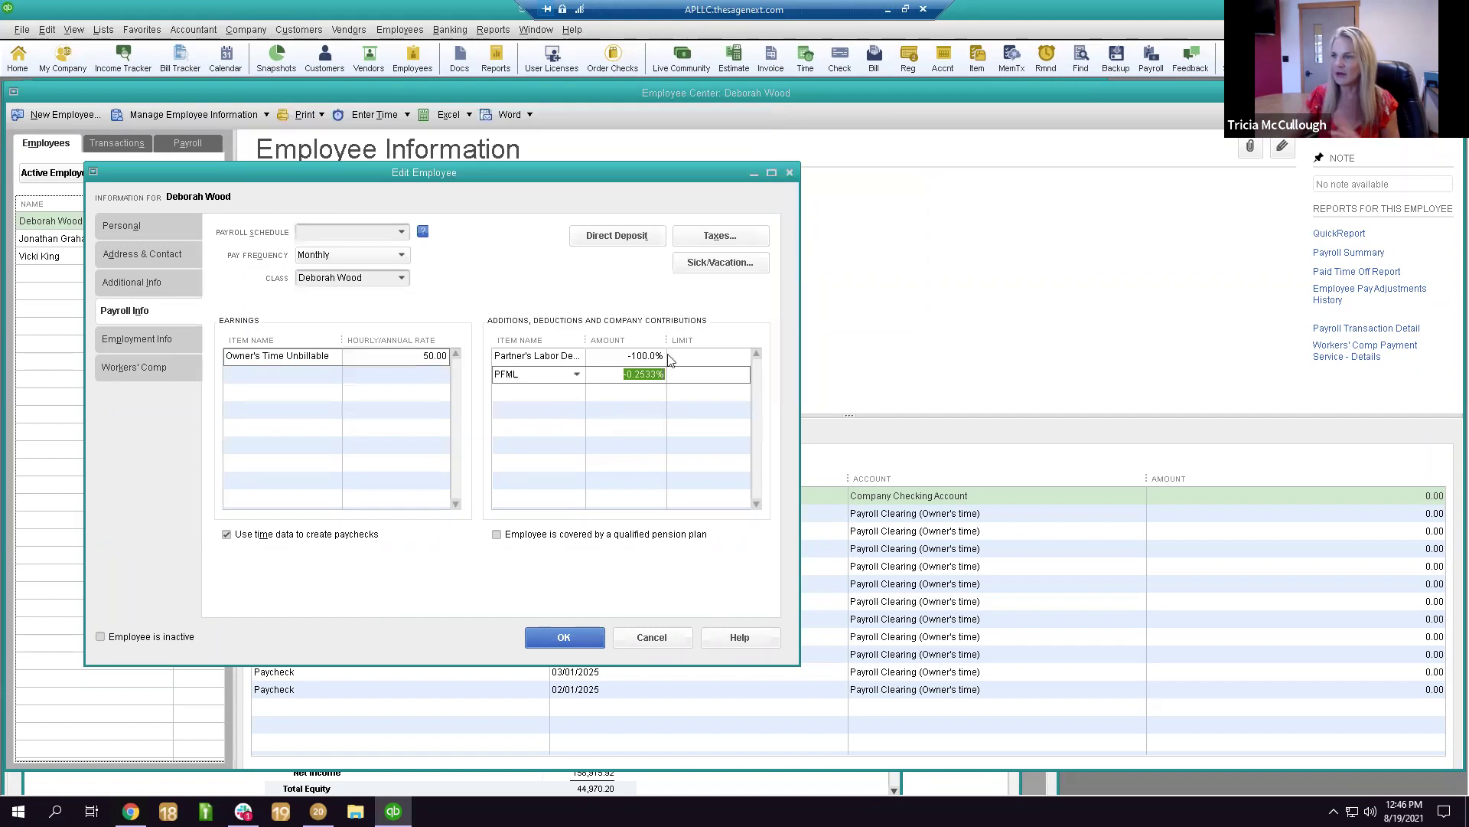
{"action": "left_click", "coordinate": [587, 629]}
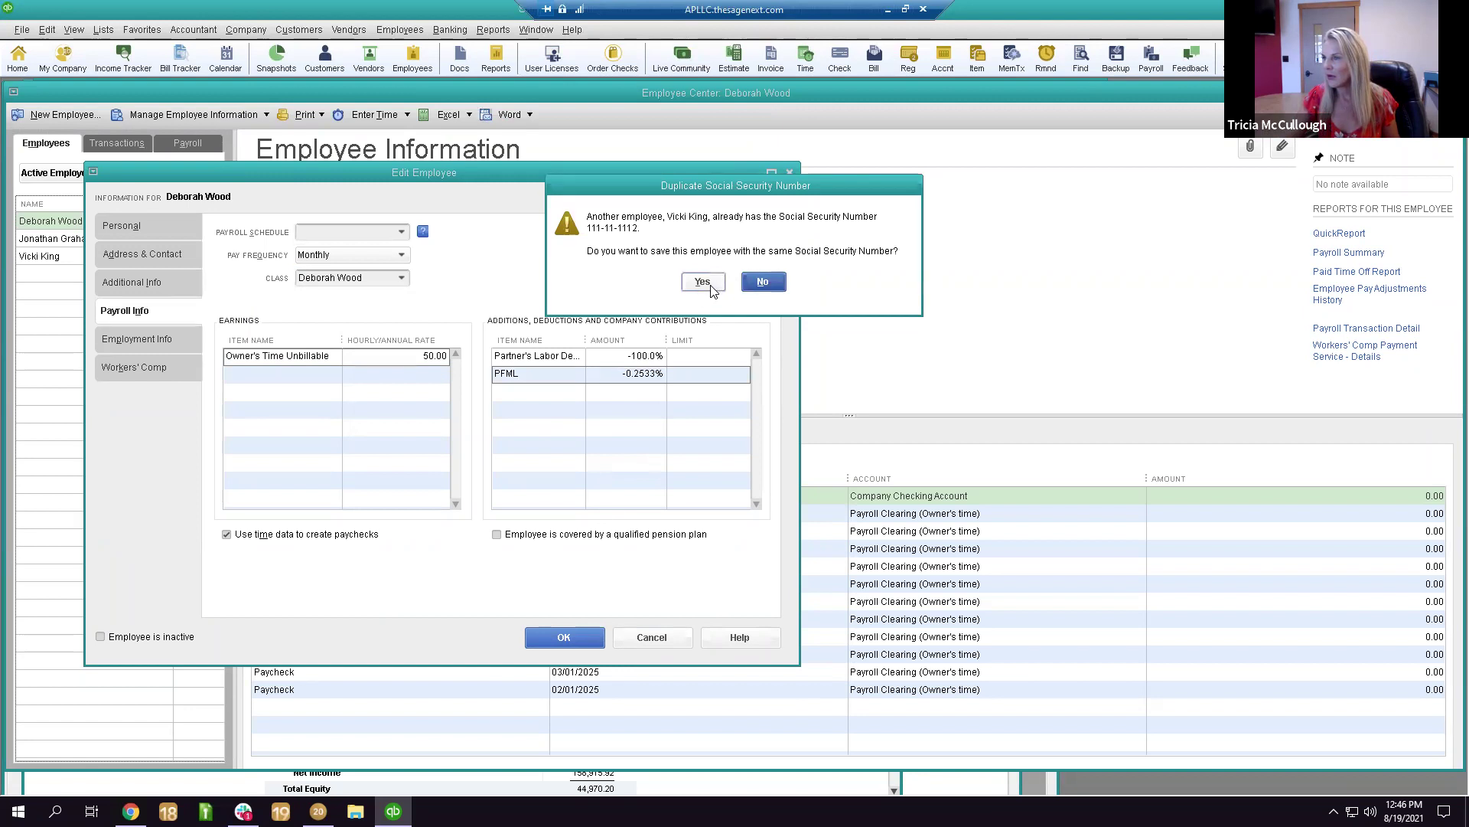
{"action": "left_click", "coordinate": [701, 283]}
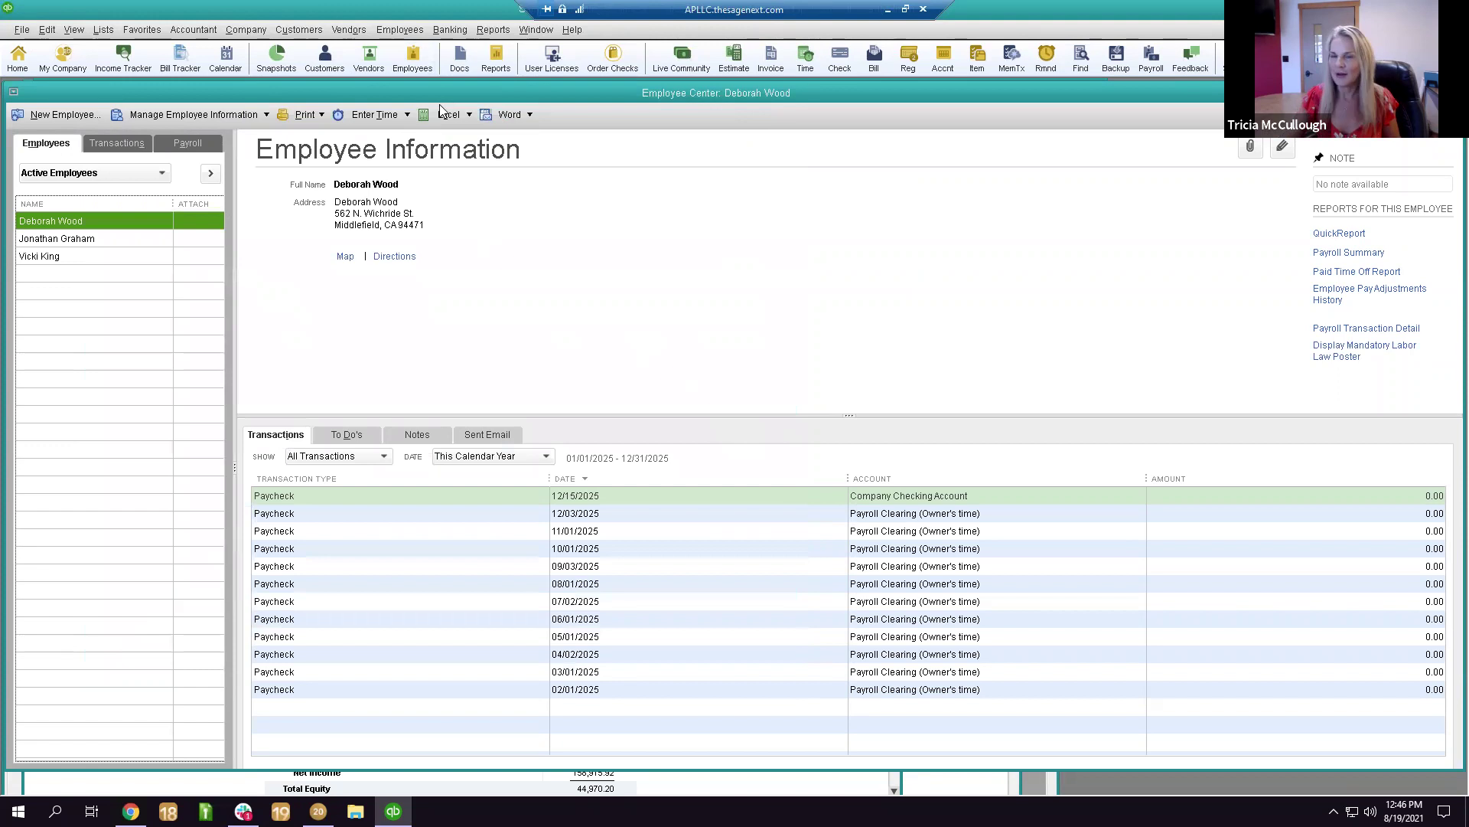
Start paying employees, select the first employee, and open that employee's paycheck detail to review the earnings lines.
{"action": "left_click", "coordinate": [407, 32]}
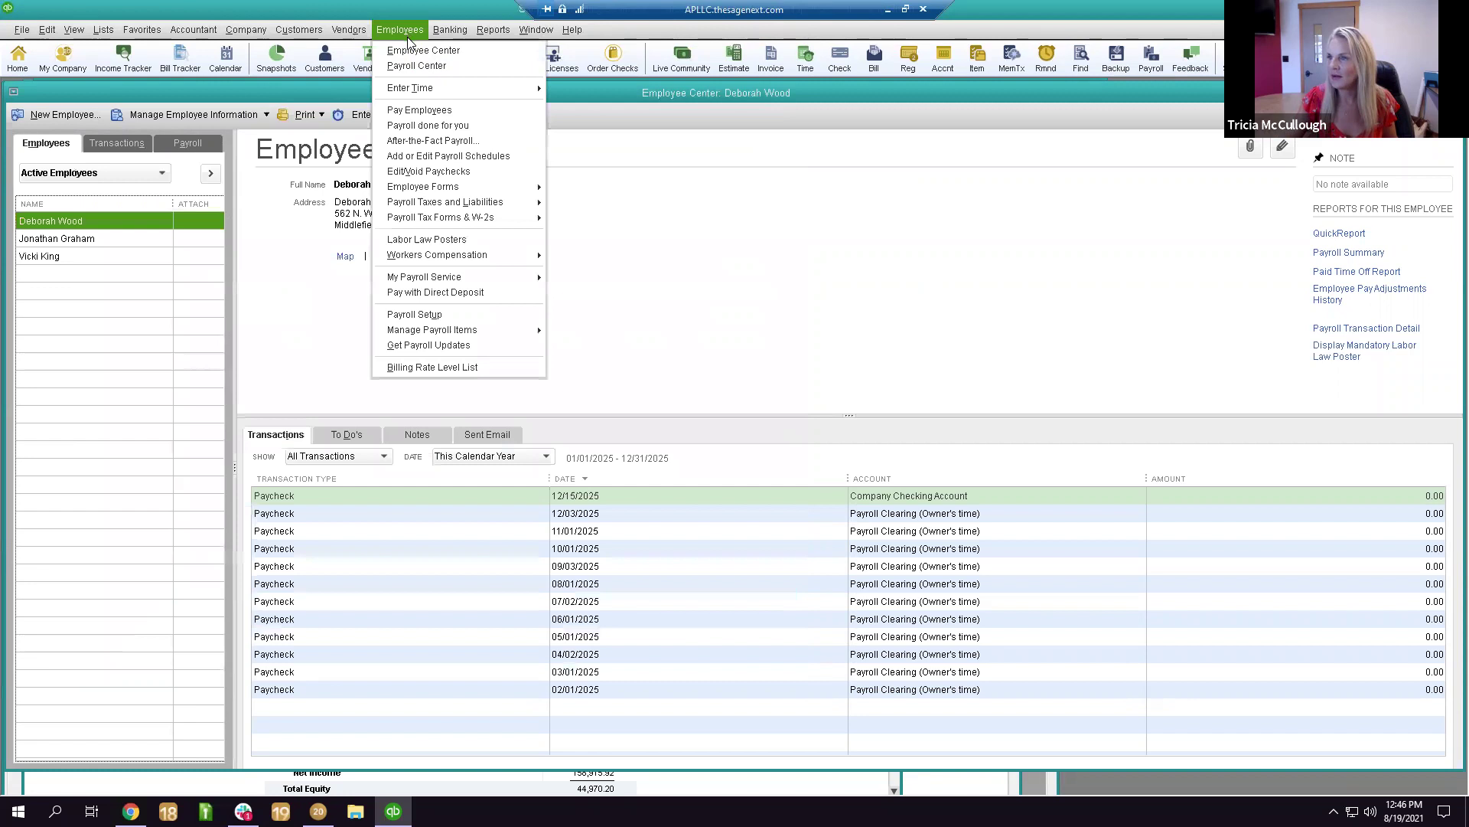
{"action": "left_click", "coordinate": [421, 109]}
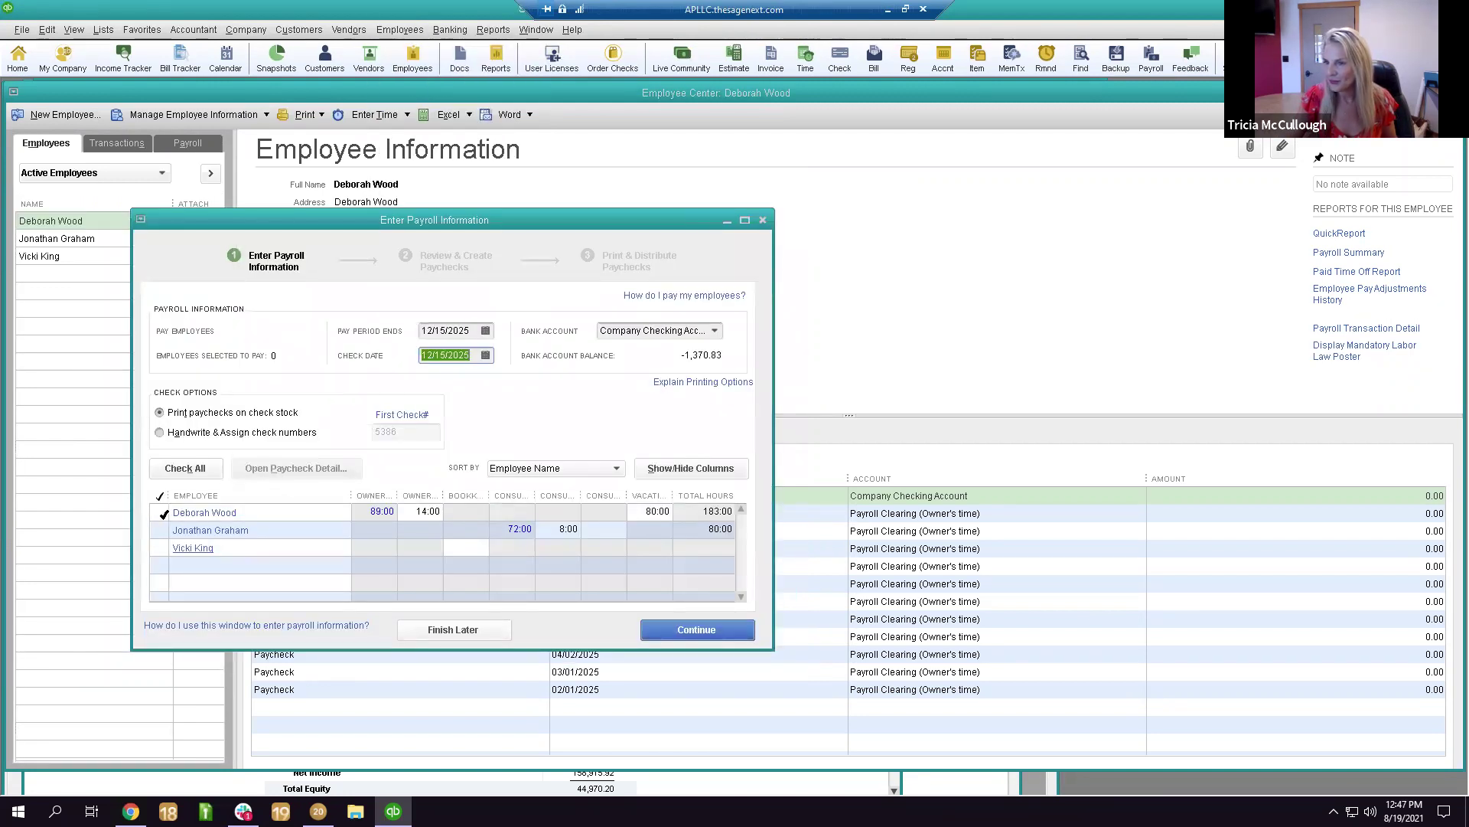
{"action": "left_click", "coordinate": [160, 513]}
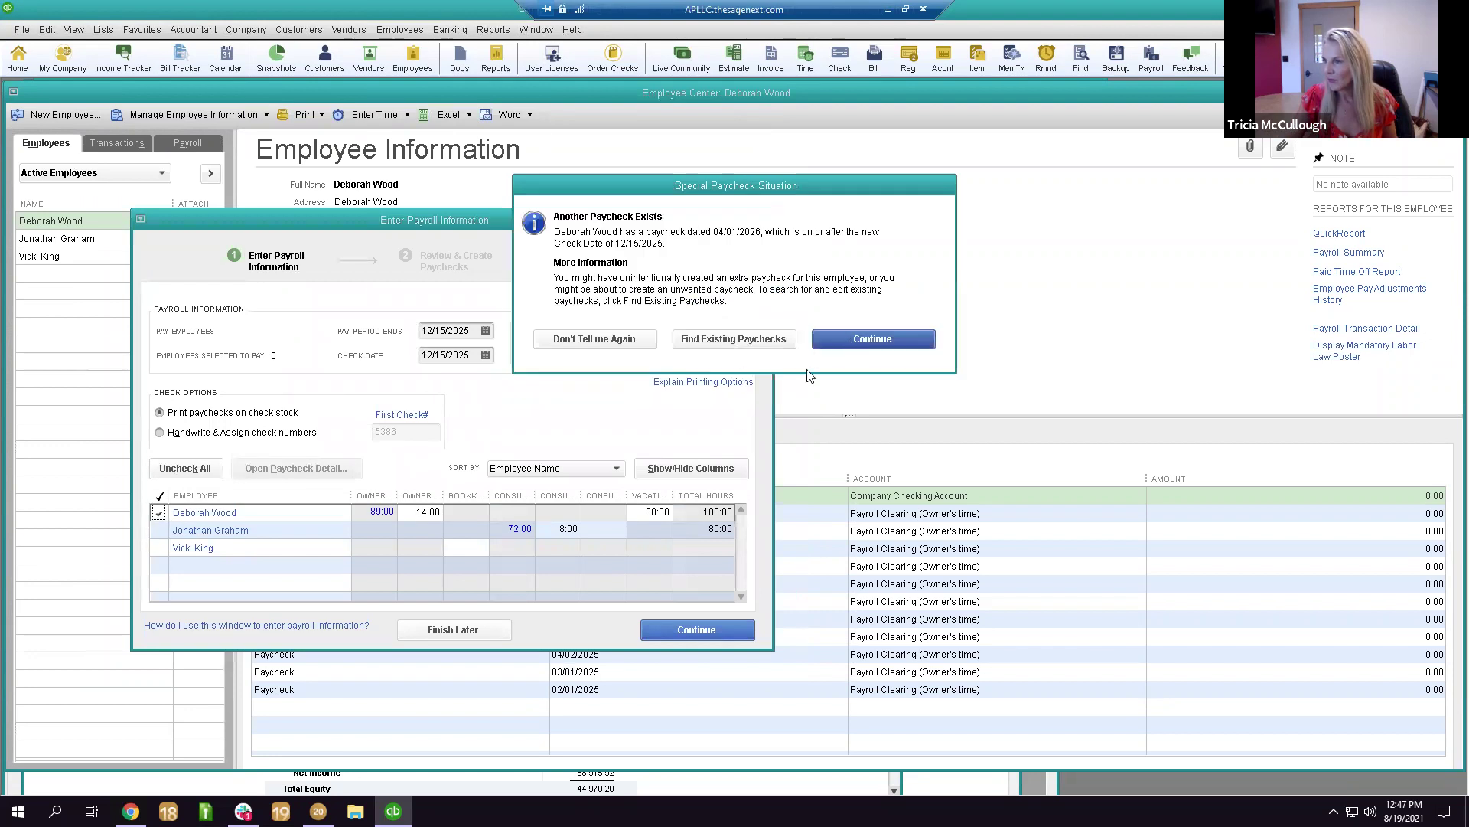
{"action": "left_click", "coordinate": [846, 340]}
{"action": "left_click", "coordinate": [295, 468]}
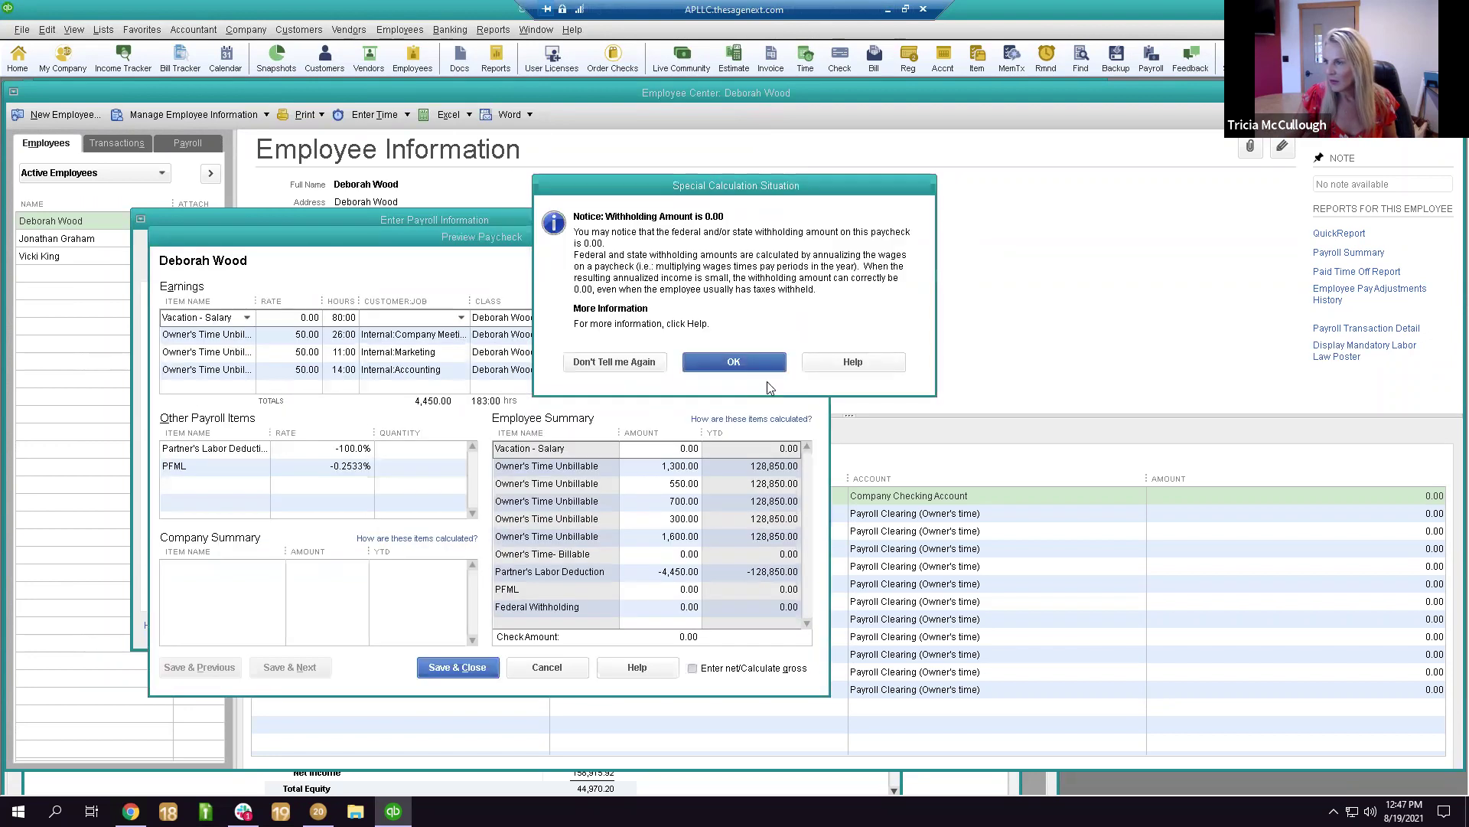
{"action": "left_click", "coordinate": [765, 366]}
{"action": "scroll", "coordinate": [609, 532], "scroll_direction": "down", "scroll_amount": 3}
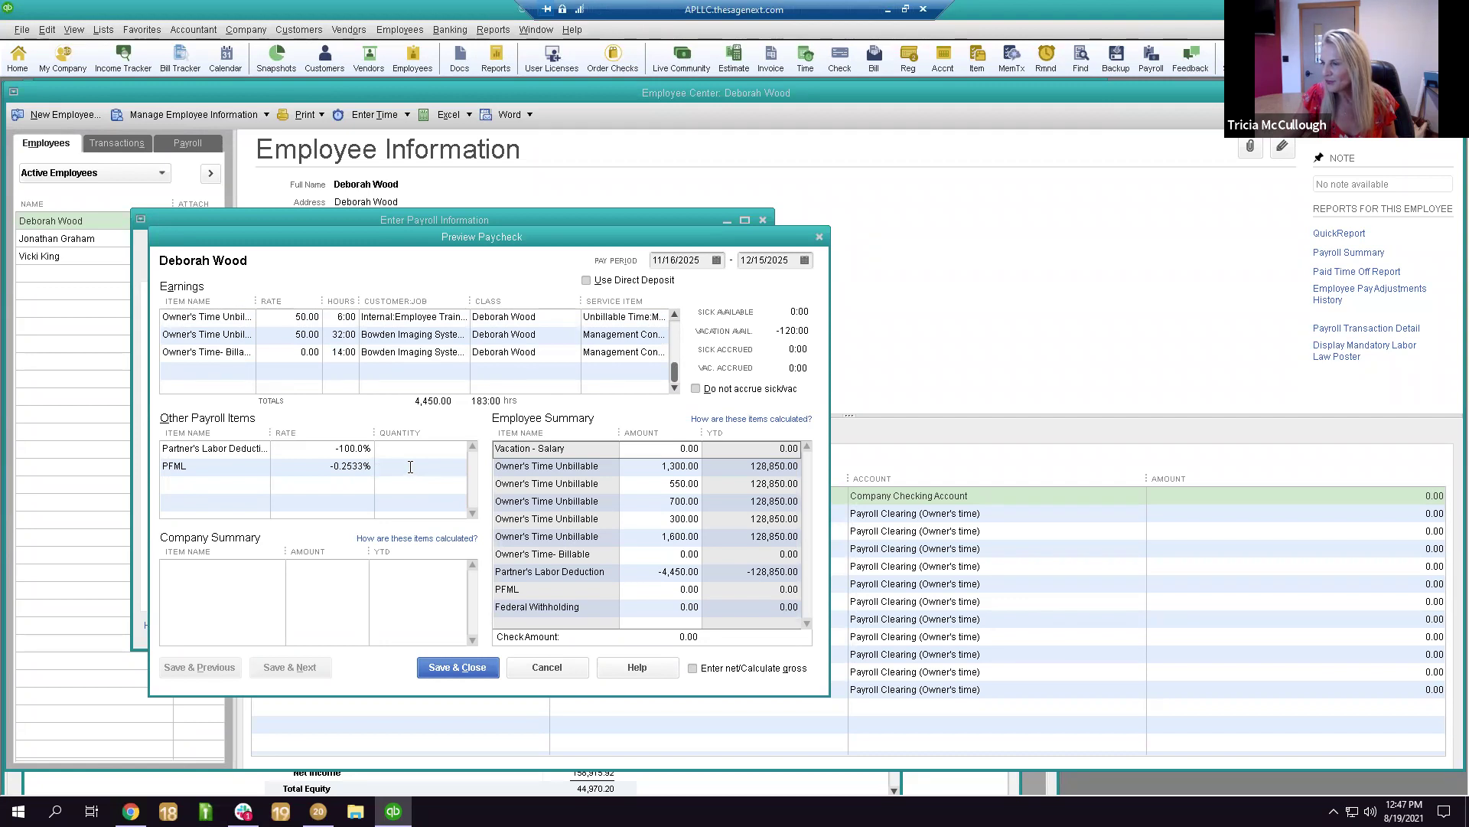
Try a PFML quantity of 1,300.00 on the preview paycheck, and cancel the preview without saving.
{"action": "left_click", "coordinate": [409, 466]}
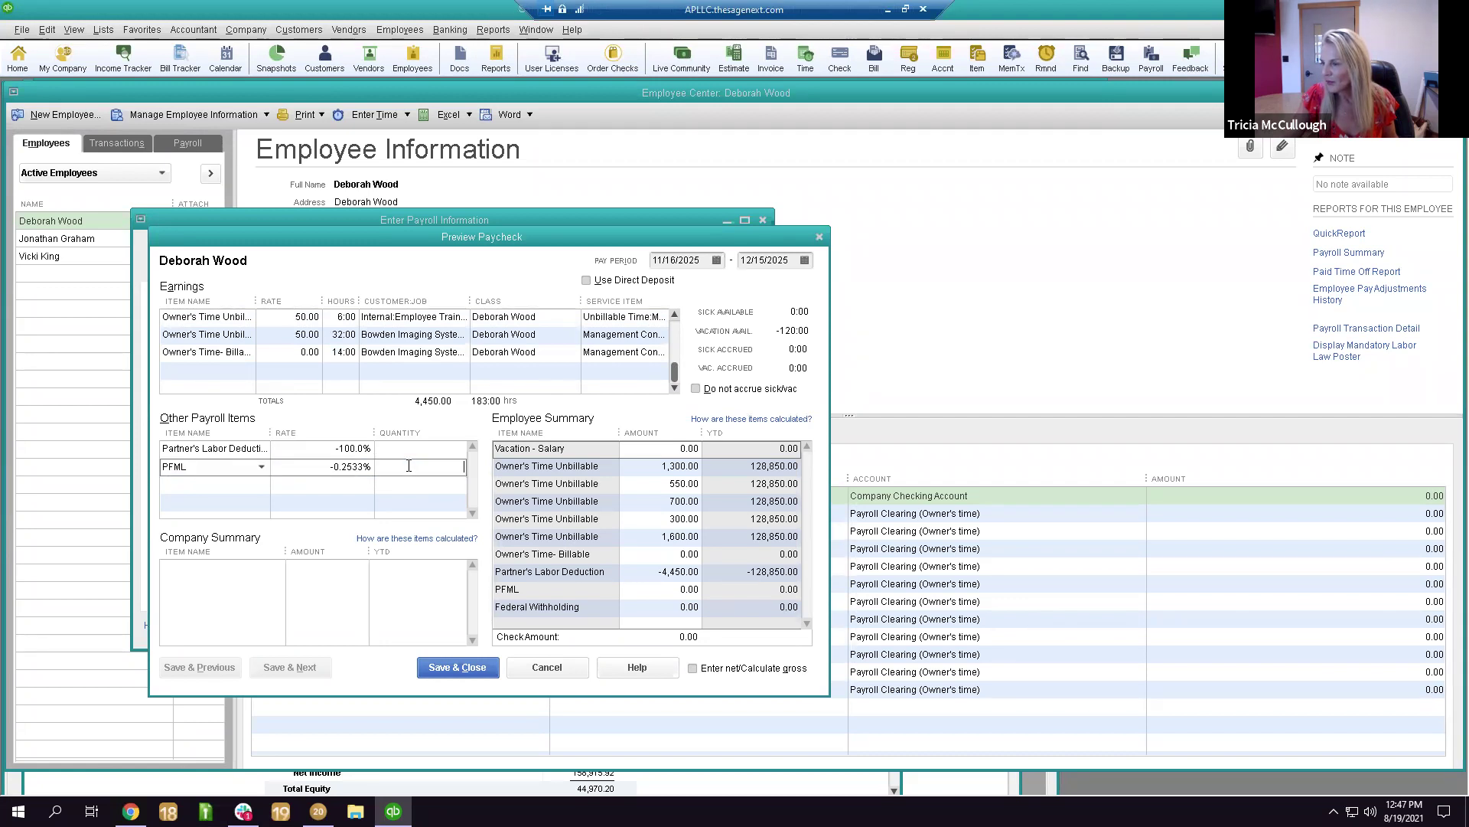
{"action": "type", "text": "01300.0"}
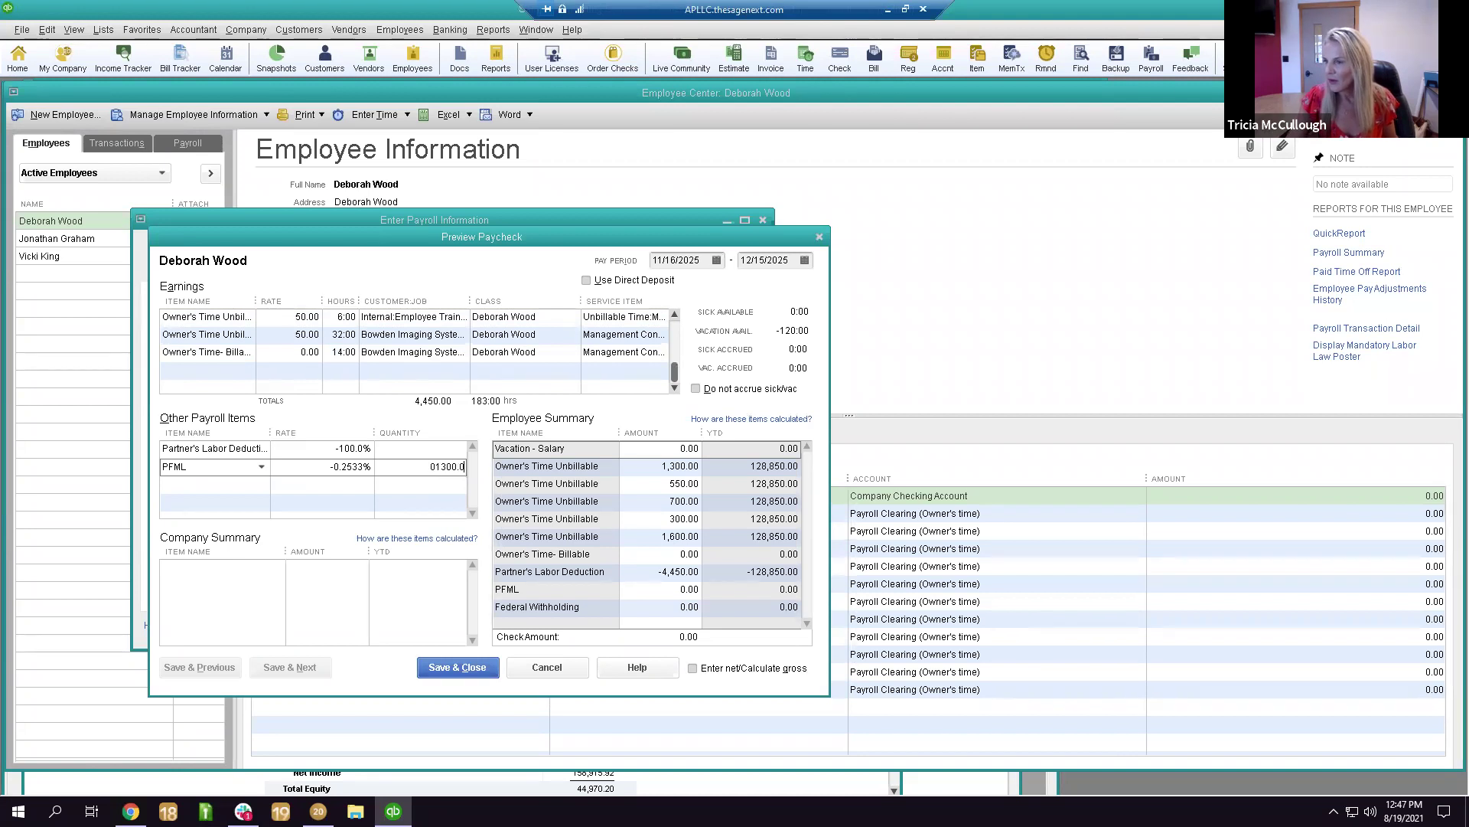
{"action": "key", "text": "Up"}
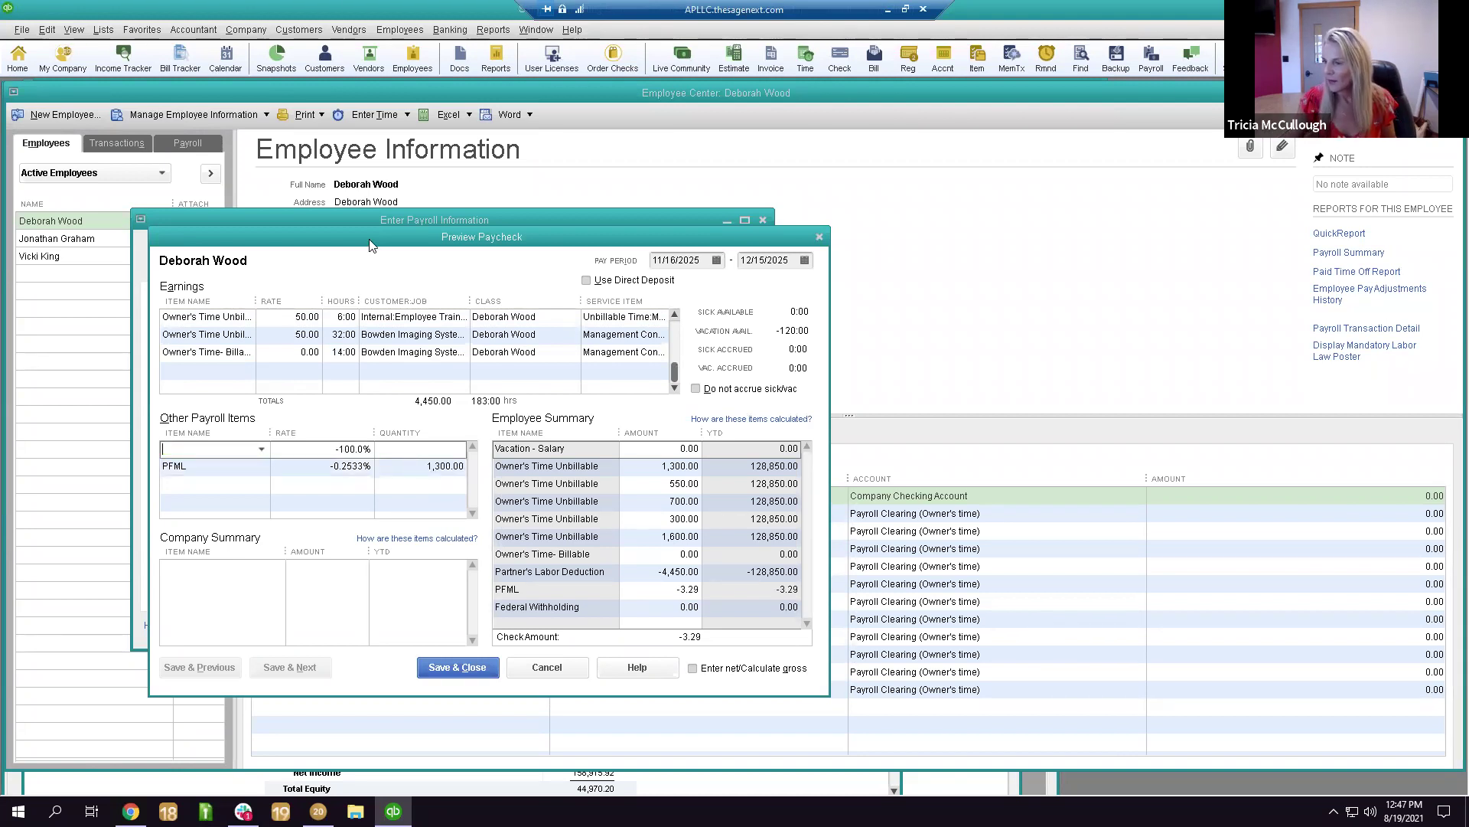
{"action": "left_click", "coordinate": [570, 668]}
{"action": "left_click", "coordinate": [763, 282]}
{"action": "left_click", "coordinate": [517, 680]}
{"action": "left_click", "coordinate": [698, 293]}
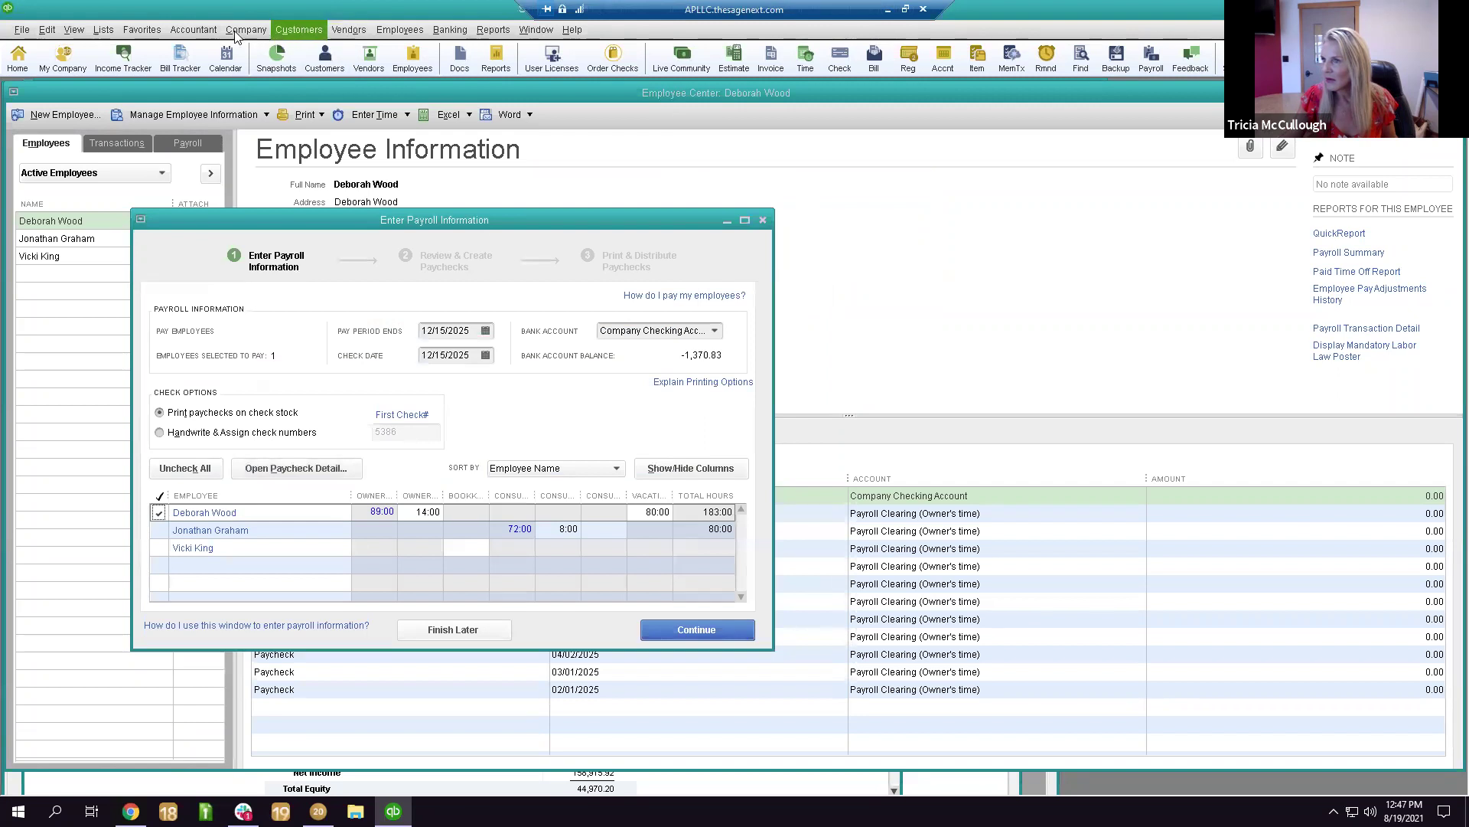
Open the payroll item list, enlarge its window, and open the PFML deduction for editing.
{"action": "left_click", "coordinate": [99, 31]}
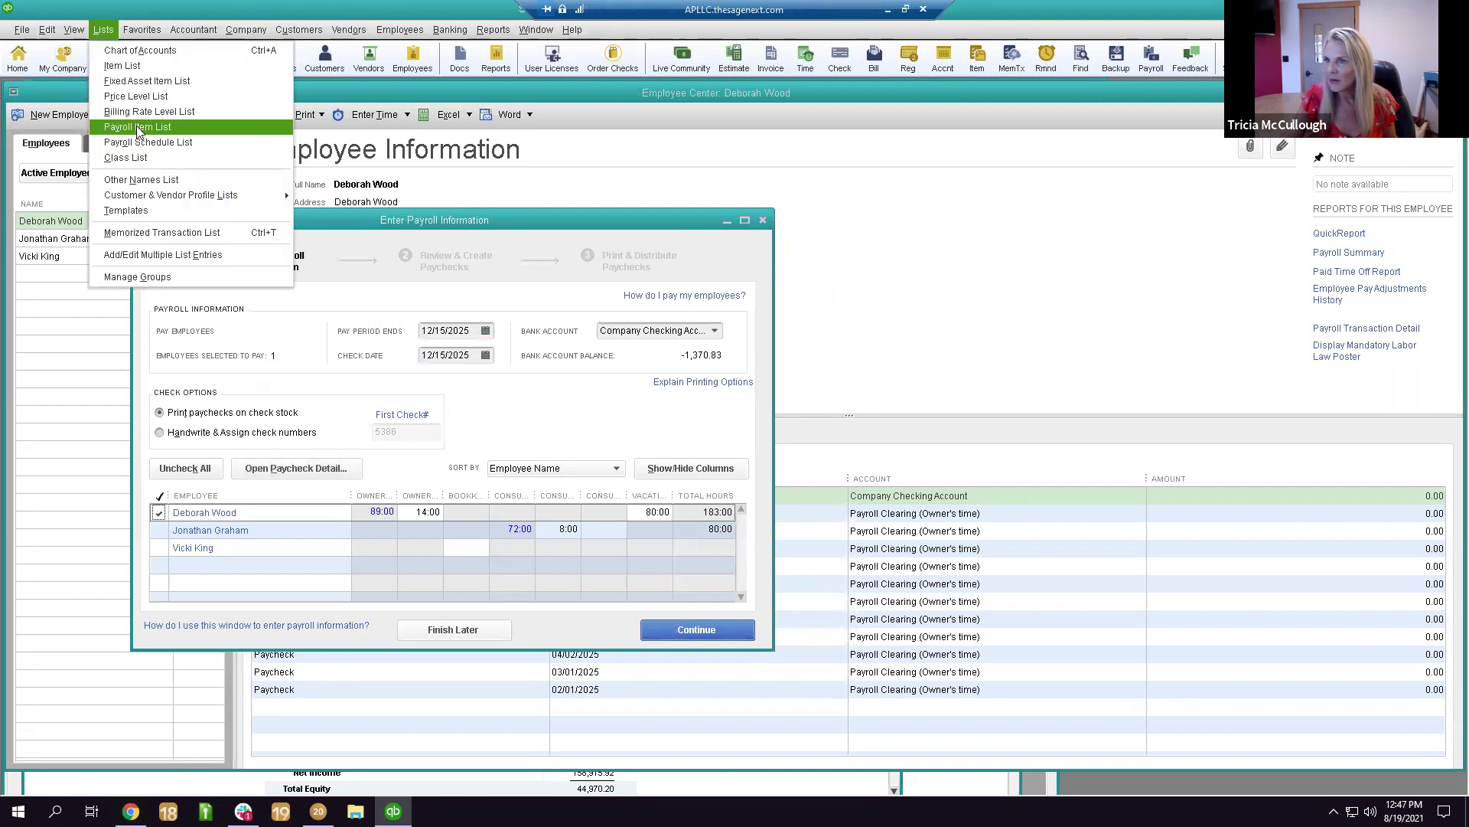
{"action": "left_click", "coordinate": [142, 129]}
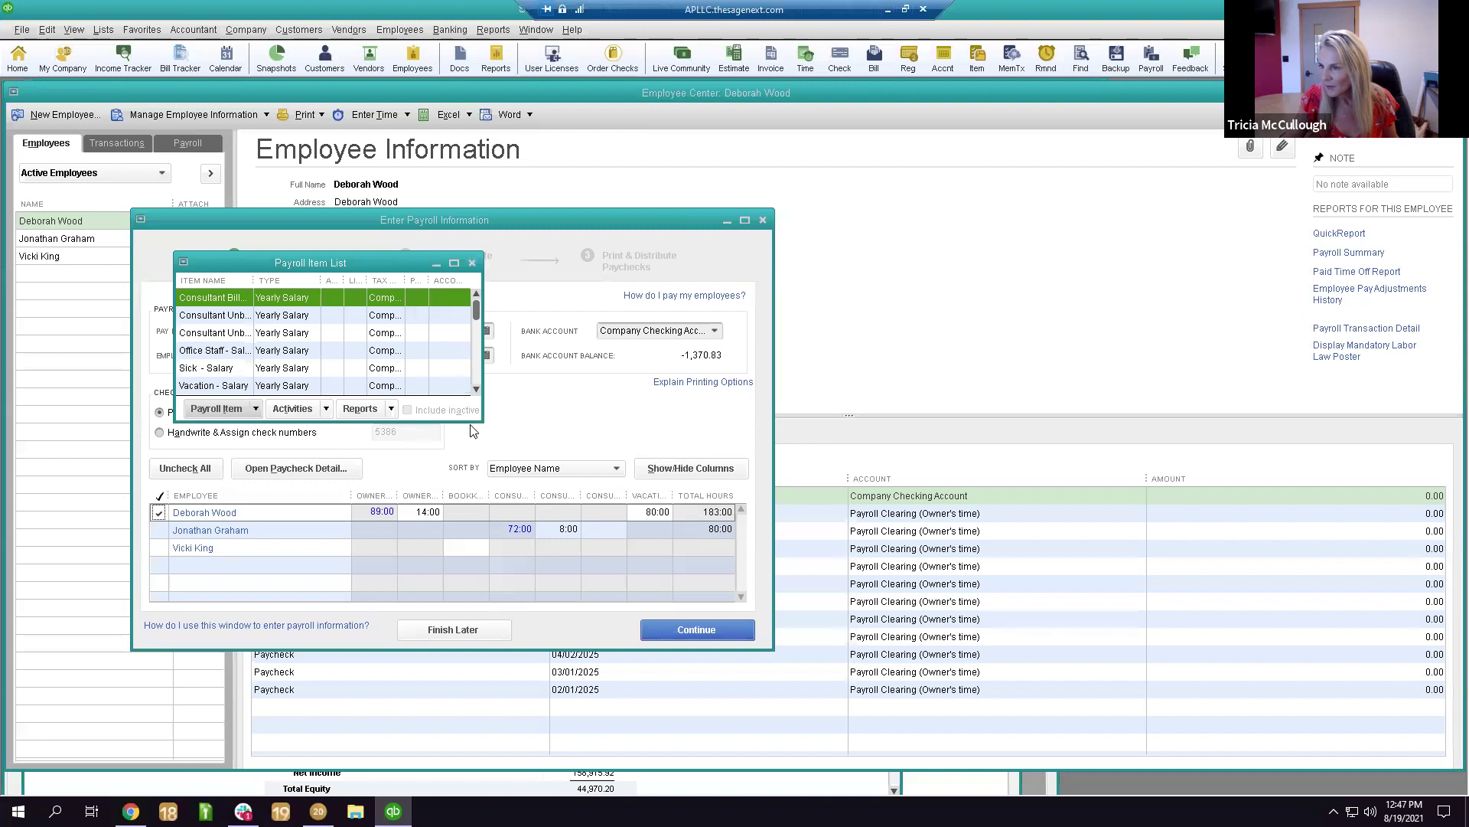
{"action": "left_click_drag", "start_coordinate": [863, 753], "coordinate": [863, 754]}
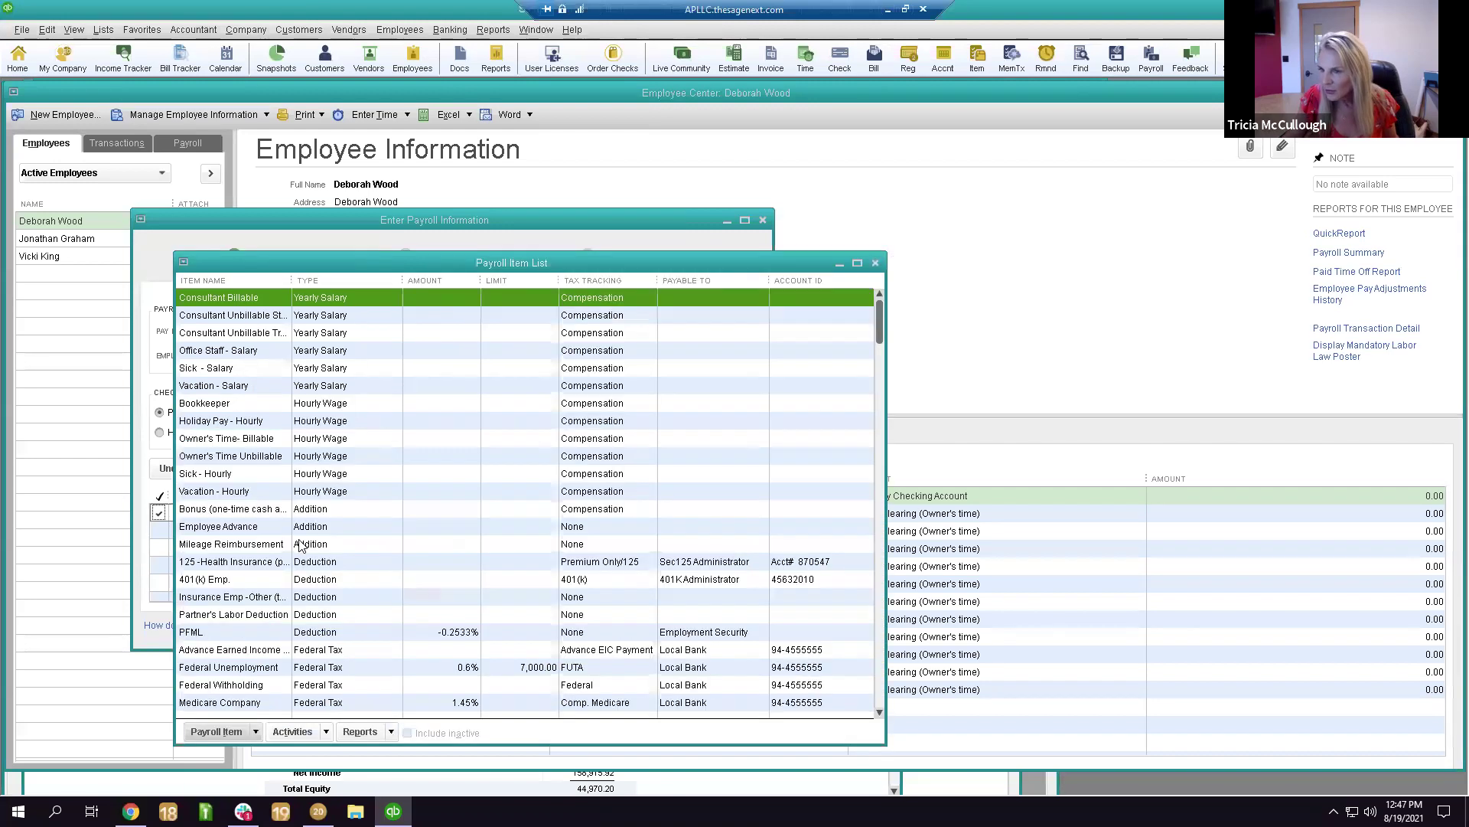
{"action": "scroll", "coordinate": [256, 584], "scroll_direction": "down", "scroll_amount": 1}
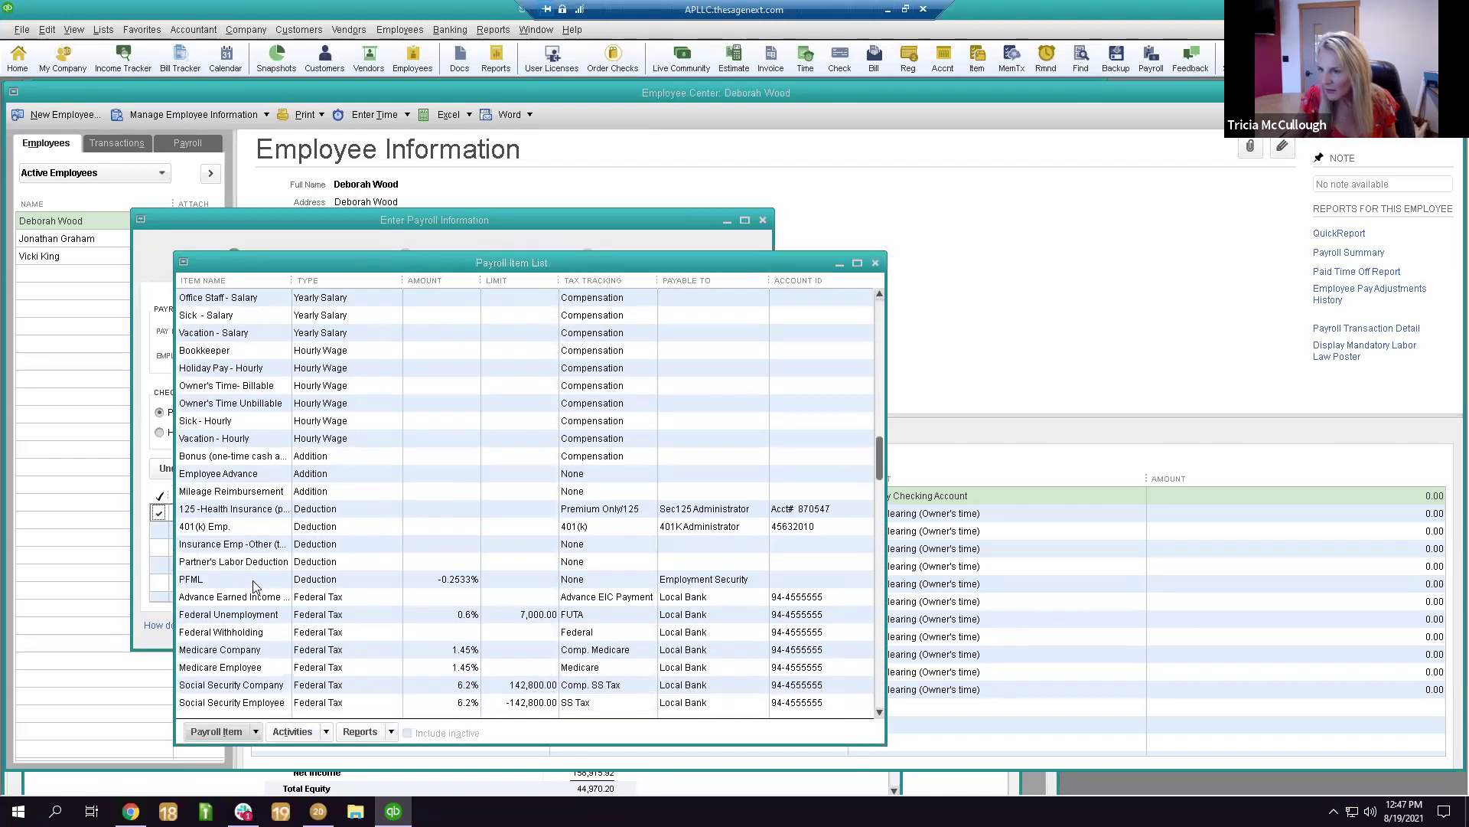
{"action": "double_click", "coordinate": [257, 580]}
Set PFML's quantity calculation to Neither, finish the item, and close the payroll item list and the payroll entry window.
{"action": "left_click", "coordinate": [393, 387]}
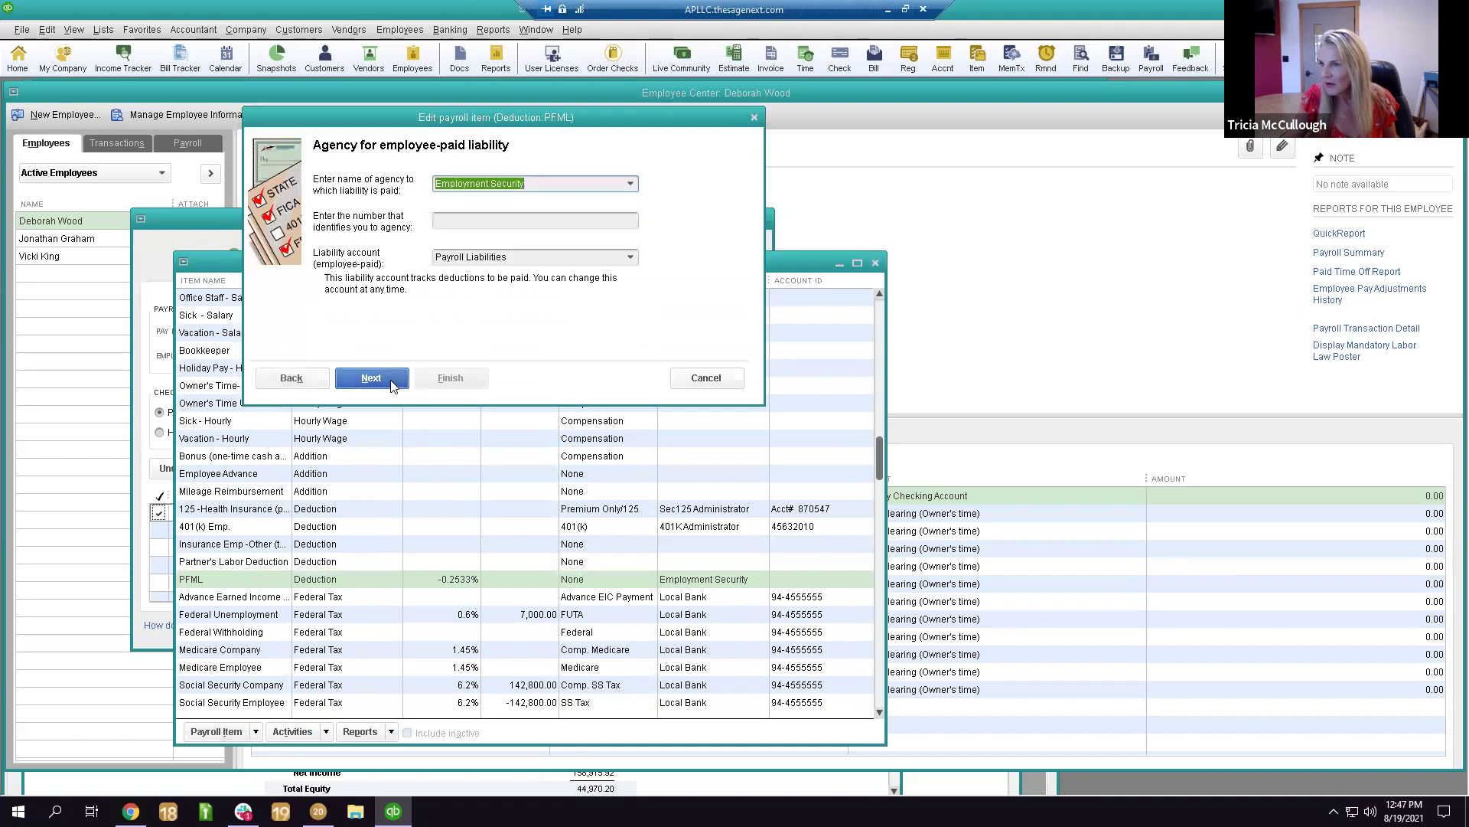
{"action": "left_click", "coordinate": [390, 382]}
{"action": "left_click", "coordinate": [388, 382]}
{"action": "left_click", "coordinate": [387, 380]}
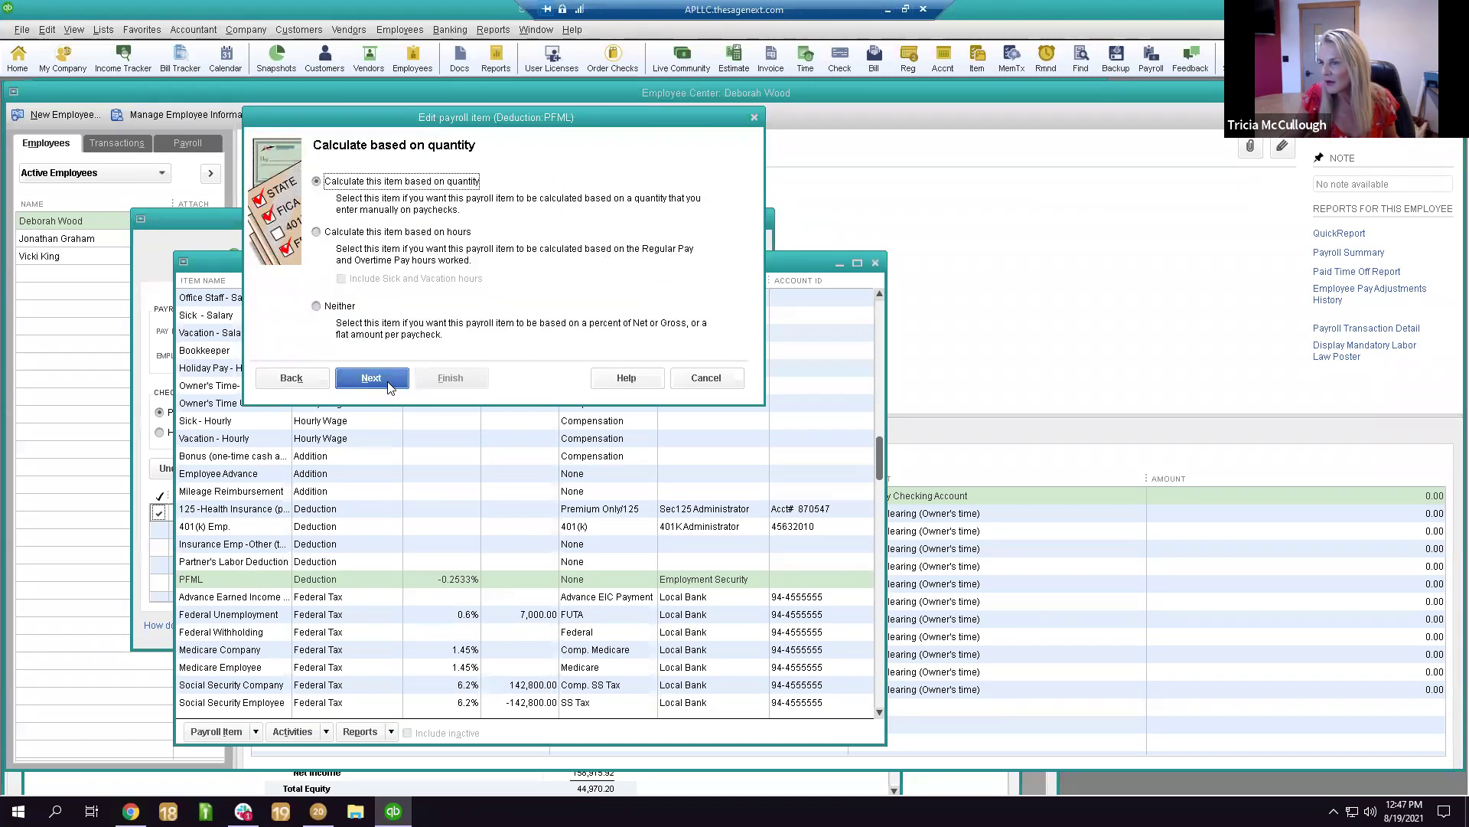
{"action": "left_click", "coordinate": [340, 308]}
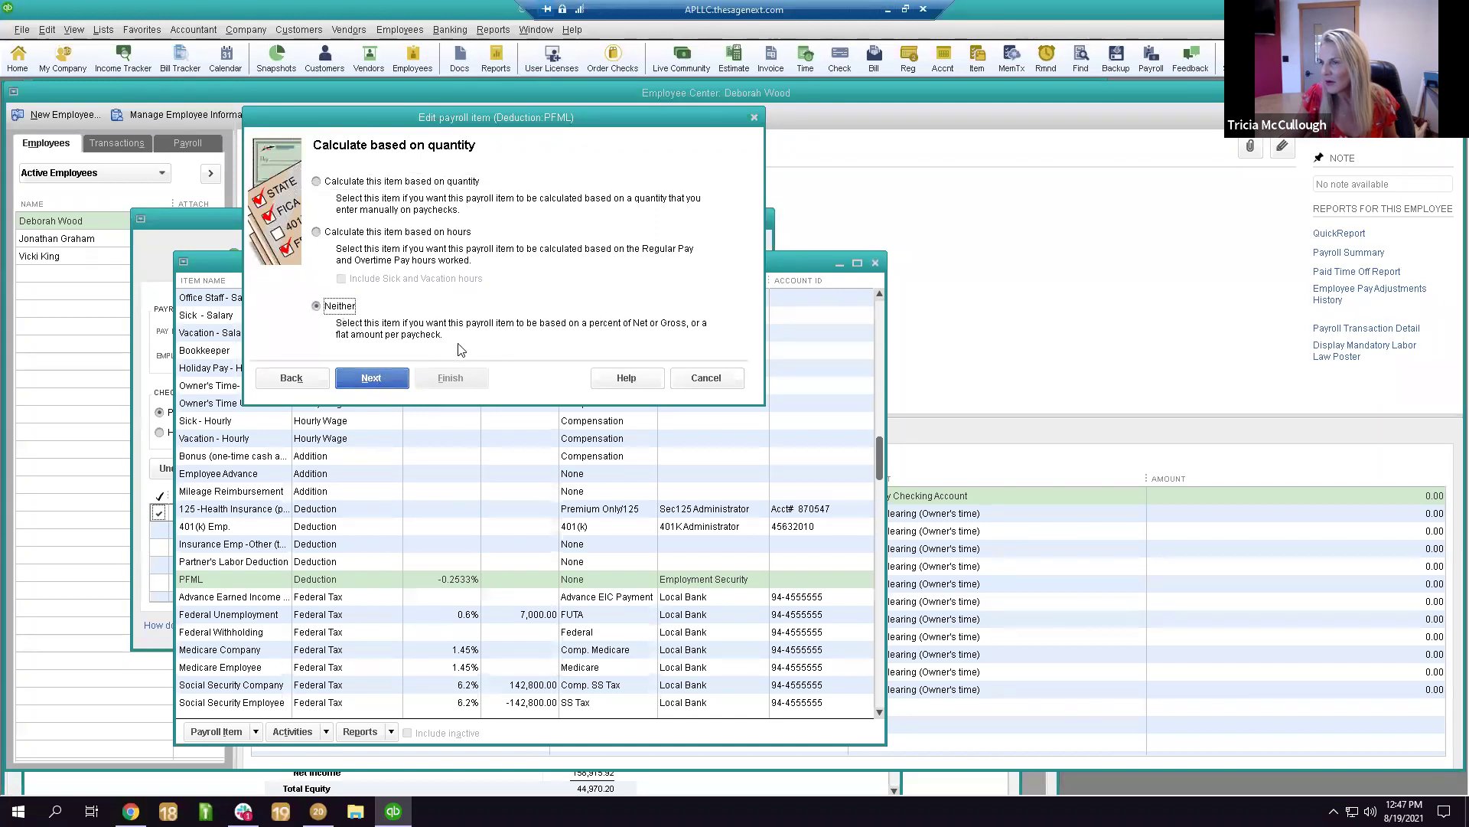
{"action": "left_click", "coordinate": [387, 378]}
{"action": "left_click", "coordinate": [373, 379]}
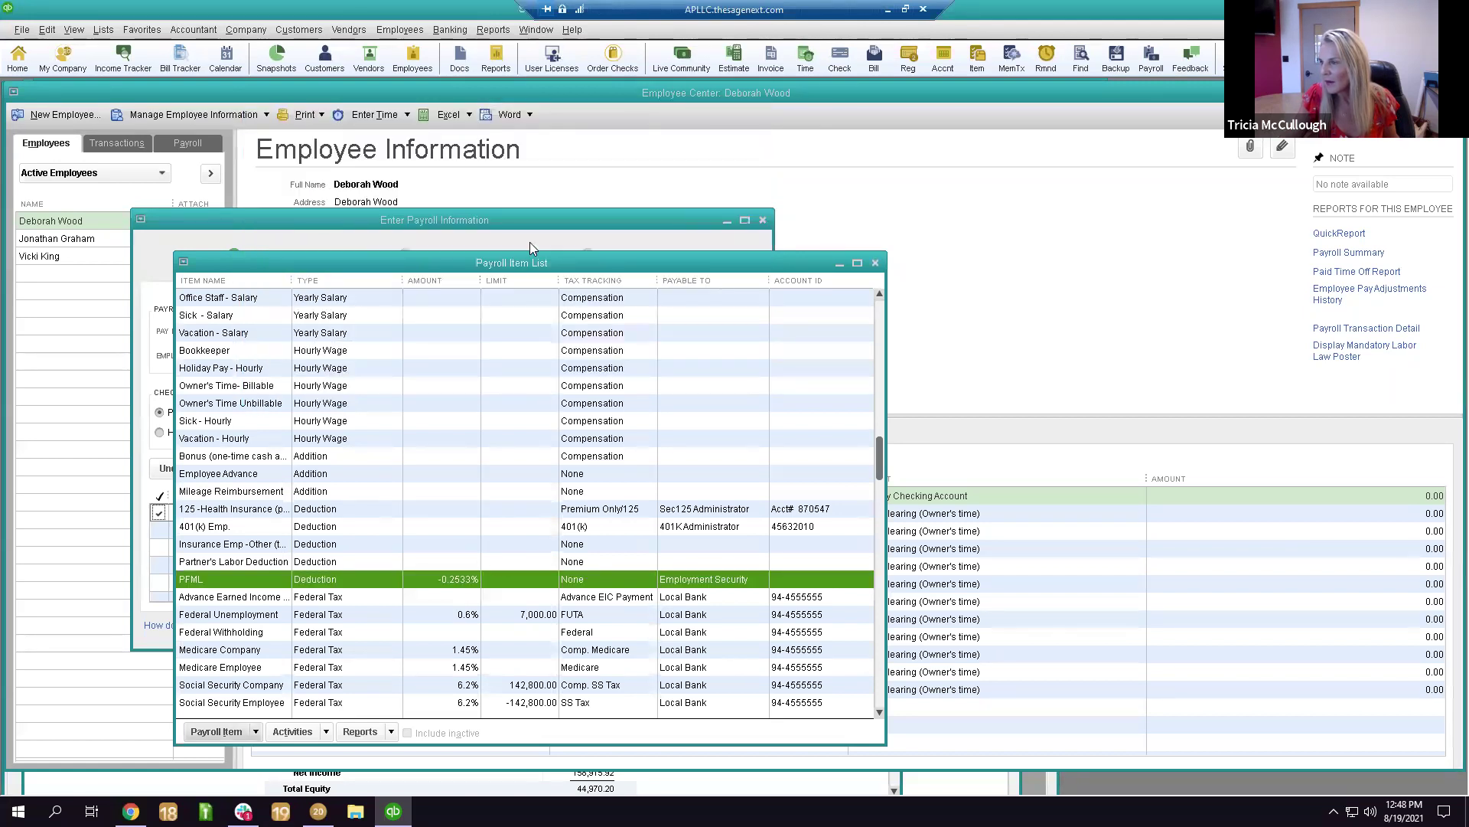
{"action": "key", "text": "Escape"}
{"action": "key", "text": "Escape"}
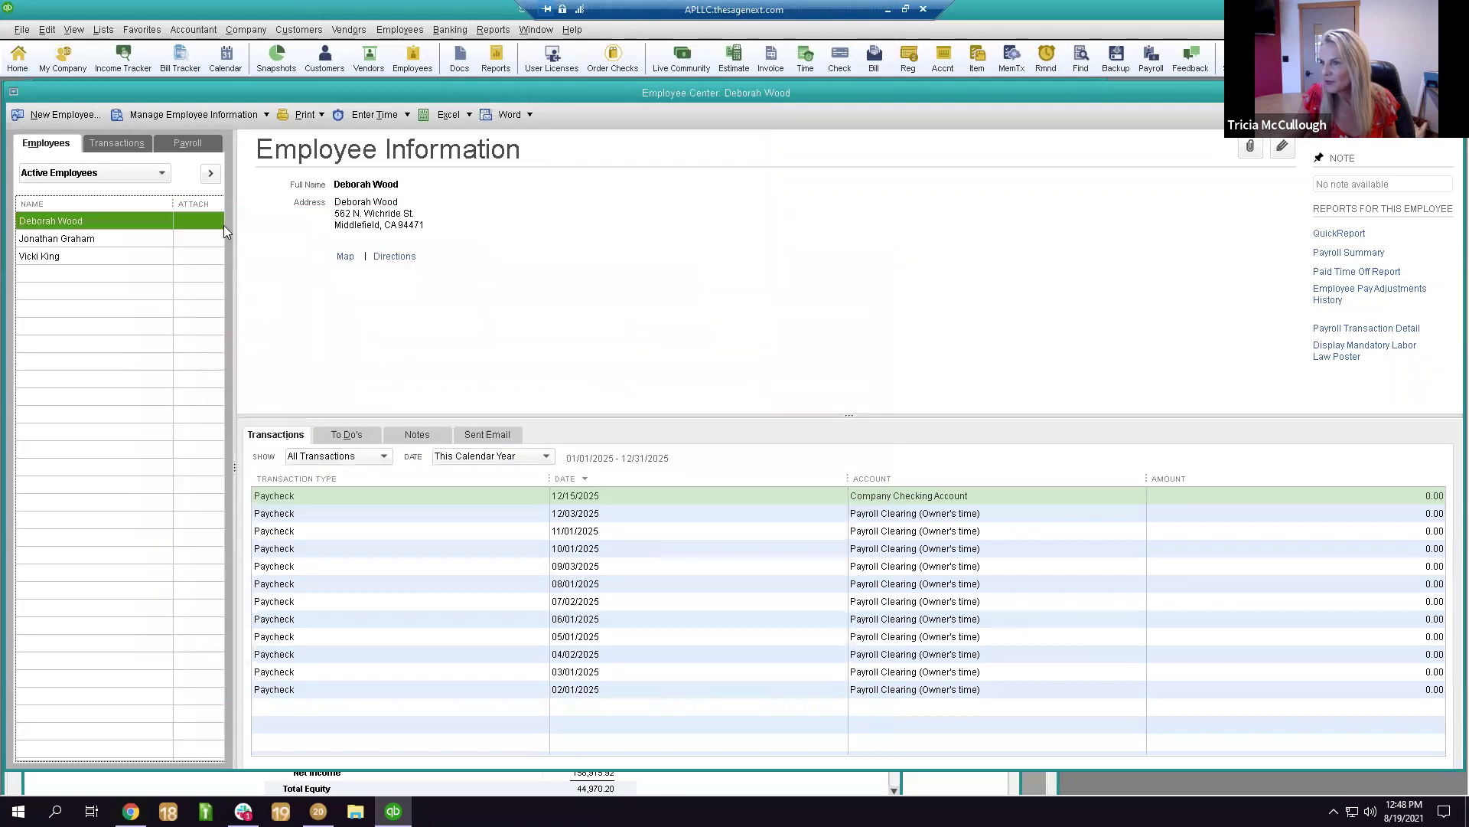
Start paying employees, check the PFML line in the selected employee's paycheck preview, and cancel the preview.
{"action": "left_click", "coordinate": [401, 30]}
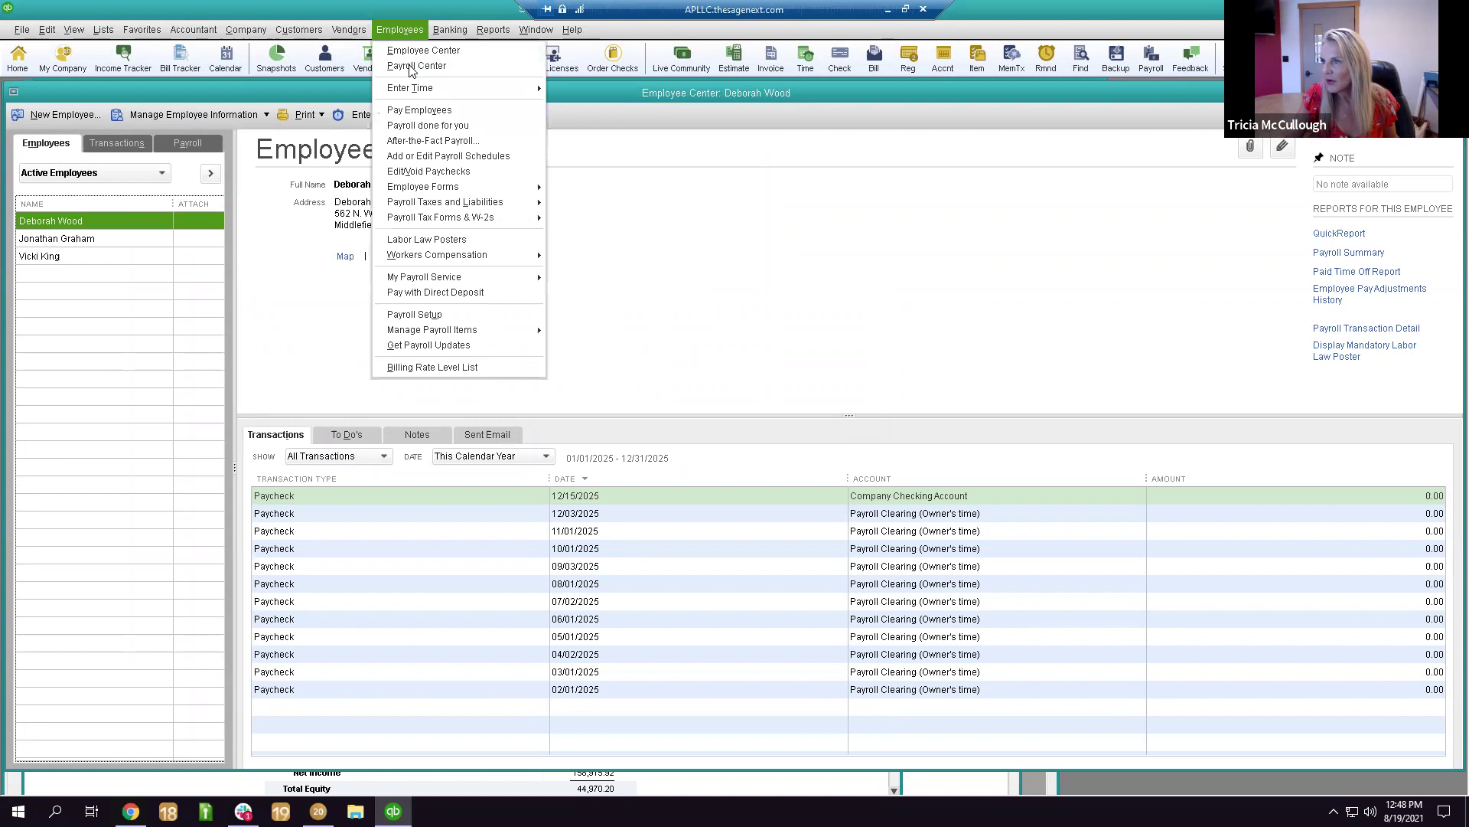
{"action": "left_click", "coordinate": [418, 109]}
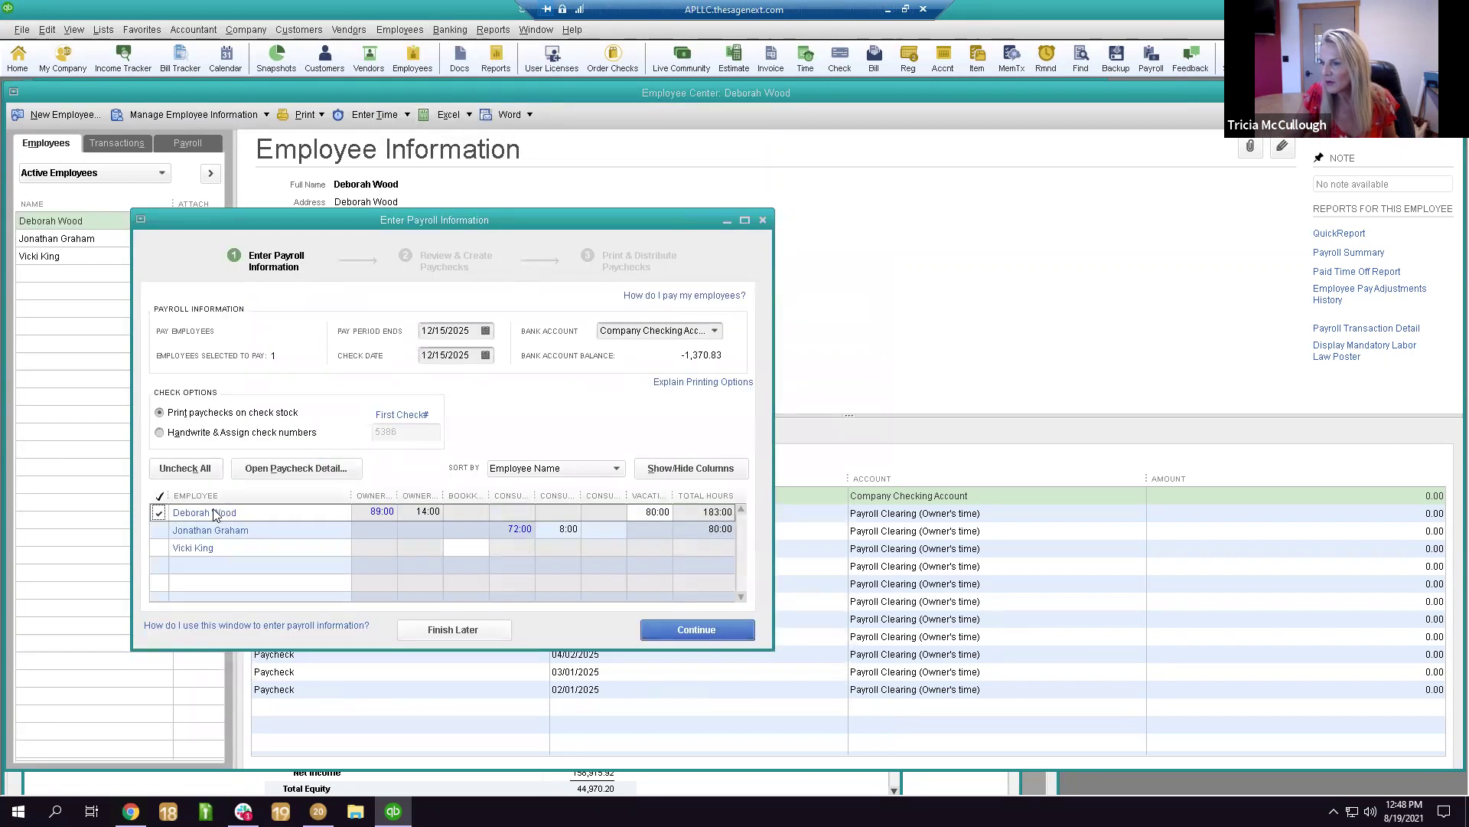
{"action": "left_click", "coordinate": [301, 468]}
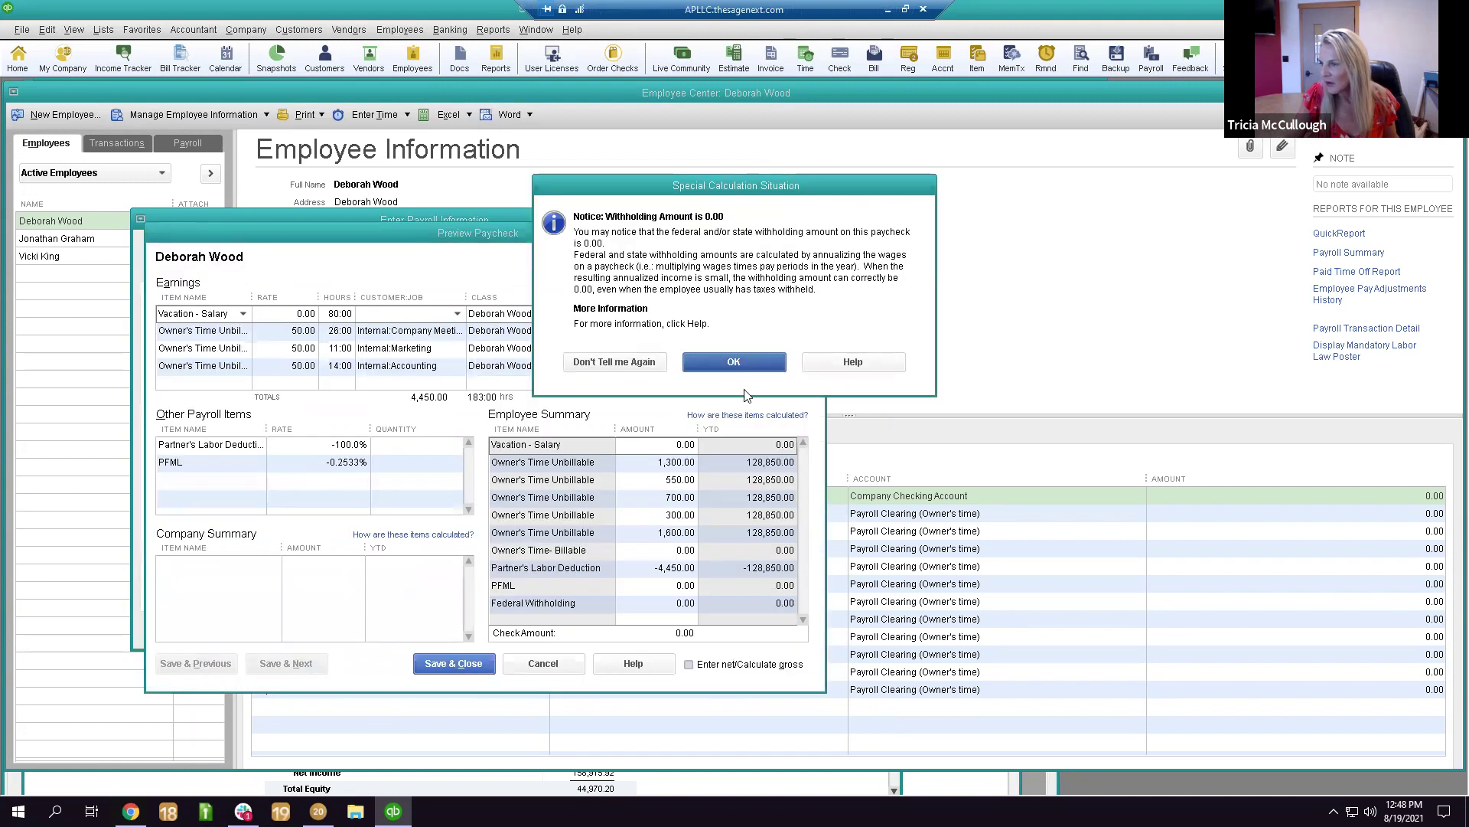
{"action": "left_click", "coordinate": [749, 370]}
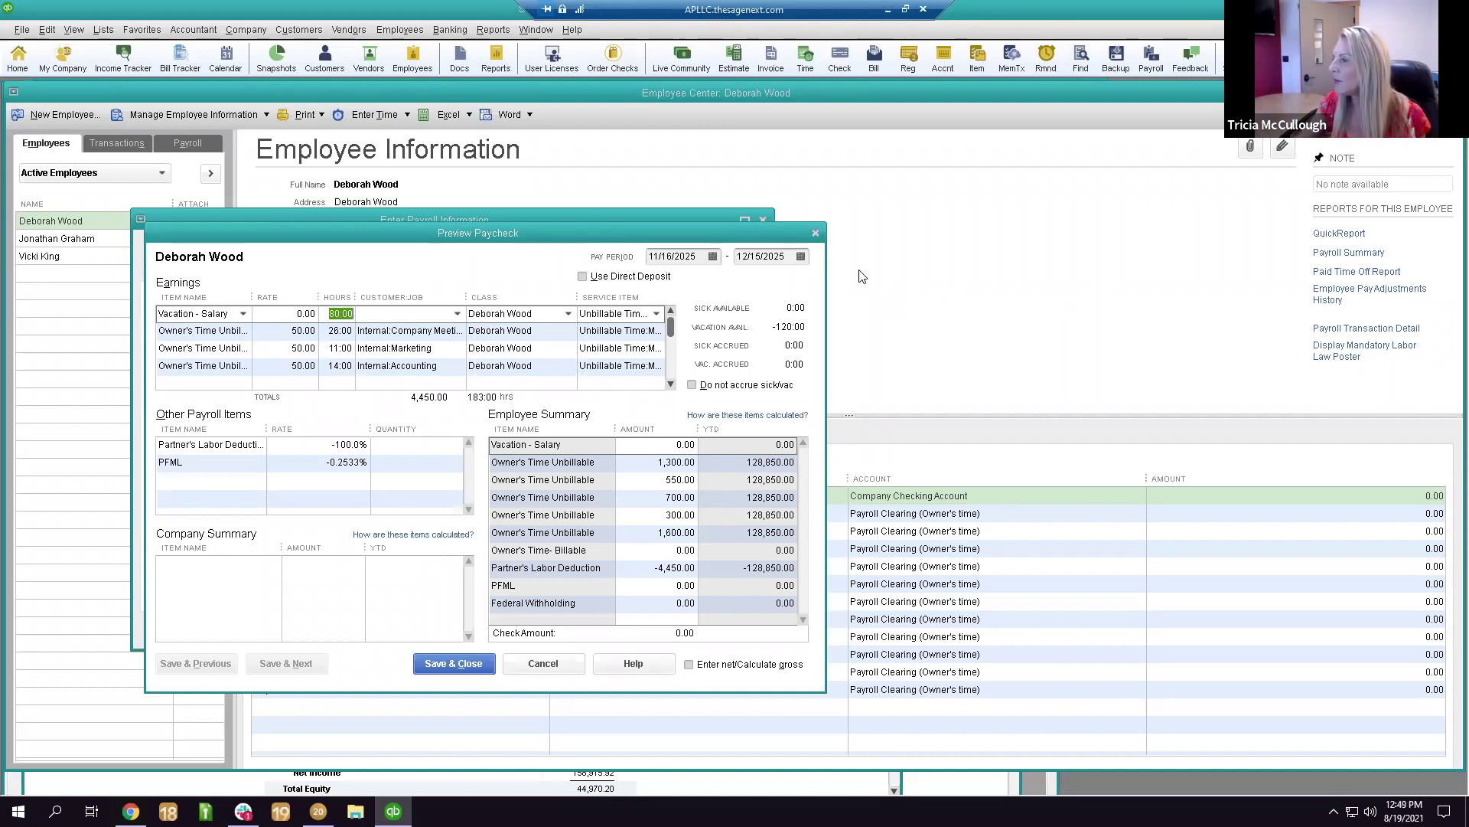
{"action": "left_click", "coordinate": [545, 663]}
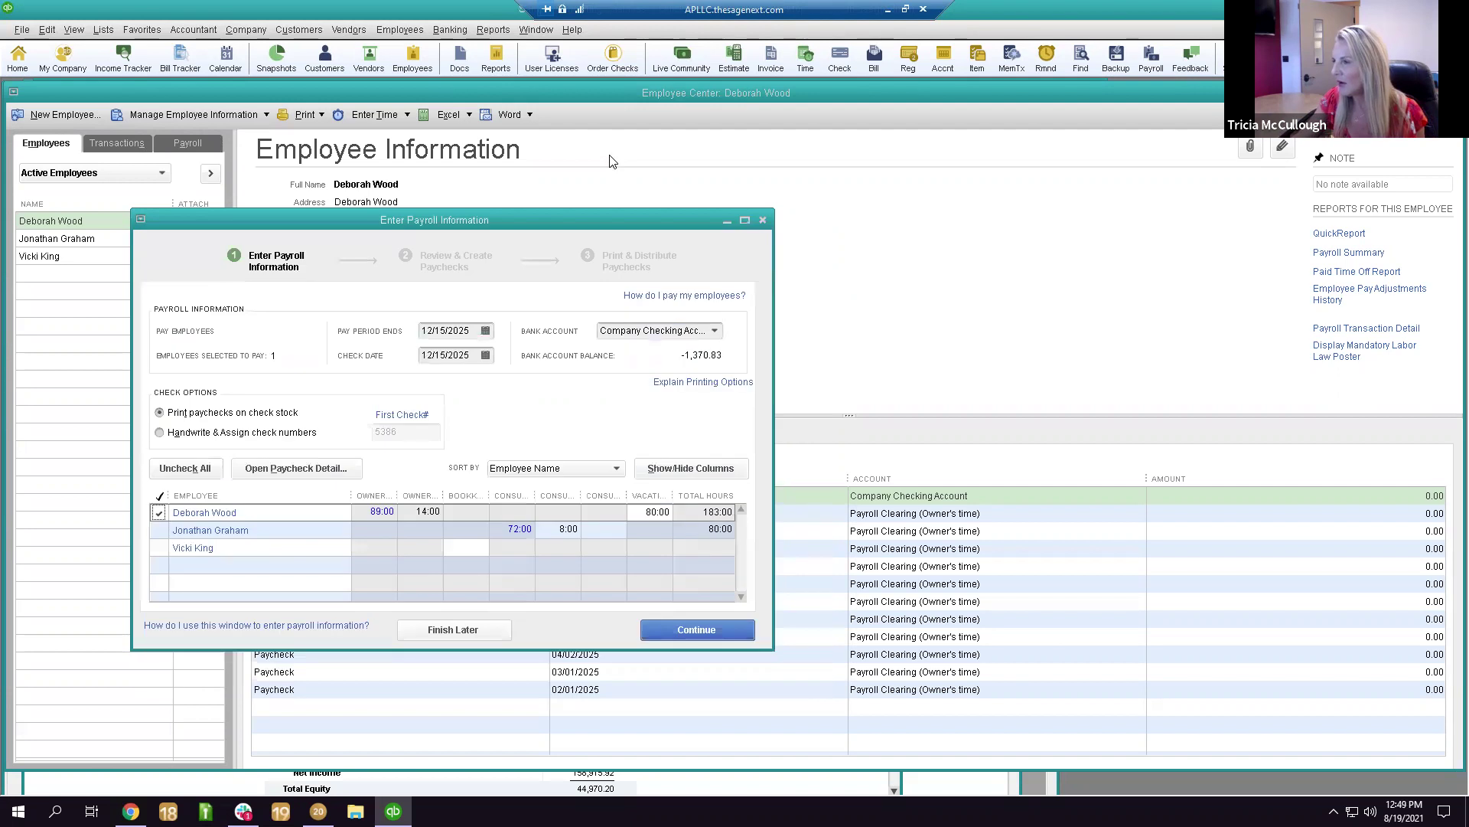
Reopen the PFML deduction from the payroll item list and advance through its setup to the gross versus net choice.
{"action": "left_click", "coordinate": [101, 31]}
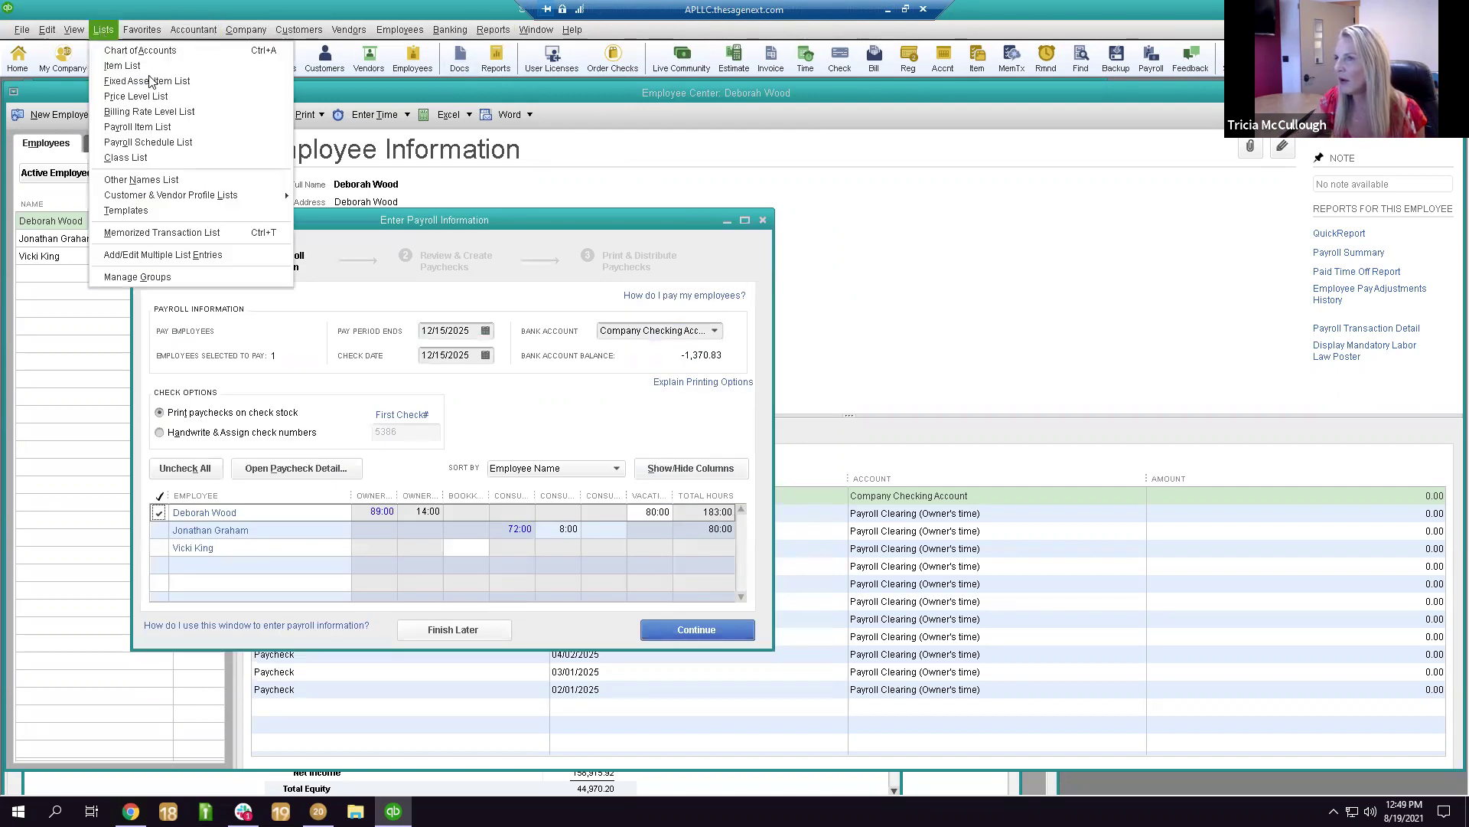
{"action": "left_click", "coordinate": [468, 249]}
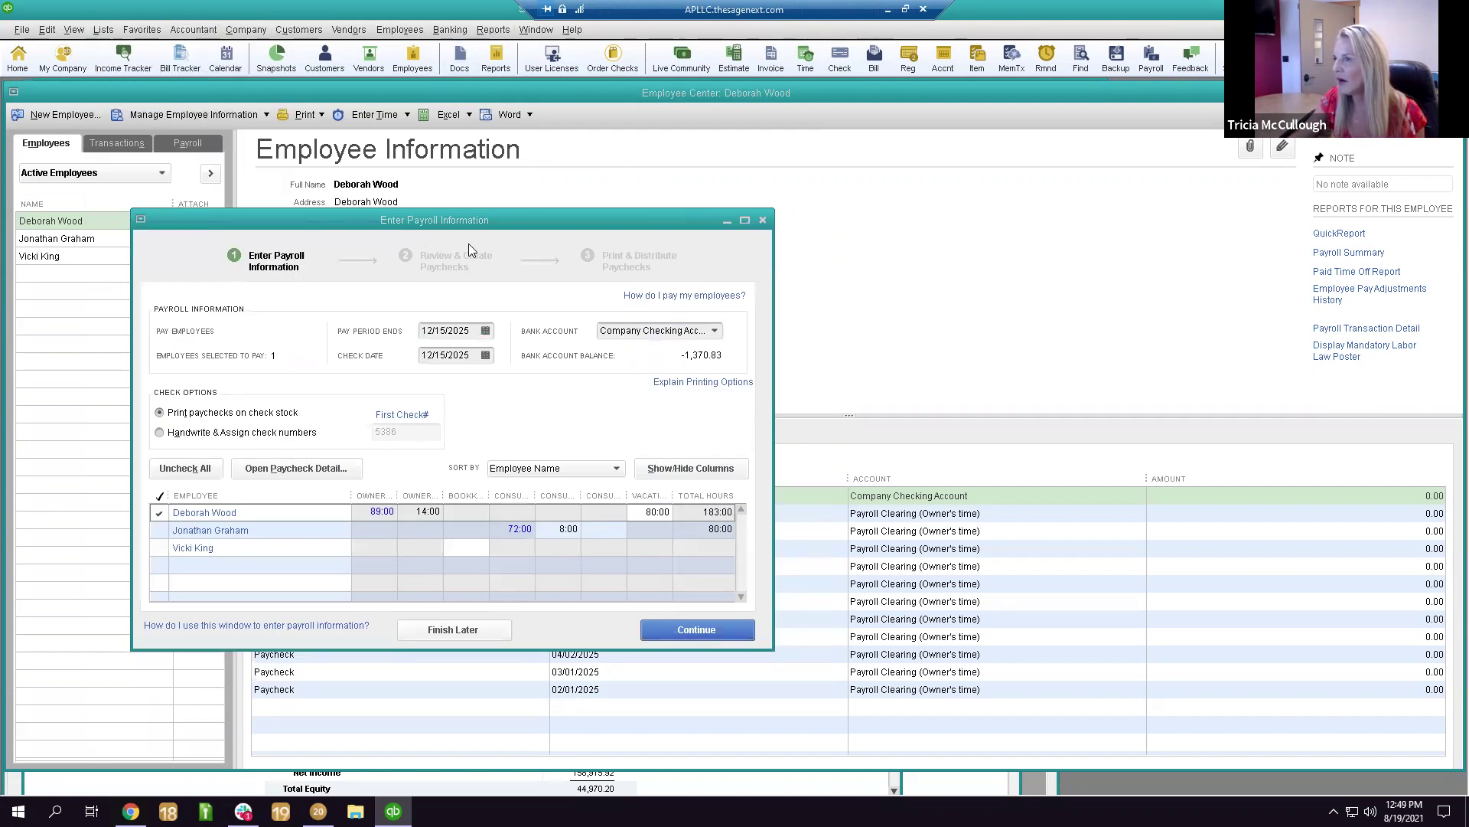
{"action": "left_click", "coordinate": [475, 585]}
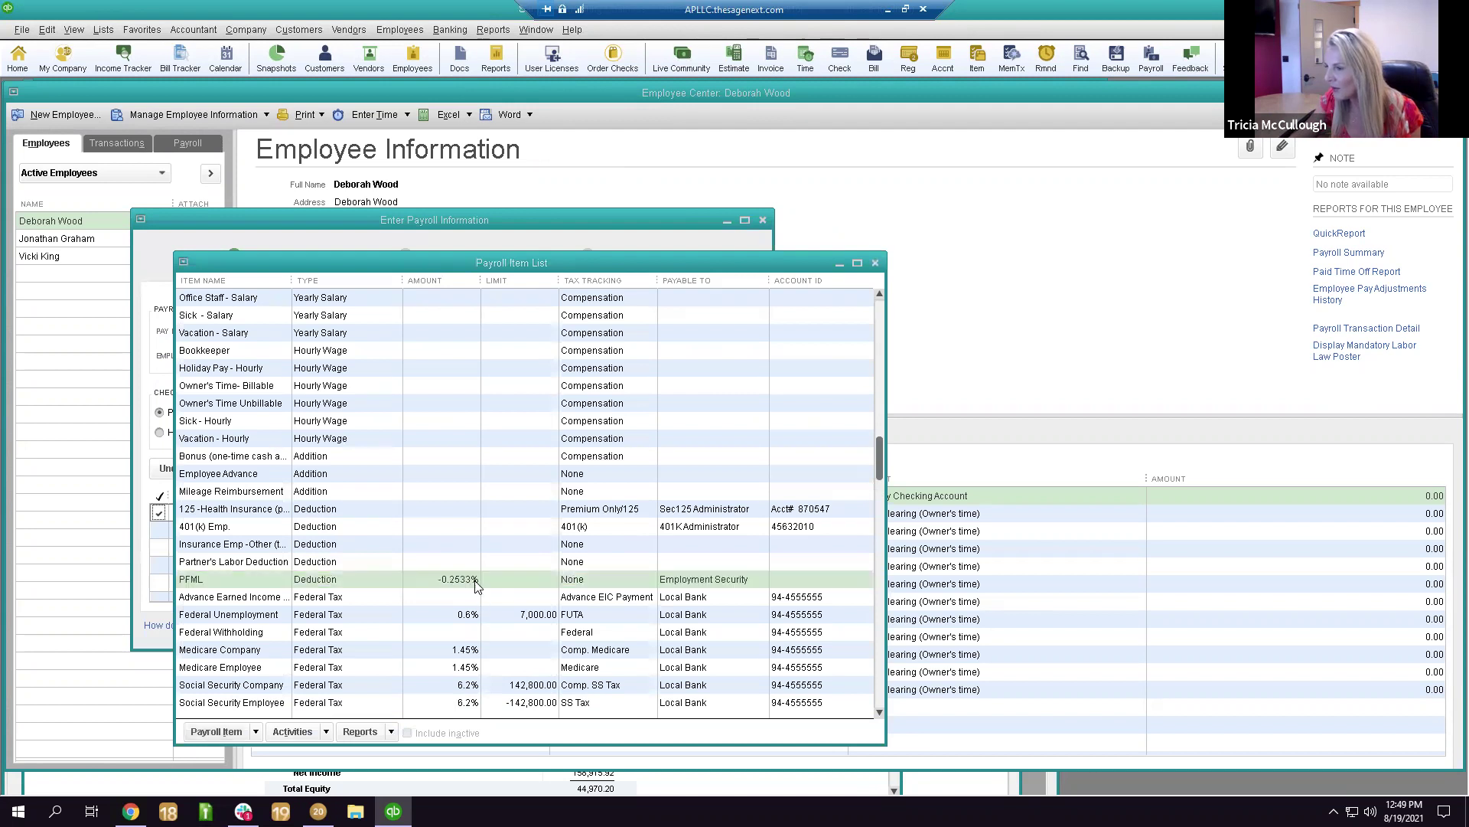
{"action": "double_click", "coordinate": [474, 586]}
{"action": "left_click", "coordinate": [392, 378]}
{"action": "left_click", "coordinate": [392, 379]}
{"action": "left_click", "coordinate": [391, 378]}
{"action": "left_click", "coordinate": [394, 381]}
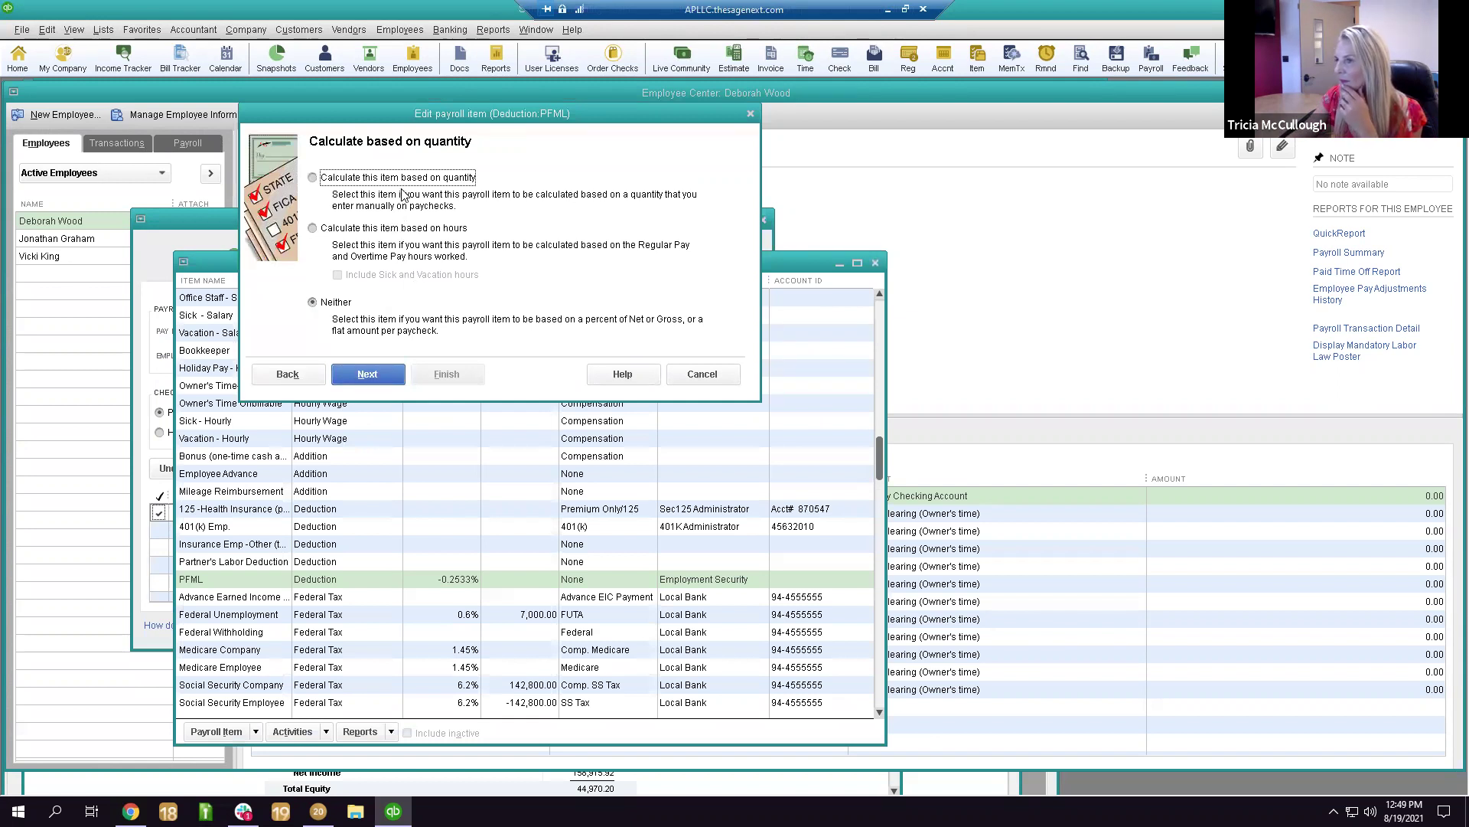
{"action": "left_click", "coordinate": [394, 382]}
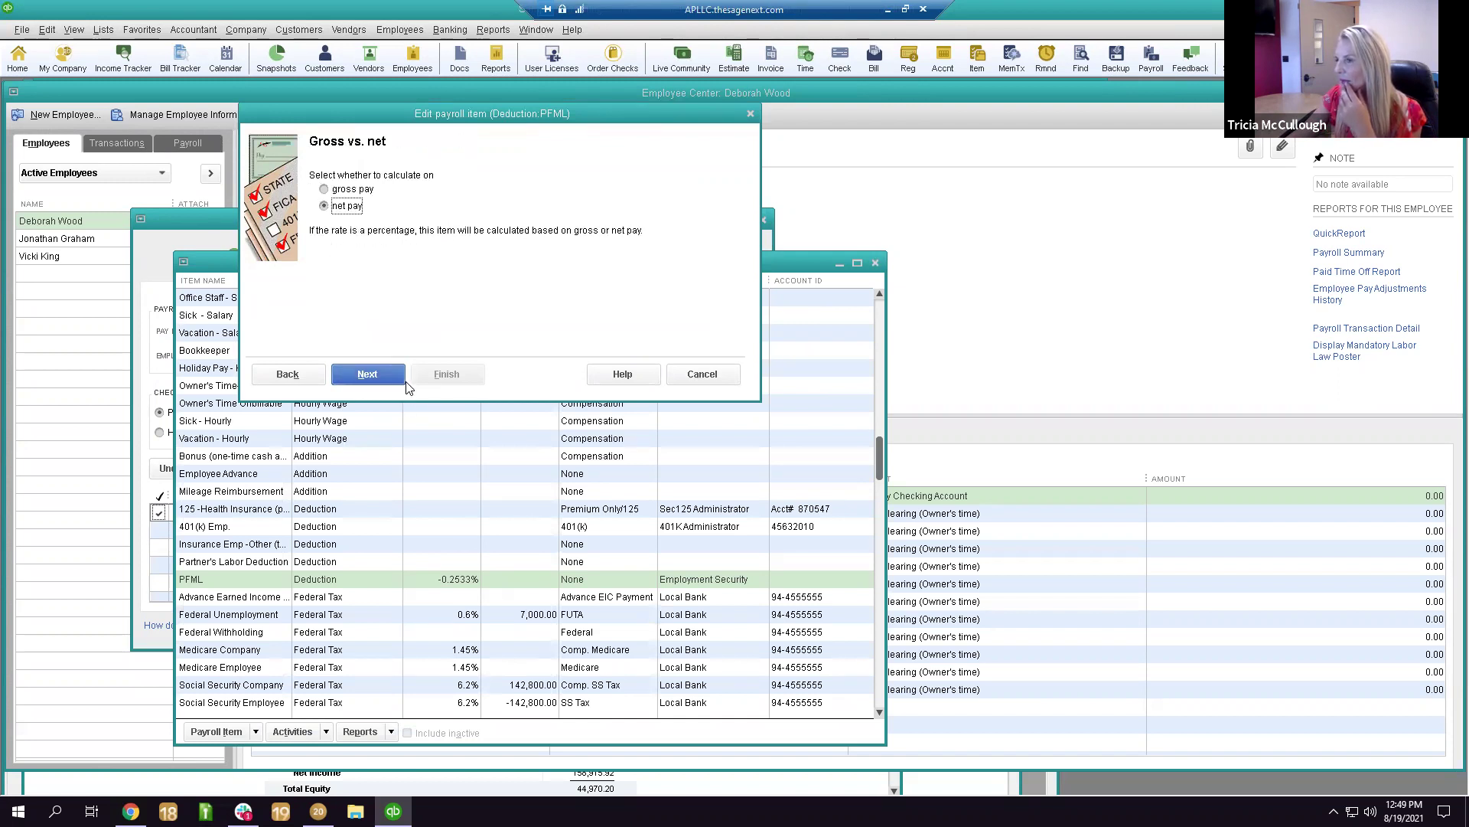
Calculate the PFML deduction on gross pay, finish the payroll item, and close the payroll item list.
{"action": "left_click", "coordinate": [366, 189]}
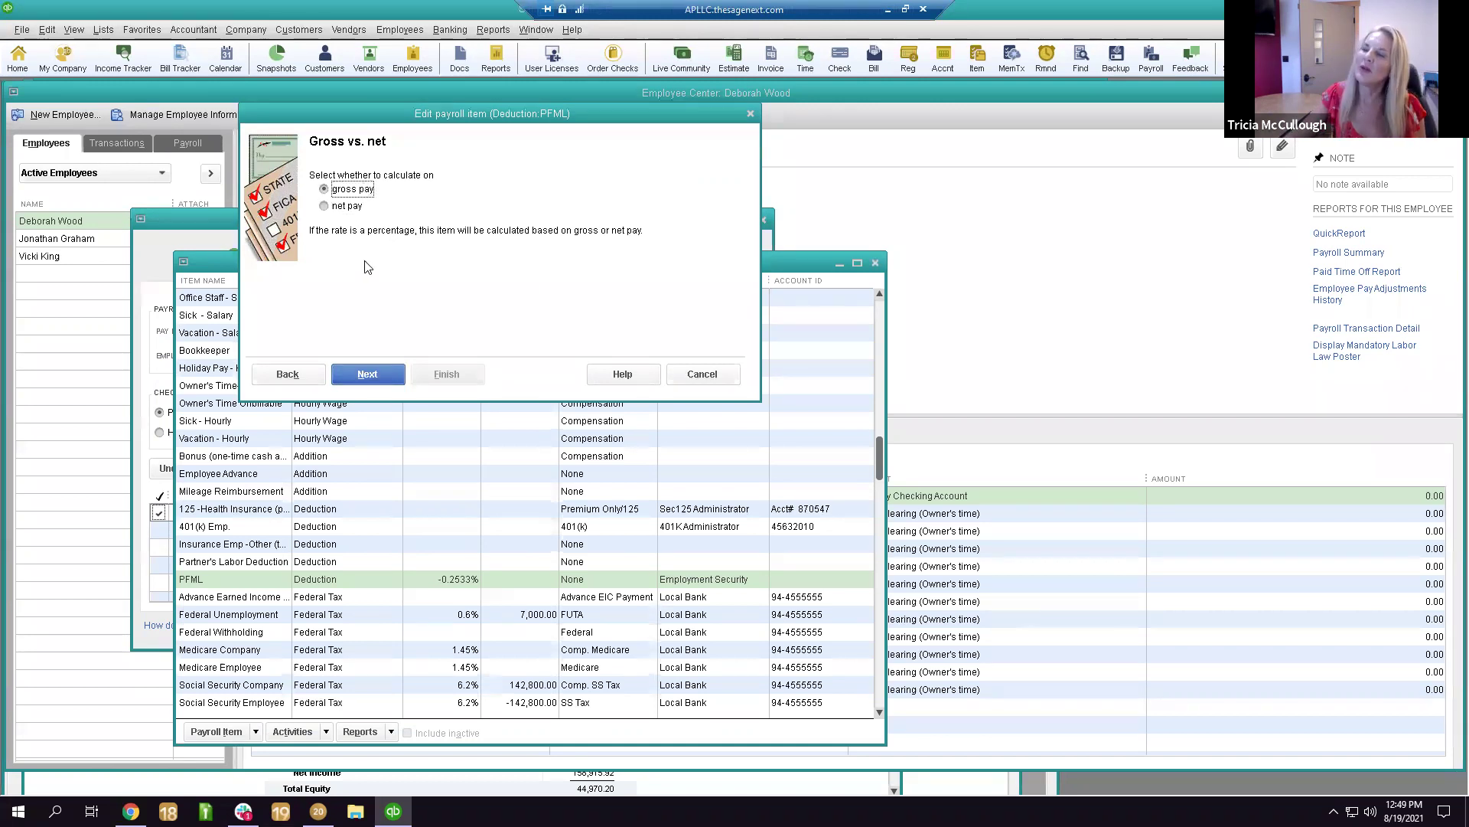
{"action": "left_click", "coordinate": [368, 375]}
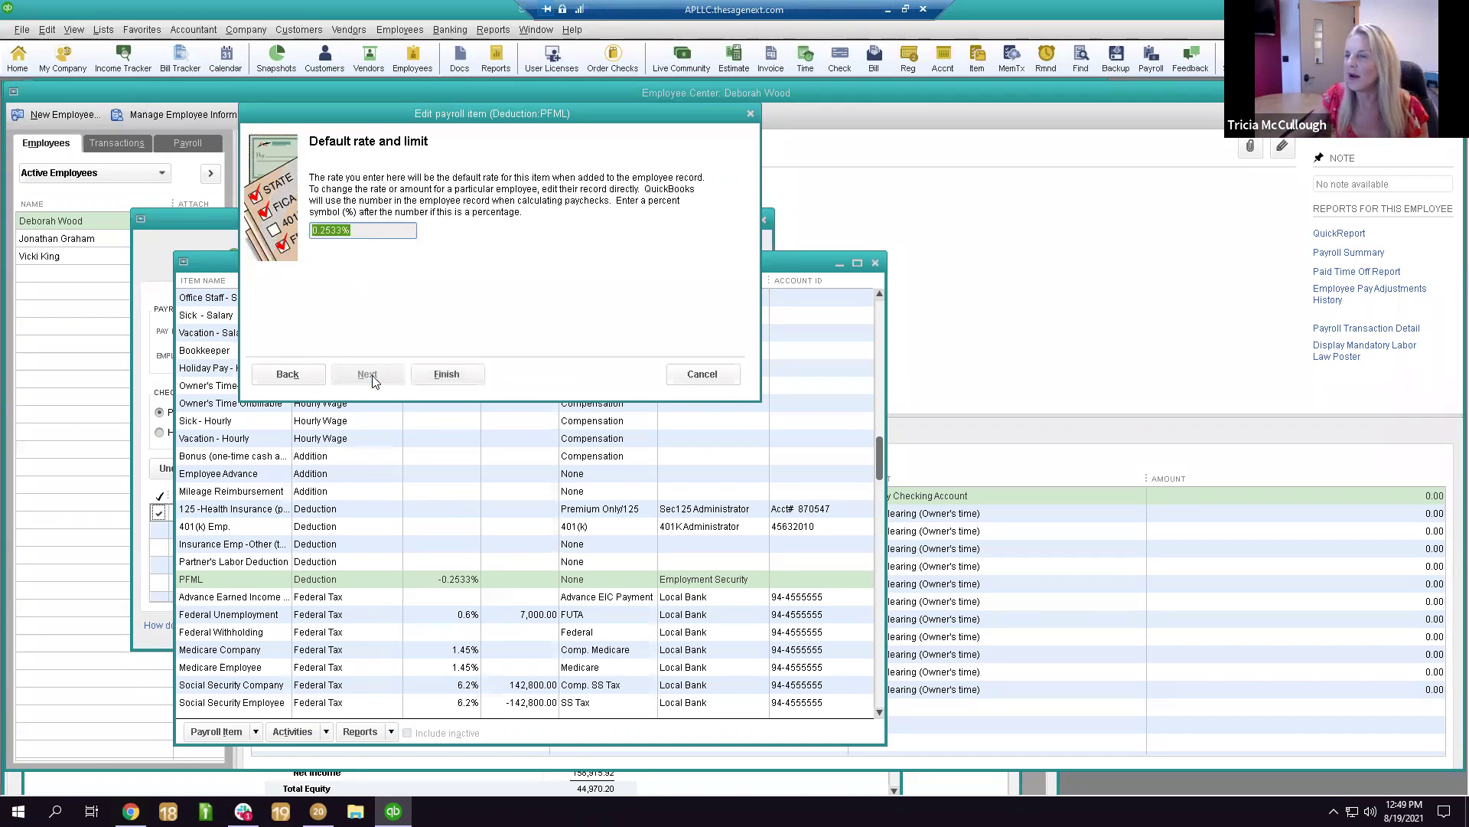
{"action": "left_click", "coordinate": [437, 372]}
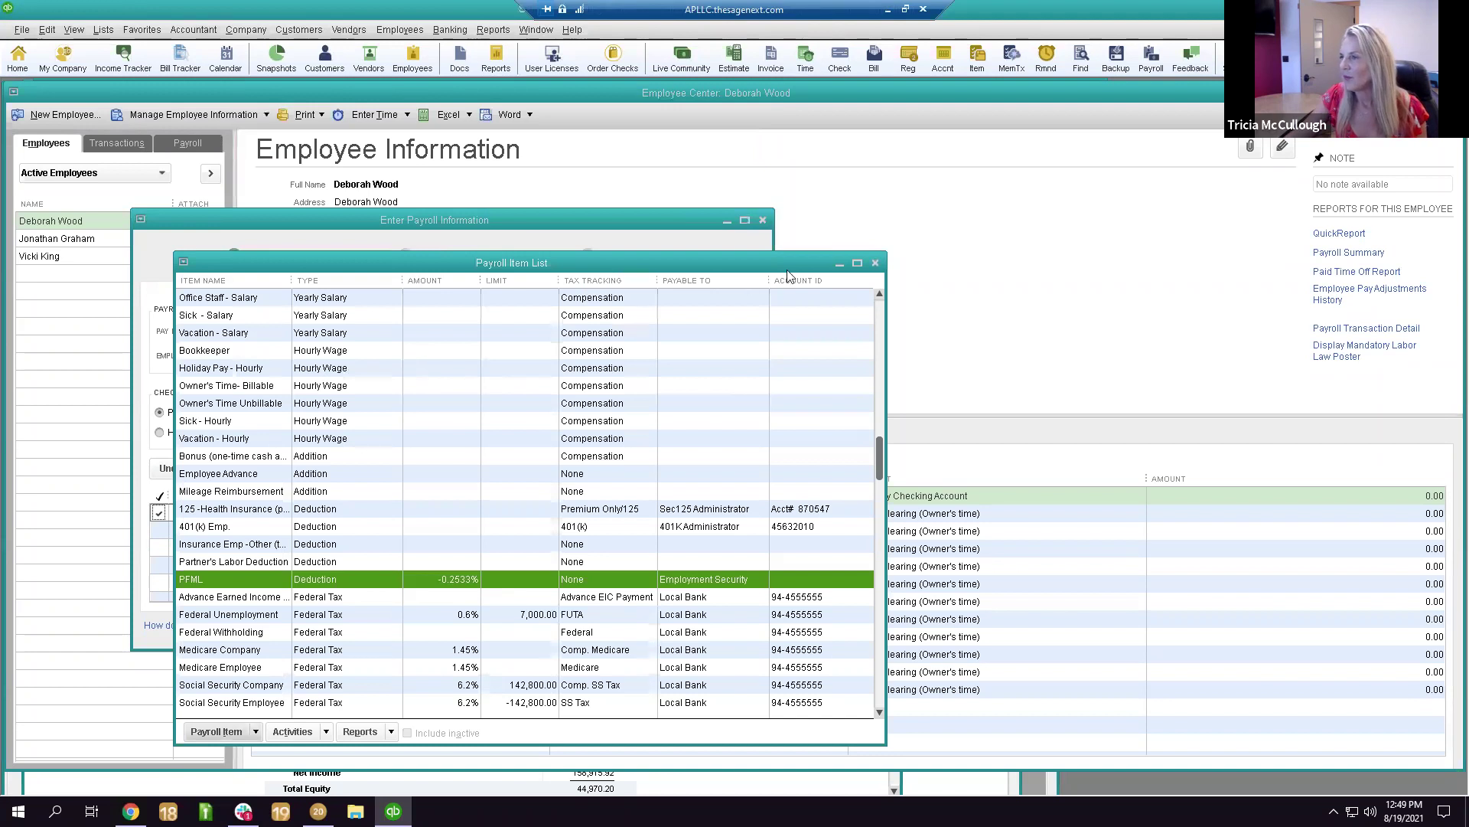
{"action": "left_click", "coordinate": [875, 262]}
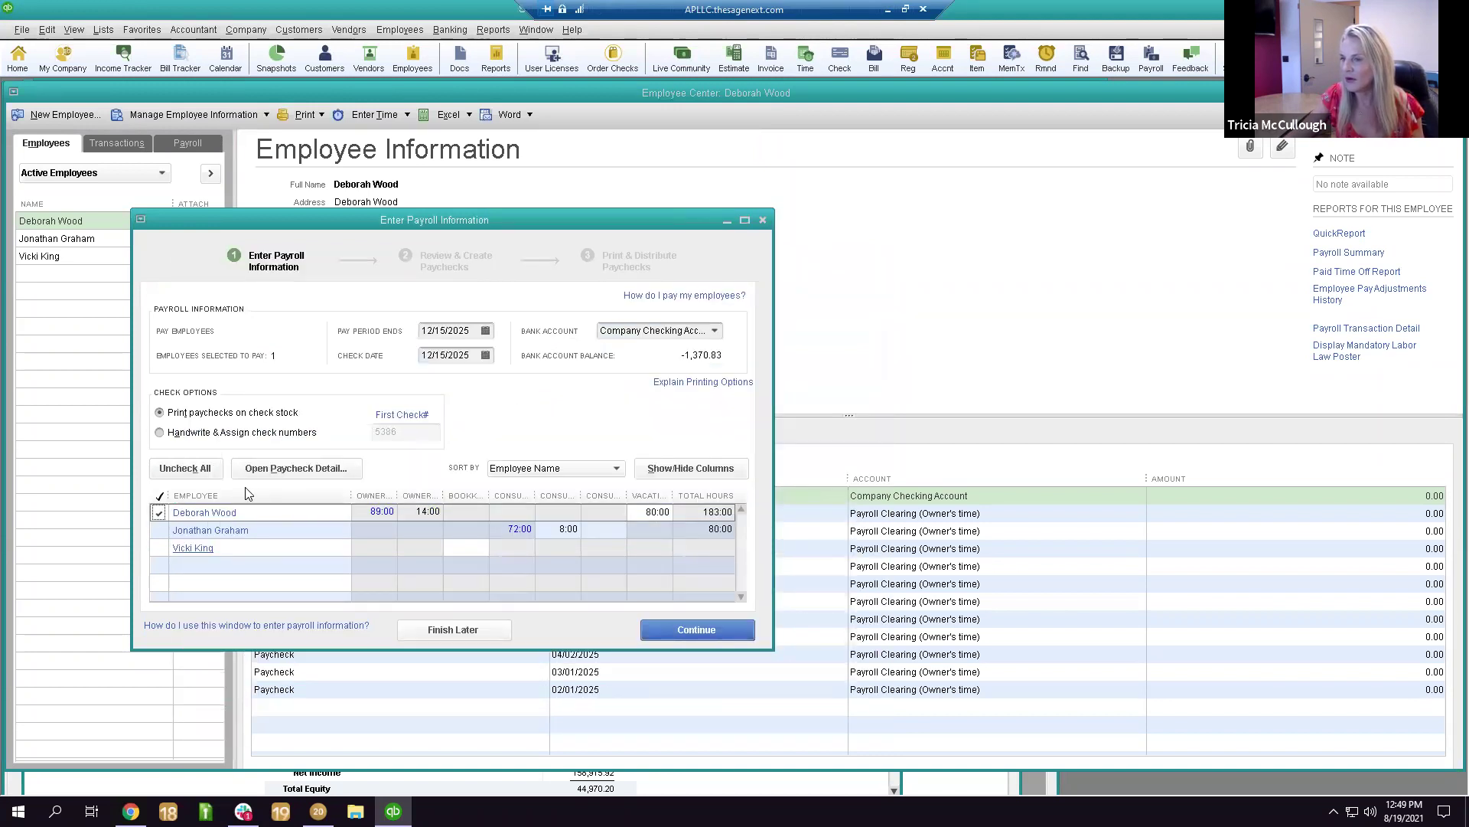
Reopen the employee's paycheck preview, check the PFML amount in the employee summary, and close the preview and payroll windows without saving.
{"action": "left_click", "coordinate": [298, 470]}
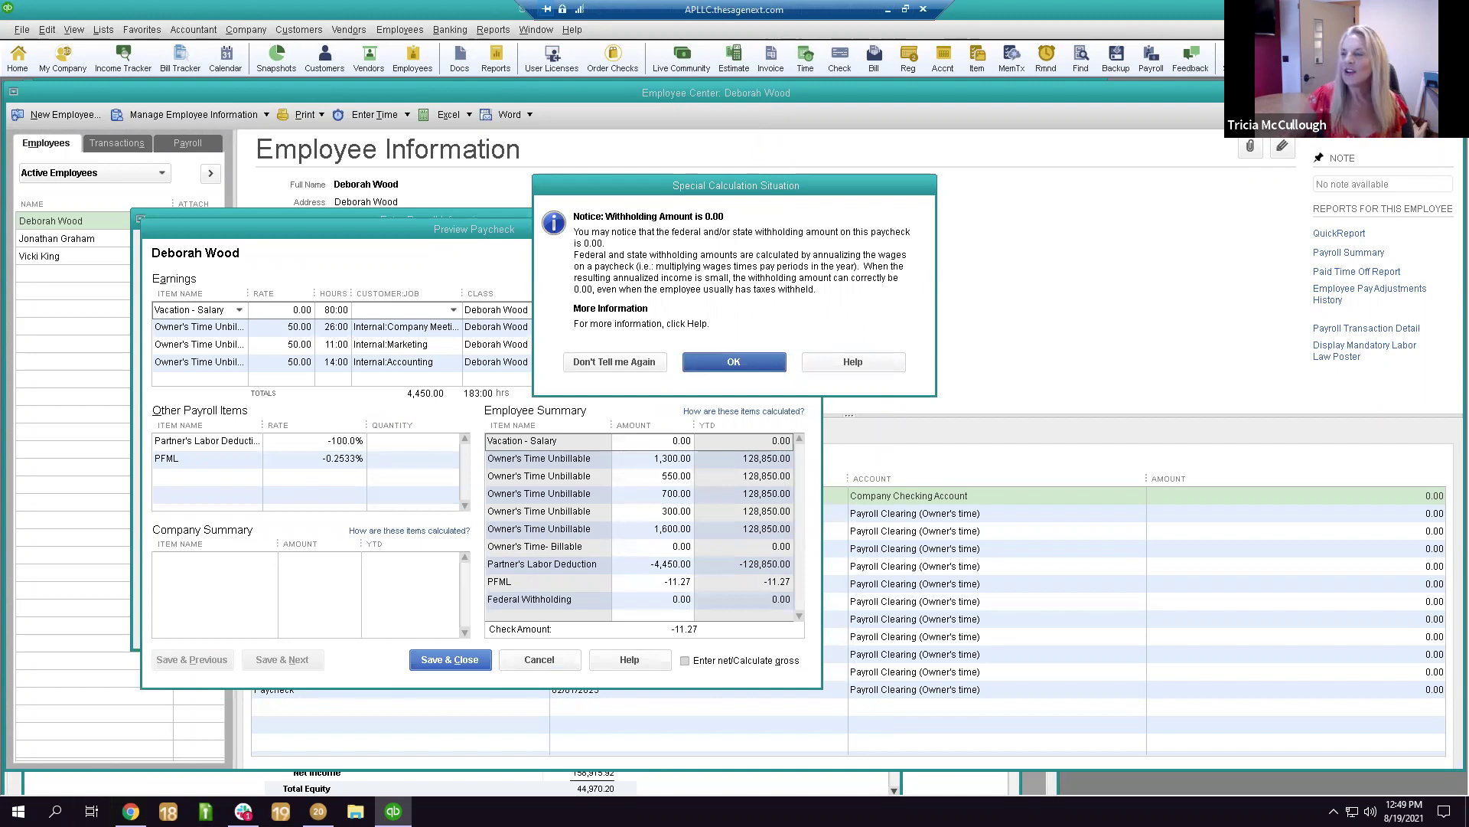
{"action": "left_click", "coordinate": [754, 362]}
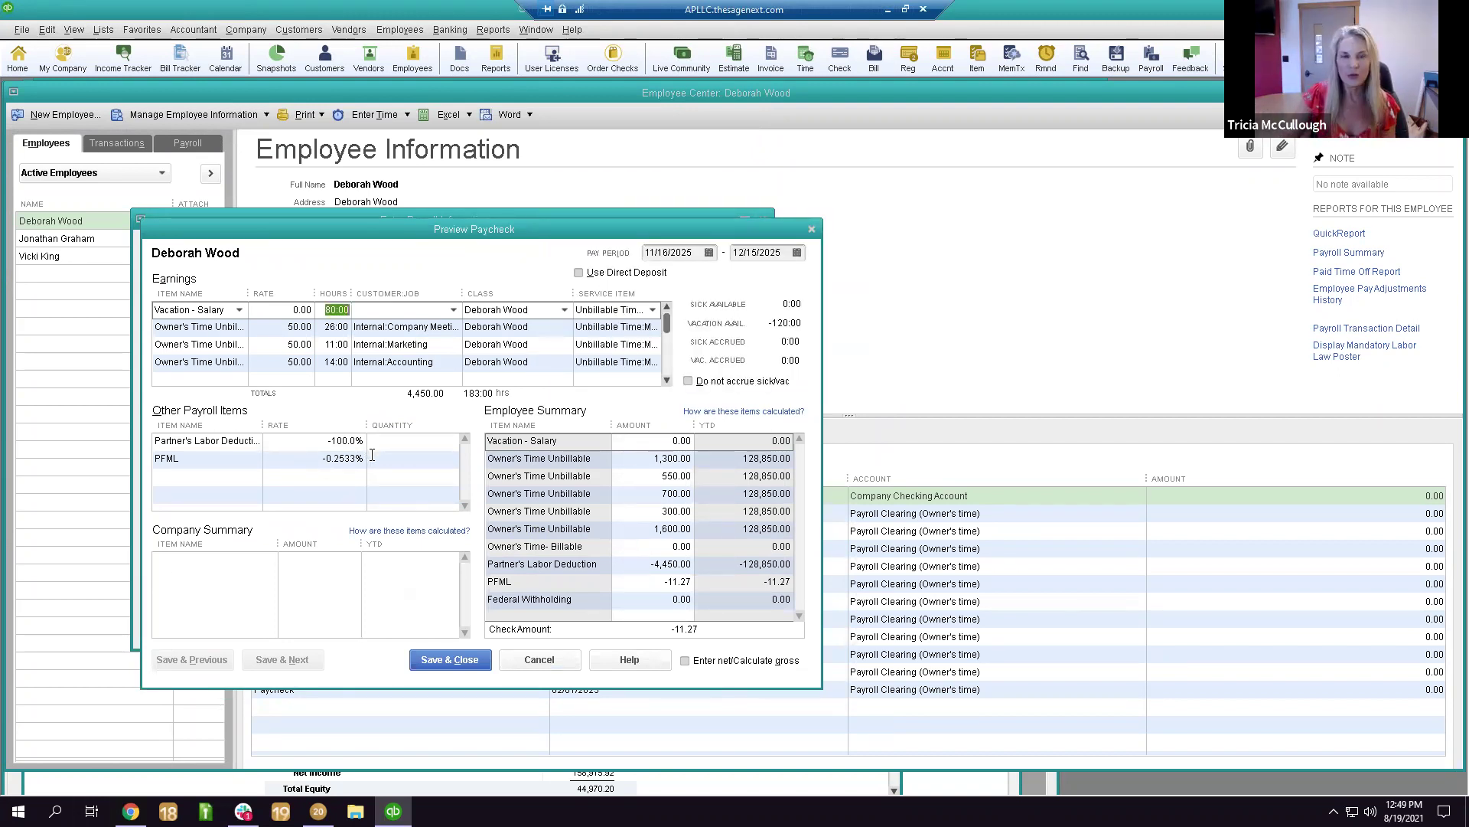
{"action": "left_click", "coordinate": [630, 583]}
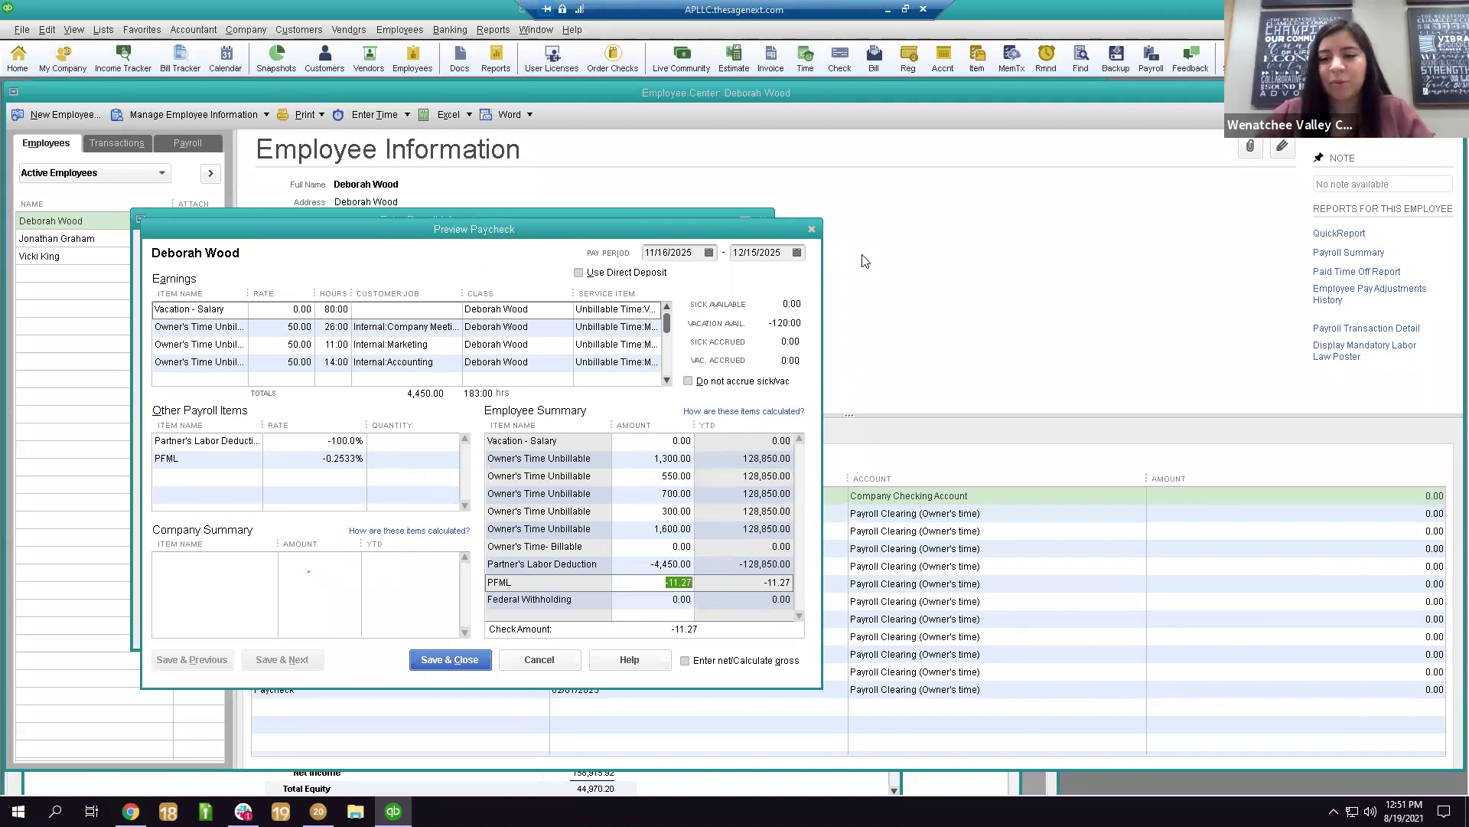
{"action": "left_click", "coordinate": [812, 228]}
{"action": "left_click", "coordinate": [763, 222]}
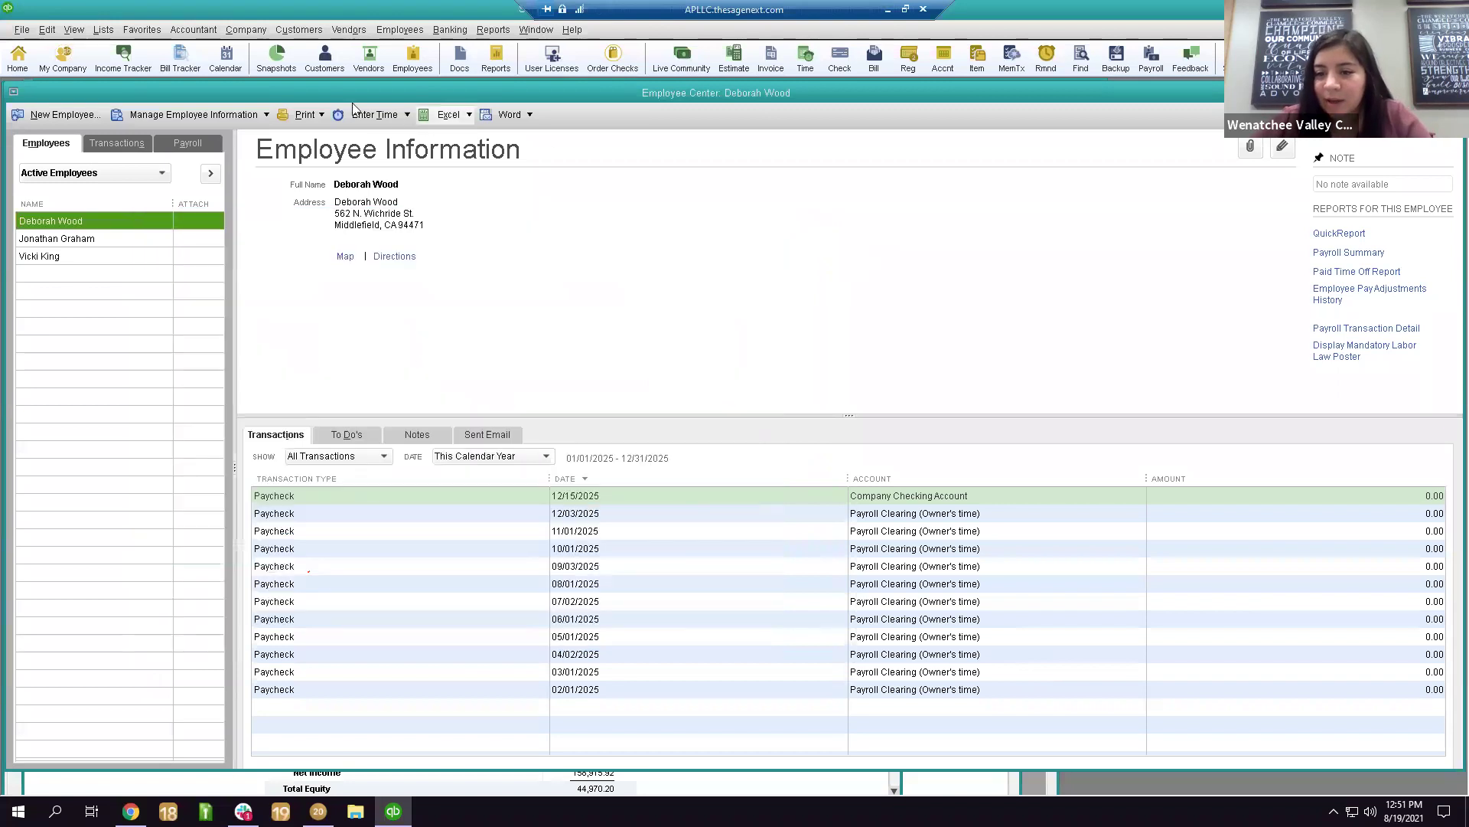
Open the chart of accounts, view the Payroll Clearing (Owner's time) register, and close that register.
{"action": "left_click", "coordinate": [105, 31]}
{"action": "left_click", "coordinate": [140, 51]}
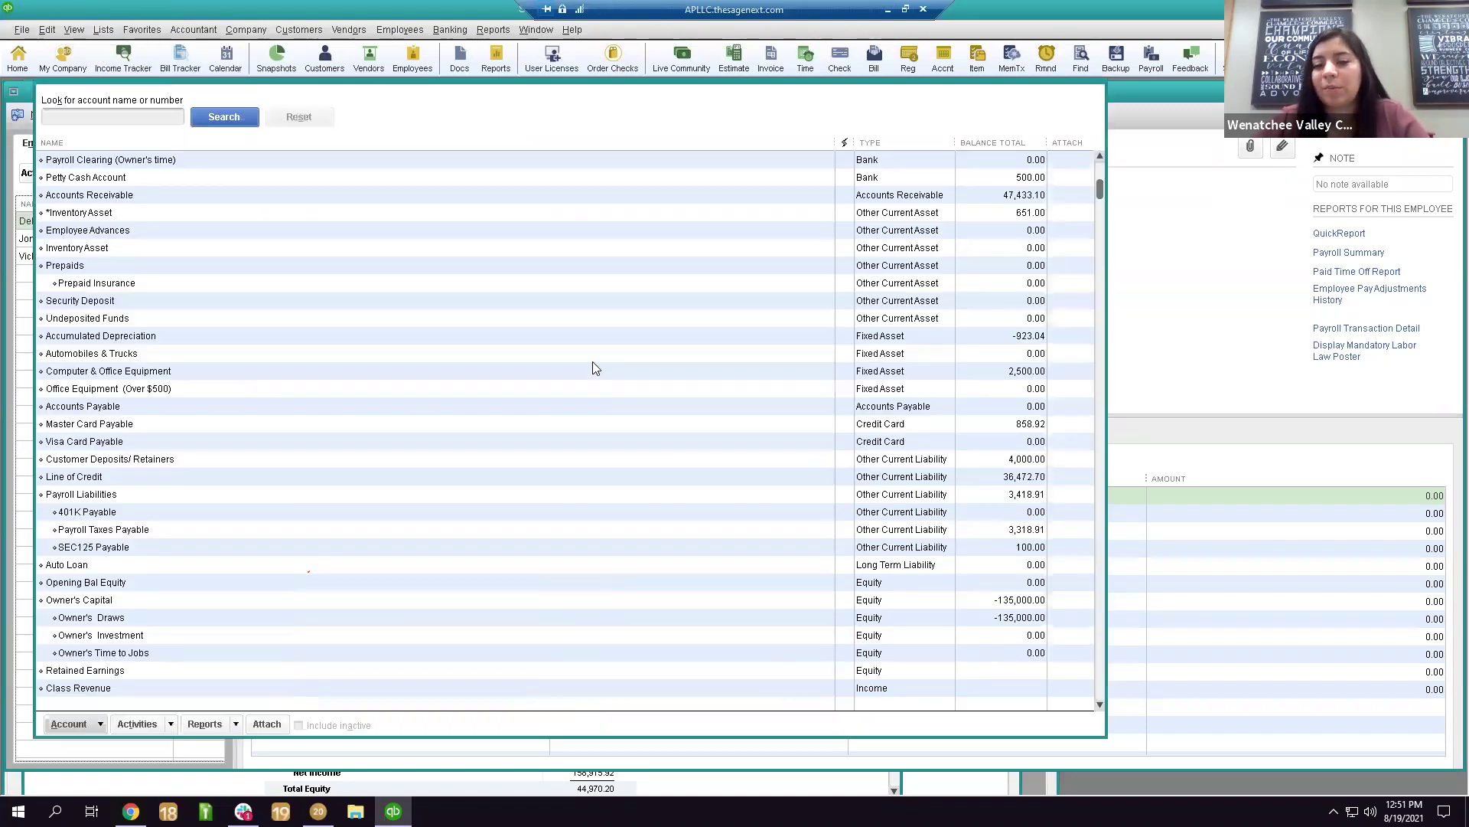
{"action": "double_click", "coordinate": [687, 162]}
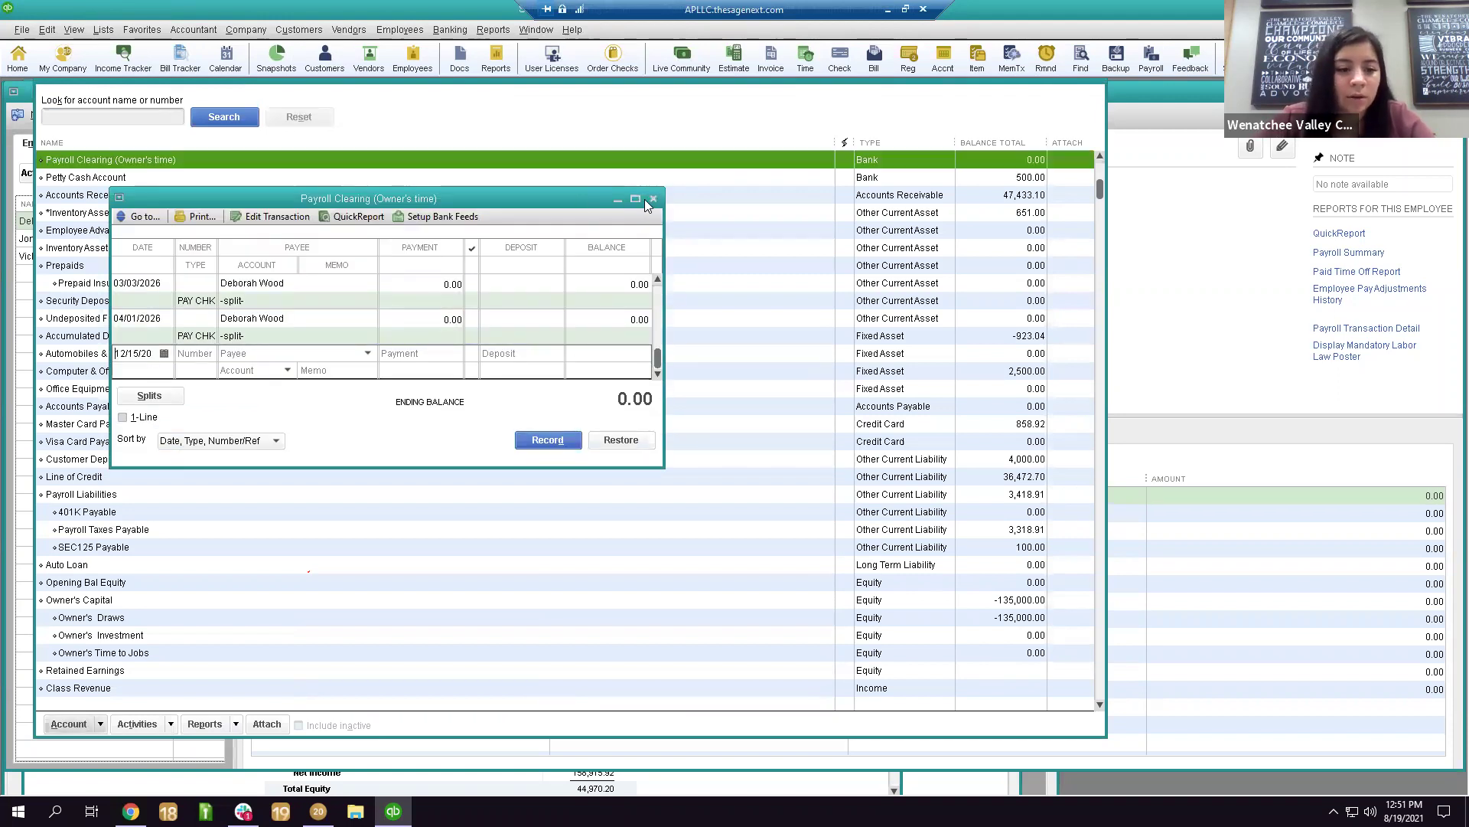
{"action": "left_click", "coordinate": [650, 199]}
Open the Company Checking Account register, and move and narrow its window so the chart of accounts balances remain visible beside it.
{"action": "scroll", "coordinate": [471, 392], "scroll_direction": "up", "scroll_amount": 1}
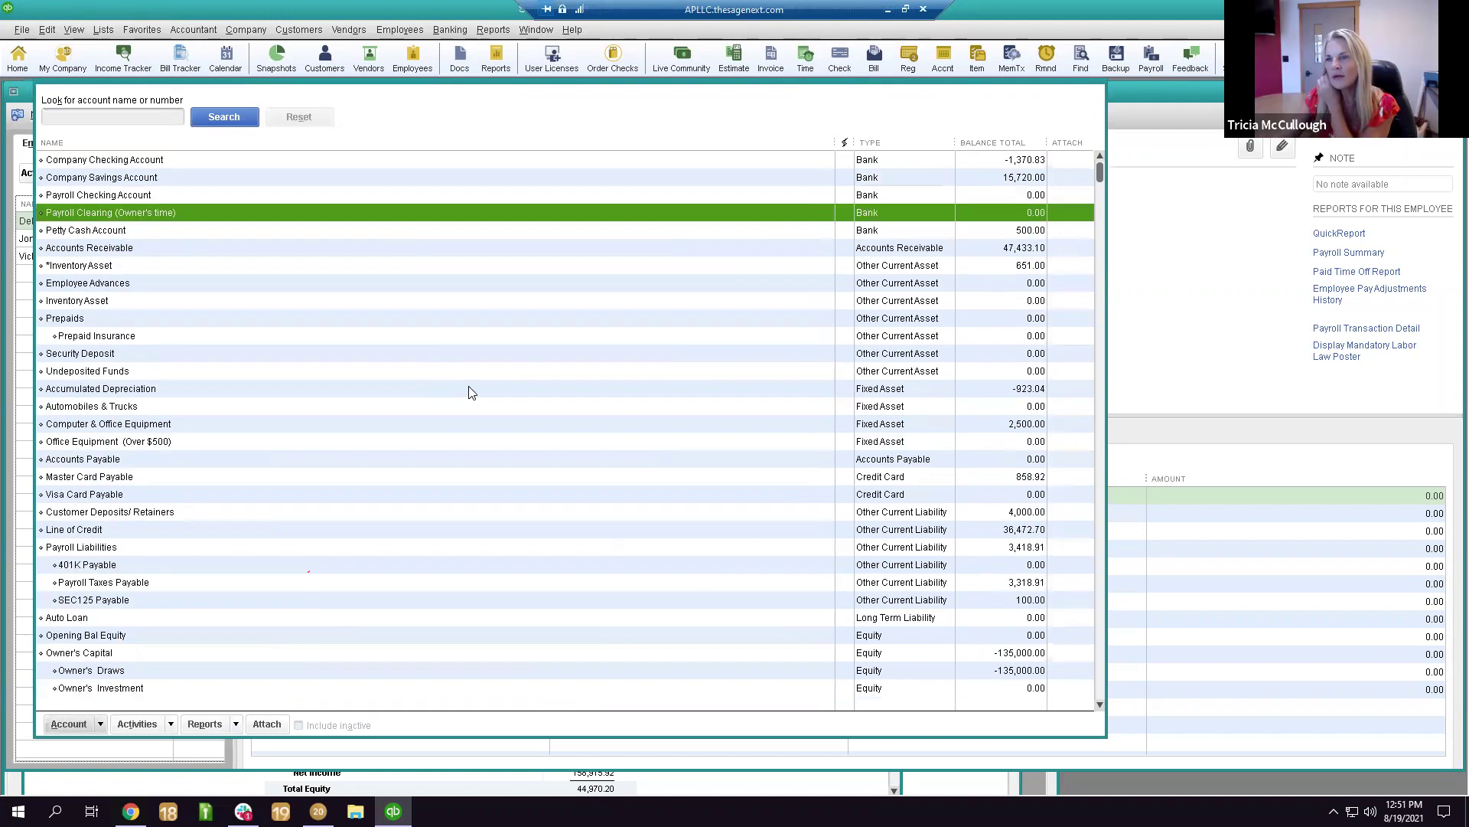
{"action": "double_click", "coordinate": [166, 161]}
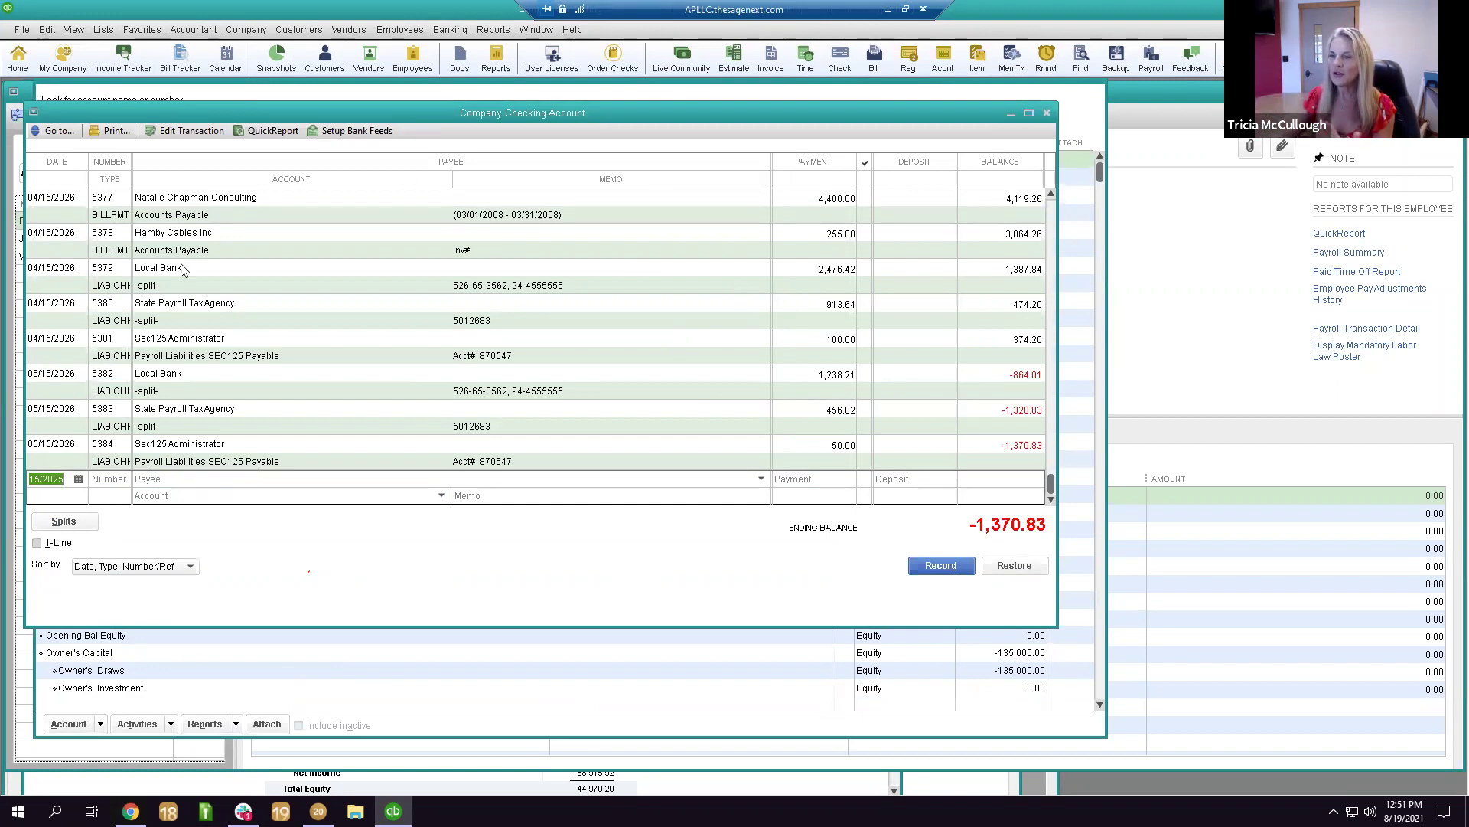
{"action": "left_click_drag", "start_coordinate": [421, 117], "coordinate": [550, 113]}
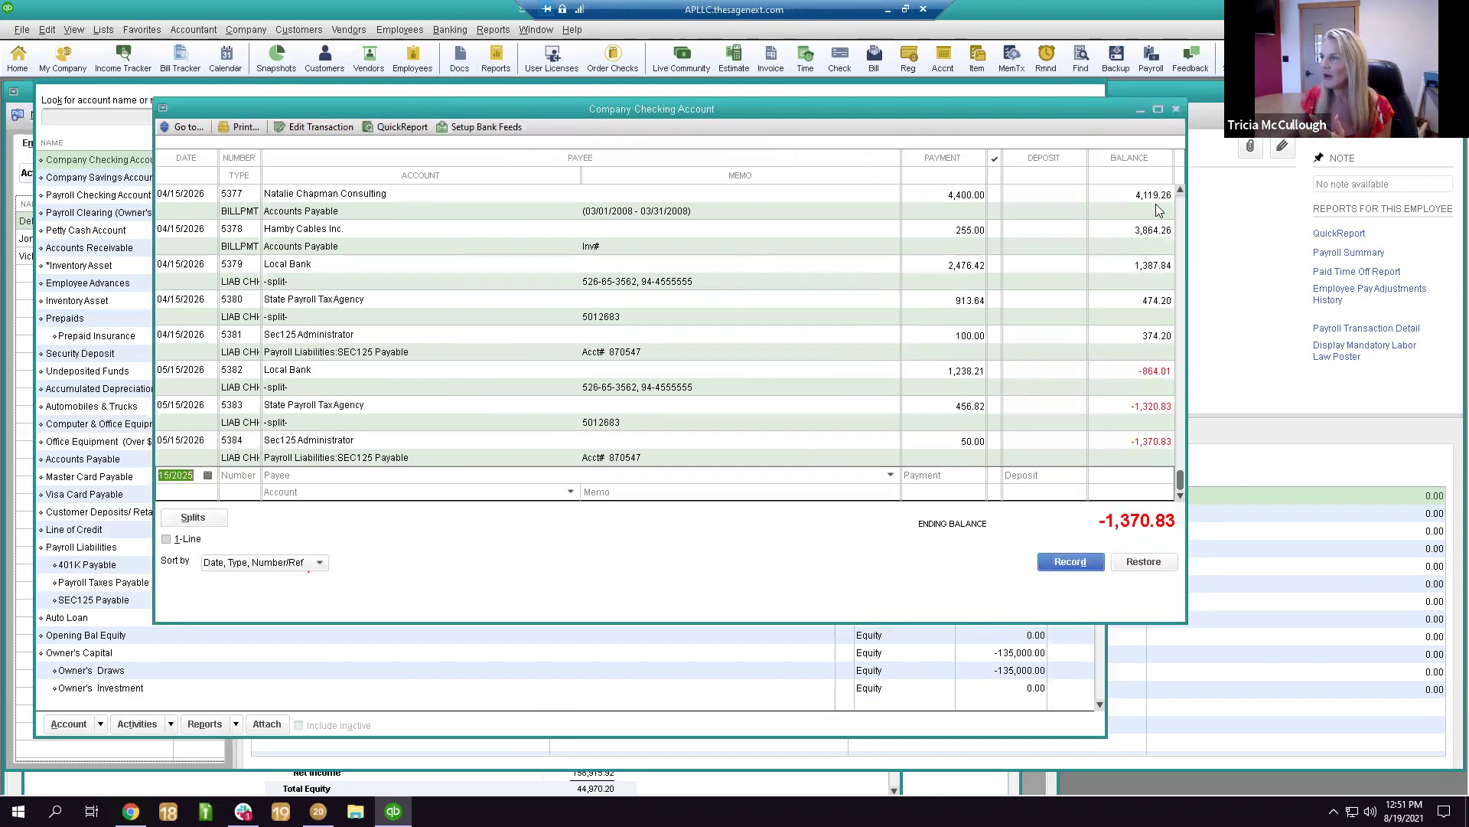
{"action": "left_click_drag", "start_coordinate": [1186, 150], "coordinate": [830, 152]}
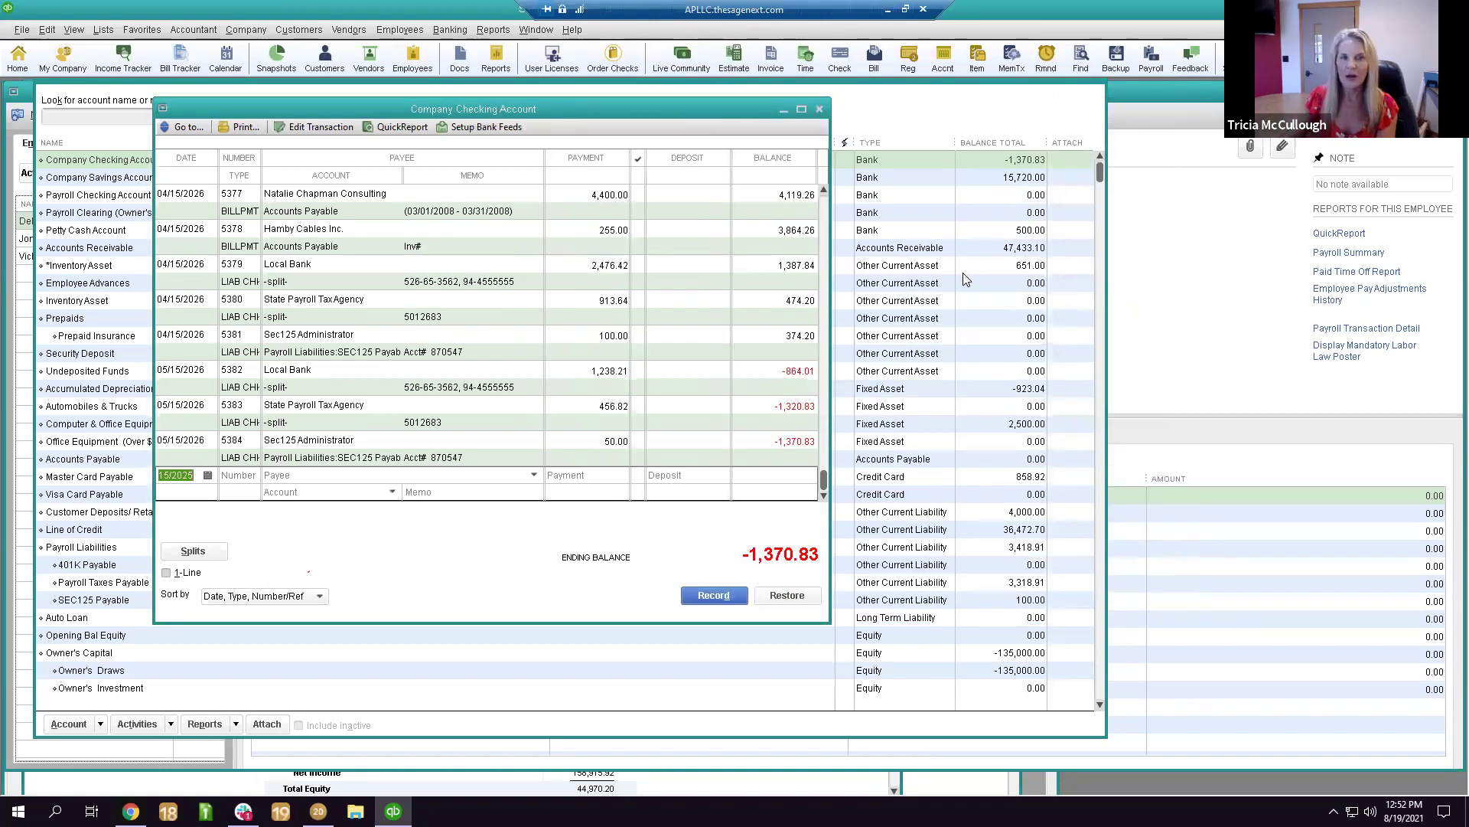
Compare the checking register's one-line and two-line views, leave it on 1-Line, and close the register.
{"action": "left_click", "coordinate": [191, 578]}
{"action": "left_click", "coordinate": [192, 578]}
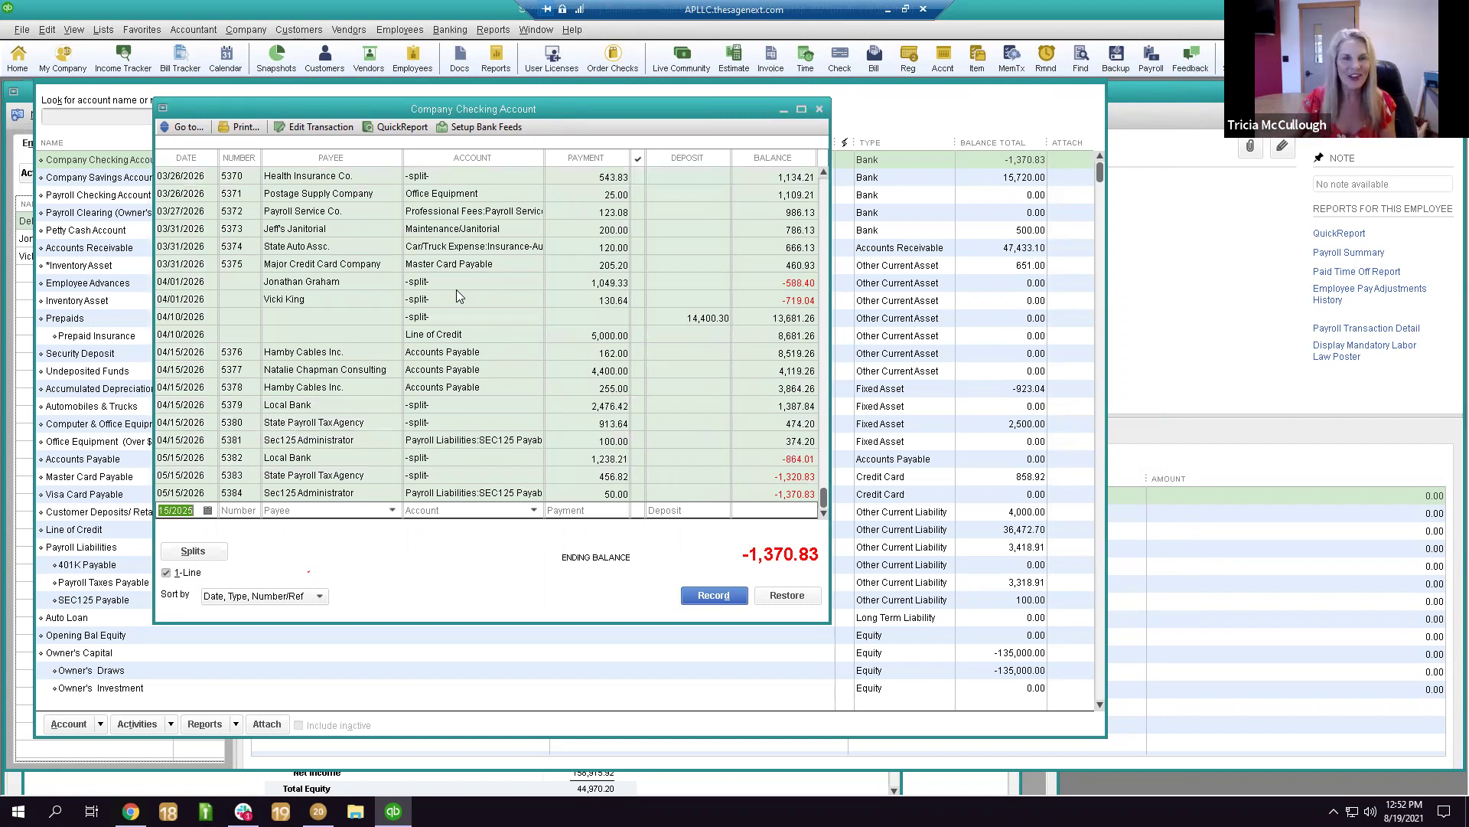
{"action": "left_click", "coordinate": [166, 572]}
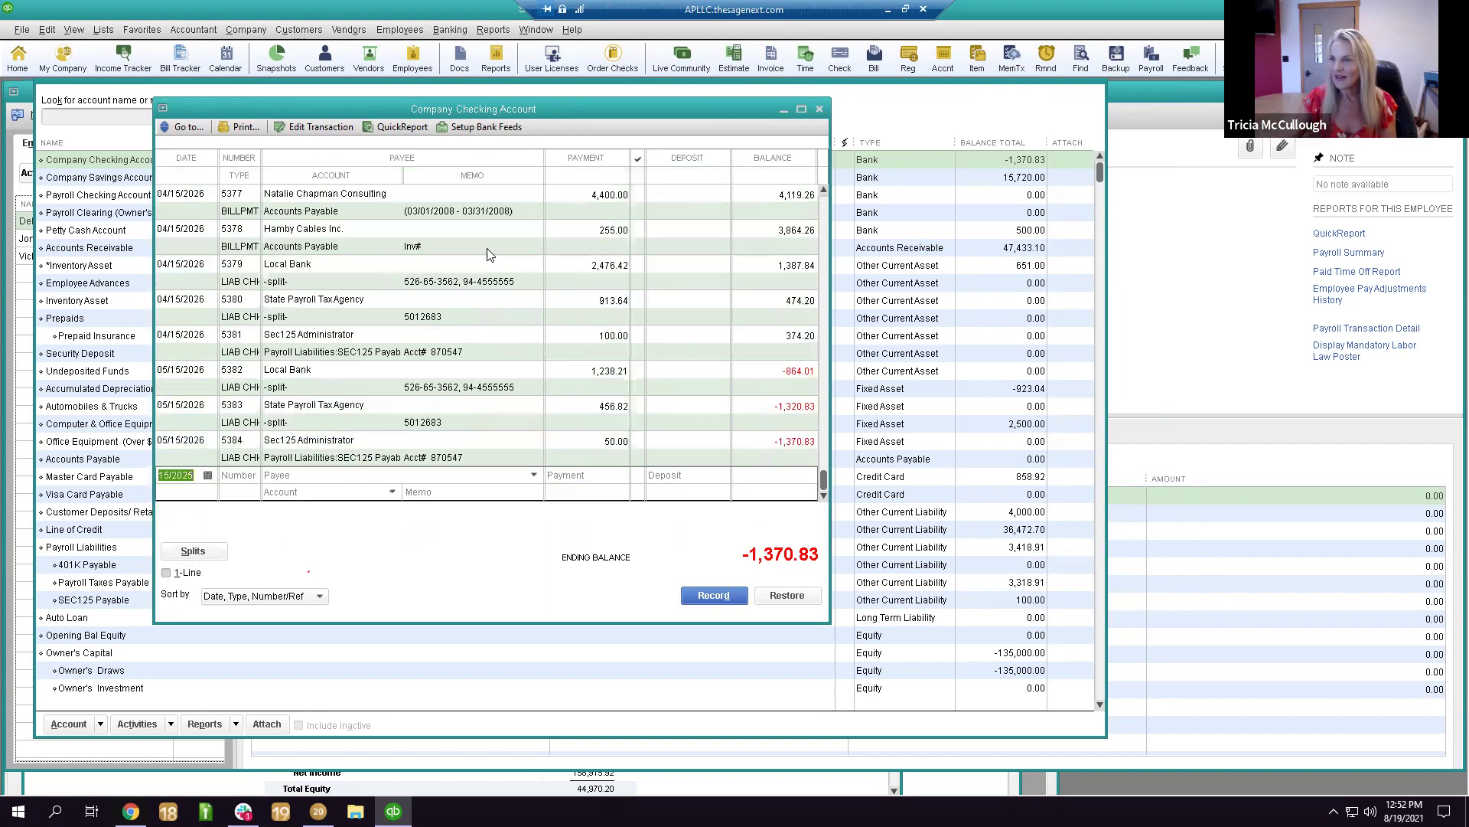
{"action": "left_click", "coordinate": [166, 572]}
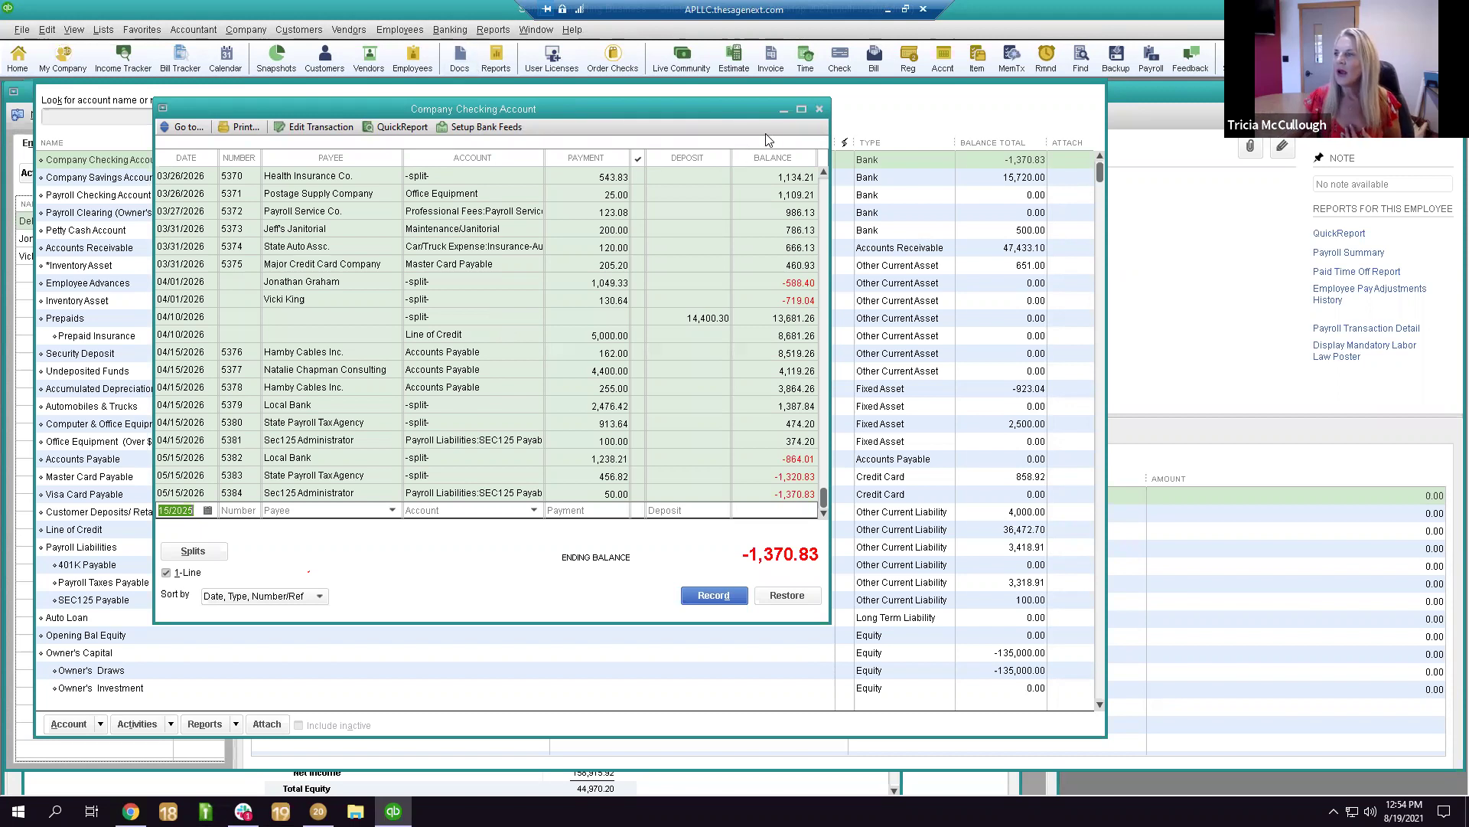
{"action": "left_click", "coordinate": [816, 109]}
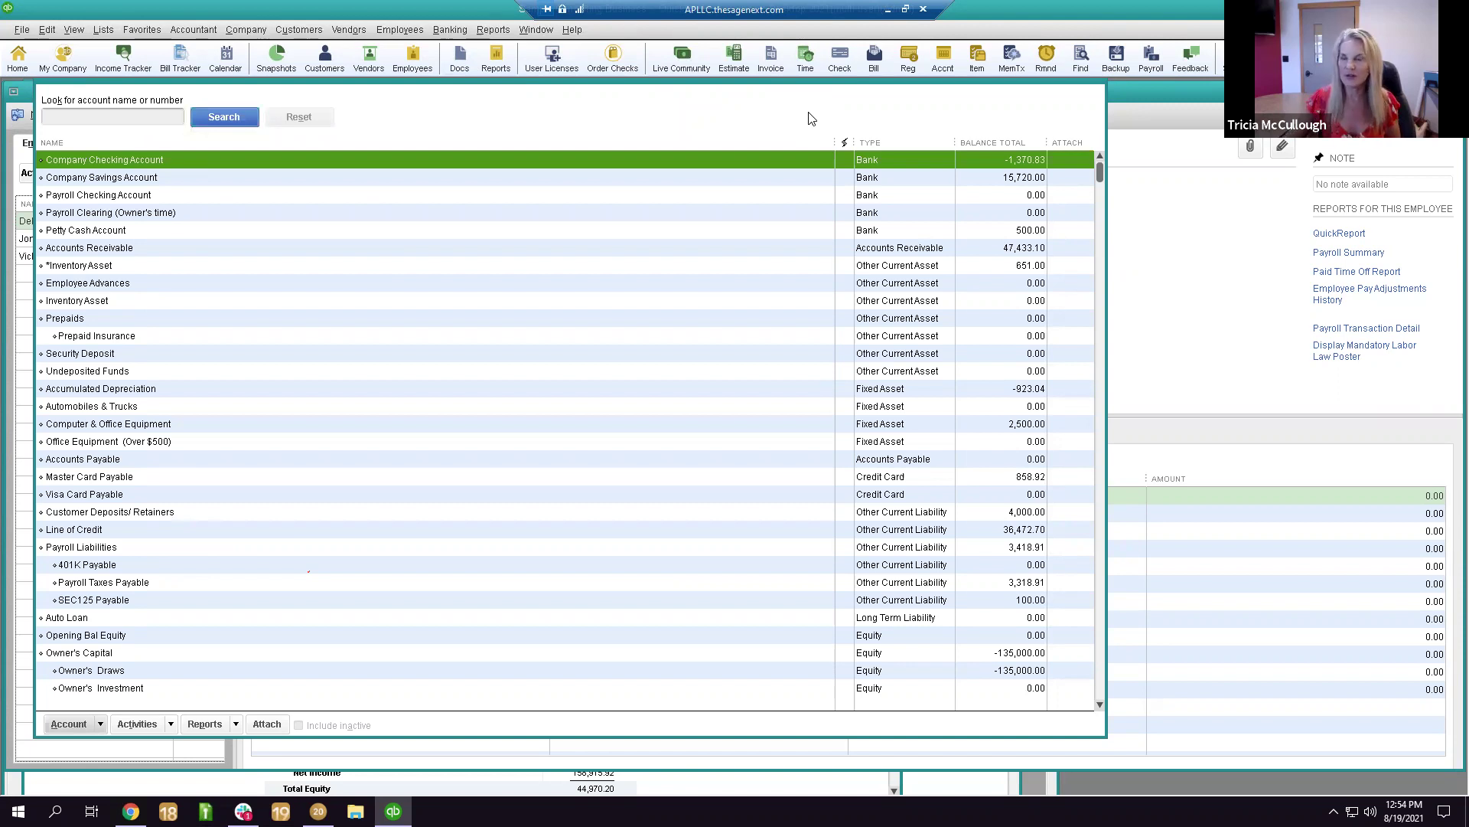
Display the available 1099 forms options for vendors.
{"action": "left_click", "coordinate": [347, 34]}
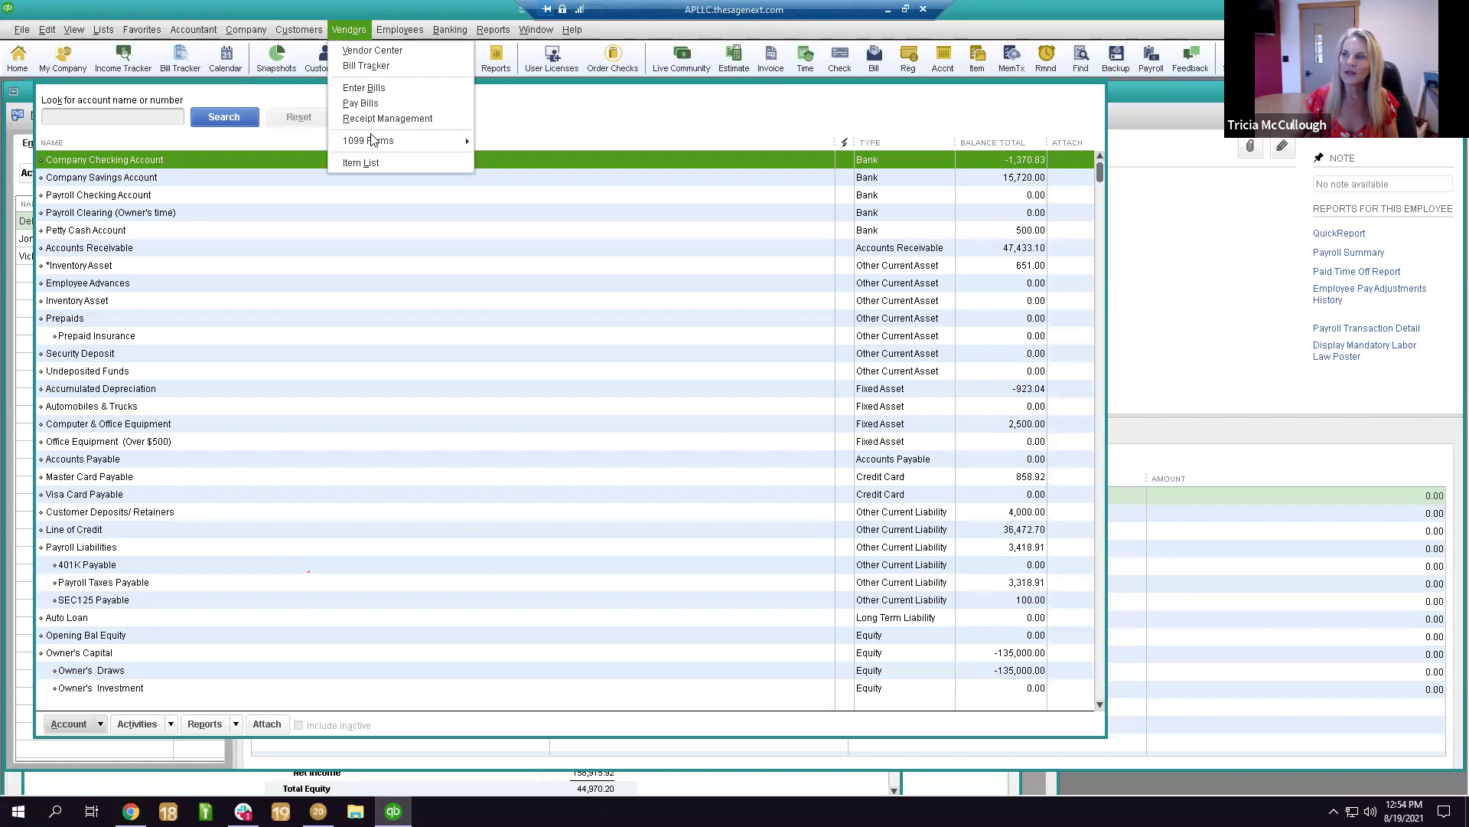
{"action": "mouse_move", "coordinate": [376, 143]}
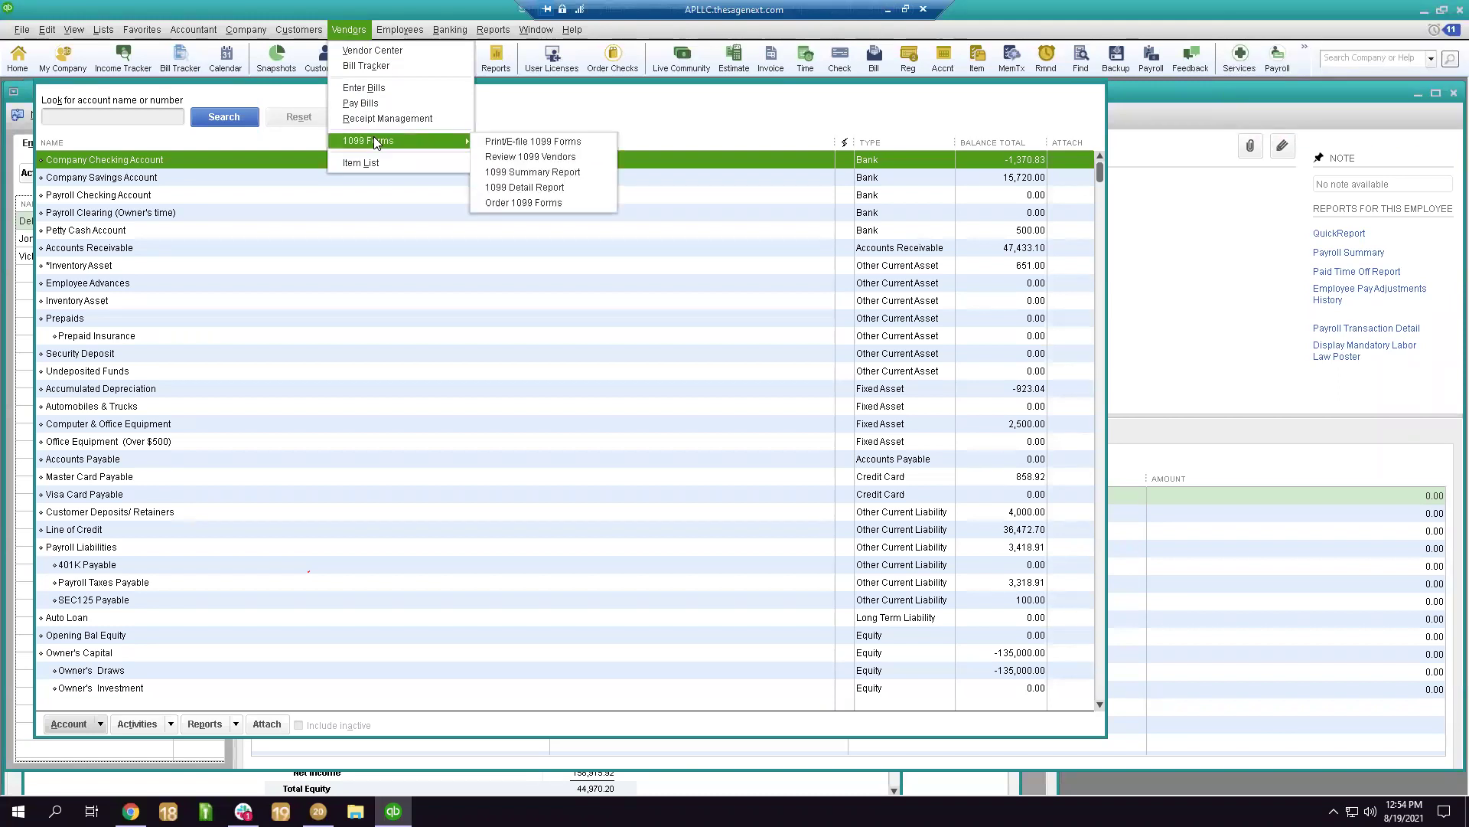